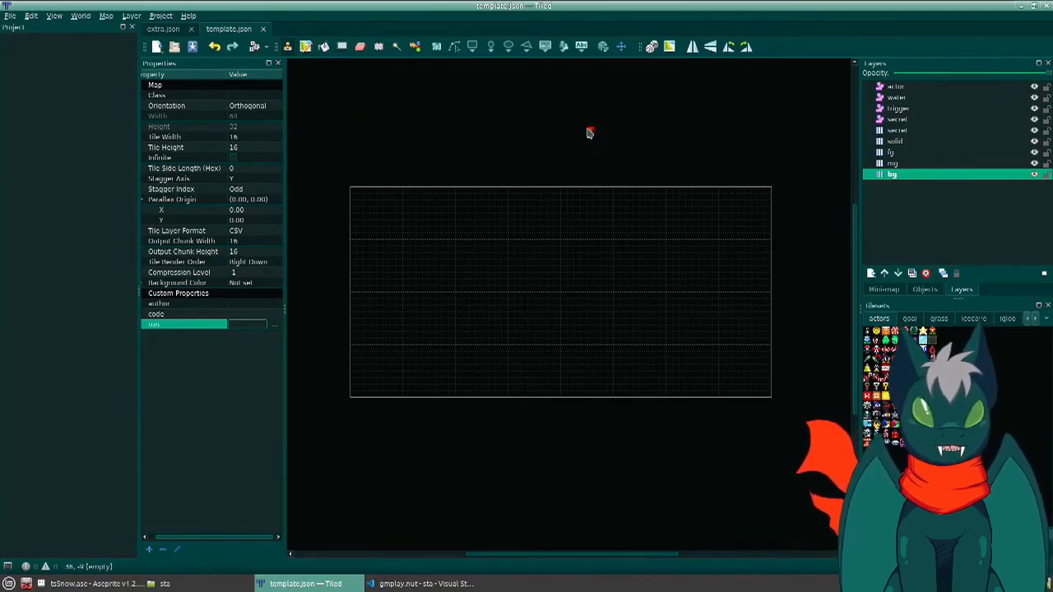
- Open template.json from the sta/res/map folder
key("alt+Tab")
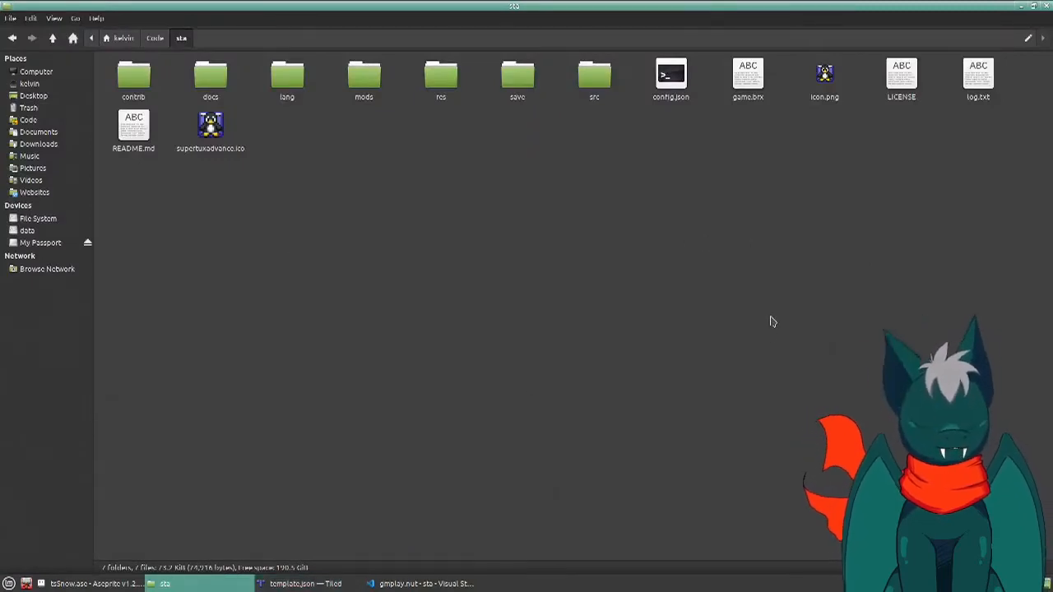
key("alt+Tab")
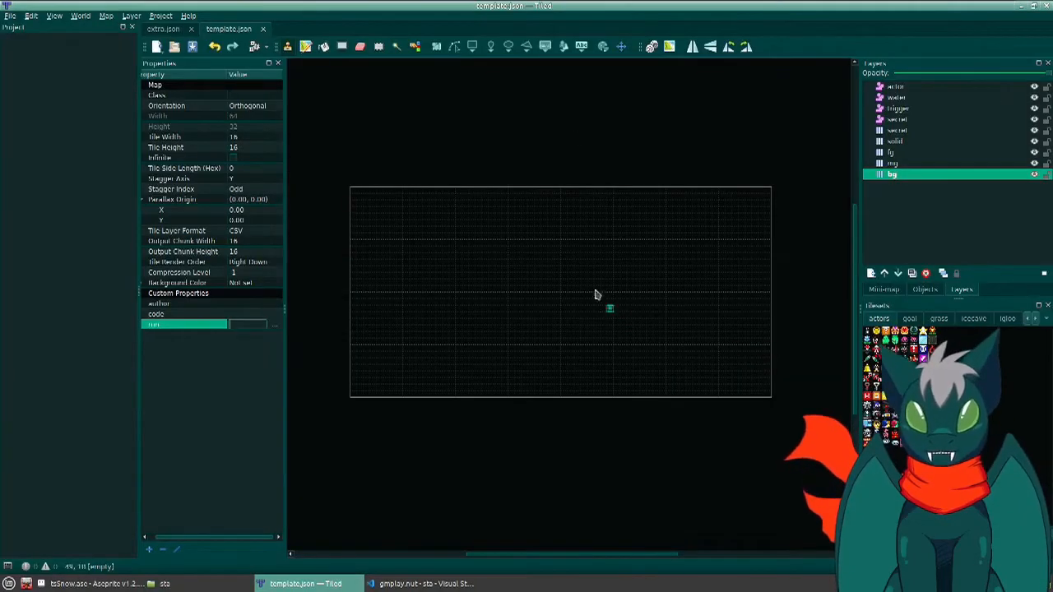
key("ctrl+o")
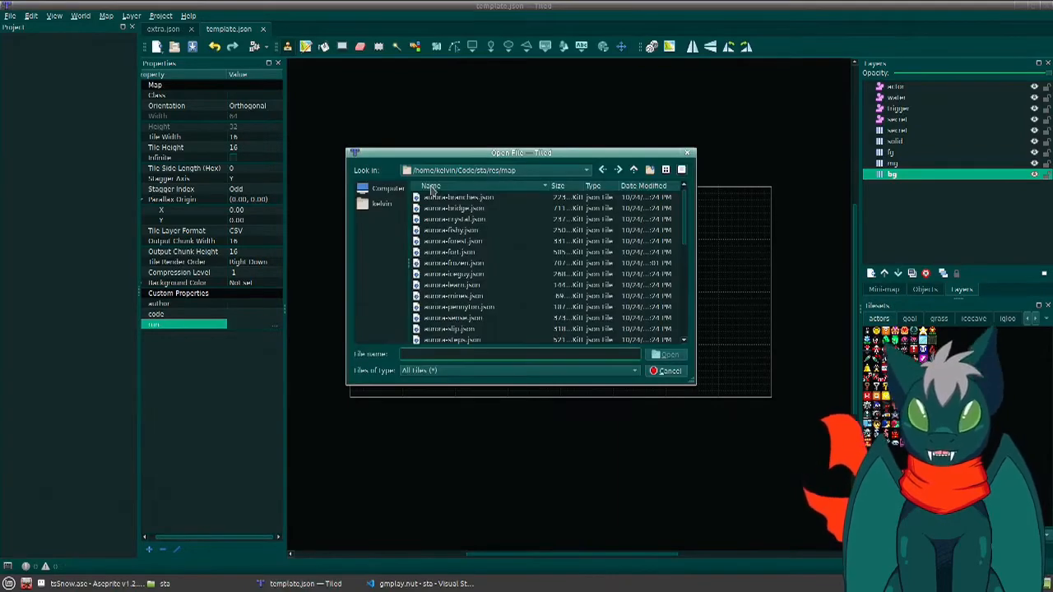
double_click(634, 171)
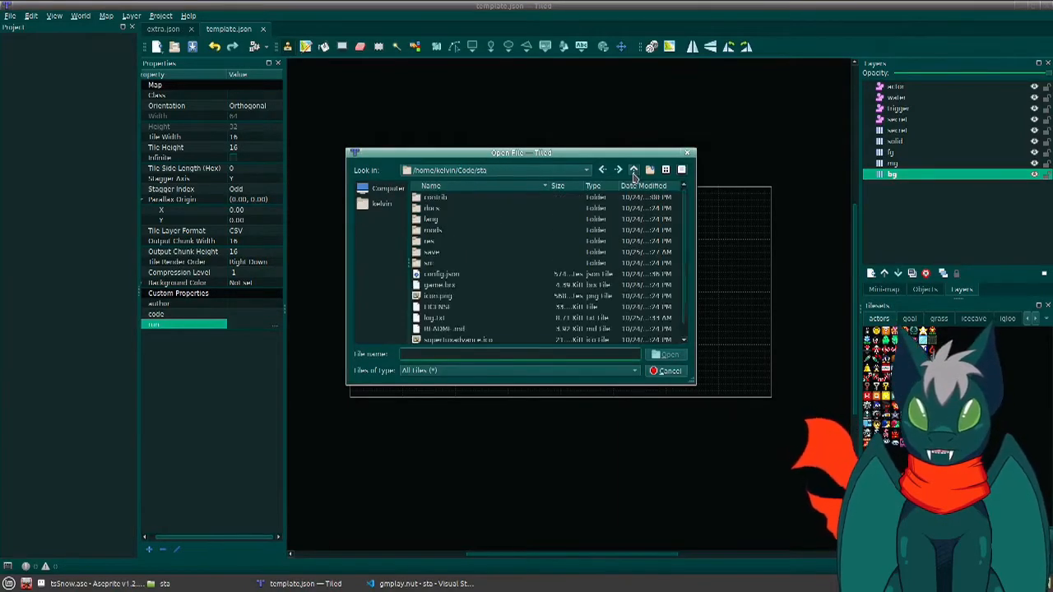
double_click(430, 240)
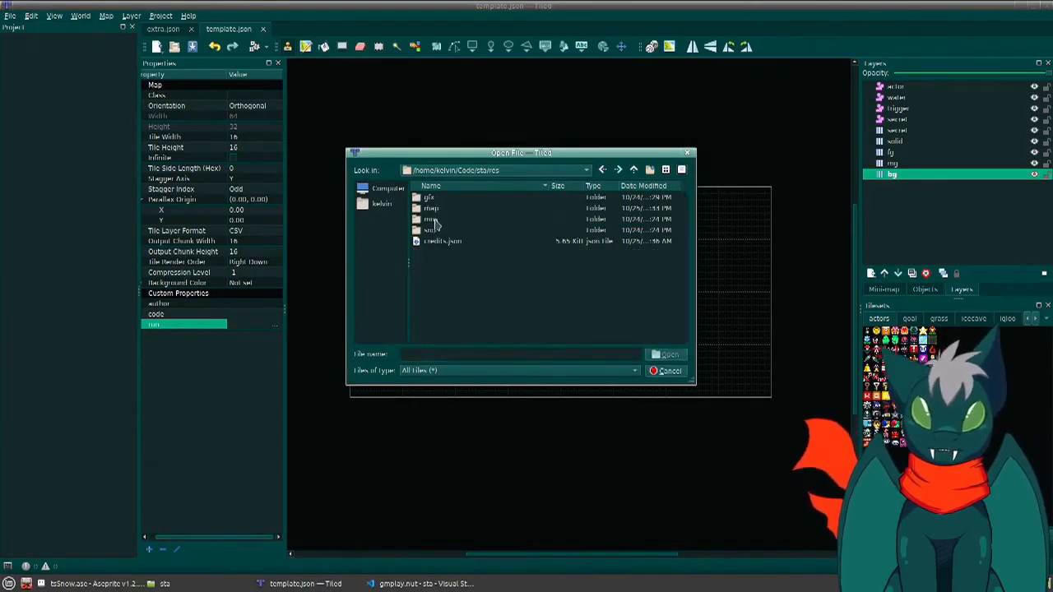
double_click(432, 208)
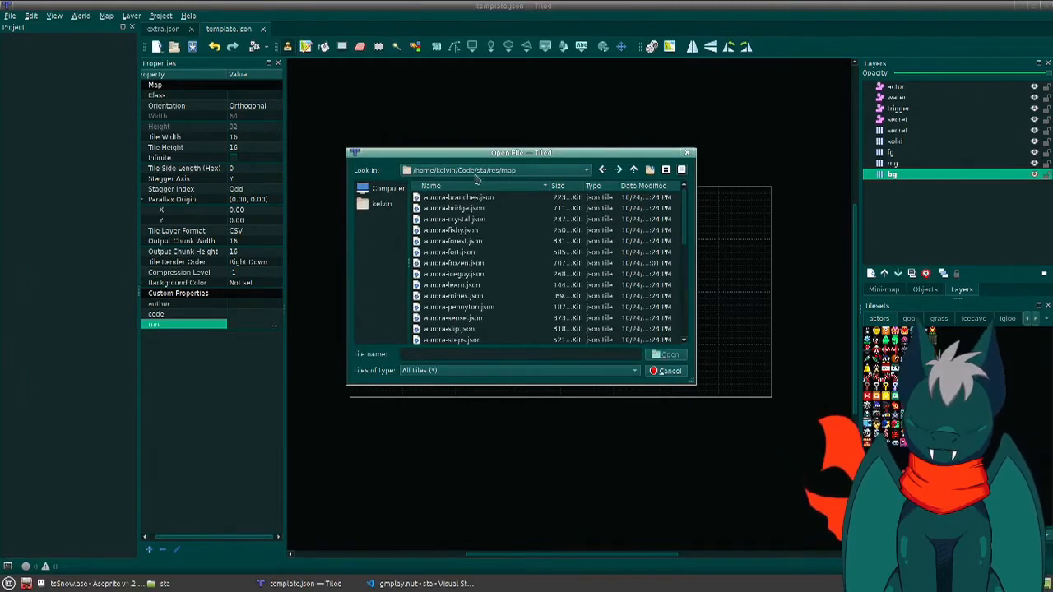
scroll(458, 263, "down", 6)
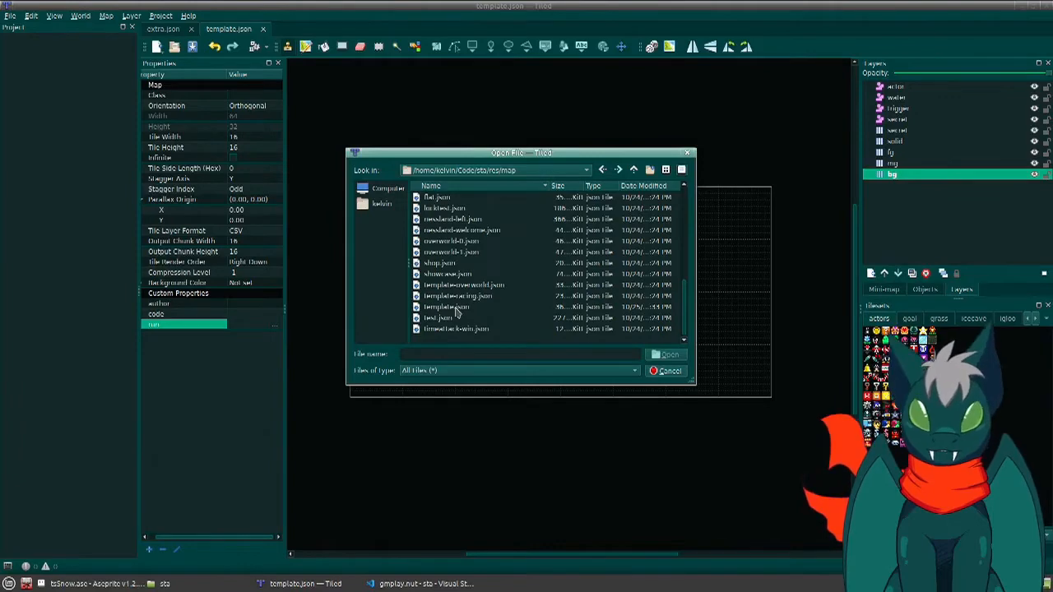
double_click(456, 309)
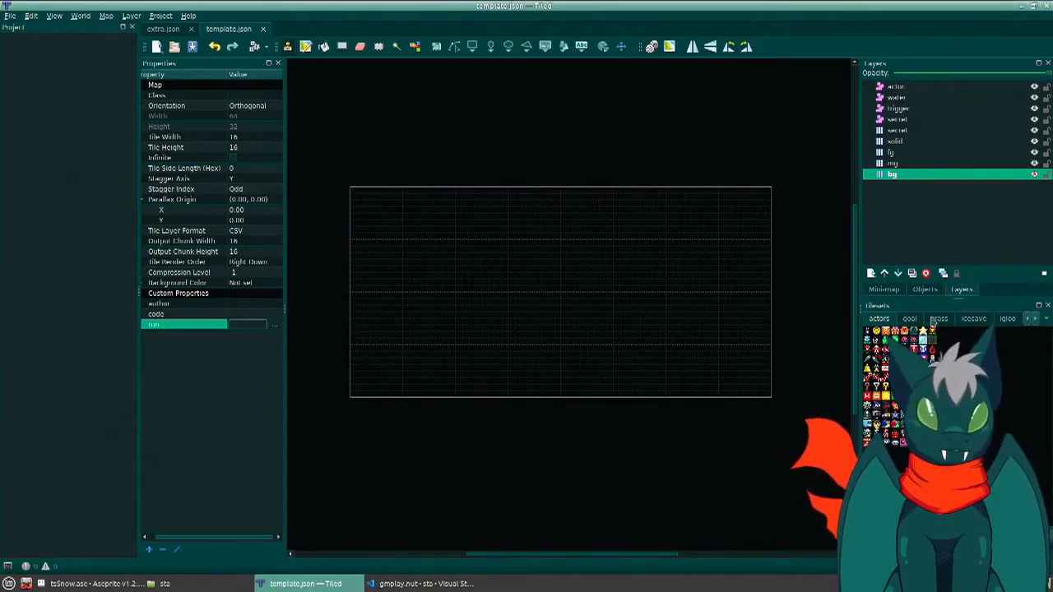
scroll(940, 322, "down", 7)
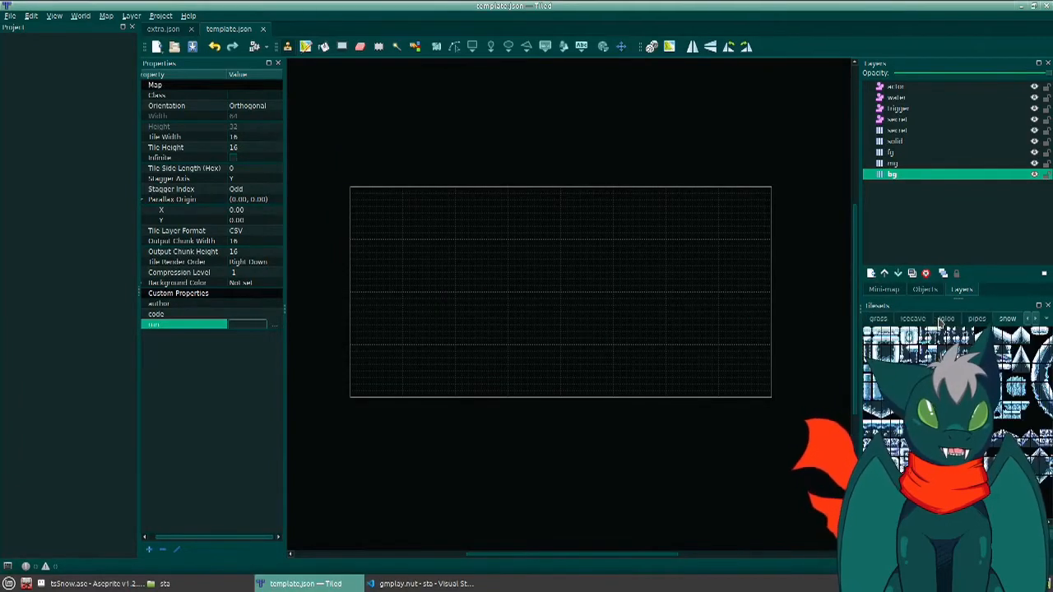
scroll(940, 322, "up", 11)
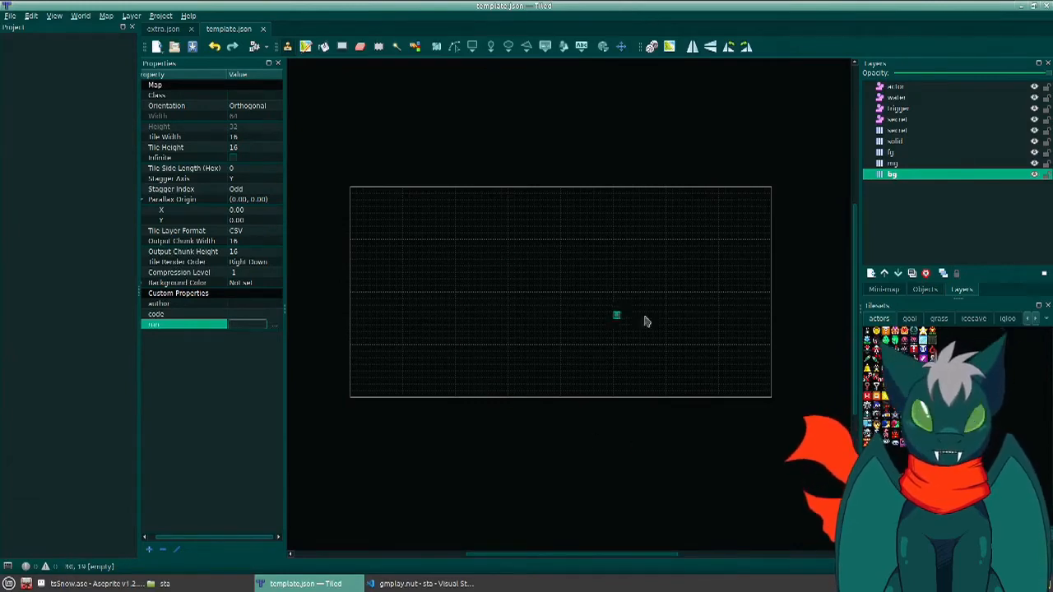
- Paint a row of about 44 full-block tiles from the map's left edge on the solid layer, erasing any stray tile above it
left_click(897, 142)
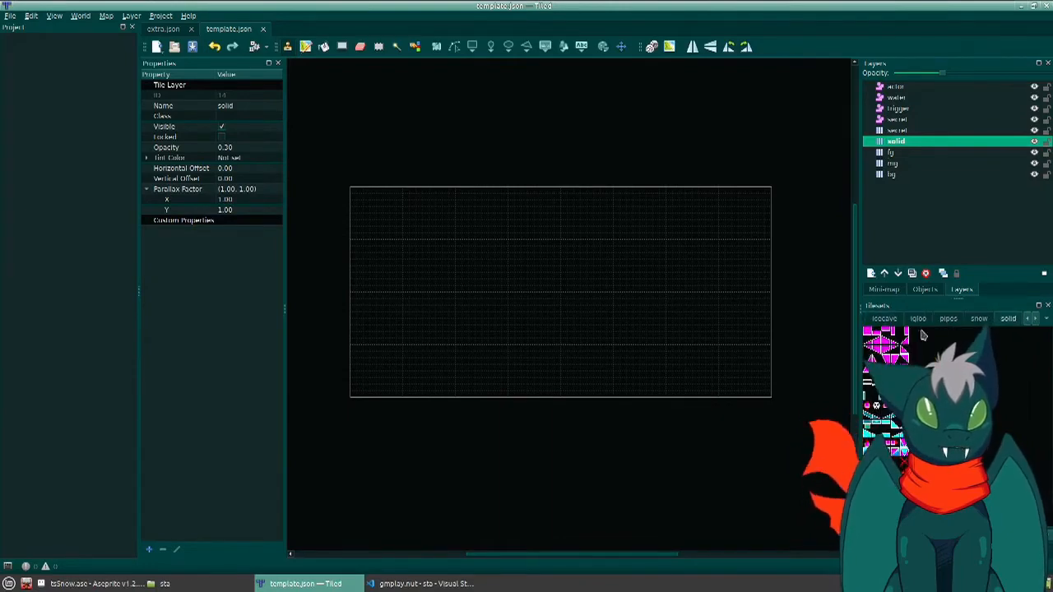
left_click(869, 336)
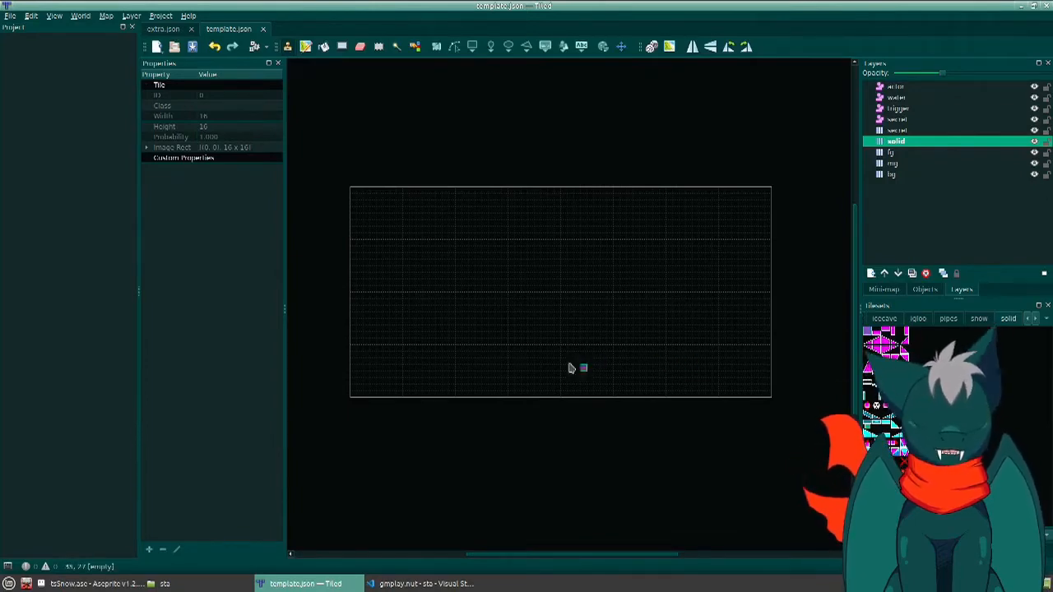
left_click_drag(355, 327, 639, 330)
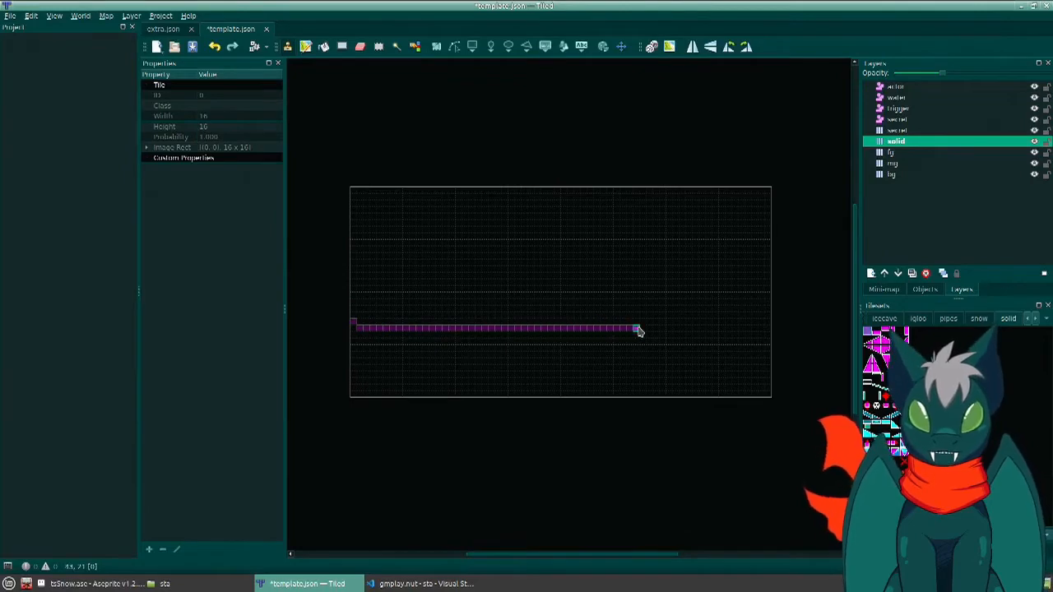
key("e")
left_click(354, 323)
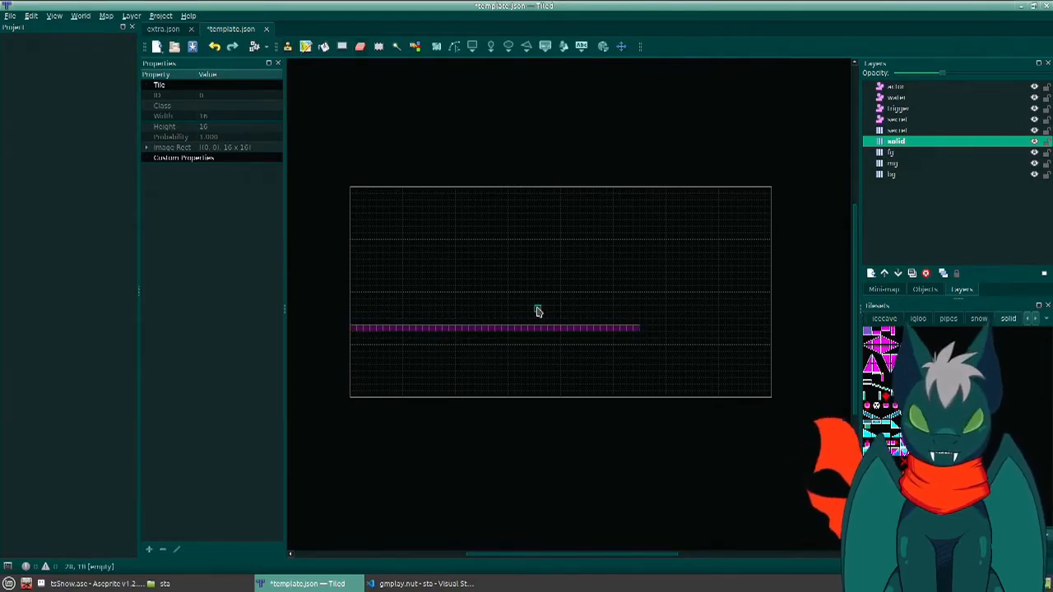
- Paint a gentle upward slope with the two-tile ramp, starting on the floor row and rising to the right
key("b")
left_click_drag(877, 340, 868, 340)
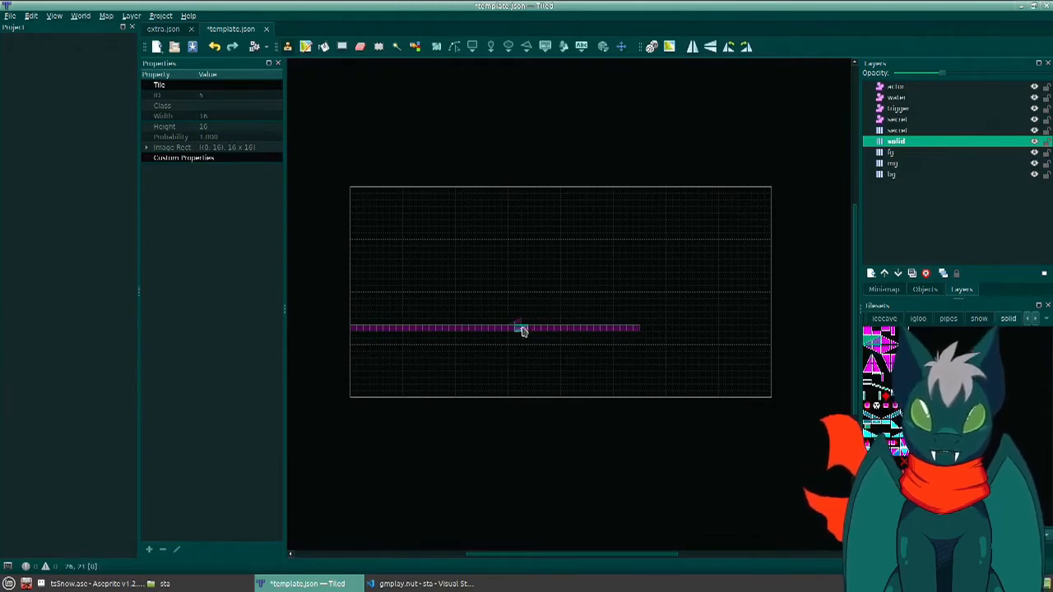
left_click_drag(515, 324, 631, 275)
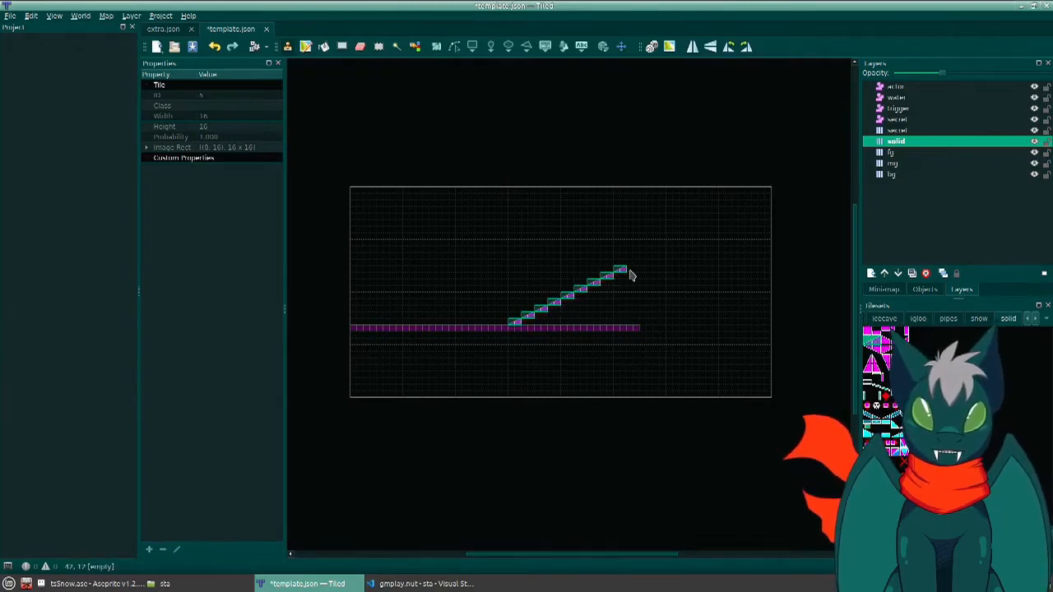
left_click(630, 272, "shift")
- Extend flat block tiles from the slope's top to the map's right edge and erase the surplus floor beneath the slope
right_click(622, 329)
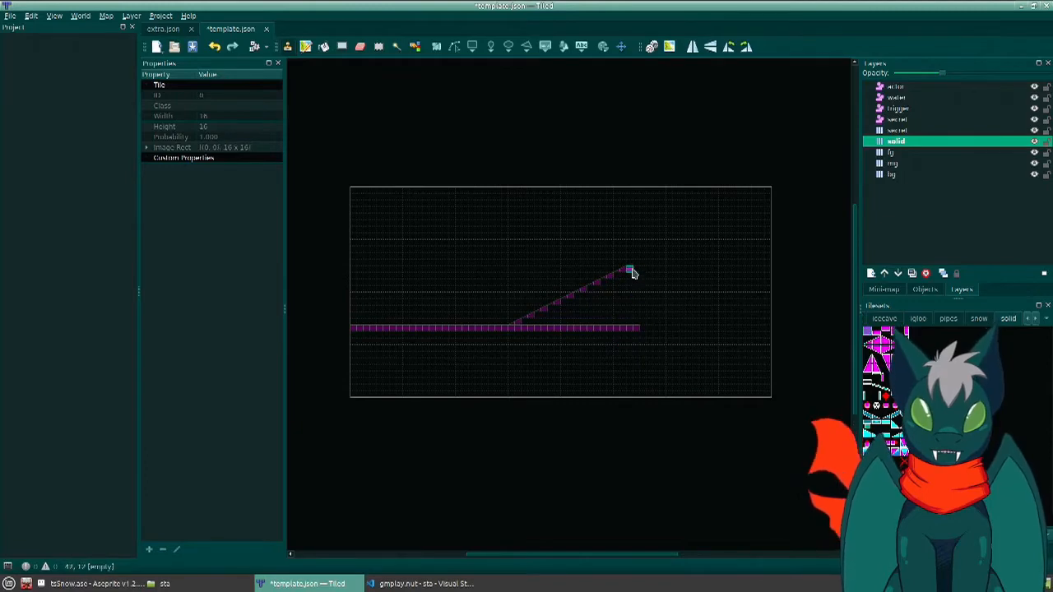
left_click_drag(632, 274, 773, 271)
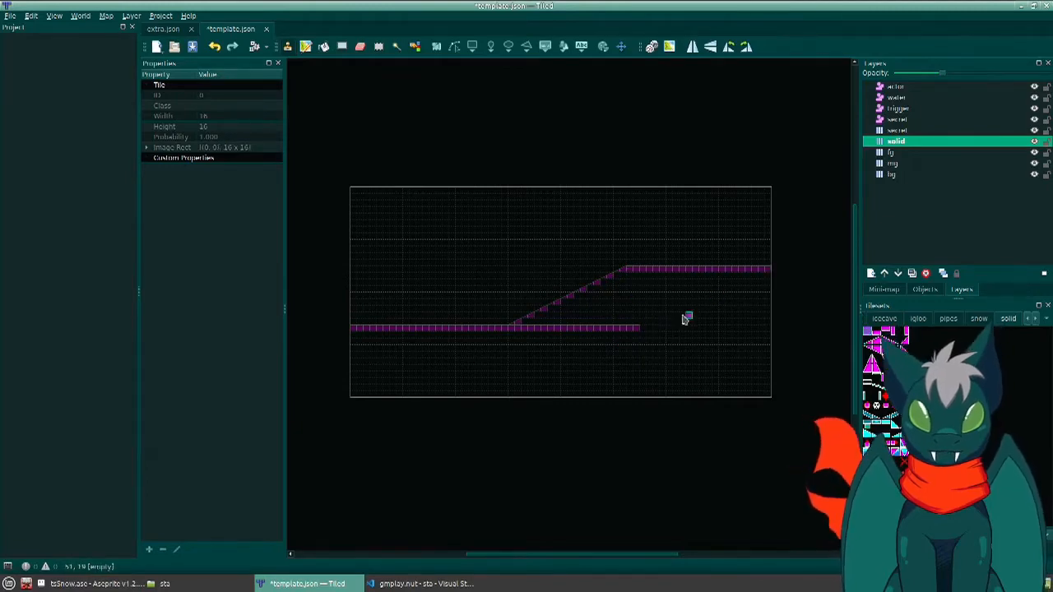
key("e")
right_click_drag(512, 328, 685, 339)
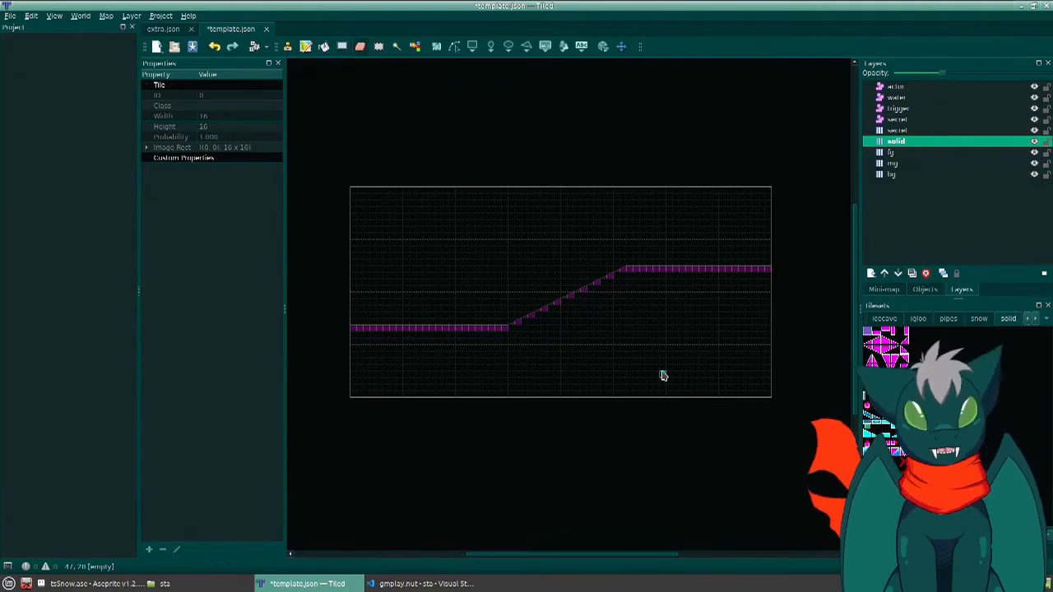
- Place the penguin actor on the actor layer at X 32, Y 336, standing on the lower floor near the left edge
left_click(894, 87)
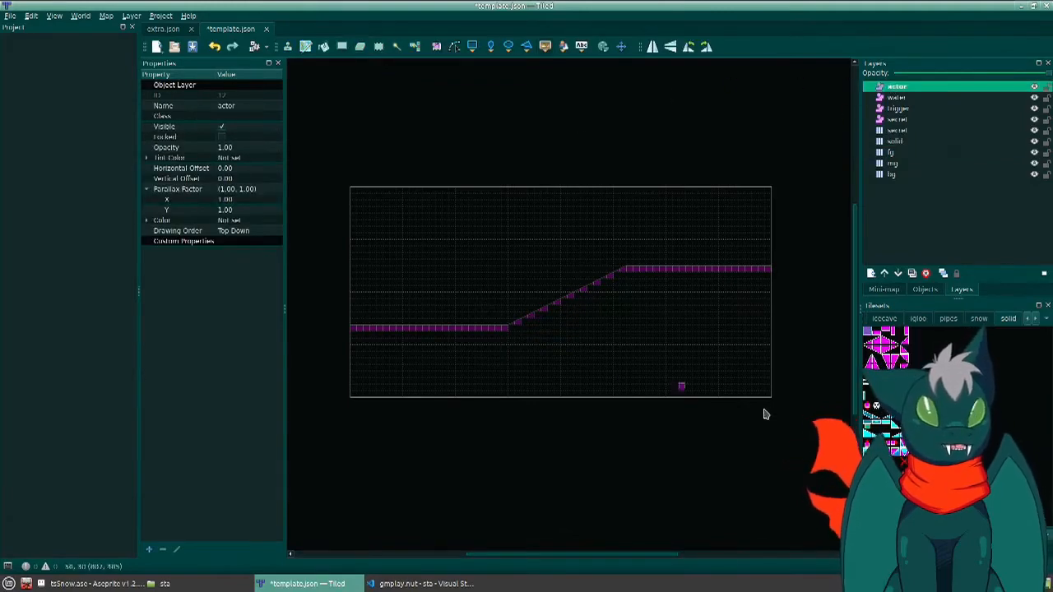
scroll(892, 322, "up", 6)
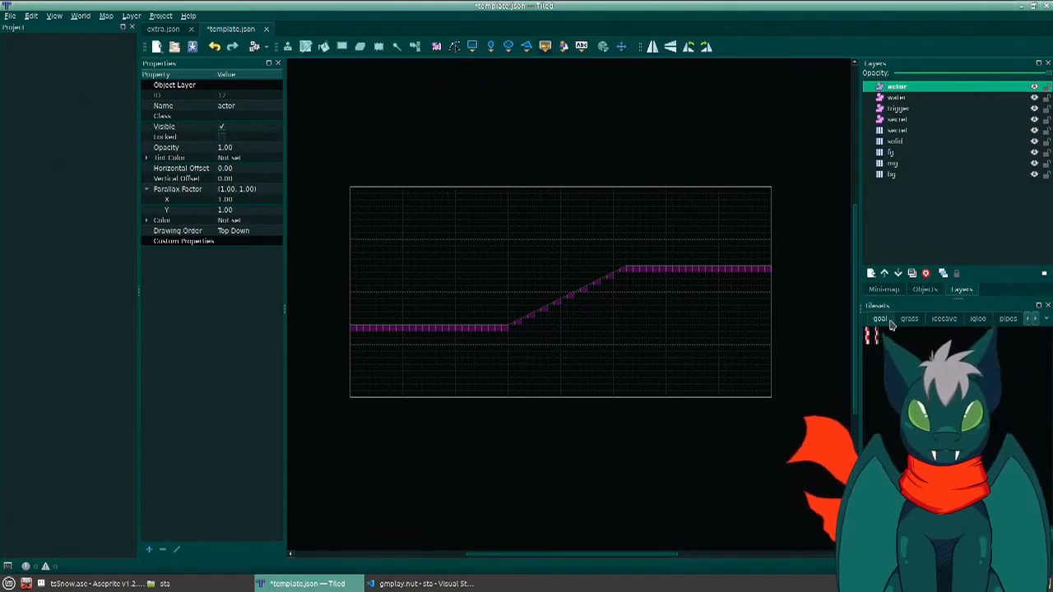
scroll(892, 324, "up", 1)
left_click(868, 333)
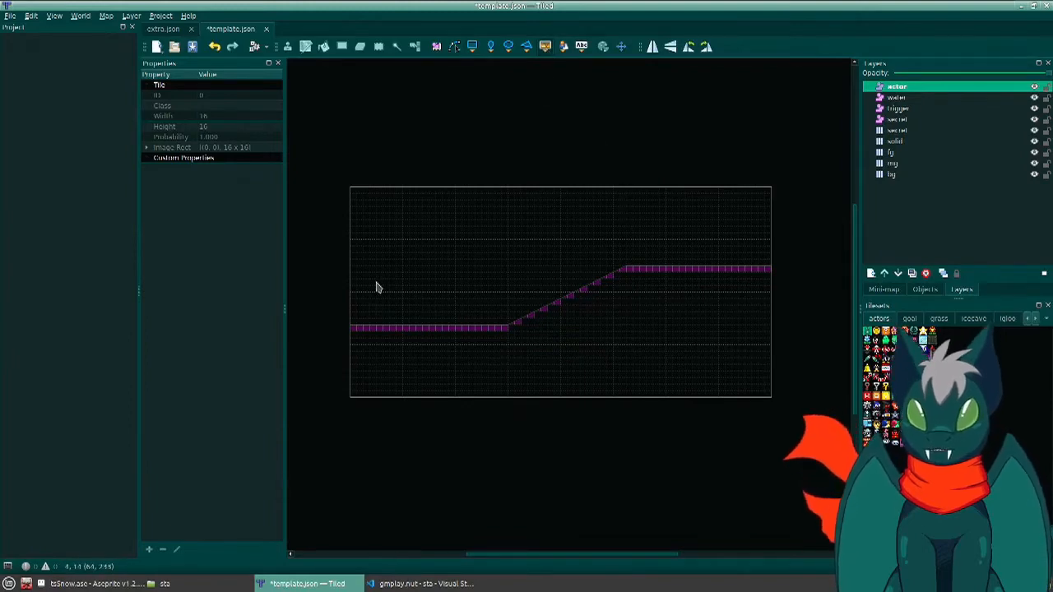
scroll(376, 286, "up", 4)
scroll(378, 346, "down", 4, "ctrl")
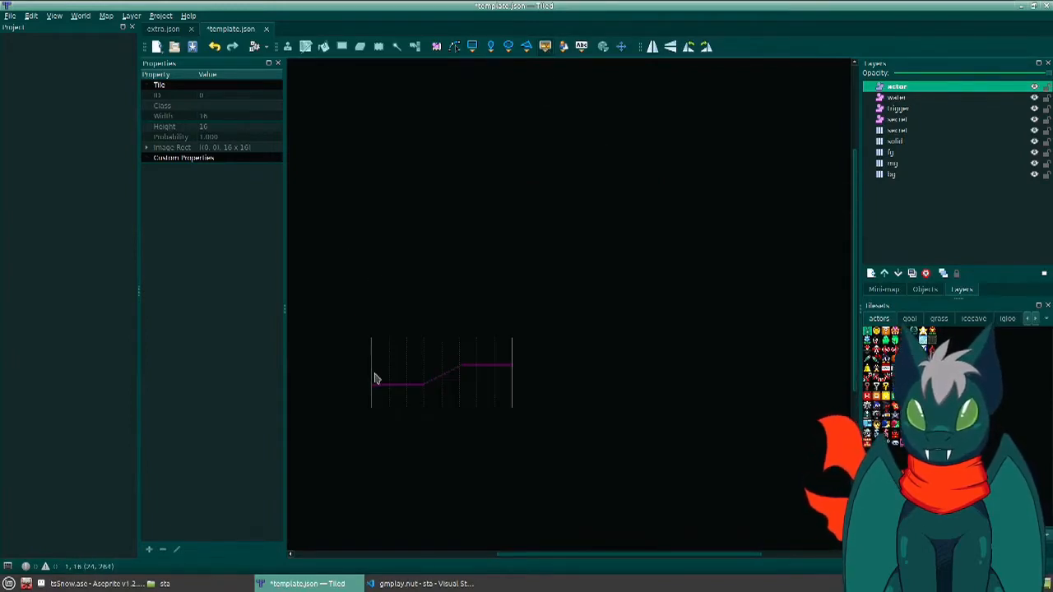
scroll(375, 382, "up", 6, "ctrl")
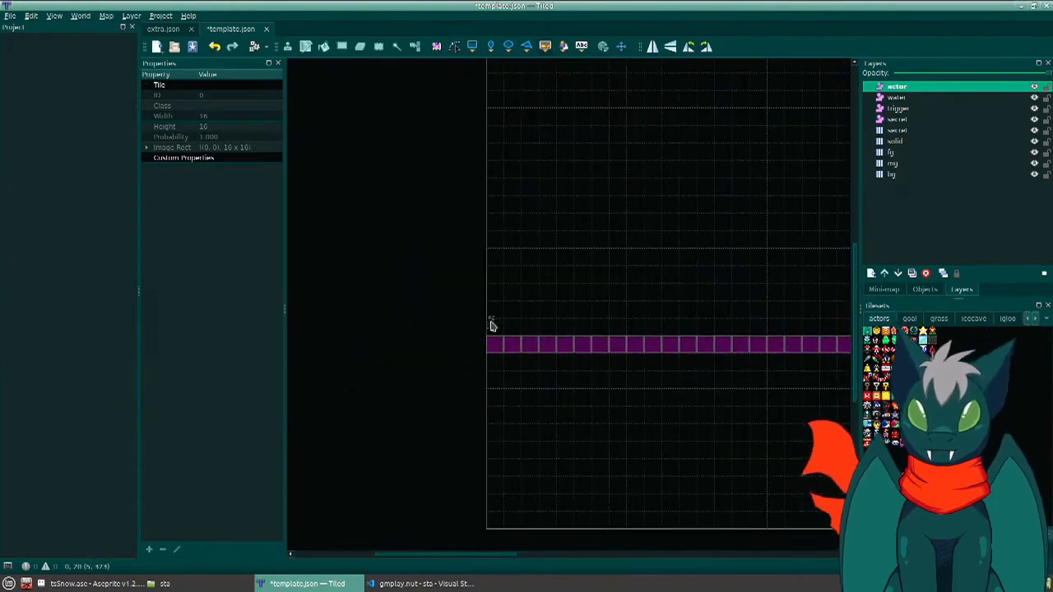
scroll(491, 329, "up", 1, "ctrl")
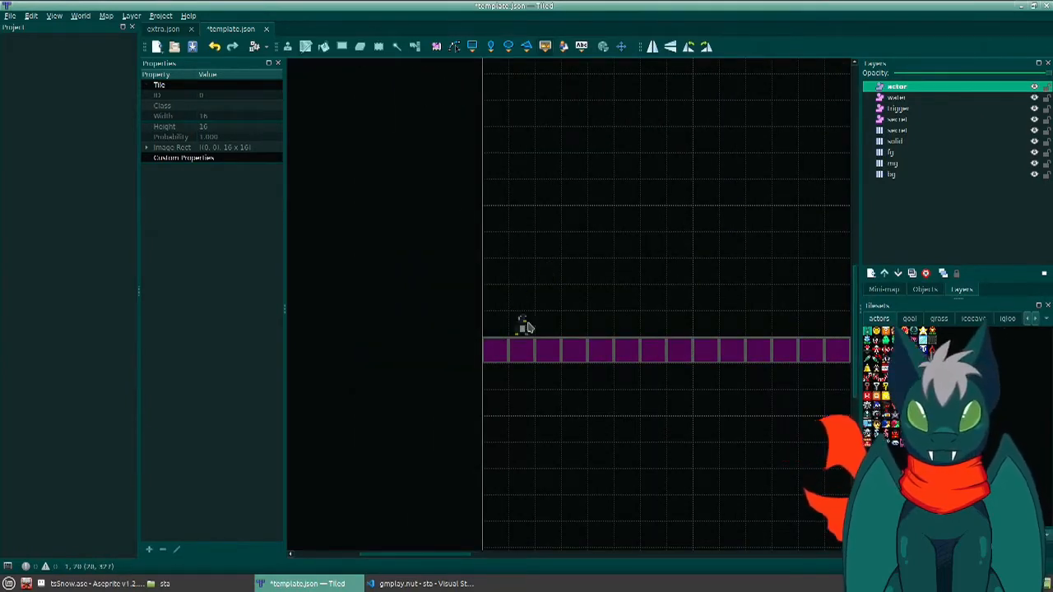
left_click(546, 326)
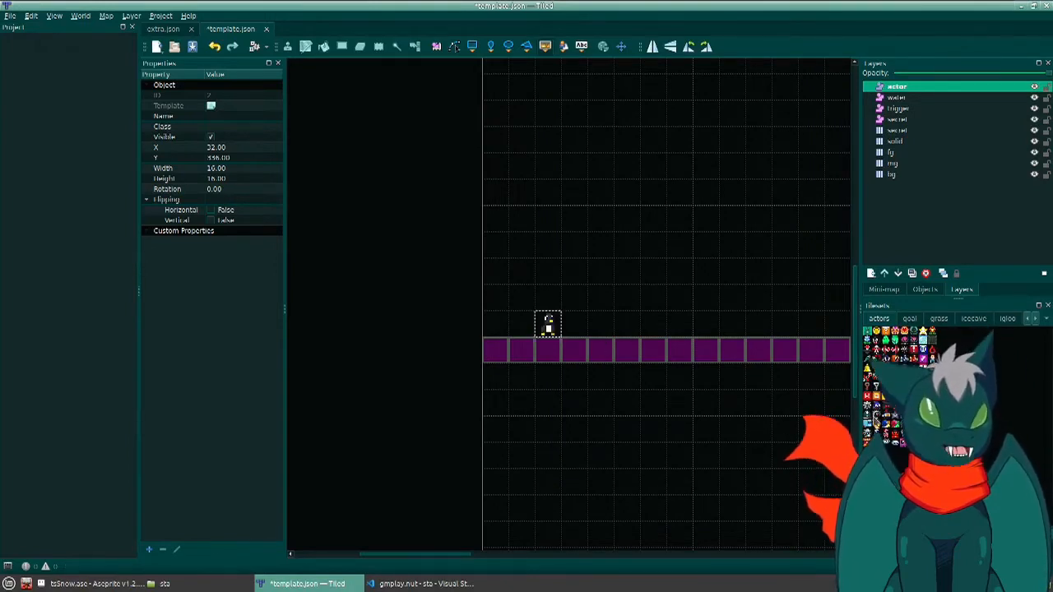
- Place pink enemy actors at X 240, Y 336, near the foot of the slope, and on the upper platform at X 688, Y 192
middle_click_drag(710, 394, 521, 379)
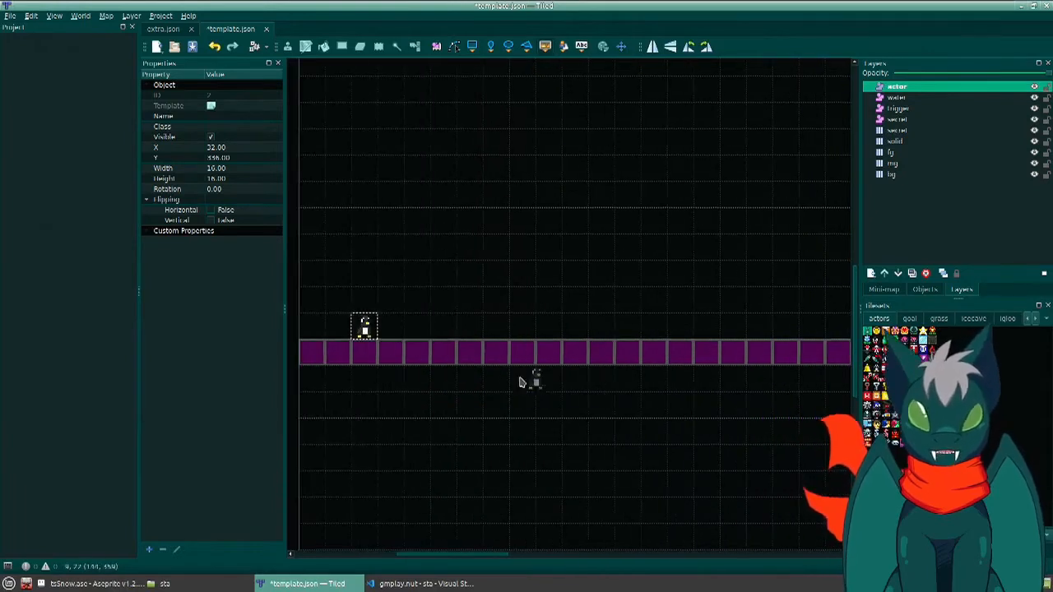
left_click(905, 339)
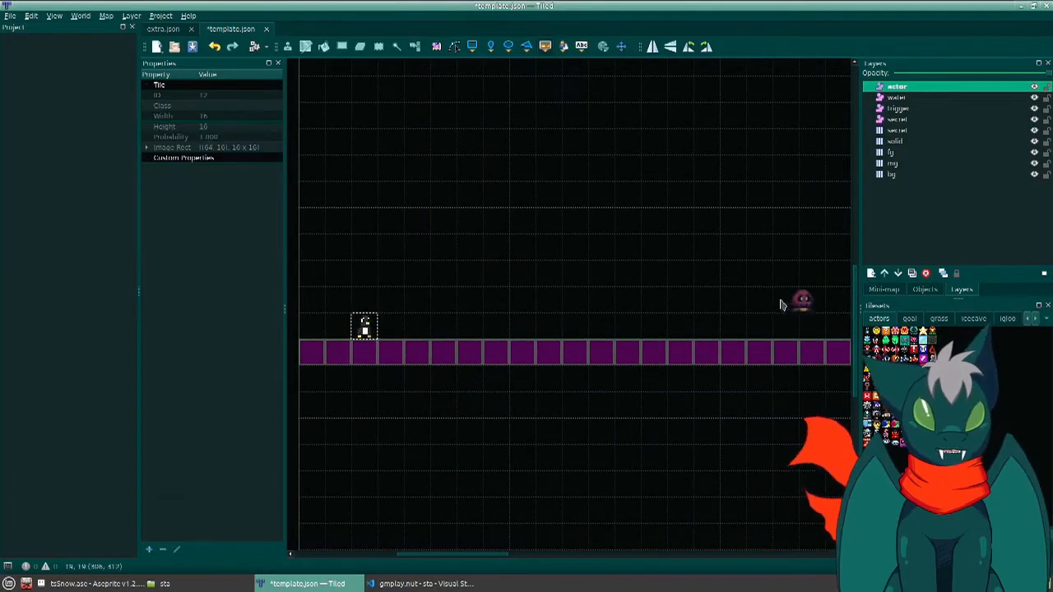
left_click(713, 324)
middle_click_drag(732, 299, 366, 291)
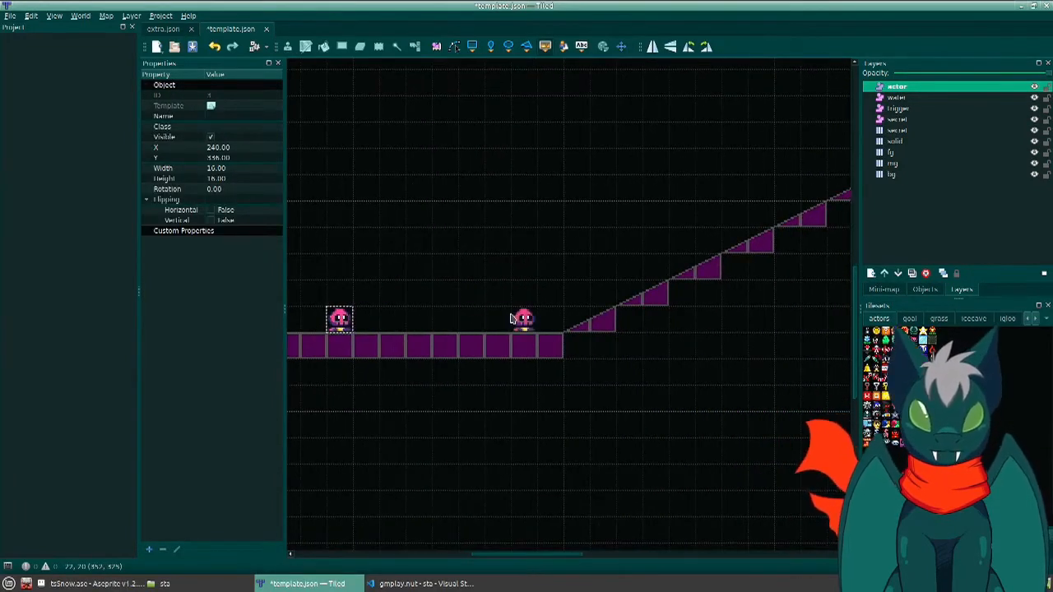
left_click(517, 318)
middle_click_drag(661, 208, 304, 558)
left_click(791, 367)
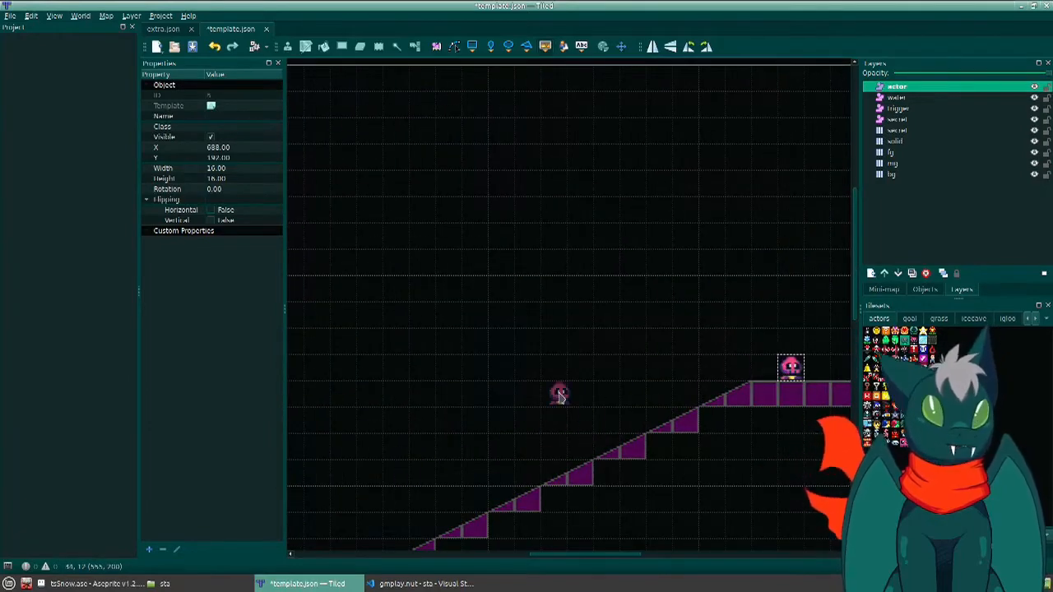
- Place three more pink enemies off the grid above the upper platform and undo their placement
middle_click_drag(737, 320, 679, 288)
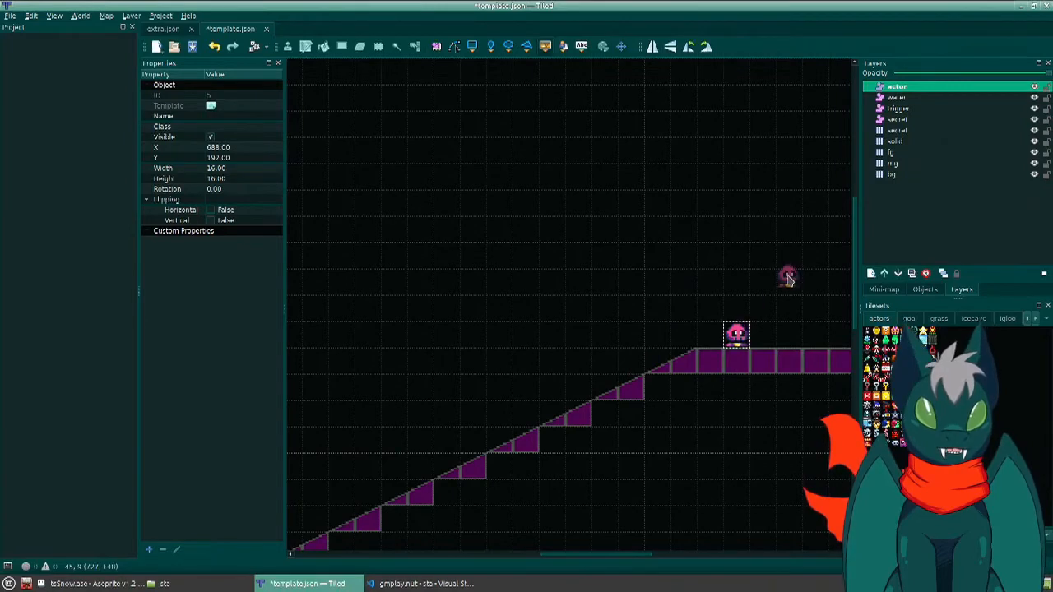
left_click(794, 303)
left_click(702, 208)
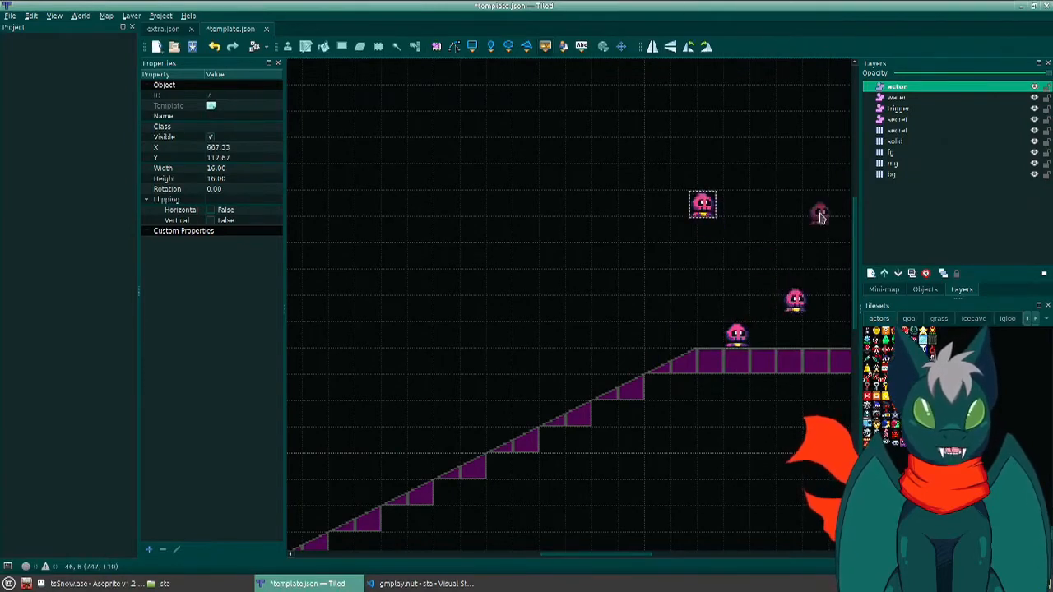
left_click(820, 215)
key("ctrl+z")
key("ctrl+z")
key("ctrl+z")
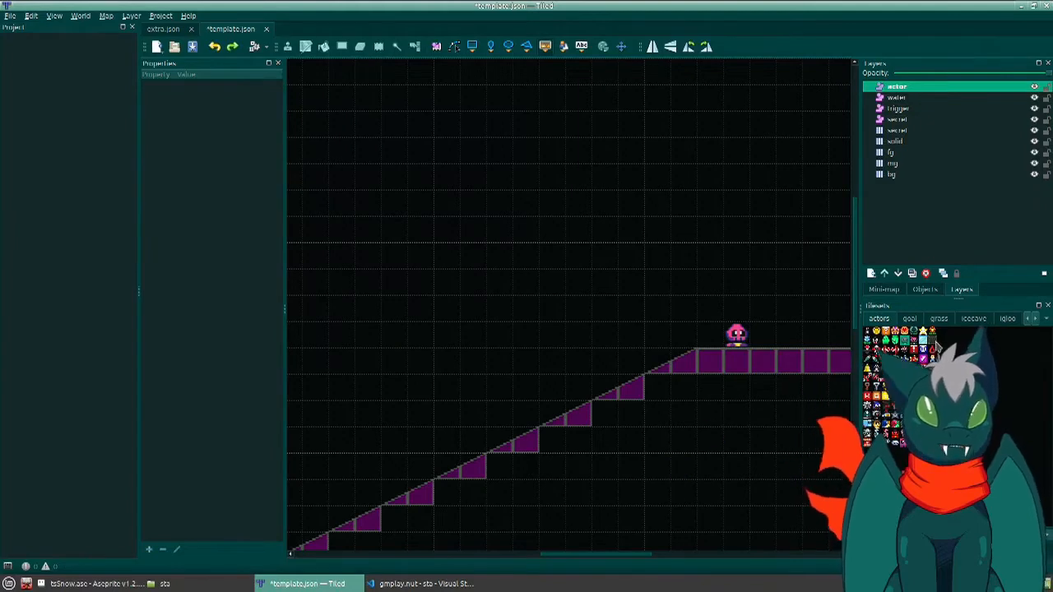
- Place the dark block actor above the upper platform's enemy at X 688, Y 128
left_click(935, 345)
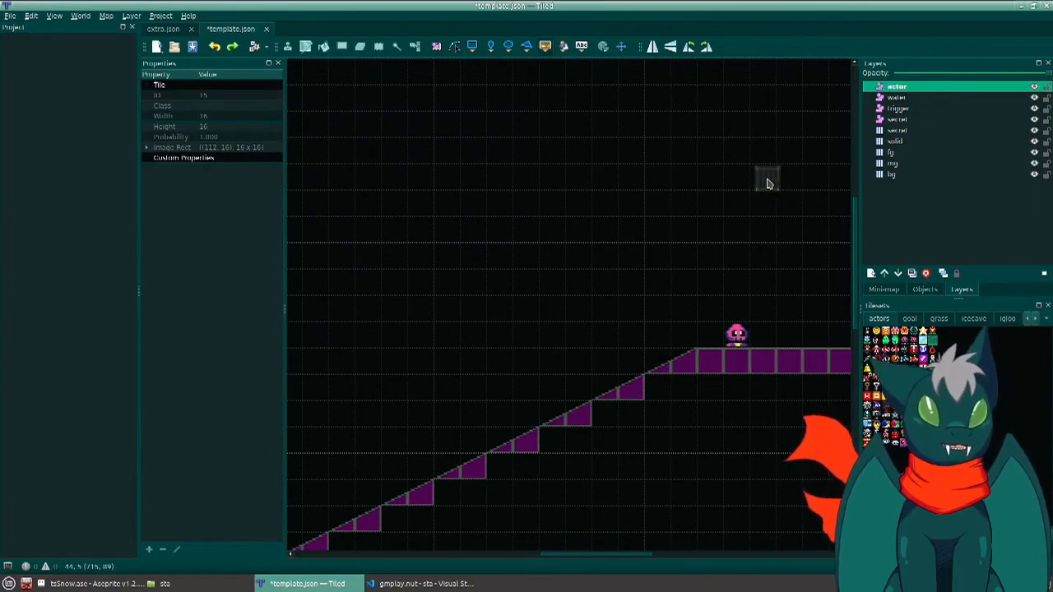
left_click(738, 240)
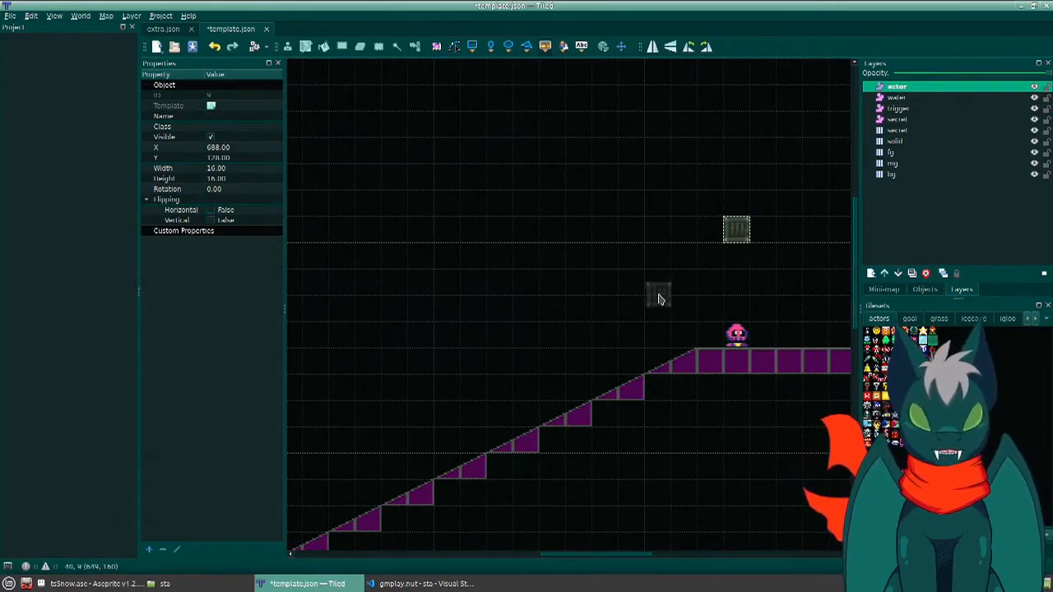
- Extend the dark block above the upper platform's enemy into a row of three ending at X 720, Y 128, and save the map
left_click(658, 362)
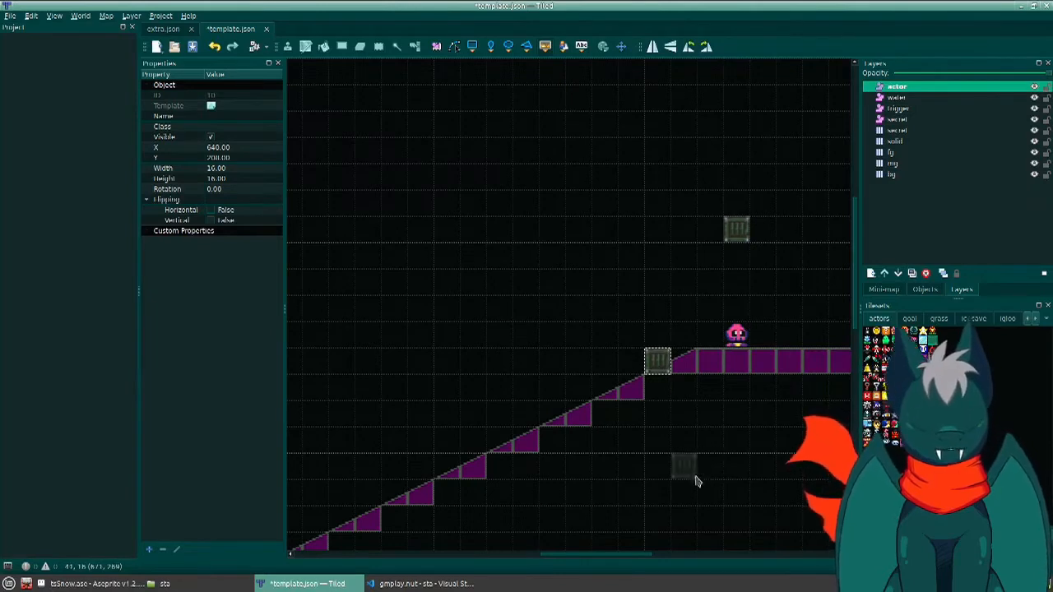
key("Delete")
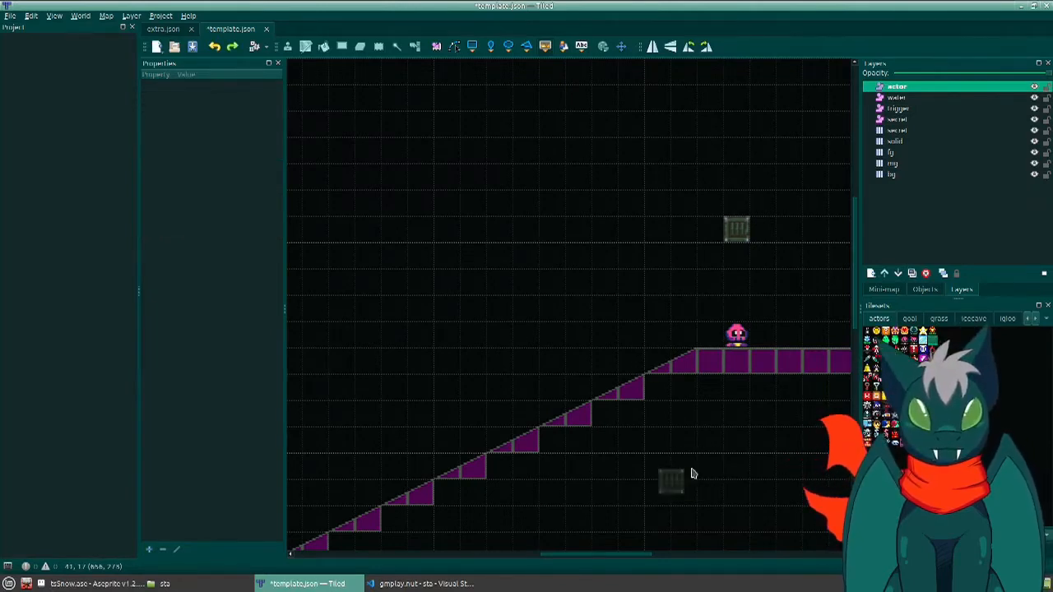
scroll(535, 436, "right", 5)
left_click(540, 226)
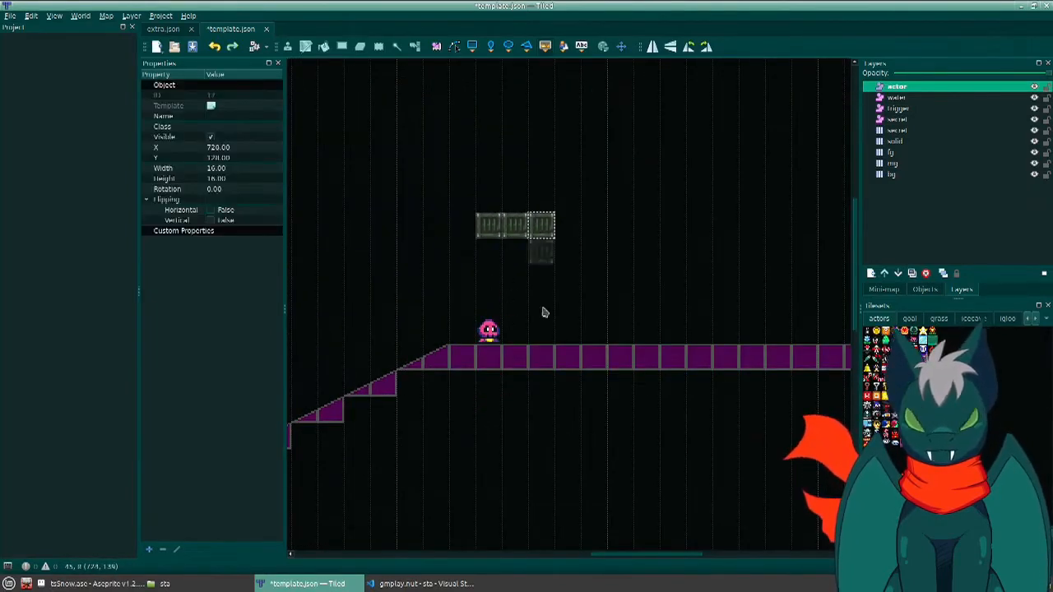
key("ctrl+s")
- On the fg layer, paint flat grass ground tiles from the grass tileset, two rows deep, along the entire lower floor
scroll(646, 331, "left", 5)
scroll(647, 332, "down", 10)
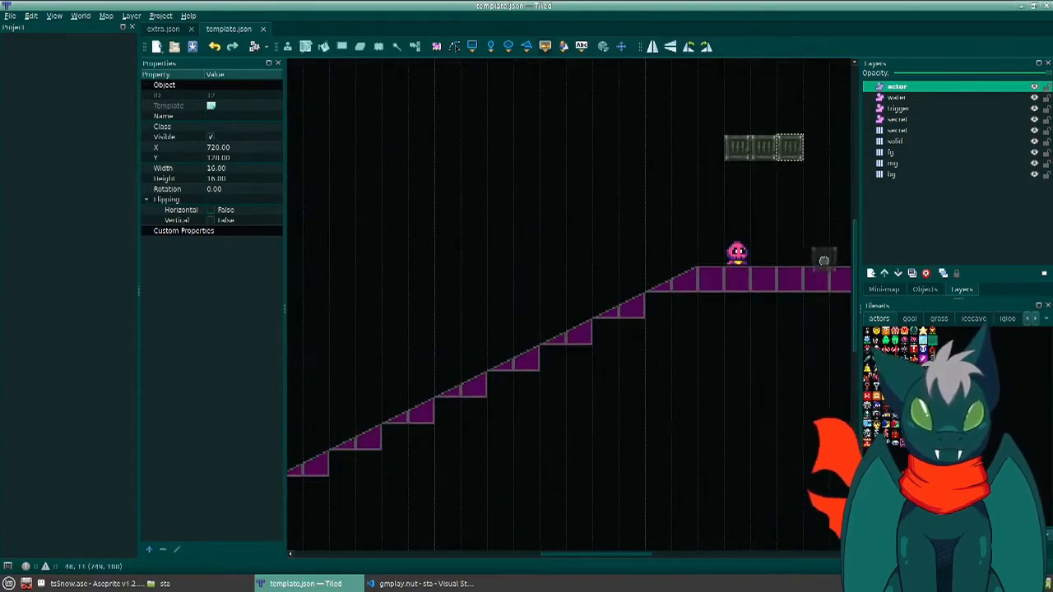
scroll(658, 370, "up", 3)
scroll(658, 371, "left", 8)
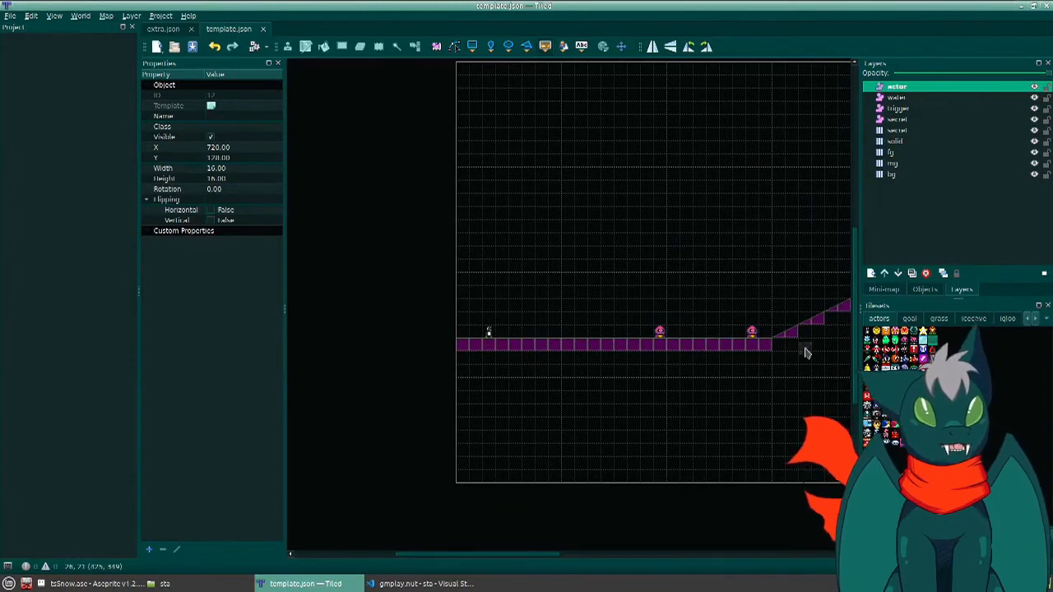
left_click(901, 153)
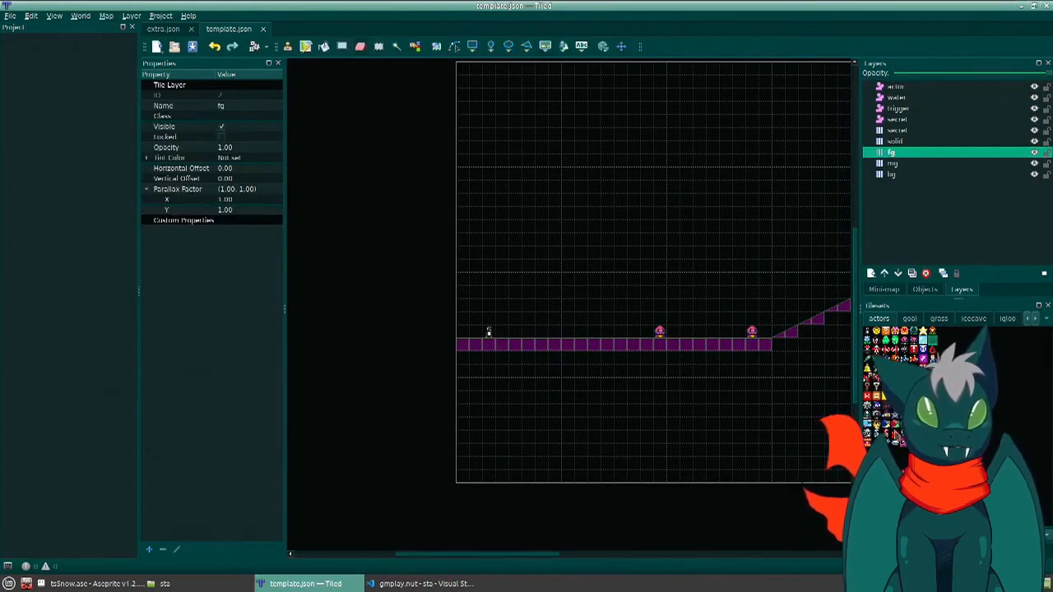
left_click(940, 319)
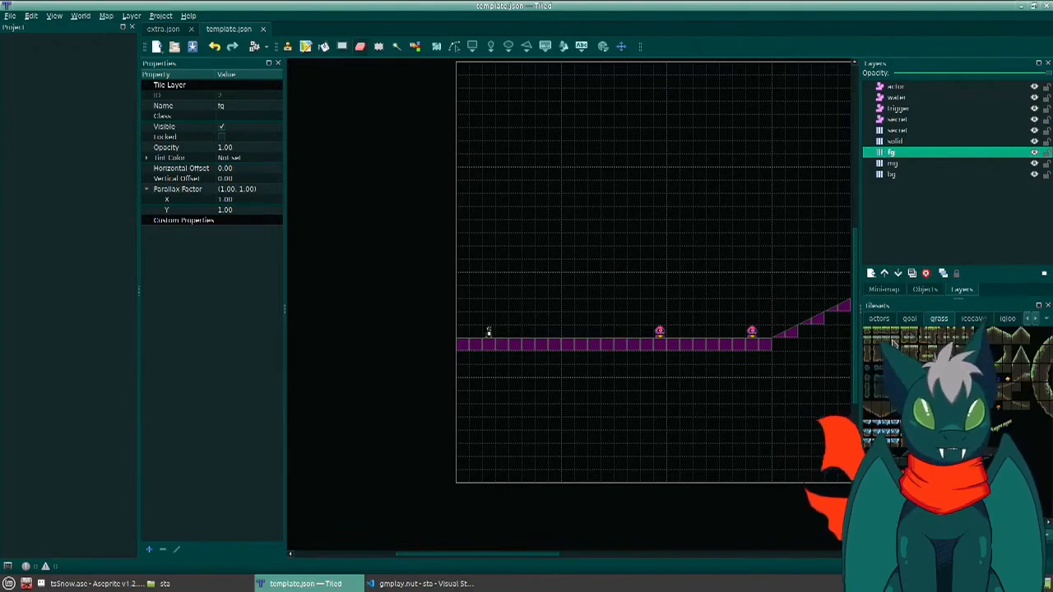
left_click(894, 344)
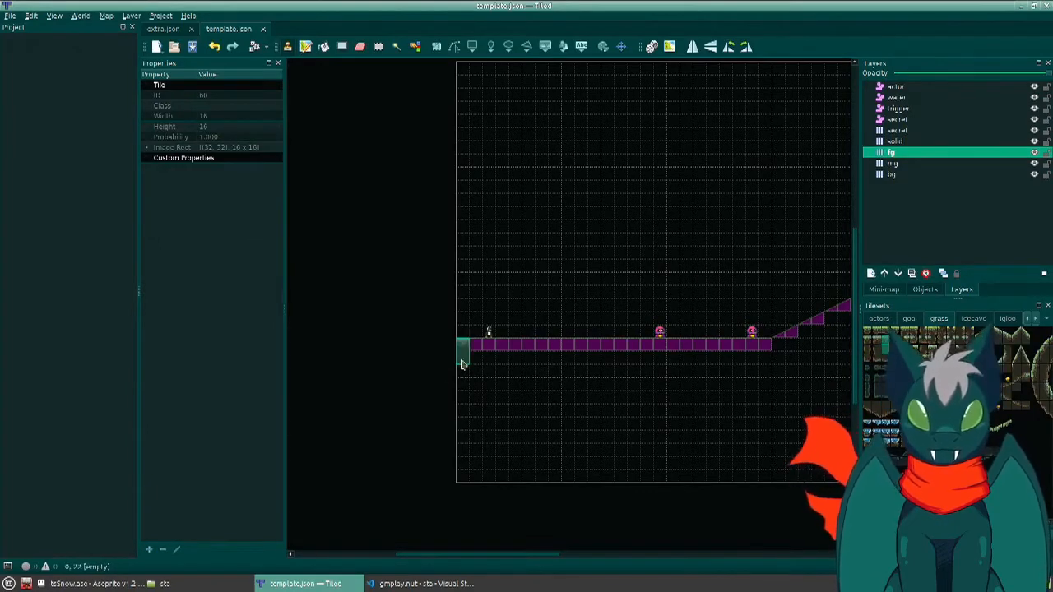
left_click_drag(461, 364, 765, 361, "shift")
middle_click_drag(763, 360, 458, 372)
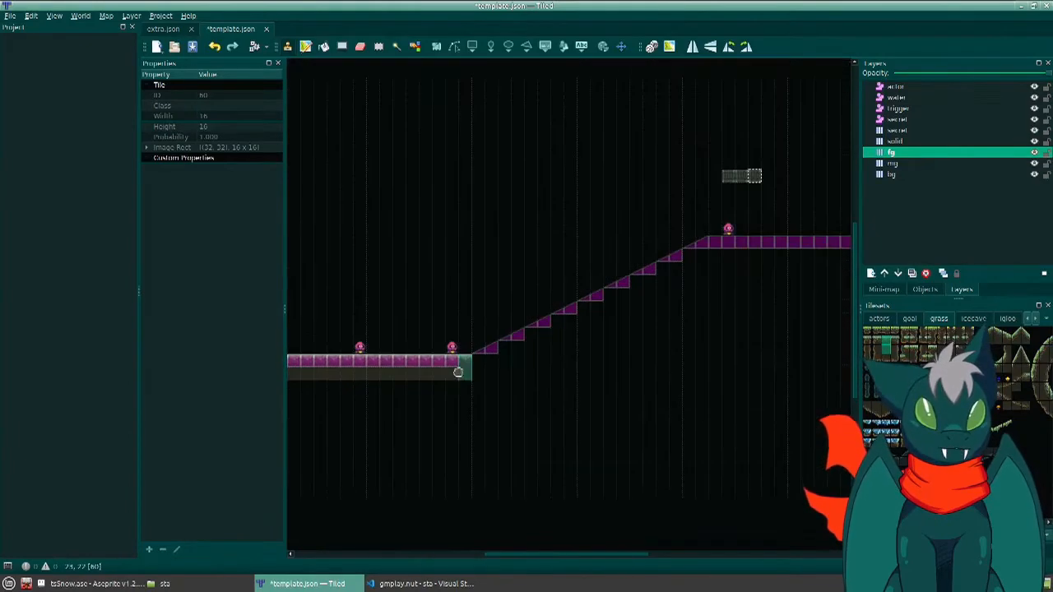
- Paint the grass slope tiles along the whole incline, from the end of the lower floor up to the upper platform
scroll(623, 370, "down", 4)
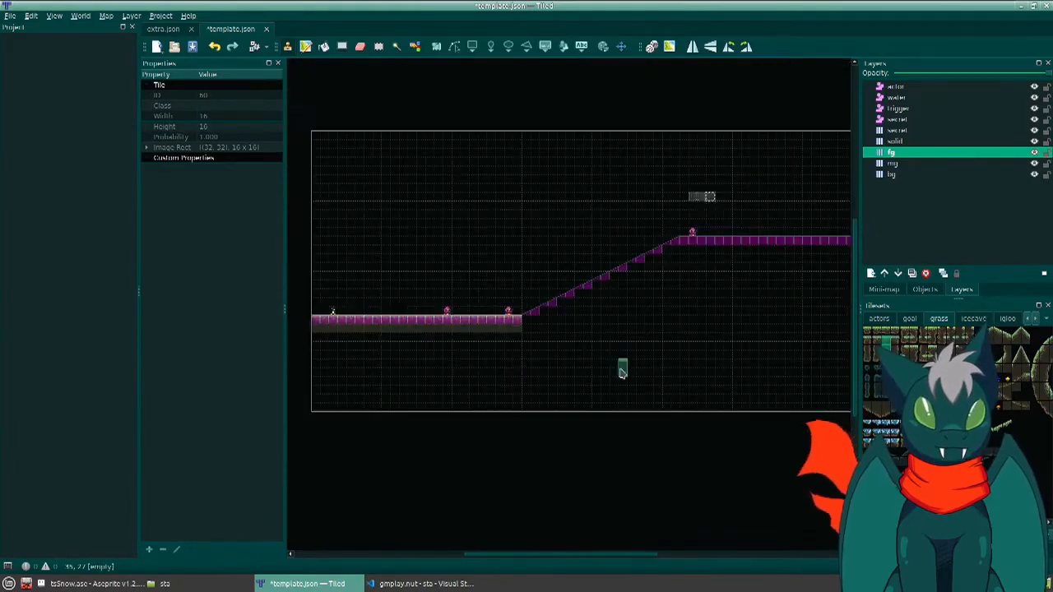
left_click(994, 343)
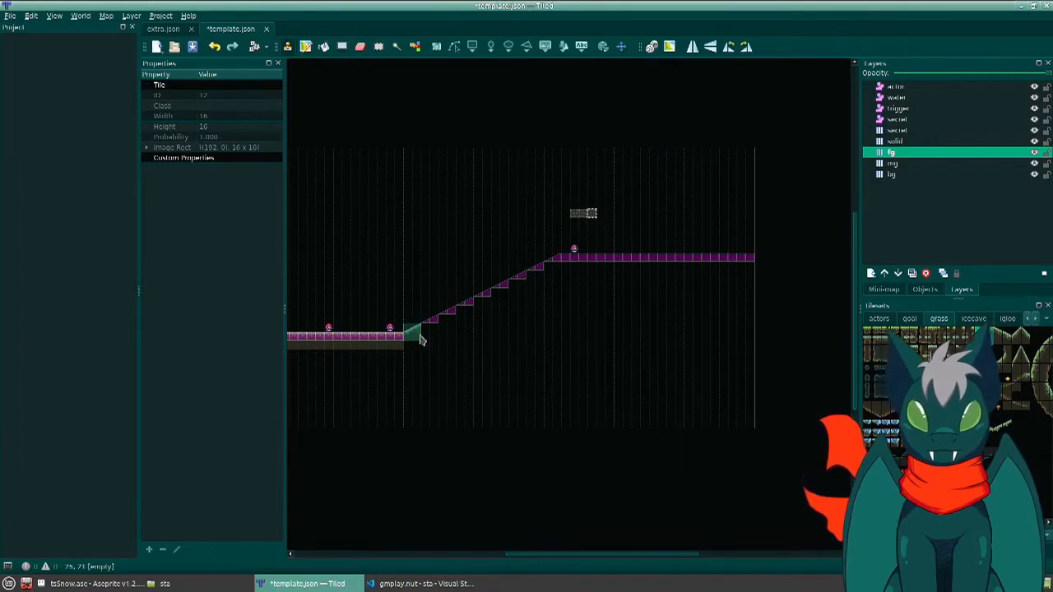
left_click_drag(418, 338, 556, 273, "shift")
left_click(558, 272, "shift")
- Paint the lower floor's flat grass tiles along the upper platform and fill the empty area beneath the terrain with the plain dirt tile
right_click(400, 342)
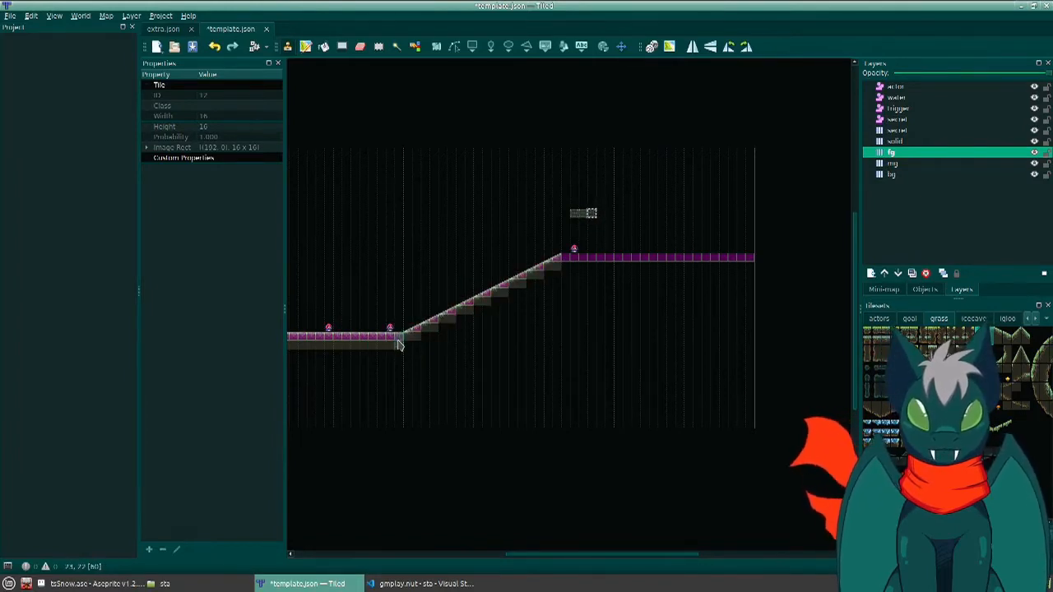
left_click_drag(569, 265, 750, 265)
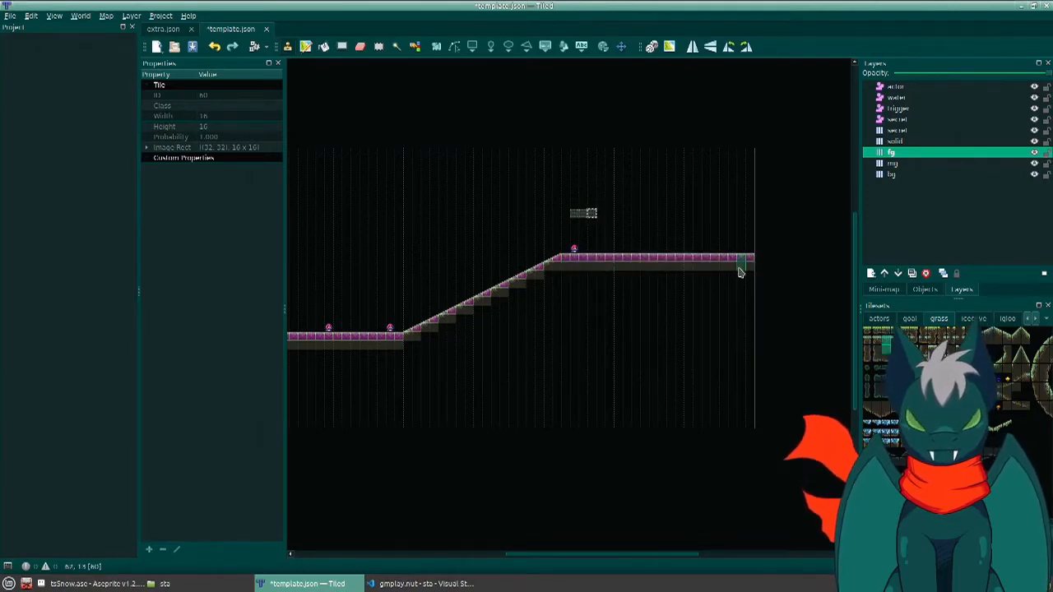
key("f")
left_click(674, 314)
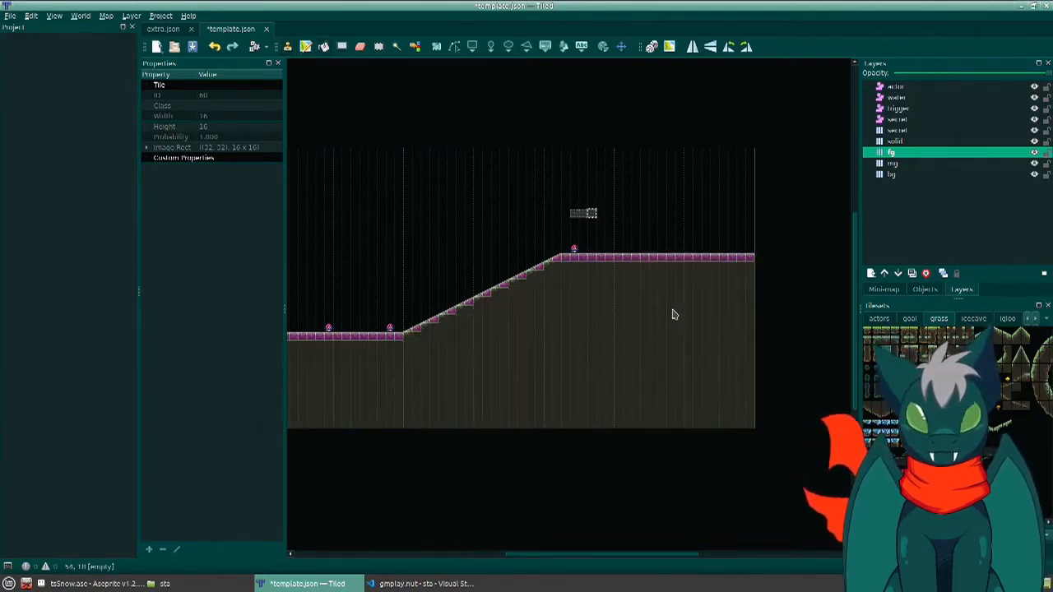
middle_click_drag(541, 334, 607, 364)
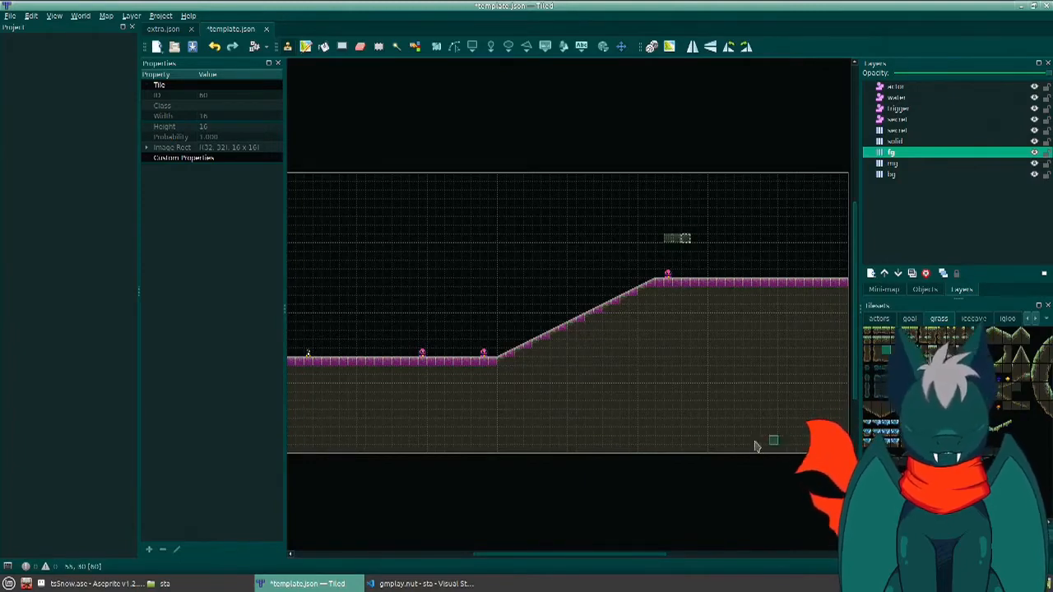
middle_click_drag(665, 316, 668, 364)
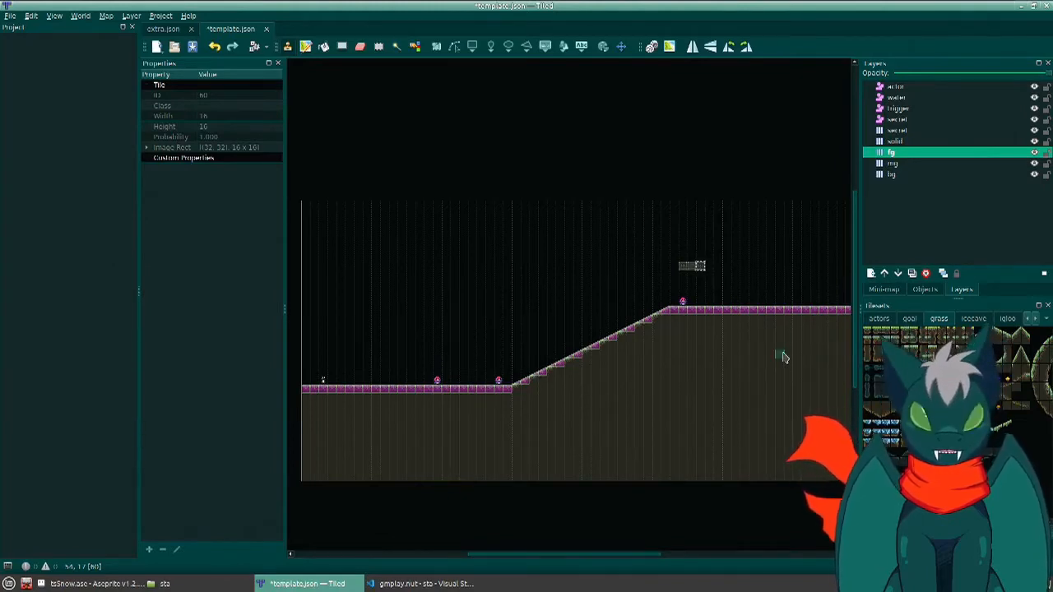
middle_click_drag(783, 357, 677, 371)
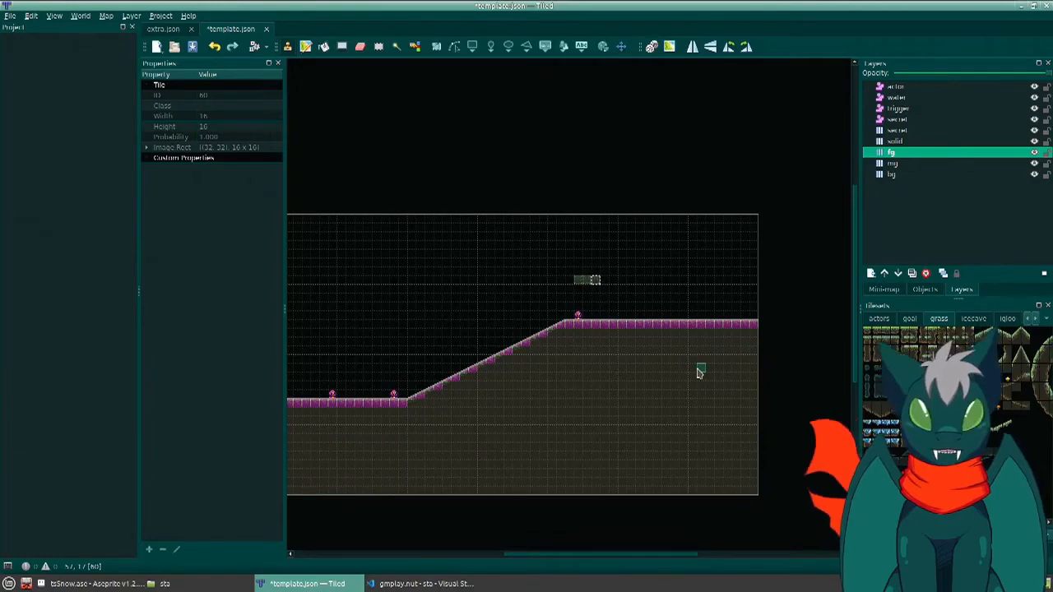
middle_click_drag(539, 420, 665, 357)
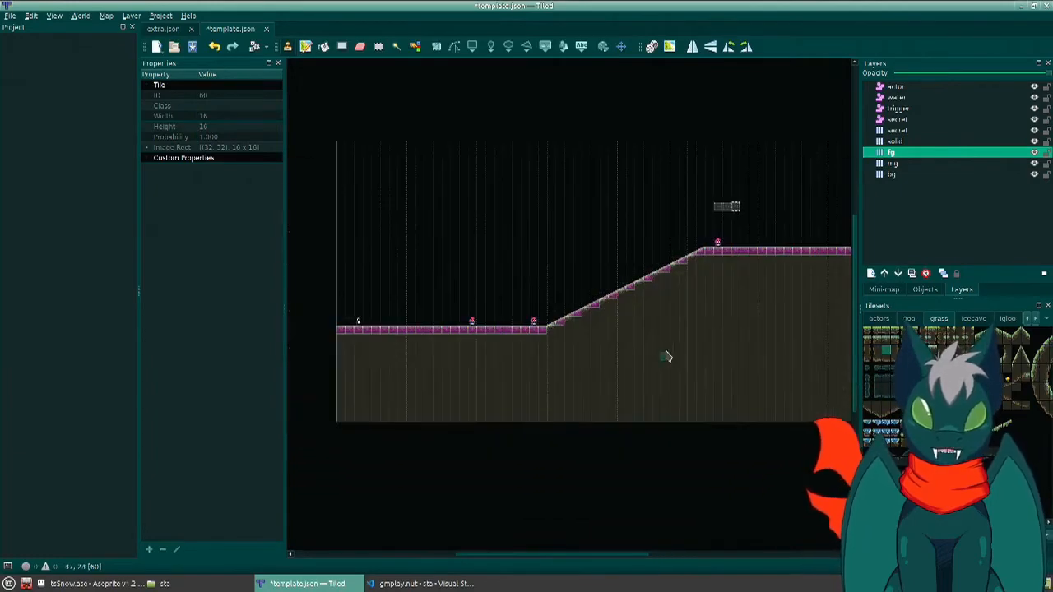
scroll(662, 356, "down", 2)
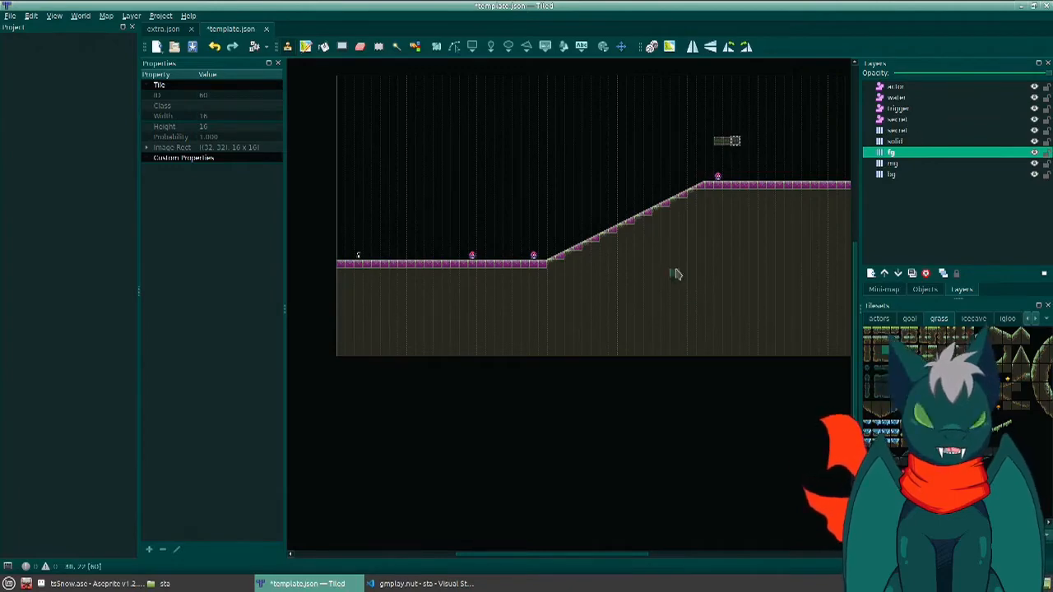
middle_click_drag(764, 153, 727, 334)
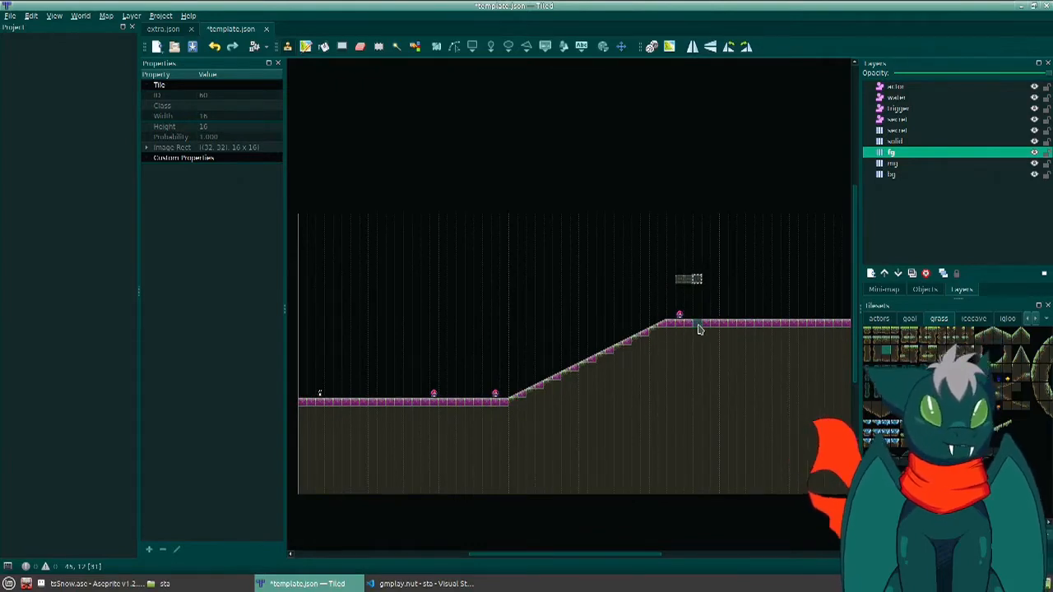
middle_click_drag(708, 437, 764, 393)
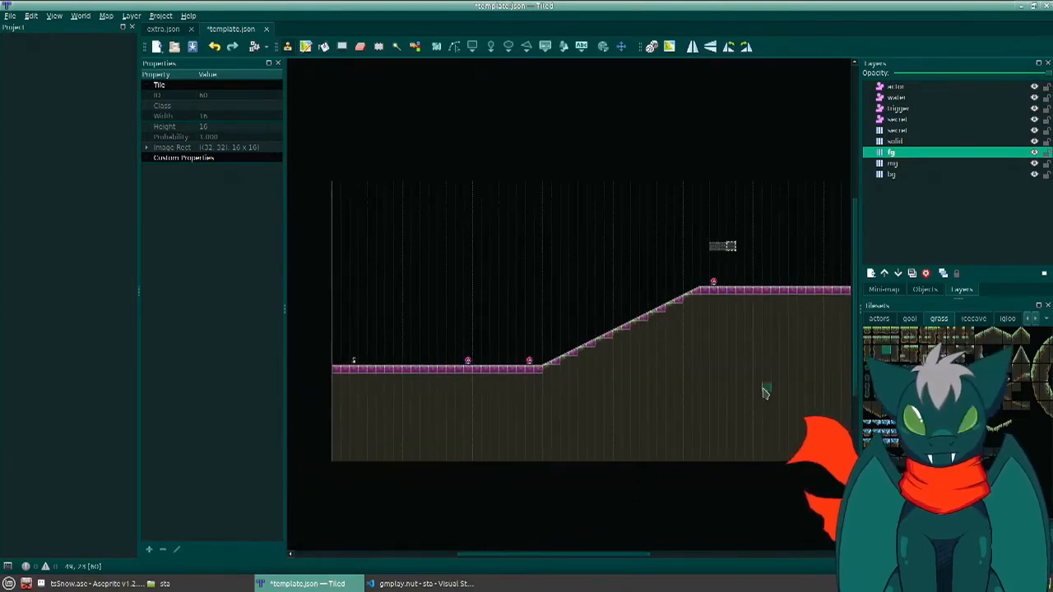
middle_click_drag(688, 419, 661, 404)
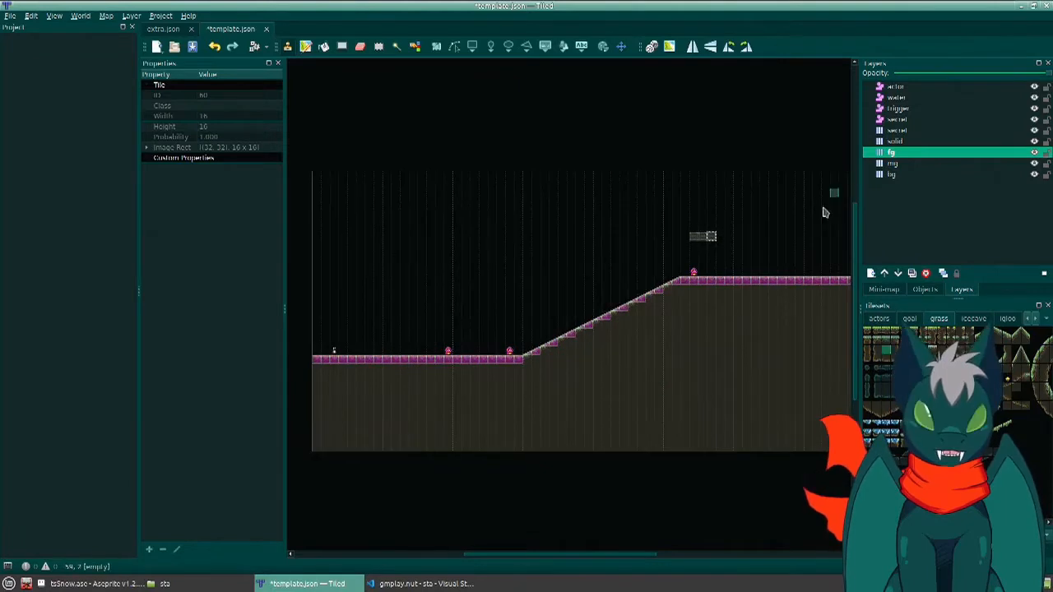
- On the secret object layer, draw a 128 by 128 rectangle at X 512, Y 128, overlapping the upper part of the slope
left_click(905, 100)
left_click(926, 110)
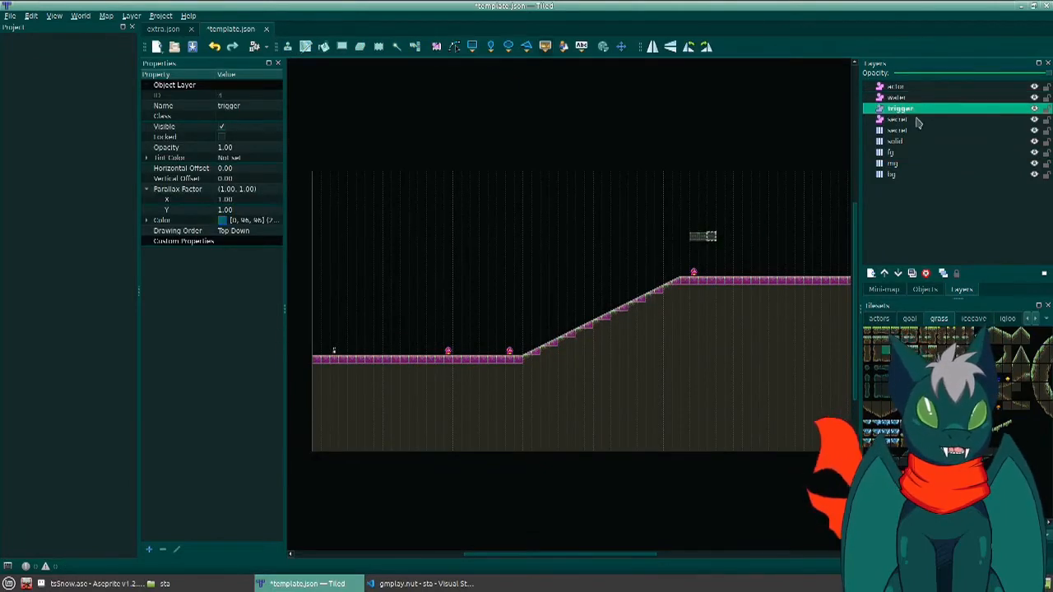
left_click(918, 121)
left_click(905, 132)
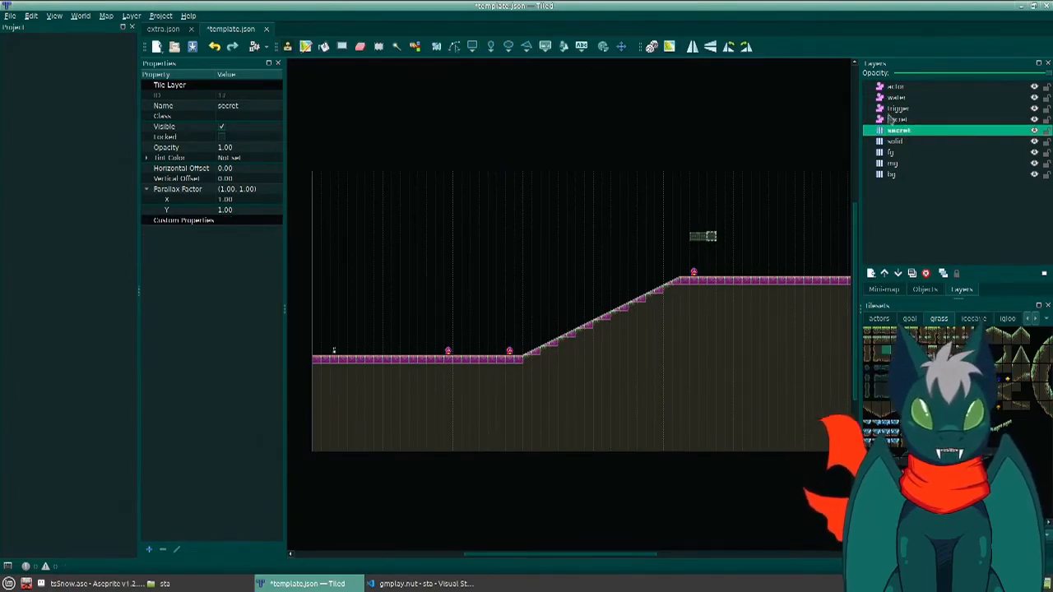
left_click(896, 120)
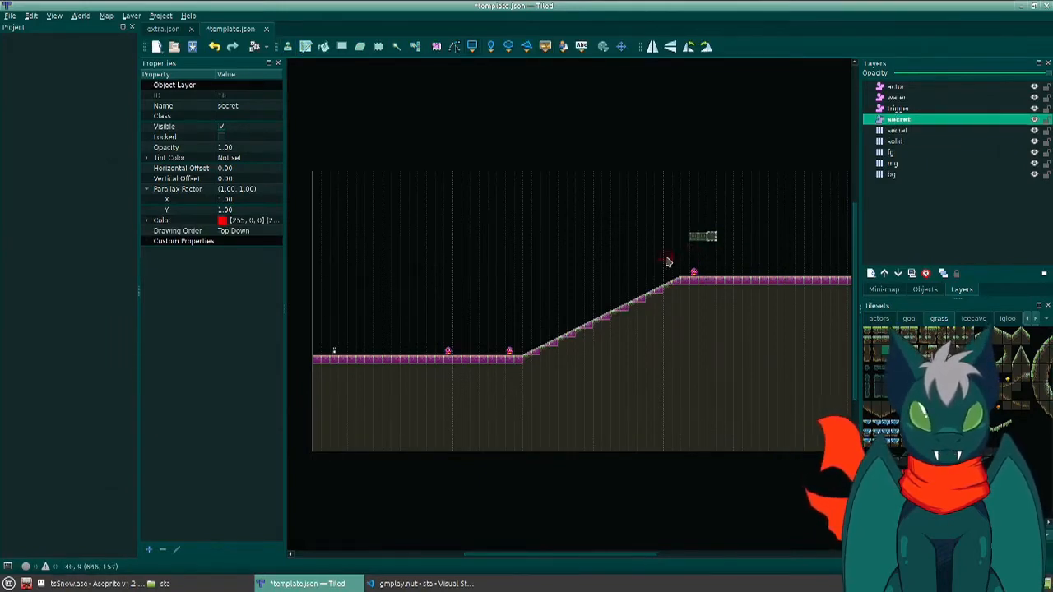
left_click_drag(662, 241, 597, 318)
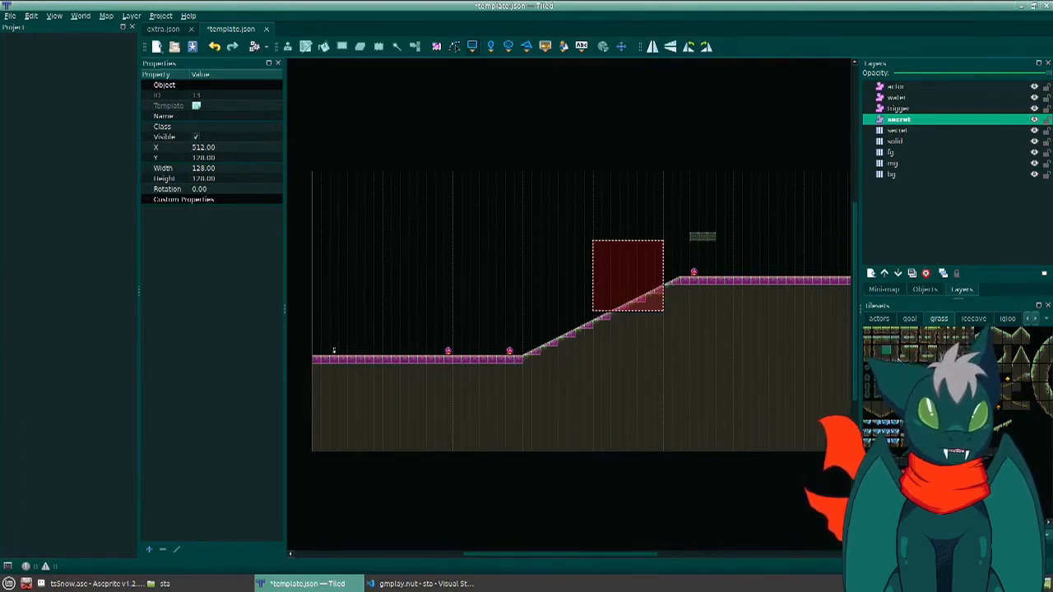
- On the secret tile layer, paint a border of grass-topped ground edge tiles around the inside of the red secret rectangle
left_click(884, 350)
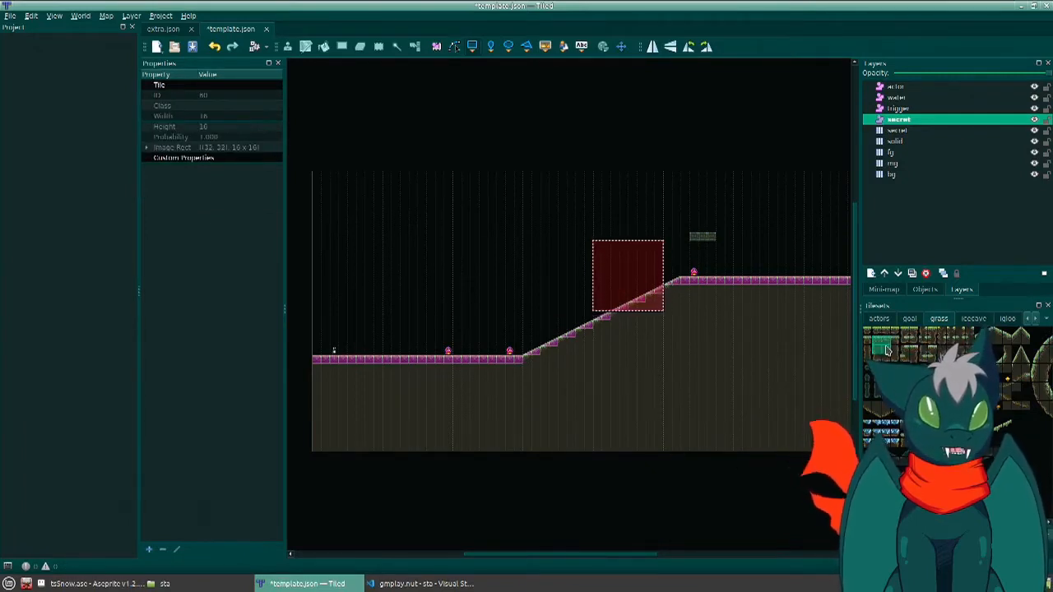
left_click(897, 131)
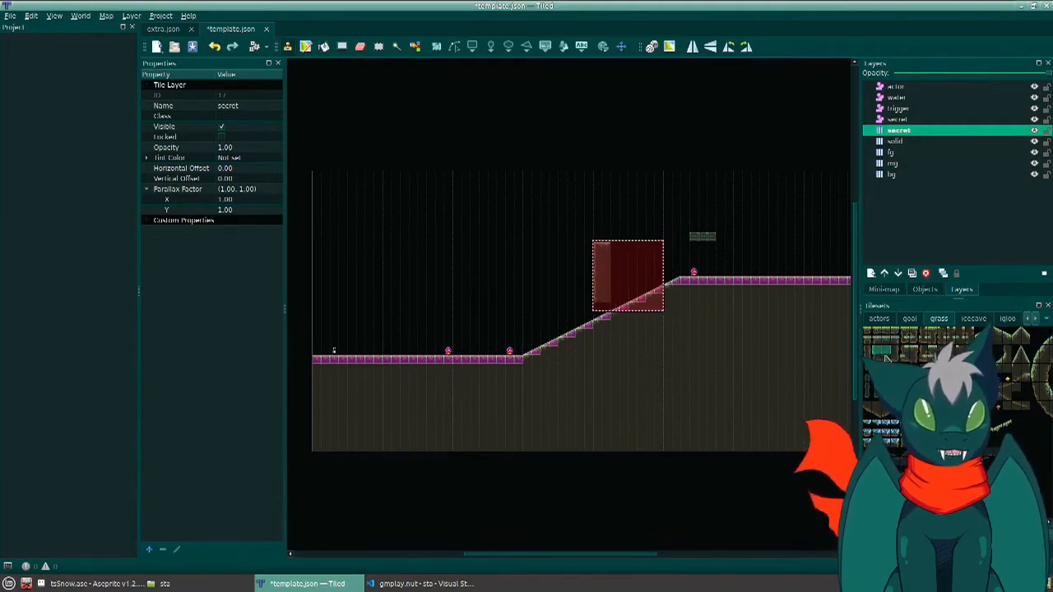
left_click(882, 352)
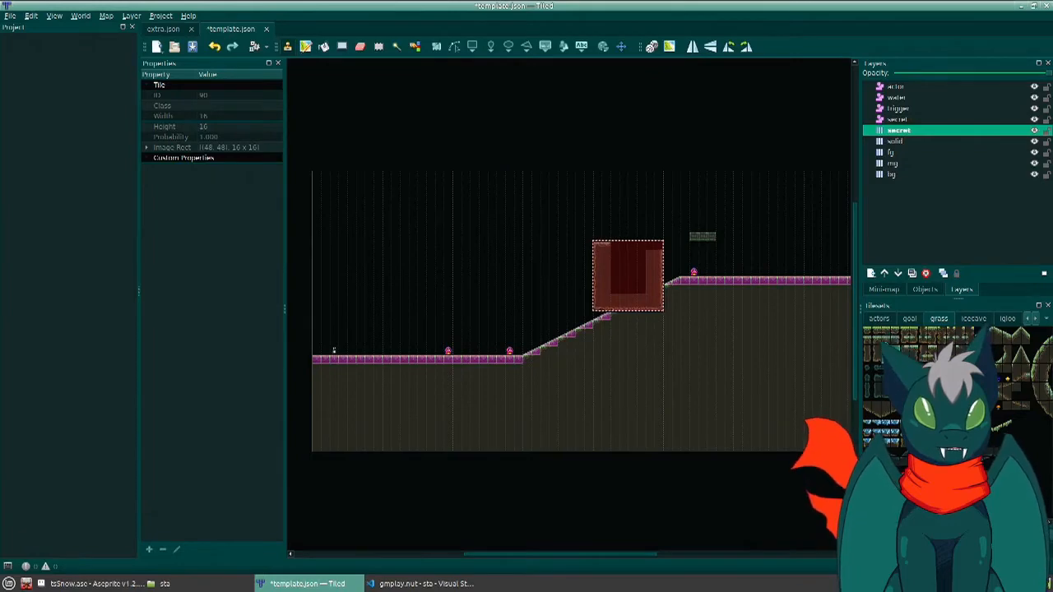
scroll(633, 247, "up", 4, "ctrl")
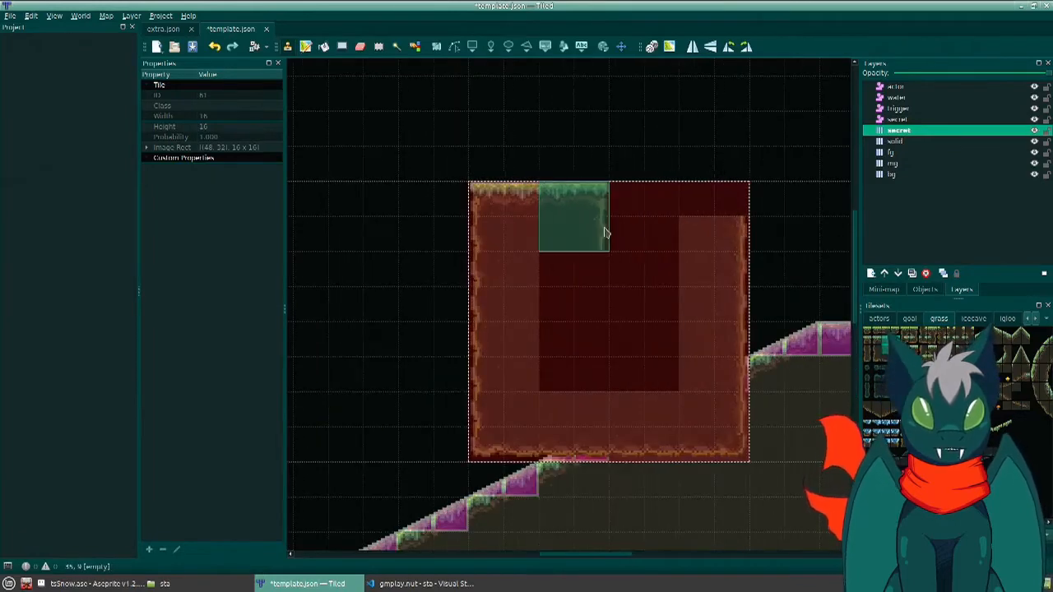
left_click(724, 239)
- Fill the hollow centre of the secret area's tile border with the plain dirt tile
right_click(694, 244)
key("f")
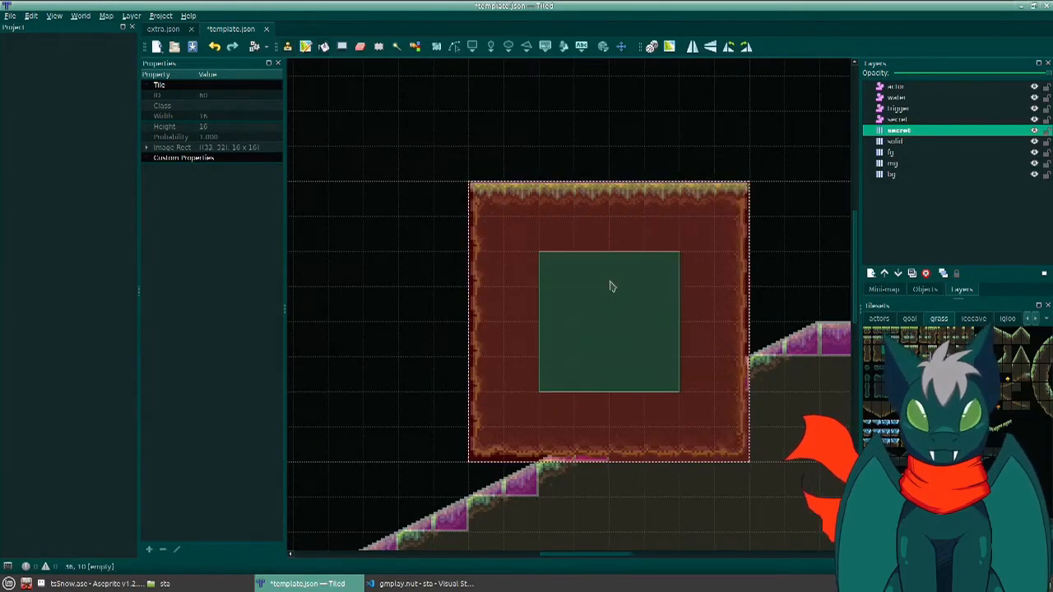
left_click(612, 287)
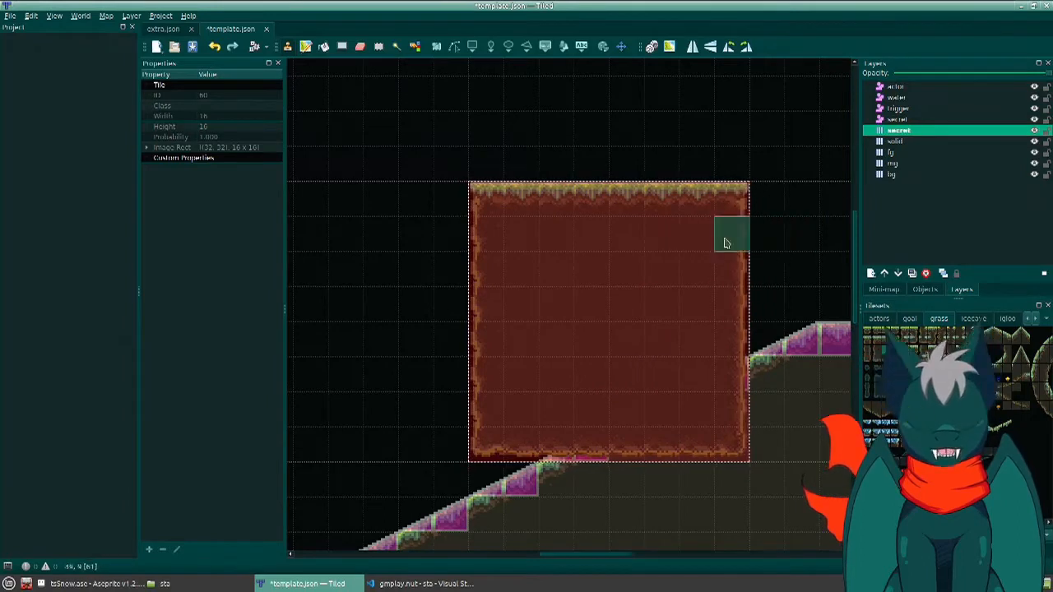
- On the secret object layer, add a rectangle adjoining the first one's upper side toward the blocks, and a 48 by 64 one above it at X 640, Y 64
middle_click_drag(625, 277, 529, 298)
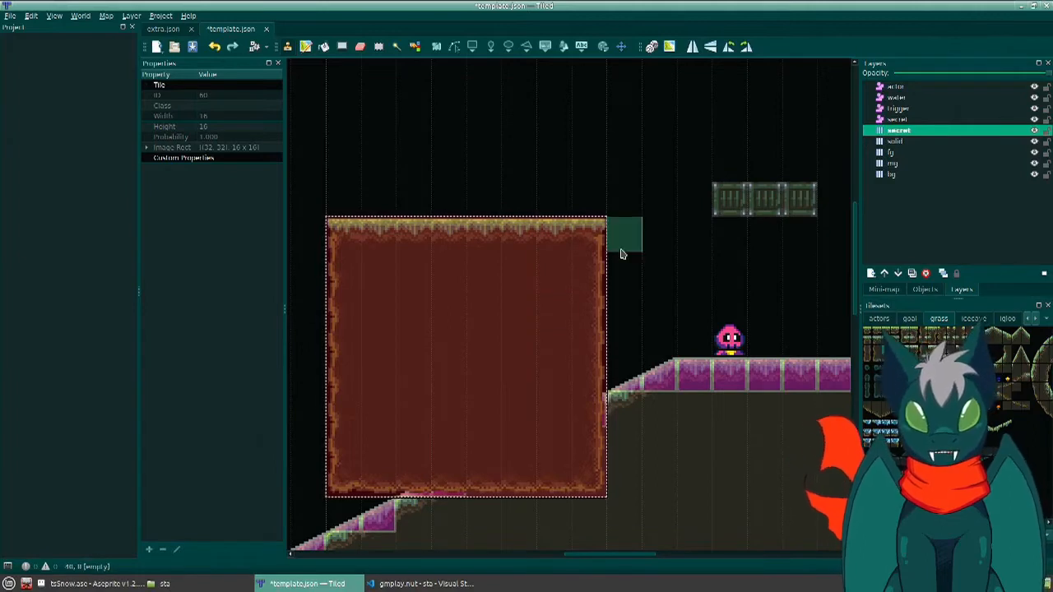
left_click(899, 120)
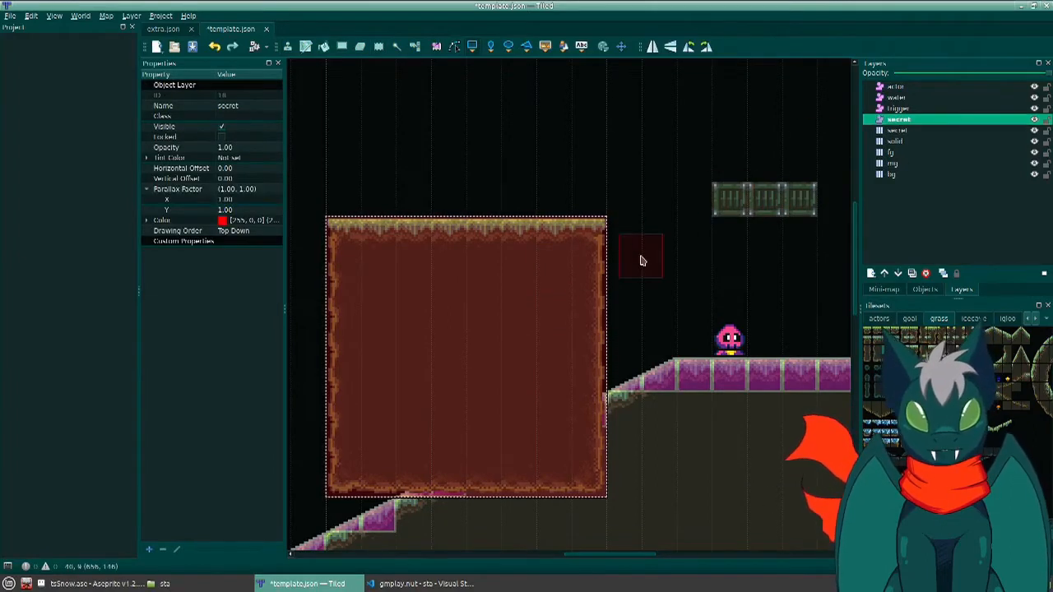
left_click_drag(607, 218, 713, 322)
left_click_drag(611, 211, 691, 93)
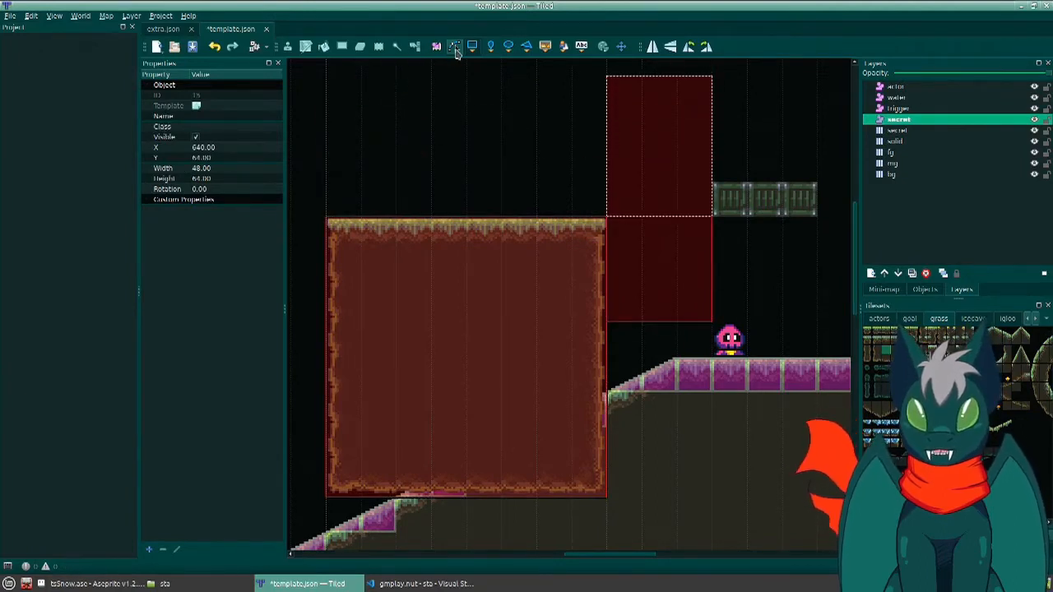
- On the secret object layer, draw a polyline from the centre of the large rectangle through the centres of the two smaller ones
left_click(472, 47)
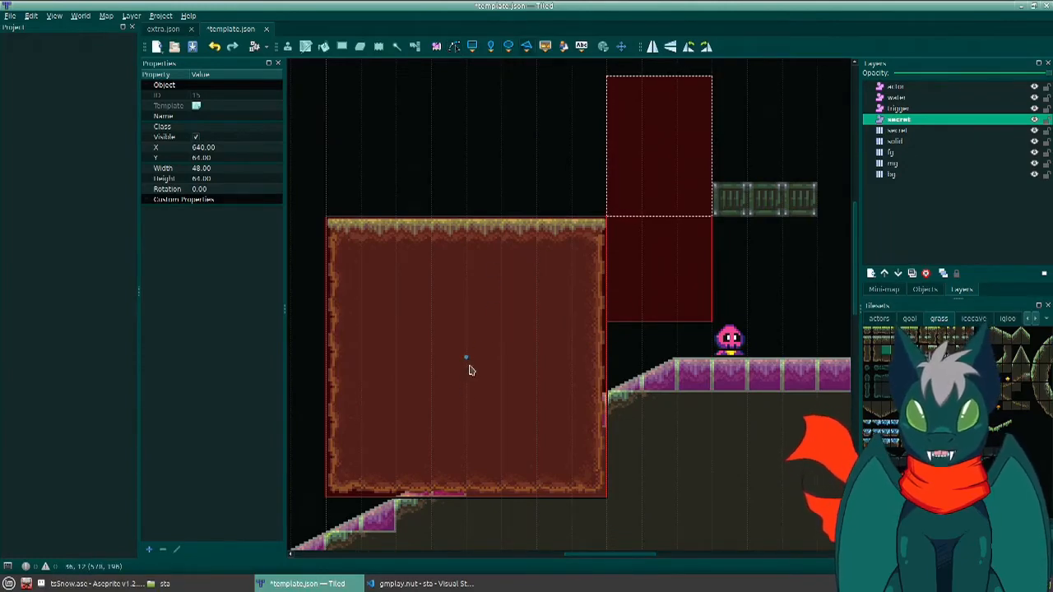
left_click(465, 356)
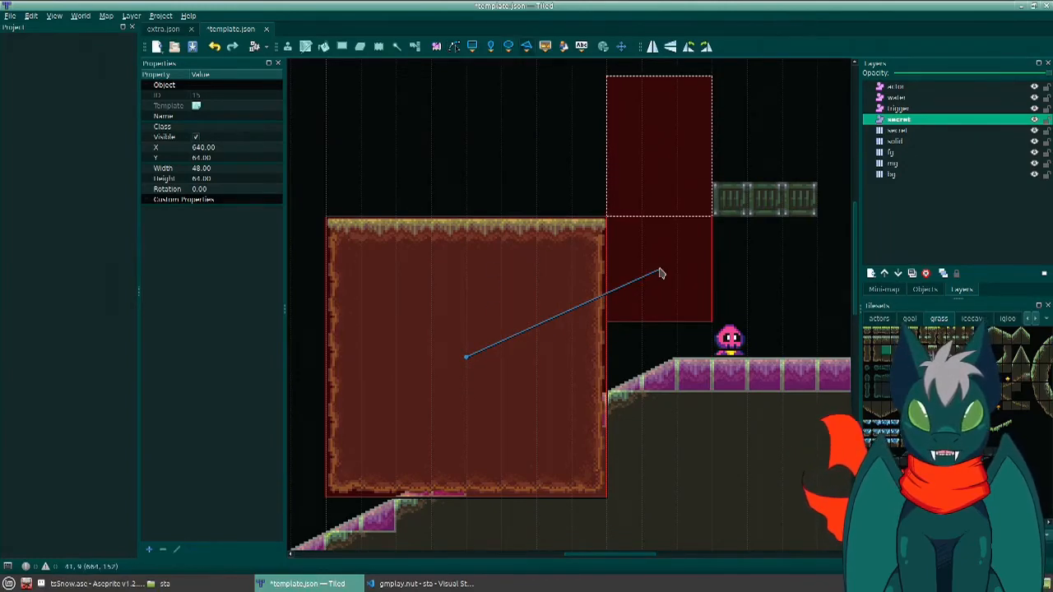
left_click(658, 269)
left_click(659, 129)
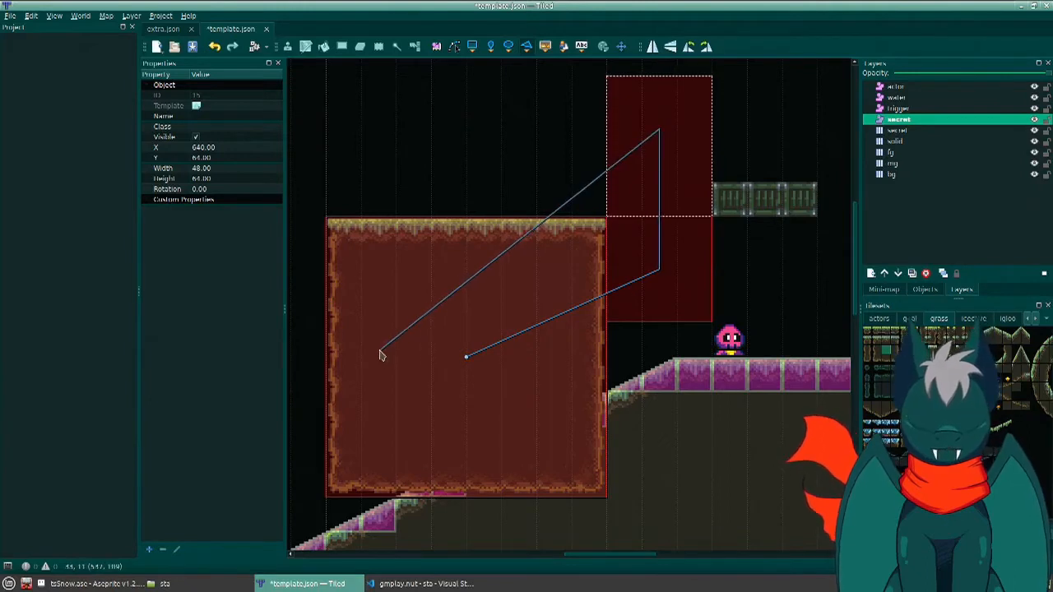
right_click(379, 359)
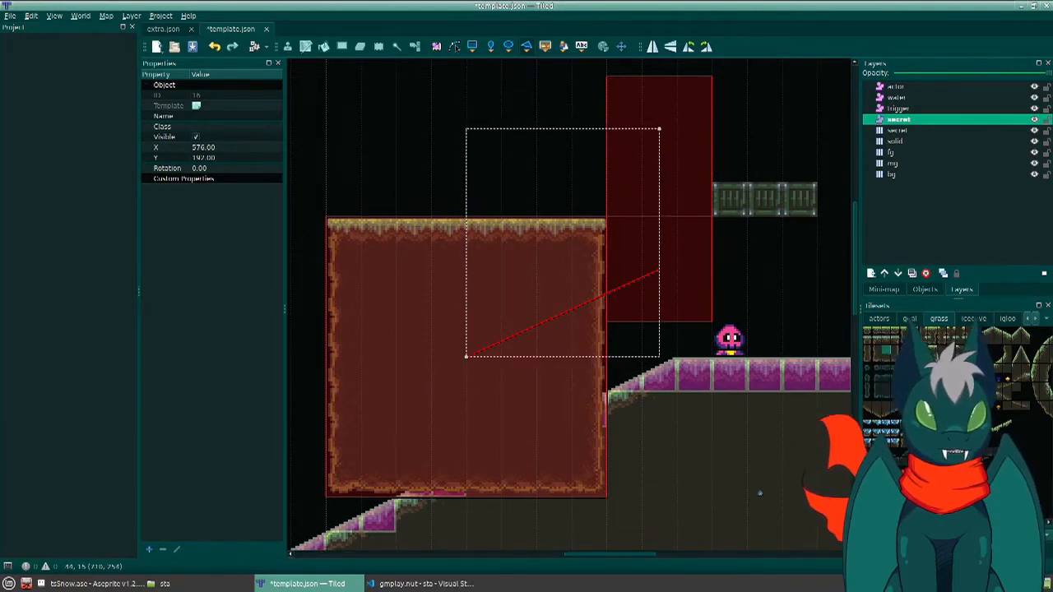
- On the secret tile layer, place one grass-topped tile at each polyline point inside the two smaller red rectangles
left_click(912, 132)
key("b")
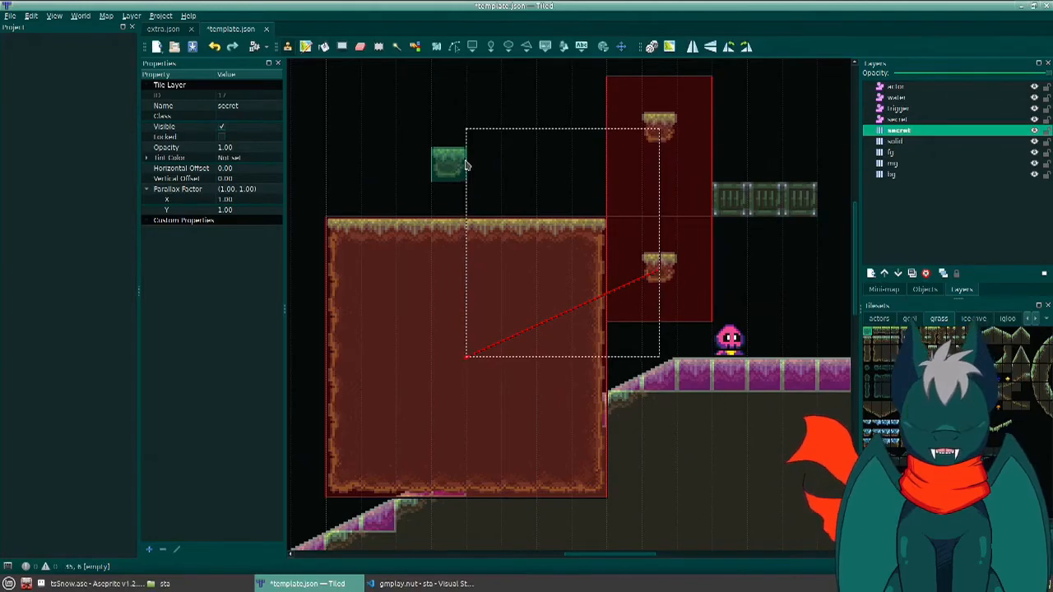
- On the upper ground, paint an eight-tile-tall goal post with the first goal tile on fg, and the second goal tile beside it on mg
scroll(466, 166, "down", 2)
scroll(466, 166, "up", 1)
scroll(465, 166, "down", 2)
scroll(466, 166, "down", 1, "ctrl")
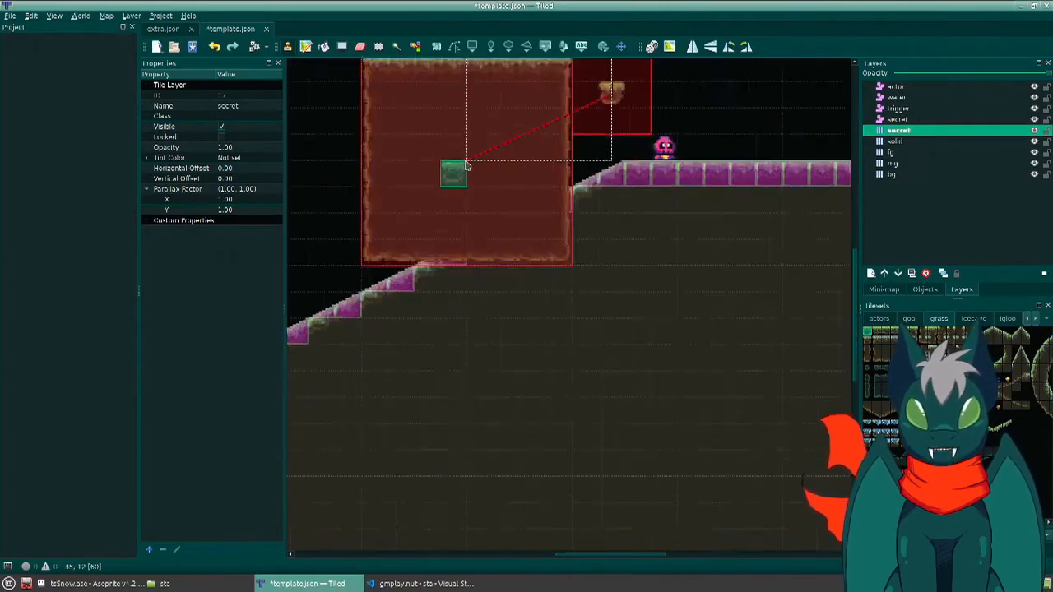
scroll(466, 165, "down", 2, "ctrl")
middle_click_drag(463, 167, 600, 299)
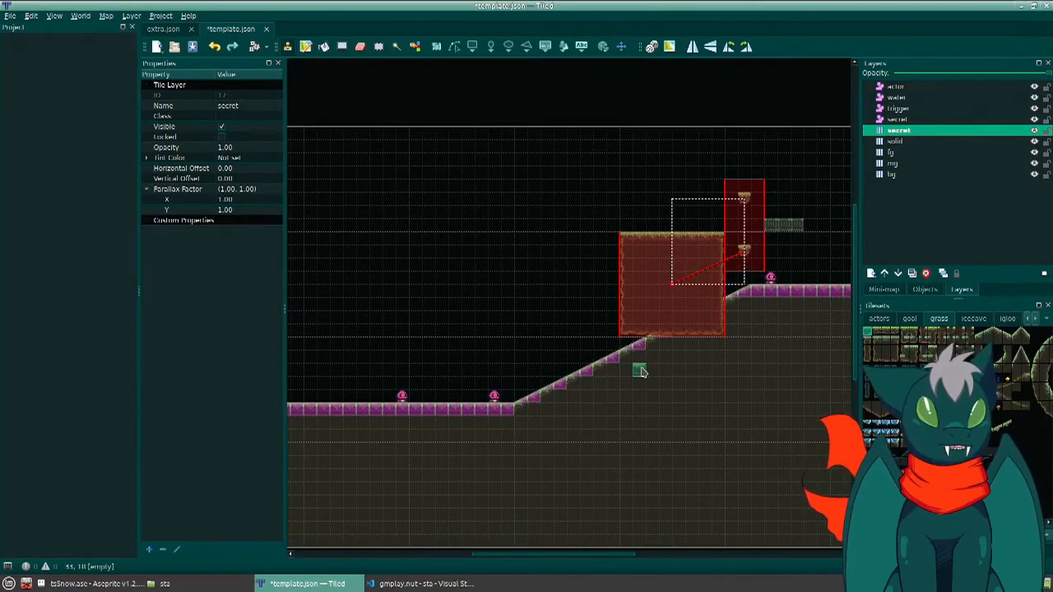
middle_click_drag(681, 277, 509, 312)
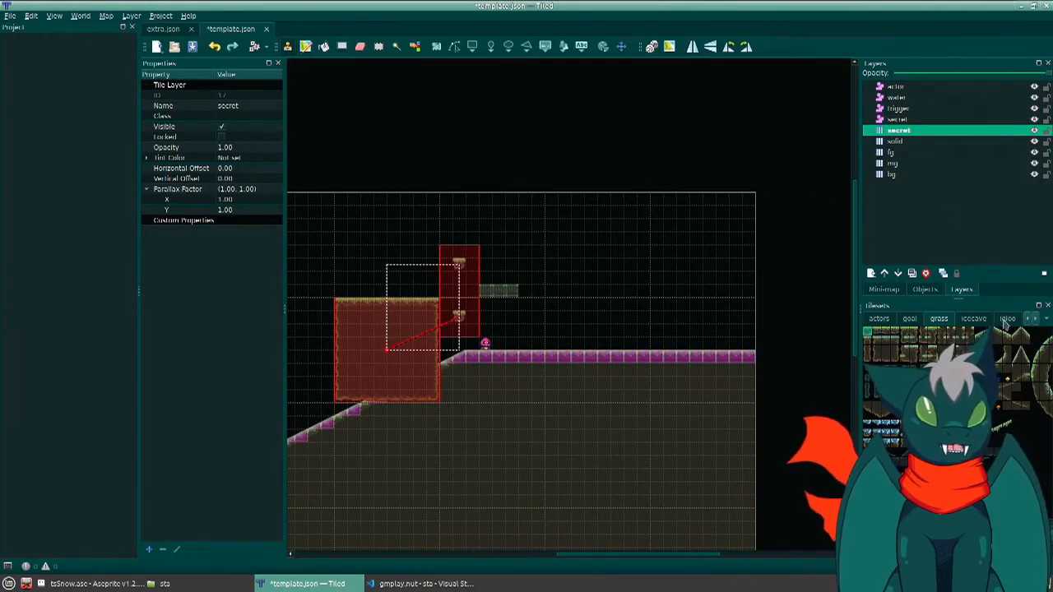
scroll(1009, 321, "down", 3)
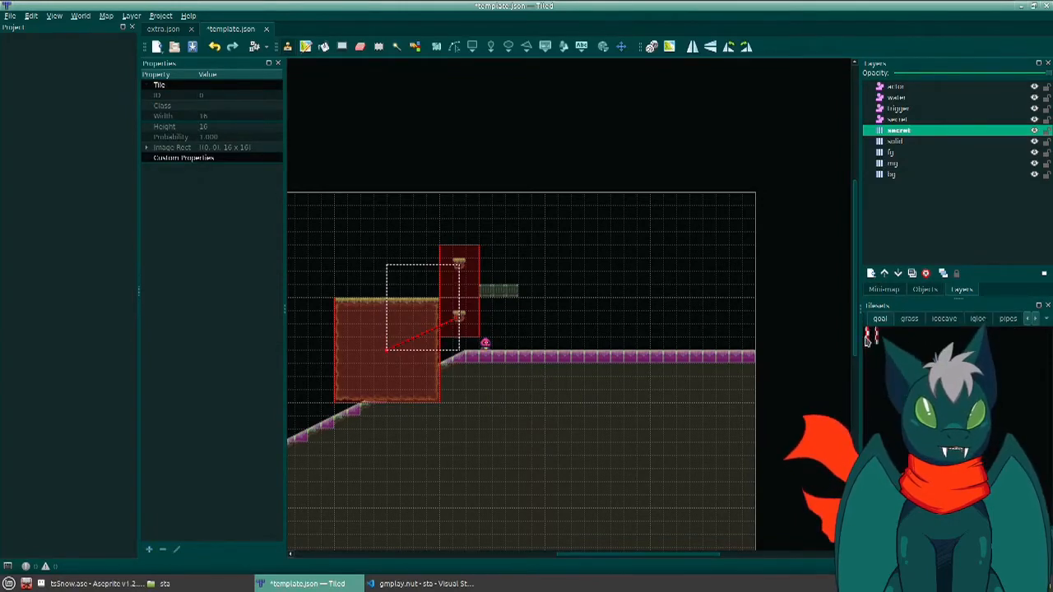
left_click(892, 153)
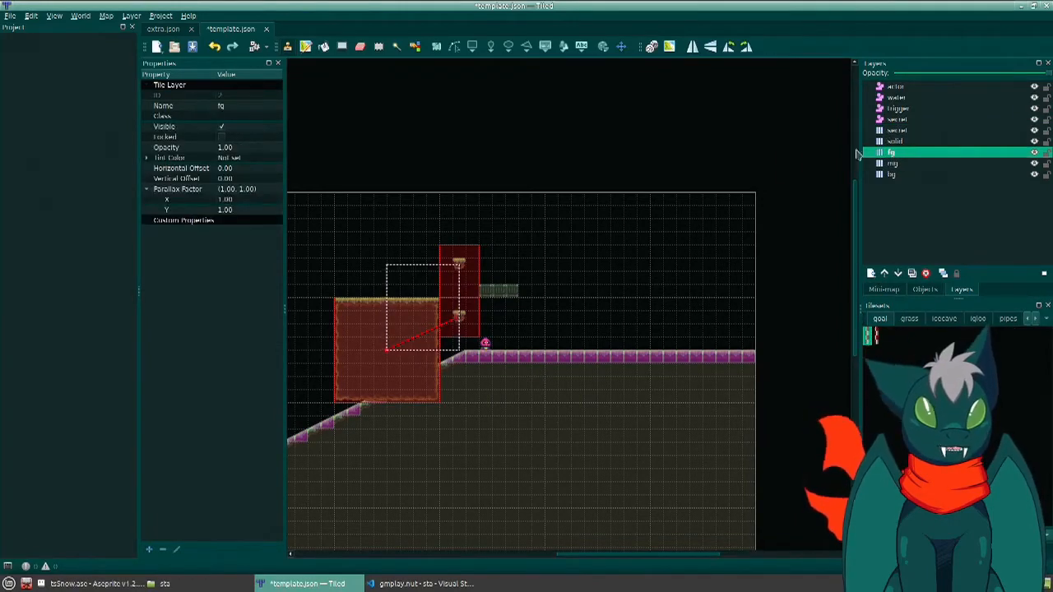
left_click_drag(658, 340, 658, 246)
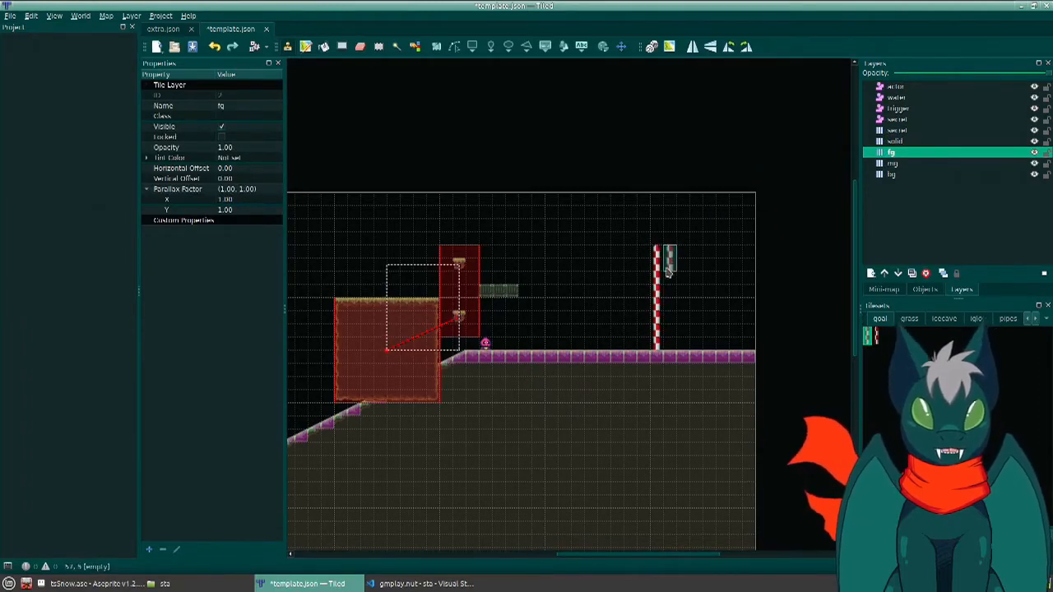
left_click(894, 164)
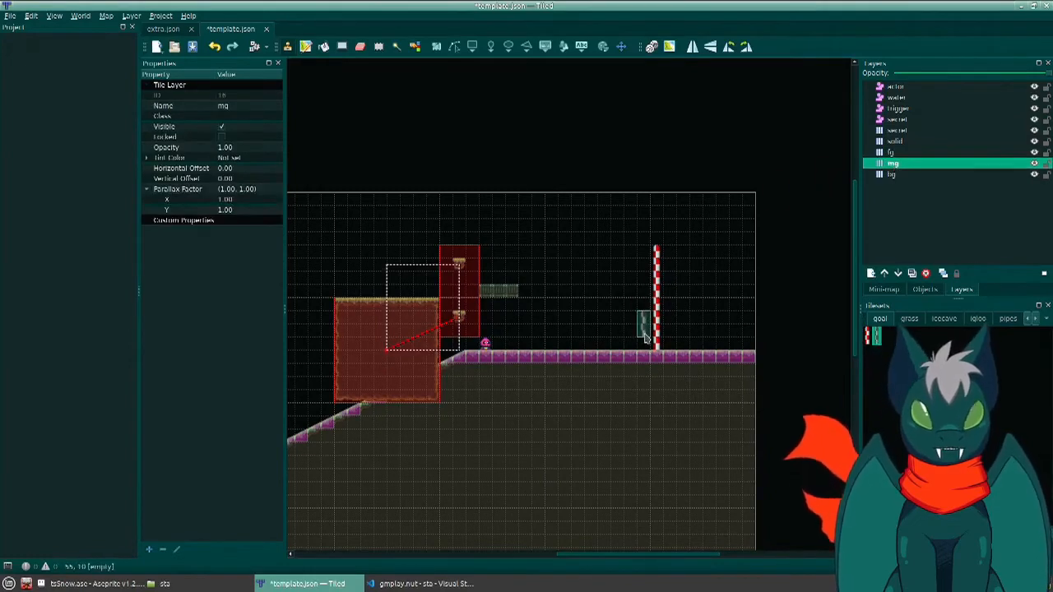
left_click_drag(643, 337, 642, 245)
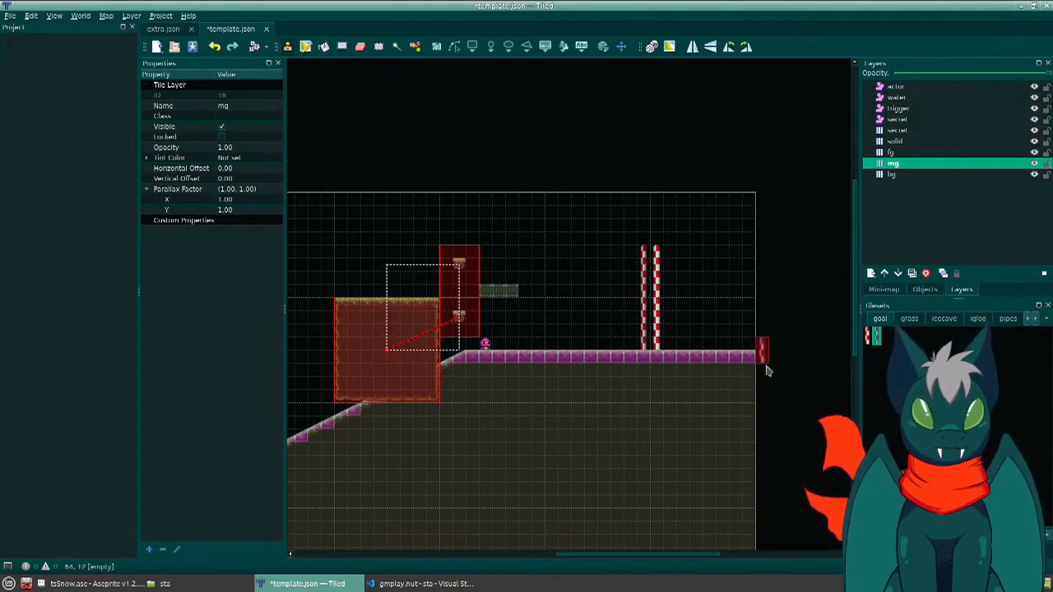
- On the trigger layer, draw a 16 by 192 rectangle at X 896, Y 0 over the fg goal post, and open its name for editing
left_click(899, 108)
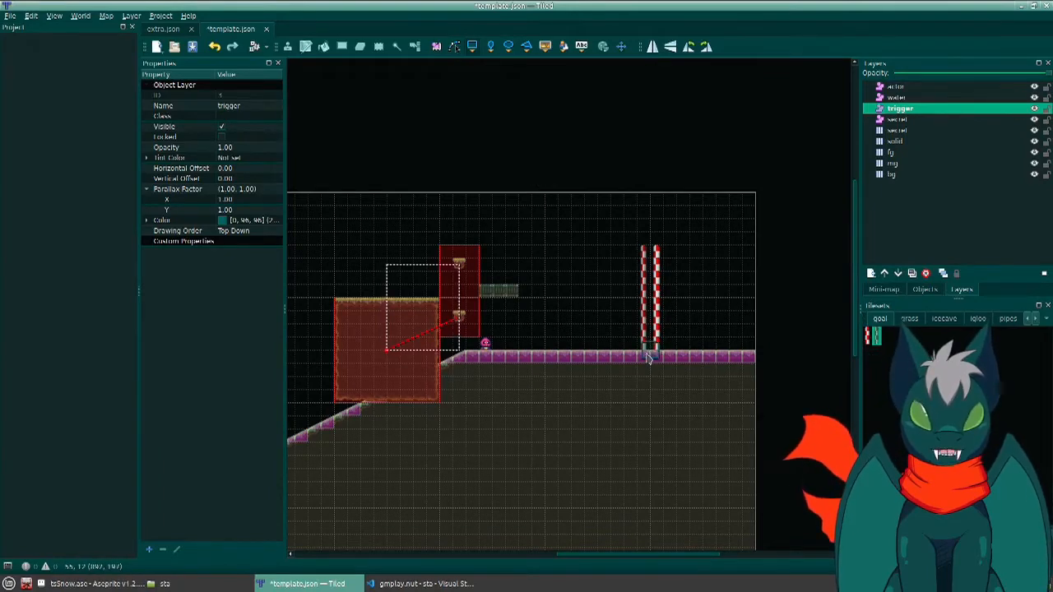
left_click_drag(647, 358, 666, 200)
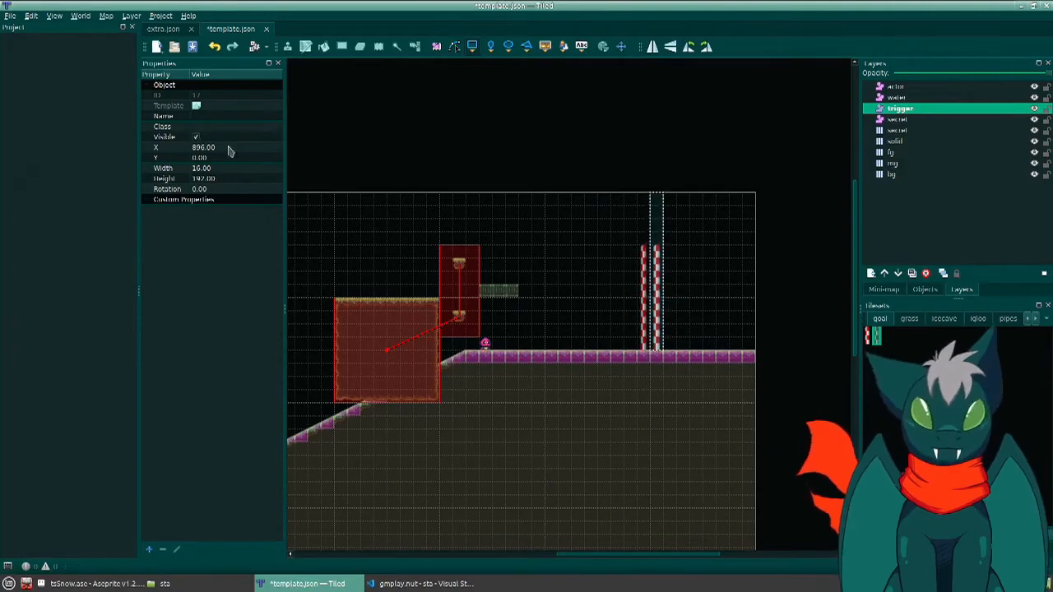
left_click(209, 116)
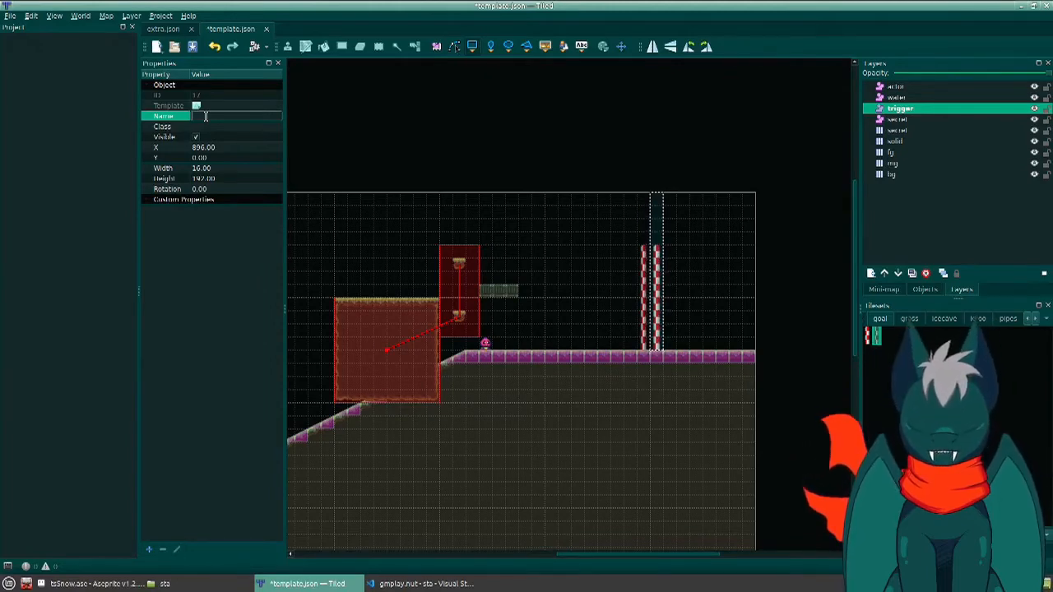
type("djfownmcofmw")
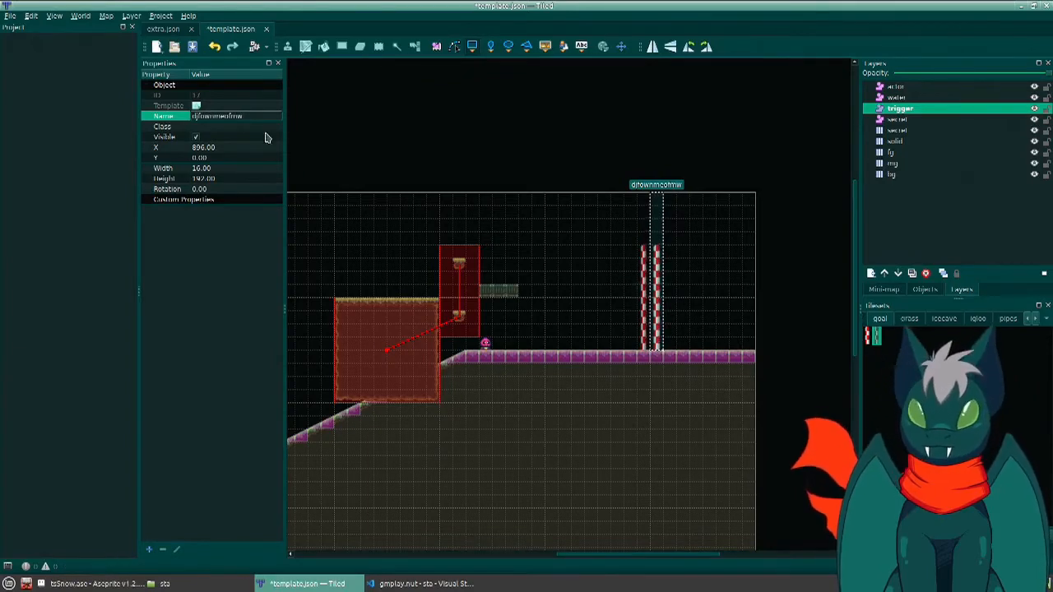
key("ctrl+a")
key("BackSpace")
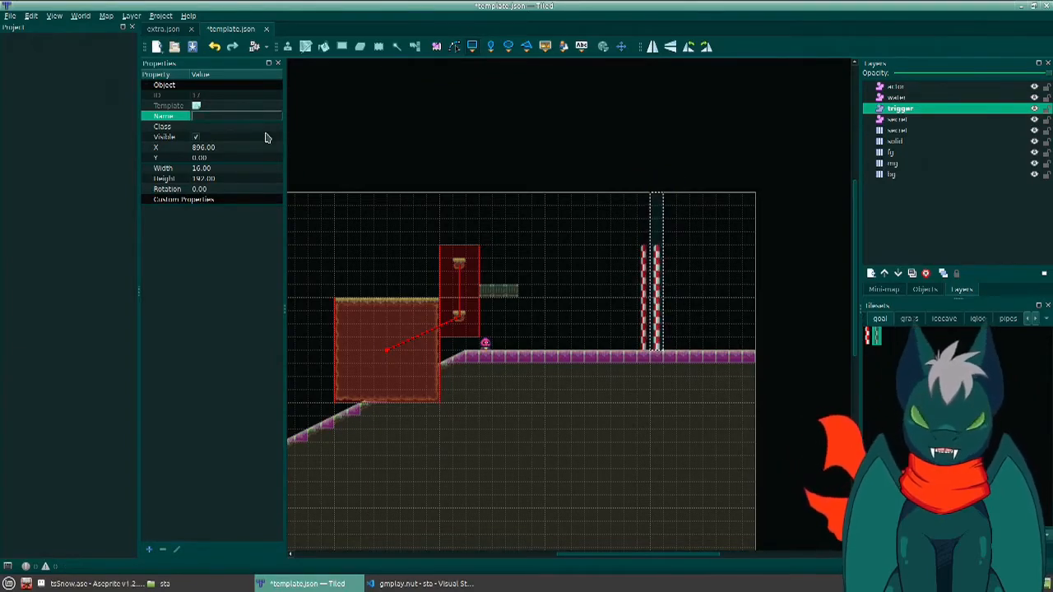
- Name the trigger rectangle endGoal(), trying and removing the argument "next-level", and save the map
type("endGoal()")
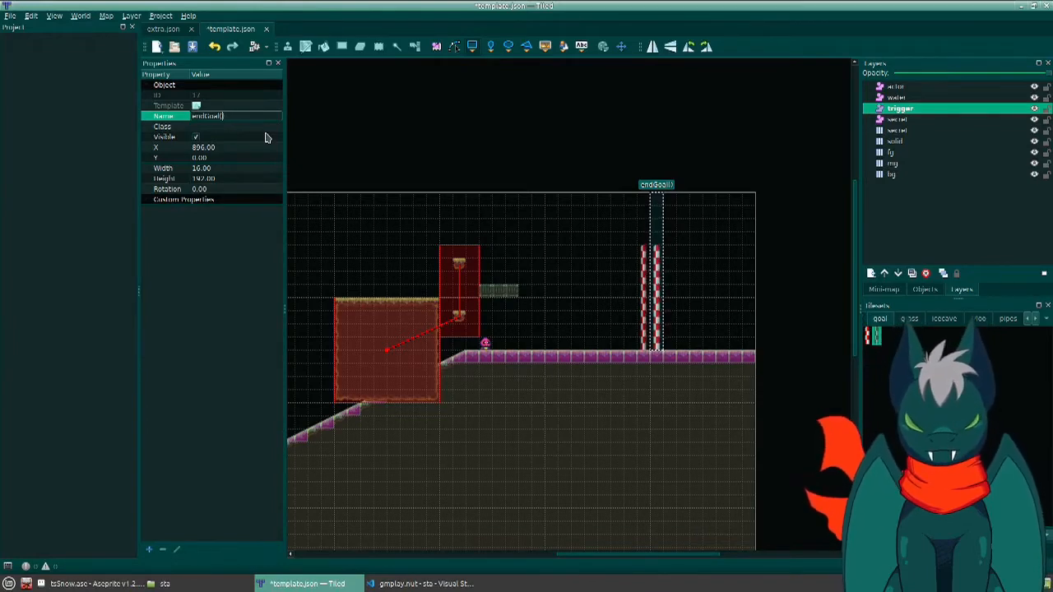
type("\"next\"")
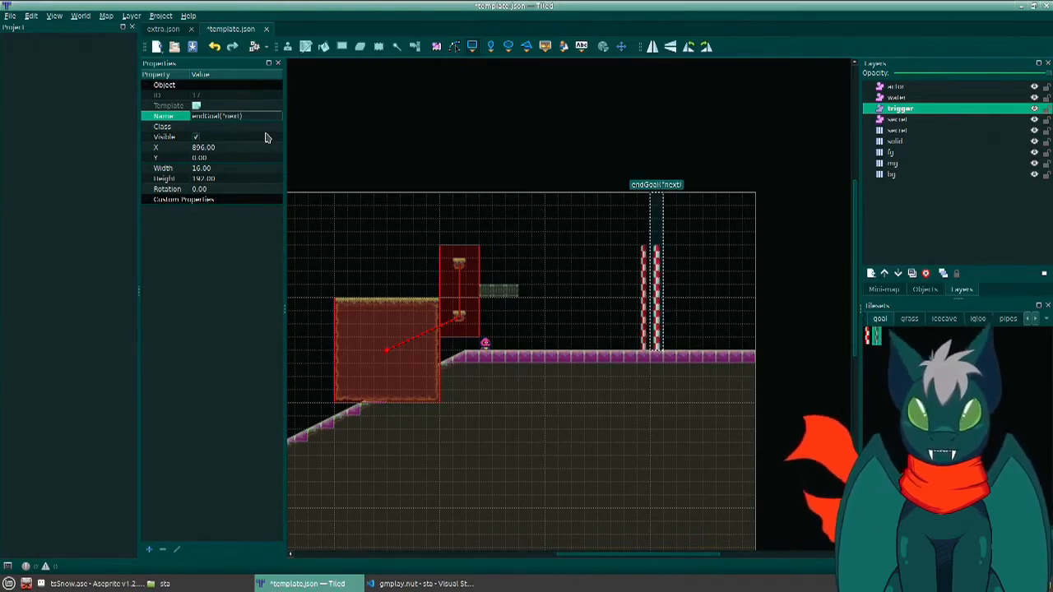
type("_level")
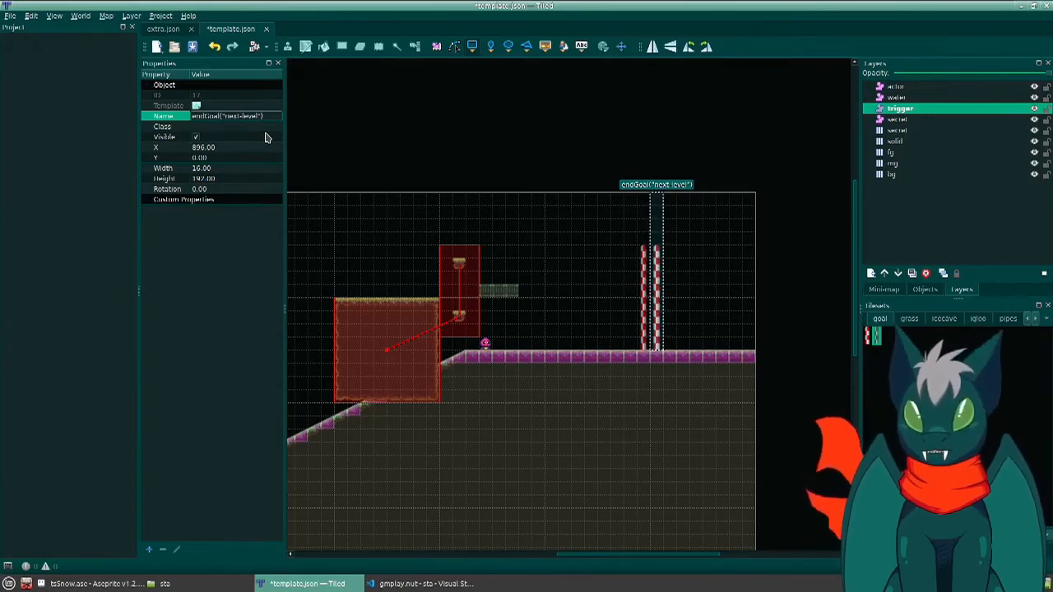
key("BackSpace")
key("BackSpace")
key("BackSpace")
key("BackSpace")
key("BackSpace")
key("BackSpace")
key("BackSpace")
key("BackSpace")
key("BackSpace")
key("BackSpace")
key("BackSpace")
key("BackSpace")
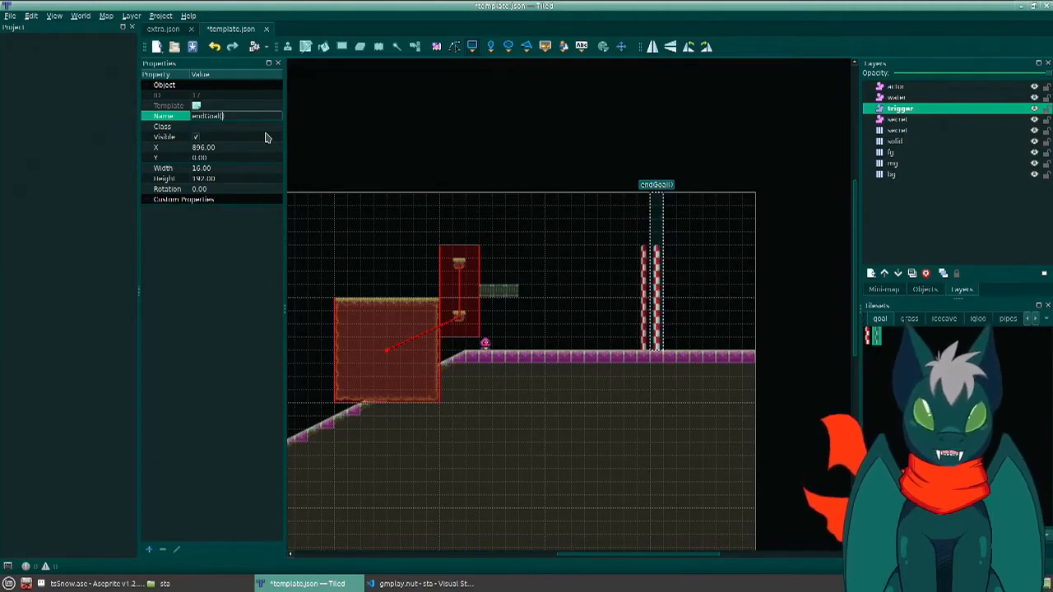
key("Return")
key("ctrl+s")
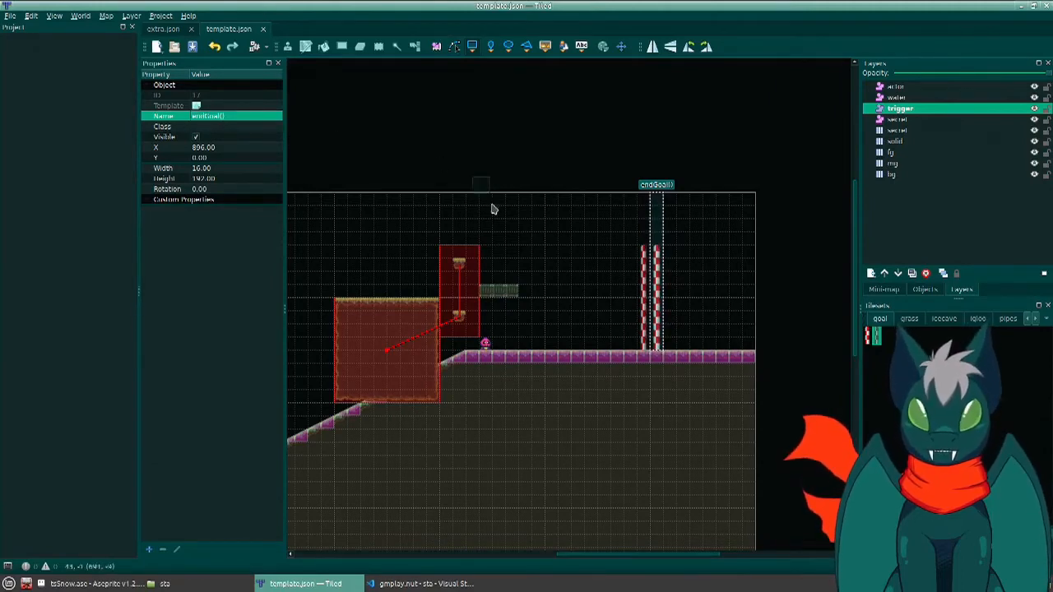
- Undo every edit back to the map's original empty state, including its resizing
middle_click_drag(533, 415, 611, 376)
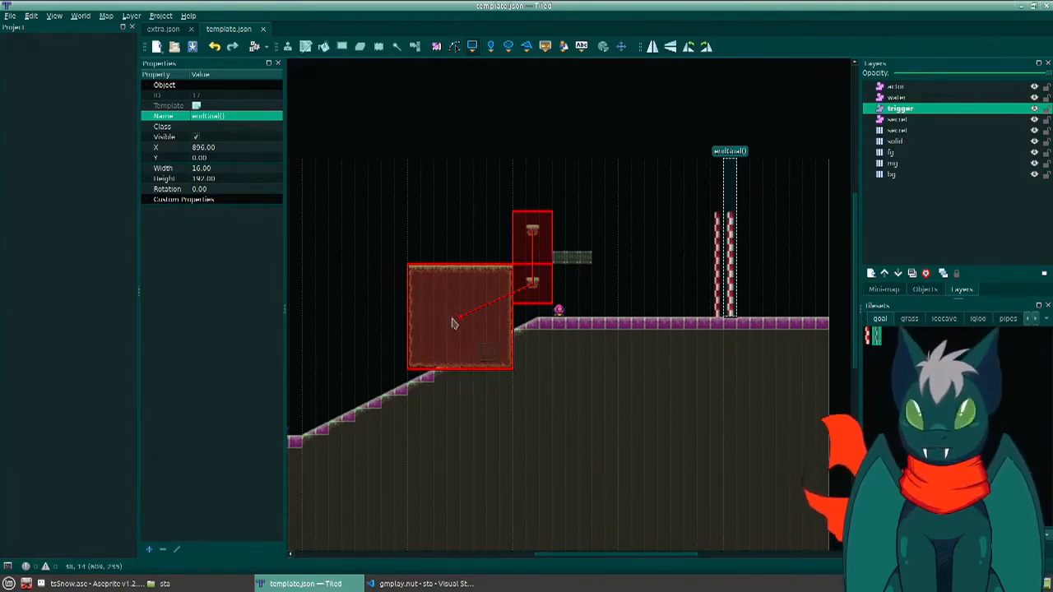
scroll(478, 282, "down", 1, "ctrl")
key("ctrl+z")
key("ctrl+z")
key("ctrl+z")
key("ctrl+z")
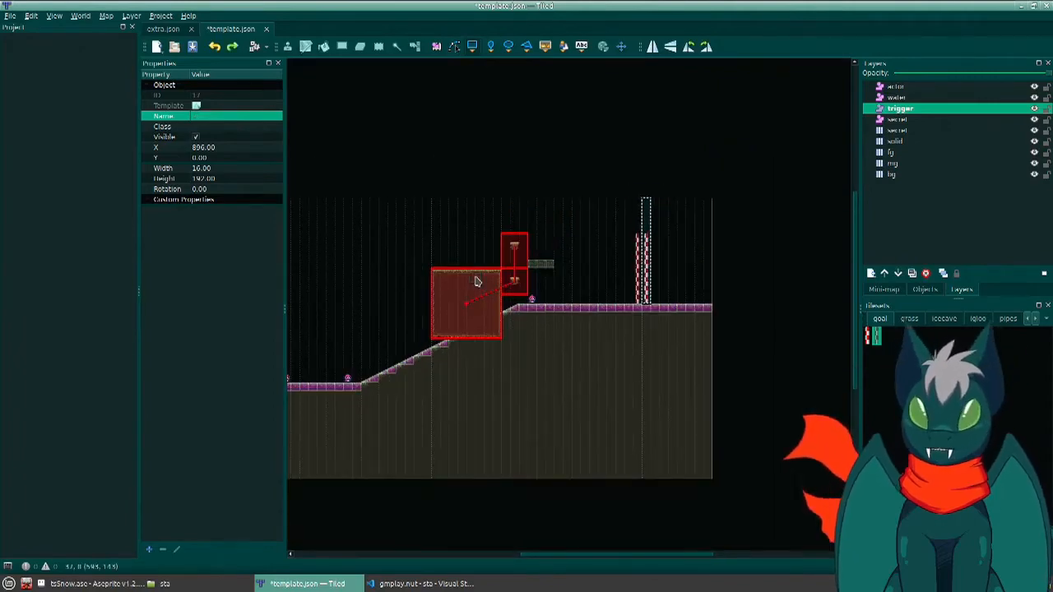
key("ctrl+z")
key("ctrl+z")
key("ctrl+z")
key("ctrl+z")
key("ctrl+z")
key("ctrl+z")
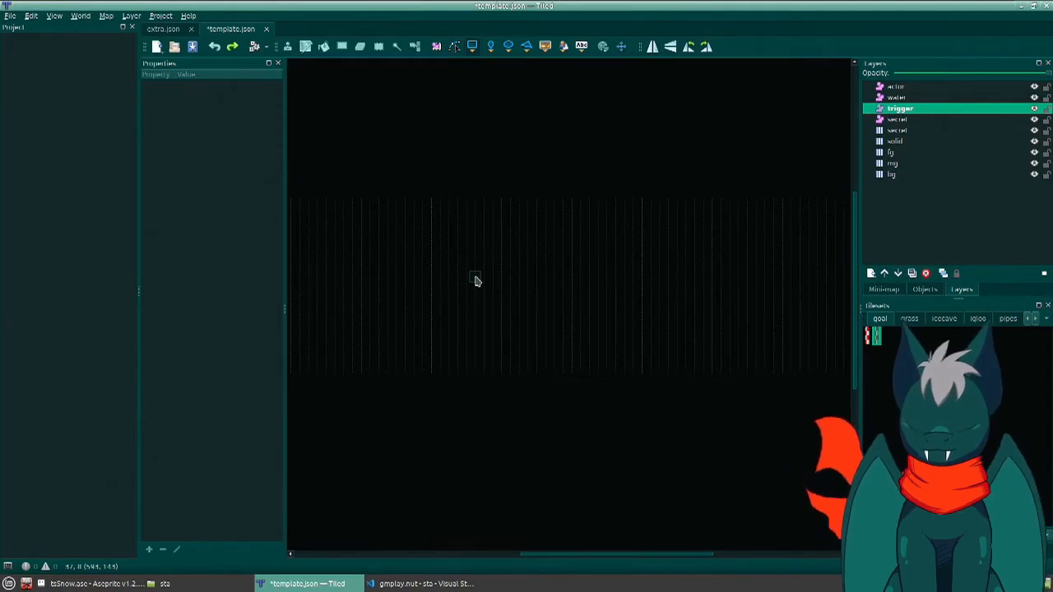
- Redo all the undone edits up to the endGoal() trigger
key("ctrl+z")
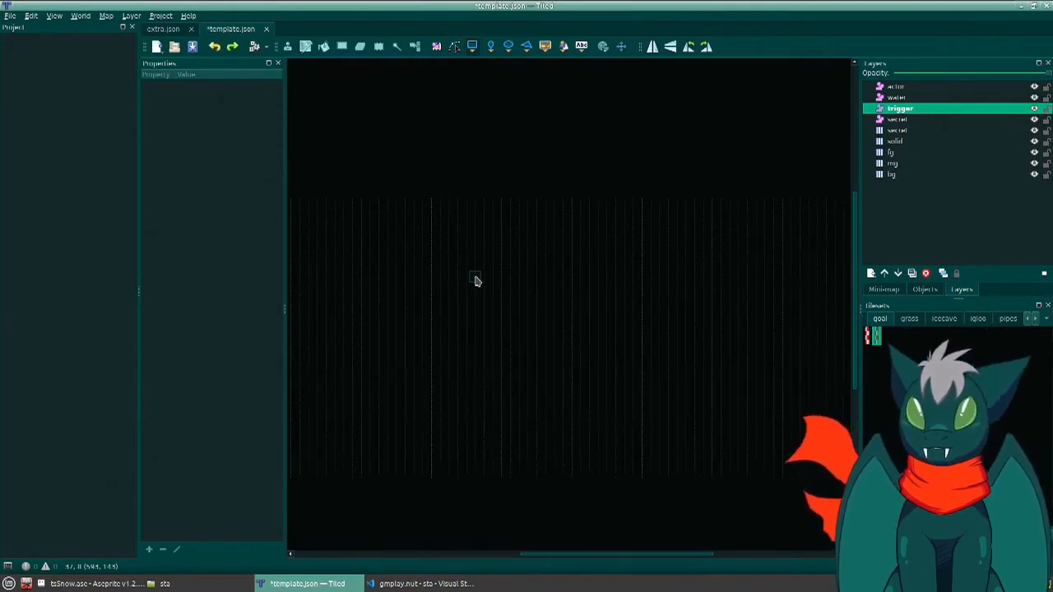
key("ctrl+z")
key("ctrl+z")
key("ctrl+z")
key("ctrl+z")
key("ctrl+z")
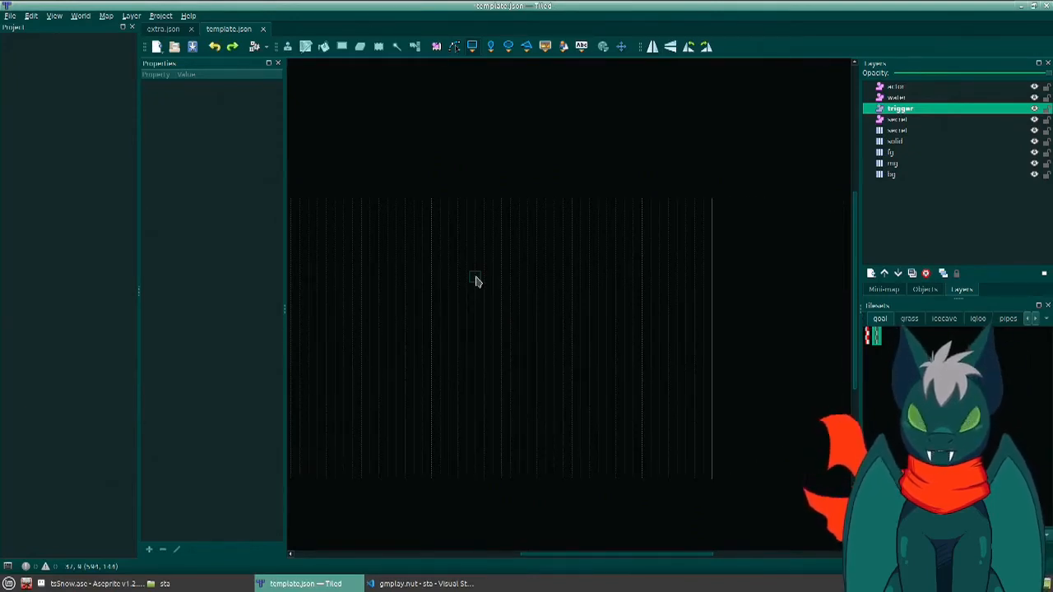
key("ctrl+z")
key("ctrl+z")
key("ctrl+z")
key("ctrl+z")
key("ctrl+z")
key("ctrl+z")
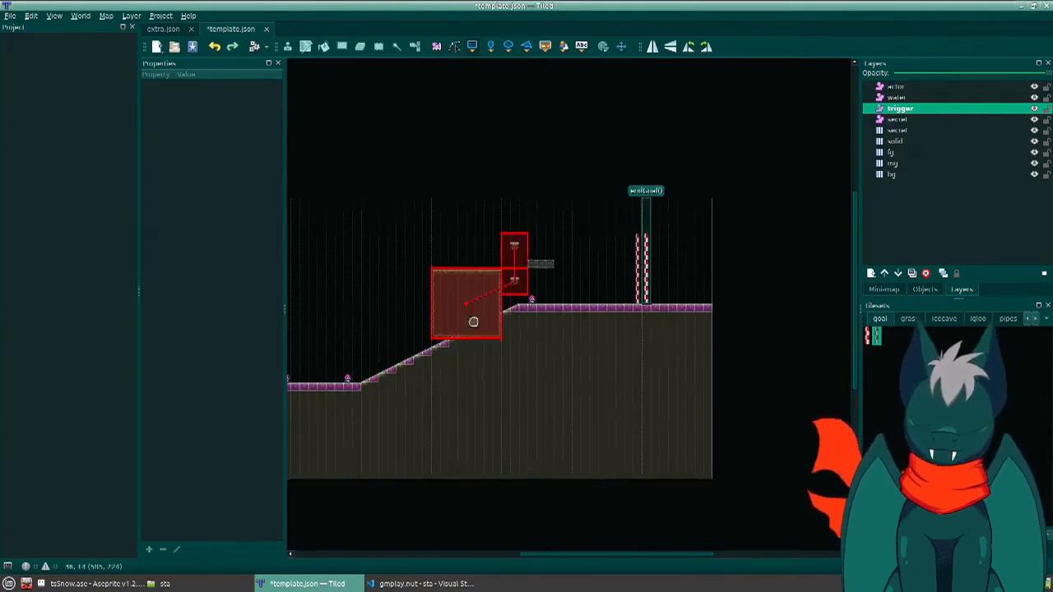
key("ctrl+z")
key("ctrl+z")
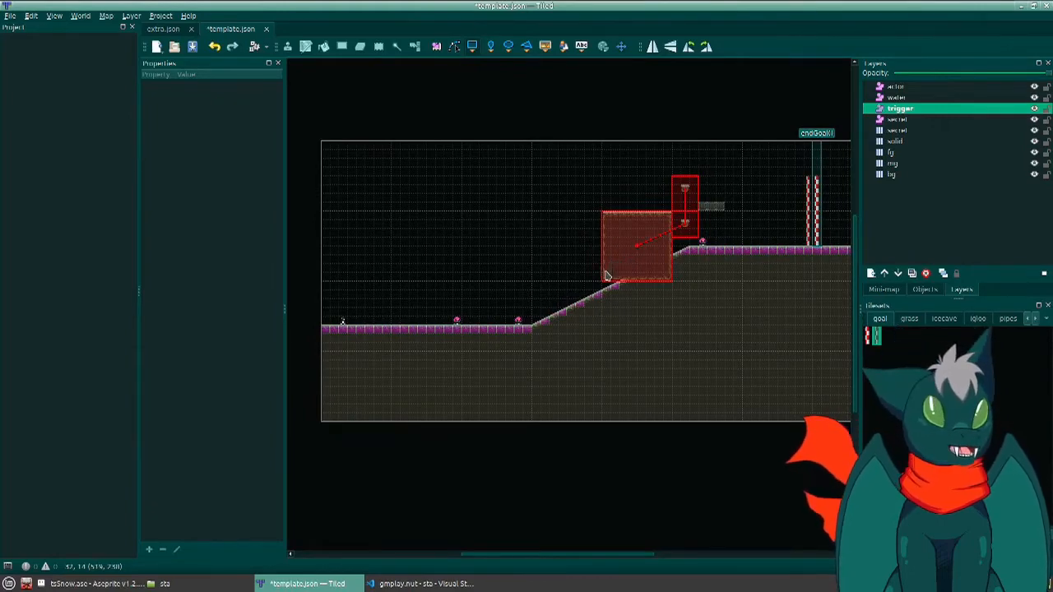
- Save the complete level in template.json
key("ctrl+s")
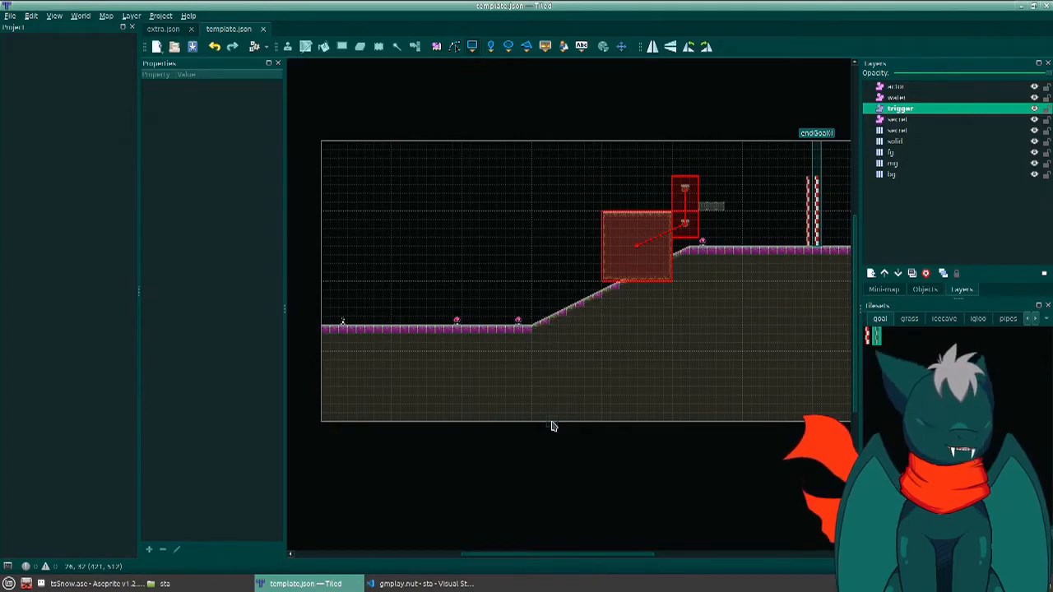
left_click(12, 17)
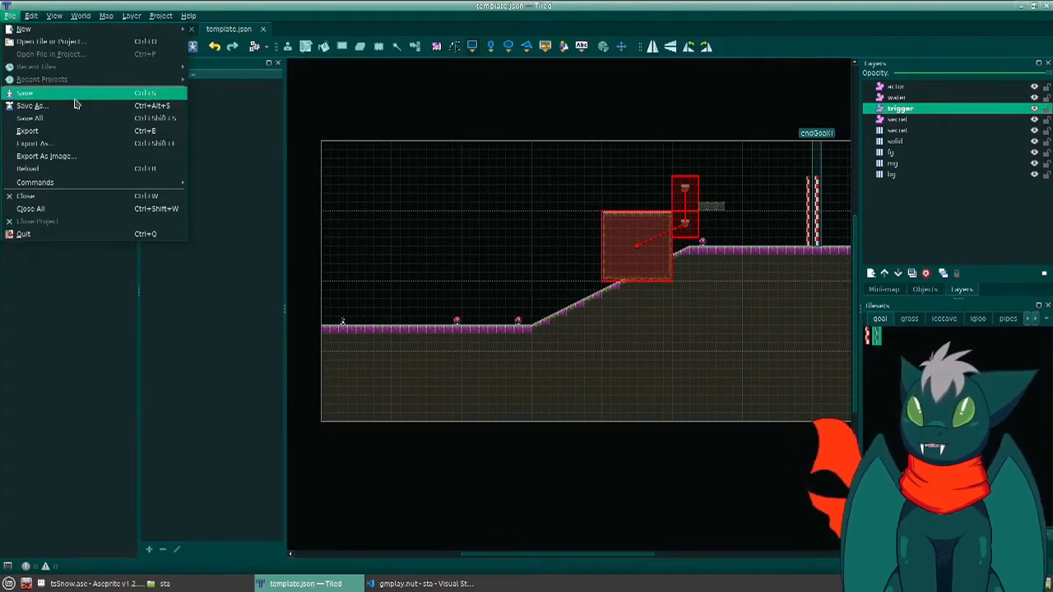
left_click(437, 491)
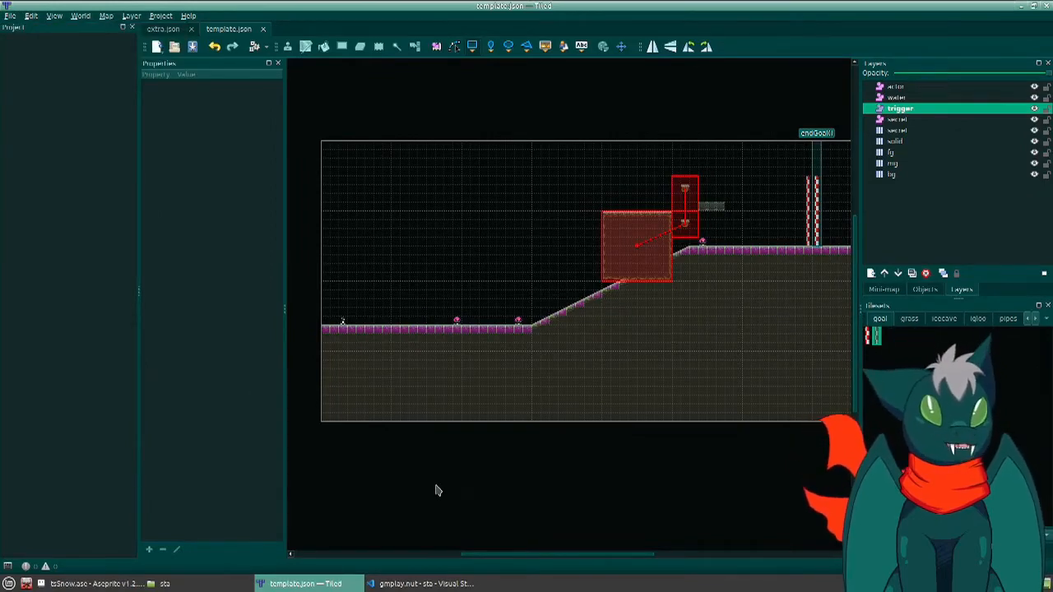
- Undo every level edit back to the empty map and save that state in template.json
key("ctrl+z")
key("ctrl+z")
key("ctrl+z")
key("ctrl+z")
key("ctrl+z")
key("ctrl+z")
key("ctrl+z")
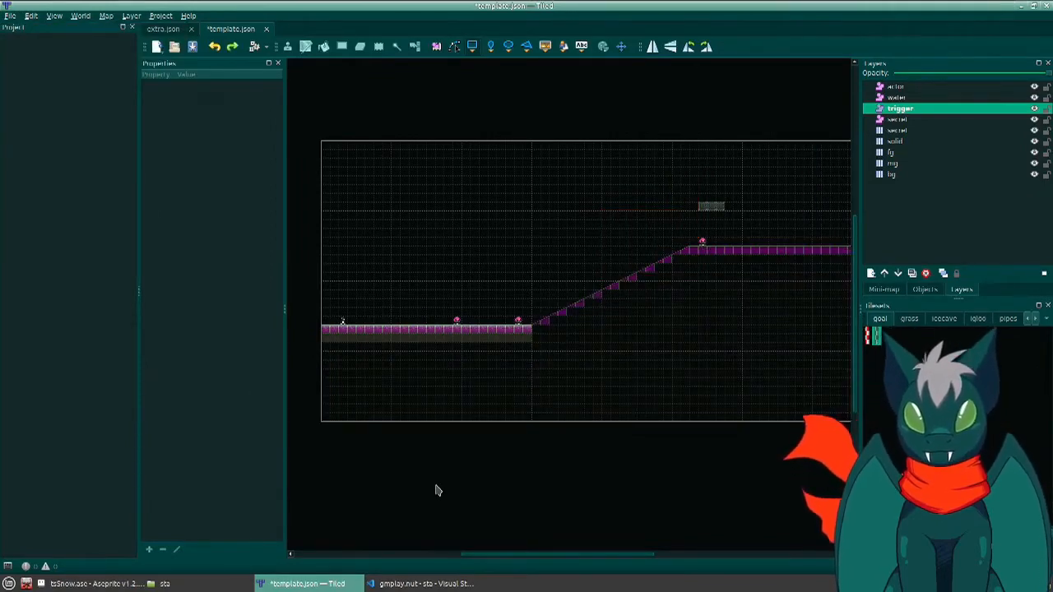
key("ctrl+z")
key("ctrl+z")
key("ctrl+z")
key("ctrl+z")
key("ctrl+z")
key("ctrl+z")
key("ctrl+z")
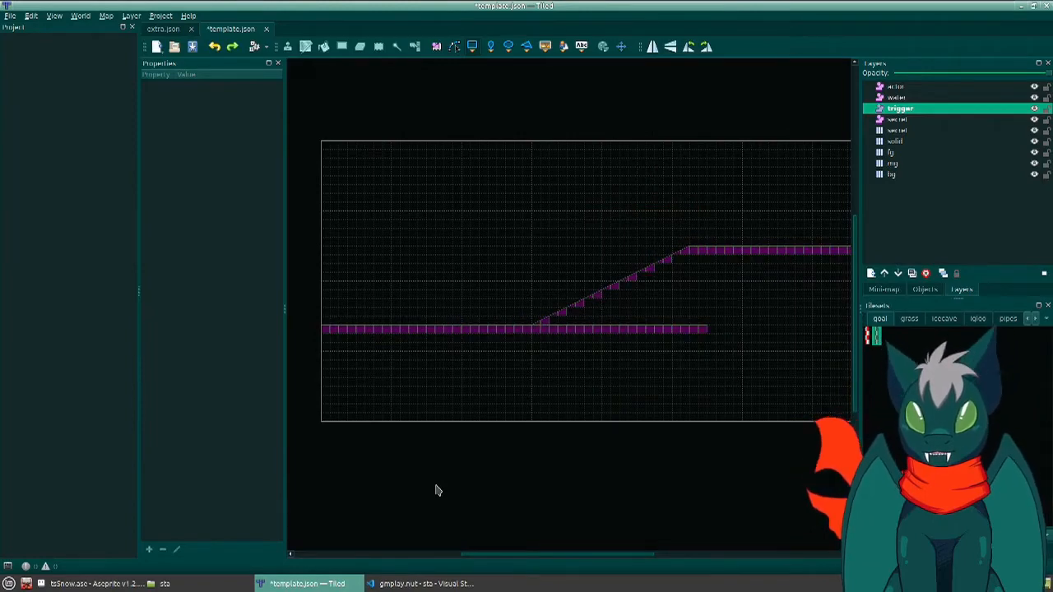
key("ctrl+z")
key("ctrl+z")
key("ctrl+z")
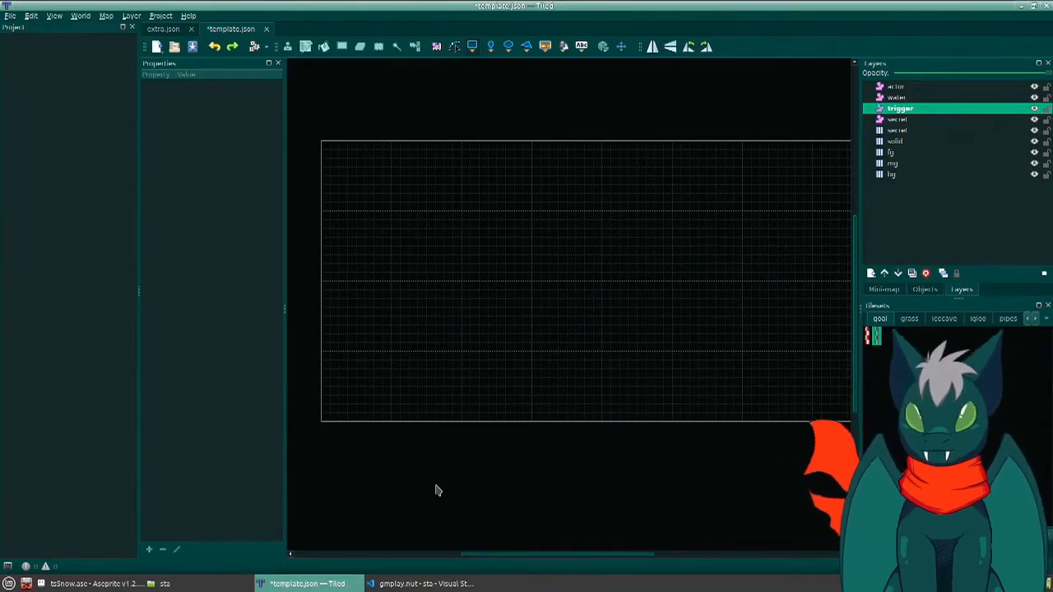
key("ctrl+s")
- Redo all the undone edits to restore the full level with its endGoal() trigger
key("ctrl+y")
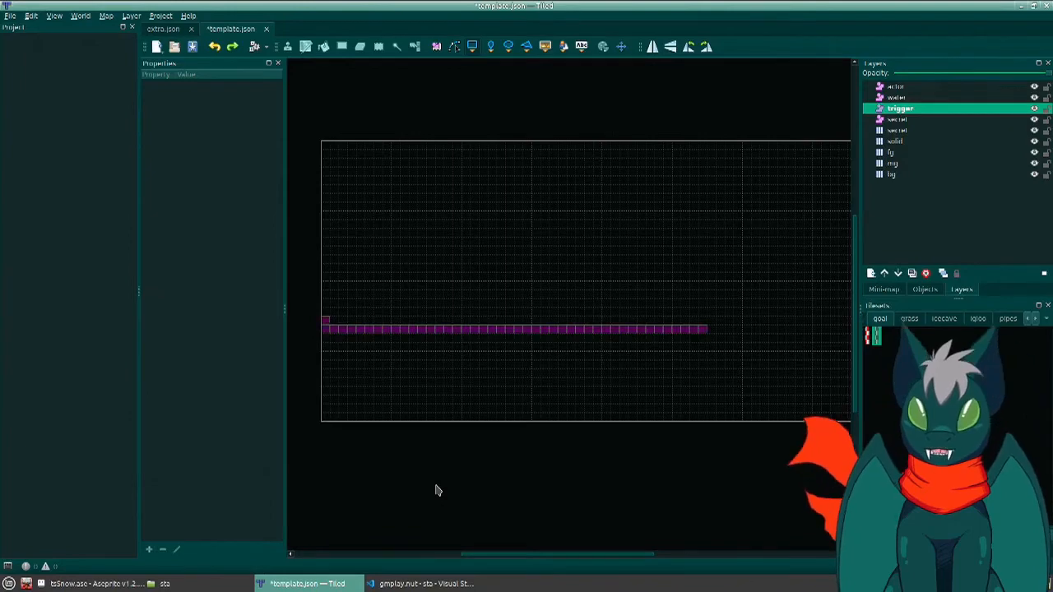
key("ctrl+y")
key("ctrl+y")
key("ctrl+y")
key("ctrl+y")
key("ctrl+y")
key("ctrl+y")
key("ctrl+y")
key("ctrl+y")
key("ctrl+y")
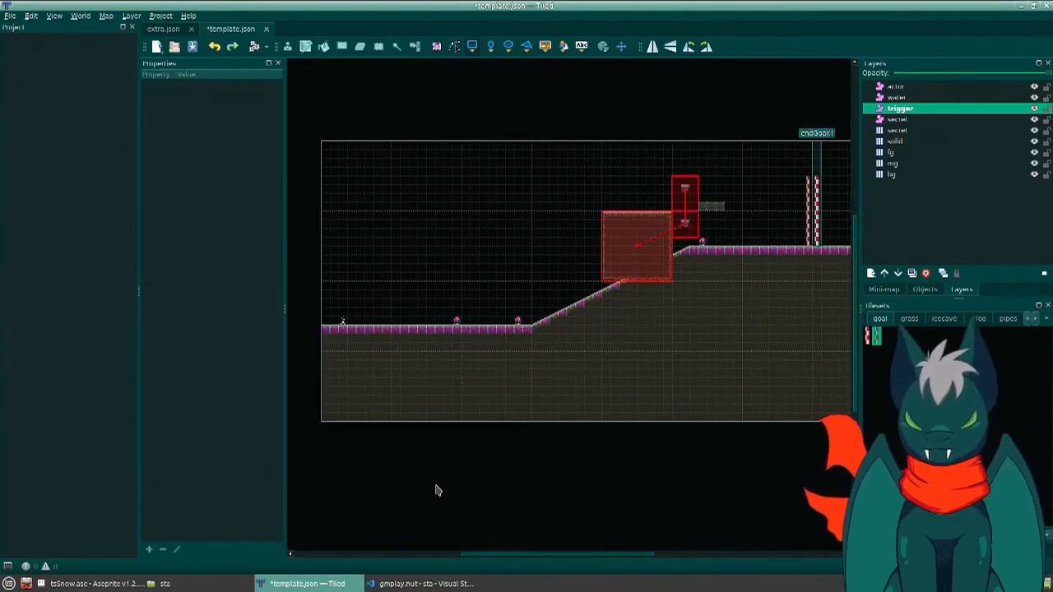
- Start saving the map as a new file and create and enter a folder named test inside sta/contrib
key("ctrl+shift+s")
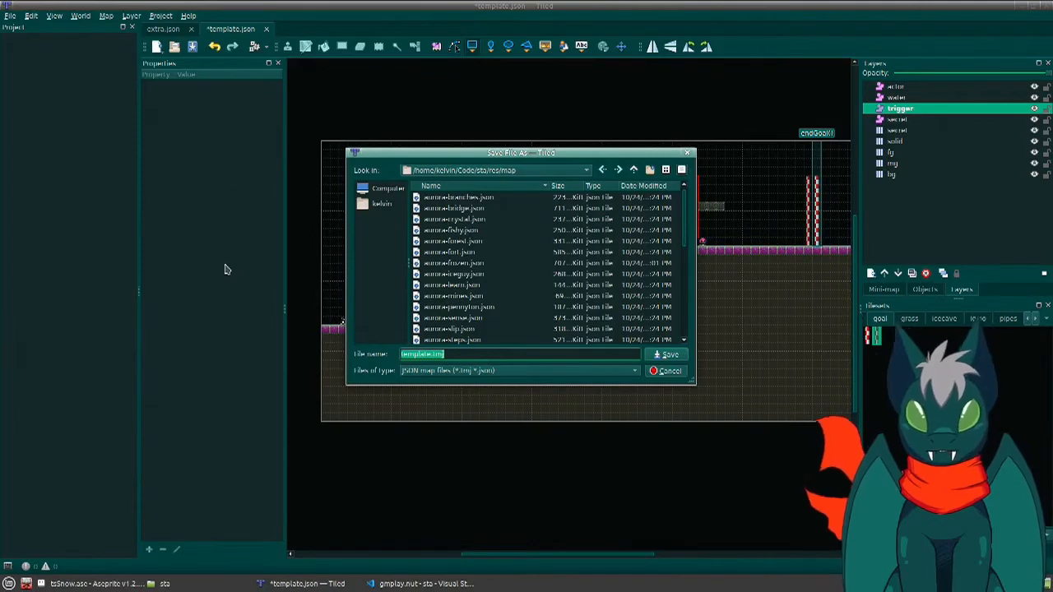
left_click(633, 171)
left_click(633, 170)
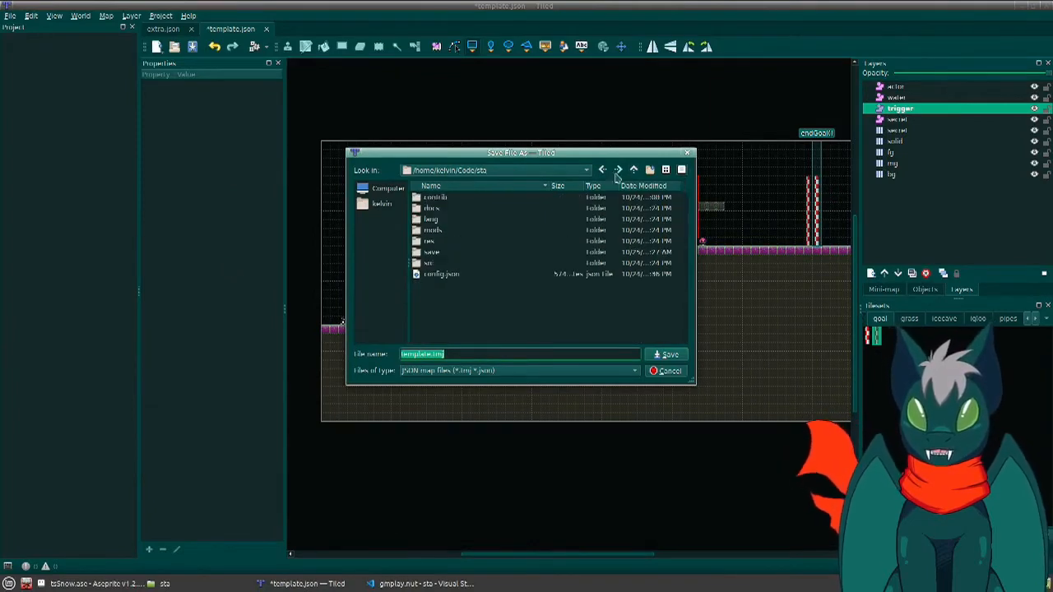
left_click(435, 202)
double_click(434, 203)
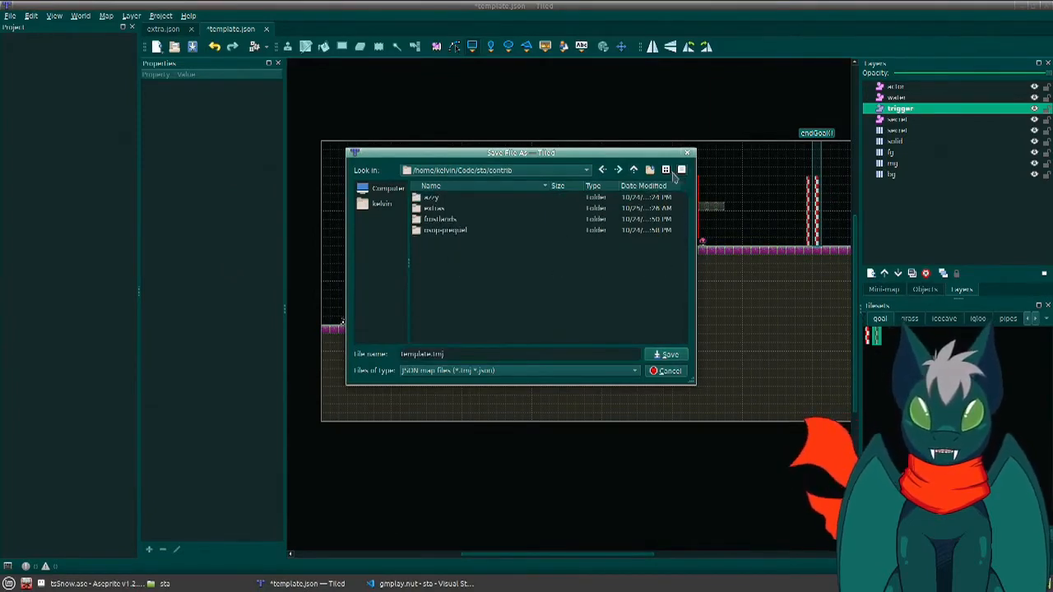
left_click(649, 170)
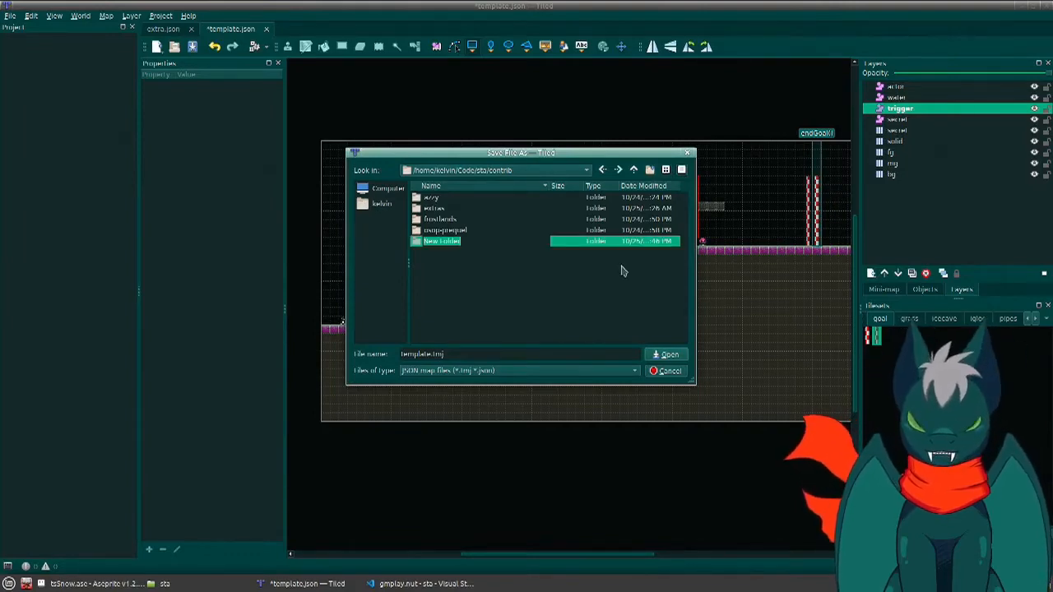
type("test")
key("Return")
key("Return")
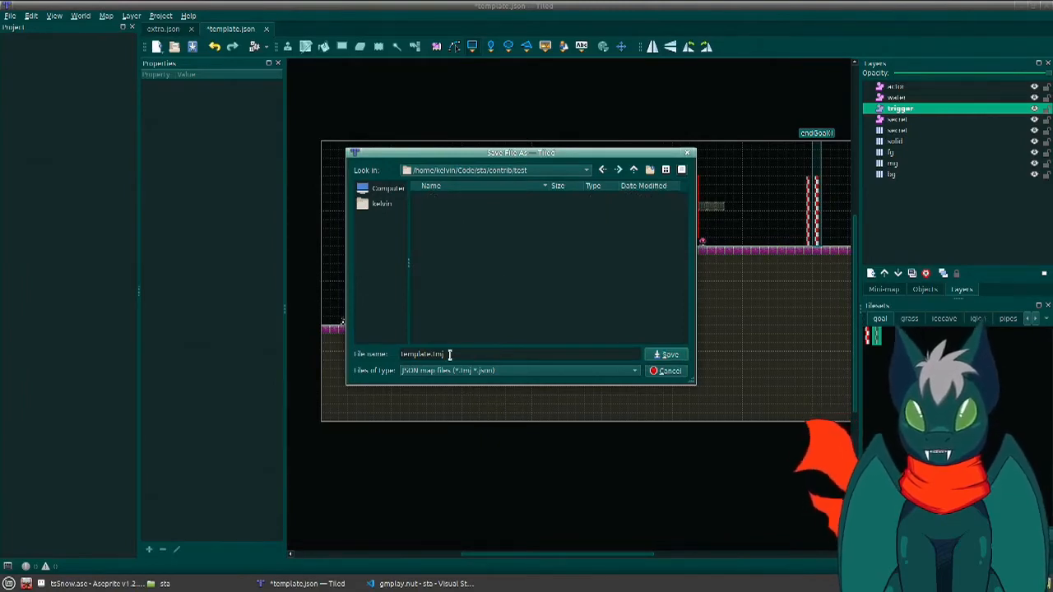
- Name the map file testmap.json and save it in the contrib/test folder
left_click_drag(449, 354, 337, 359)
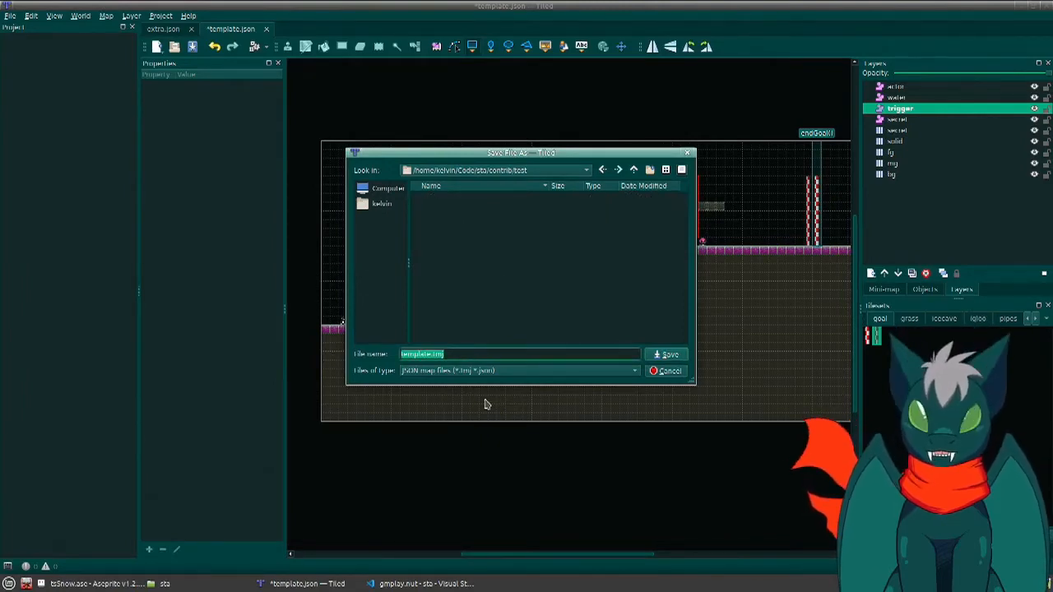
type("testmap.json")
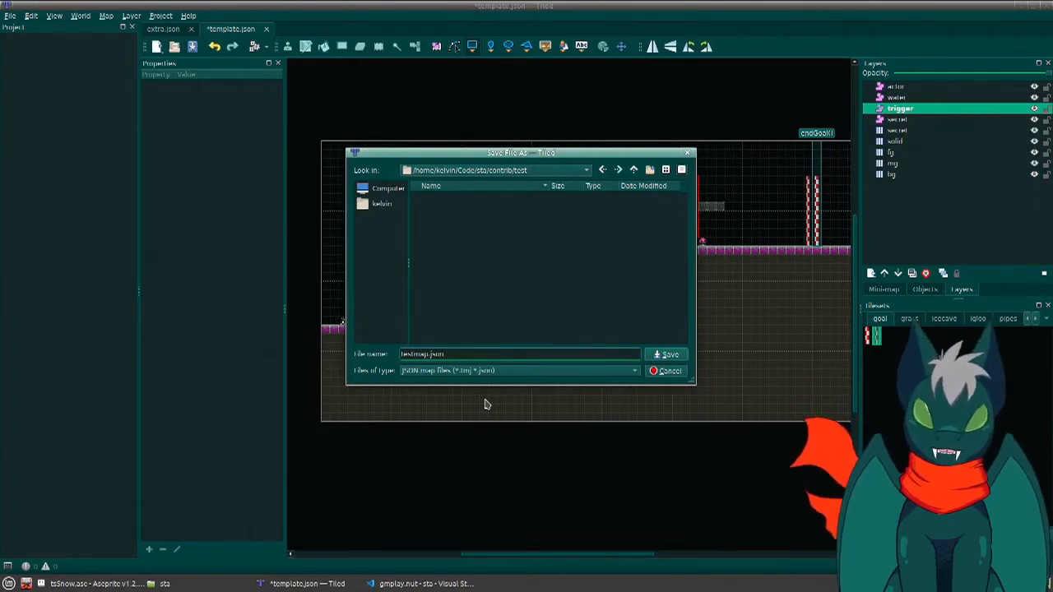
left_click(668, 354)
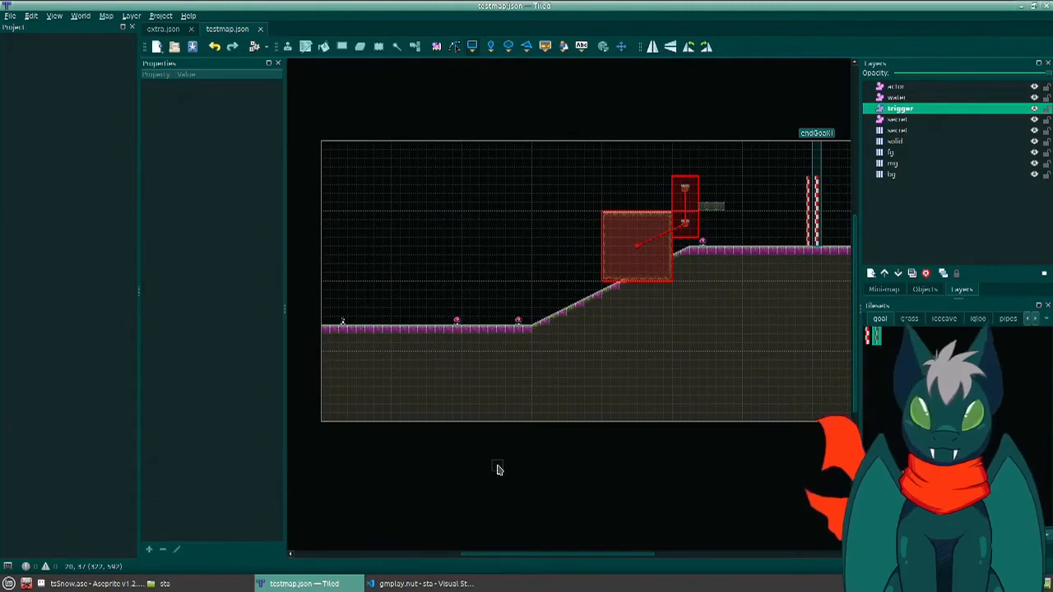
middle_click_drag(559, 378, 564, 352)
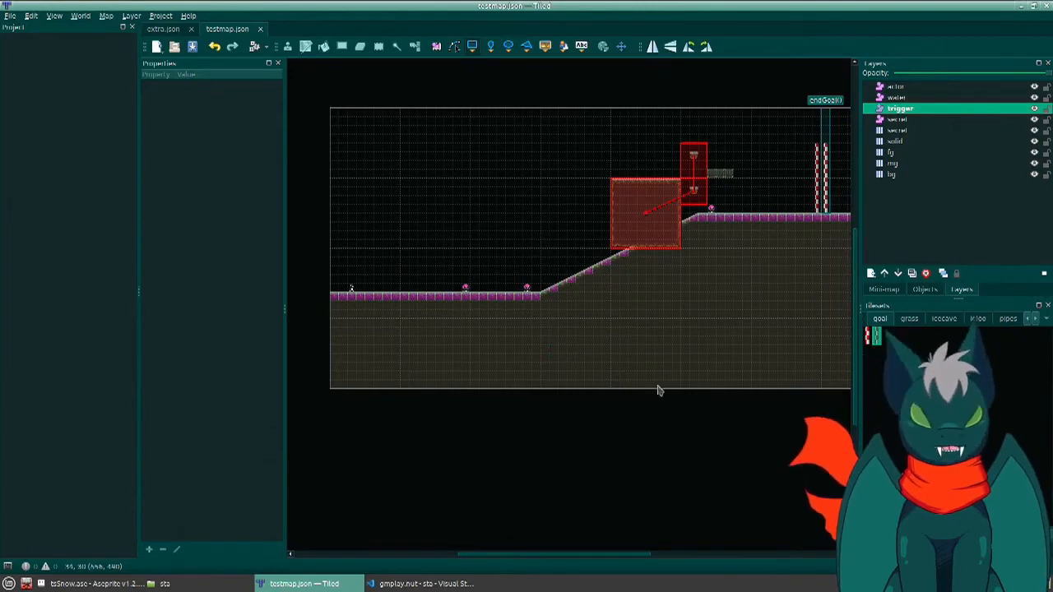
- Switch to Visual Studio Code and rerun the last terminal command to launch the game
left_click(443, 583)
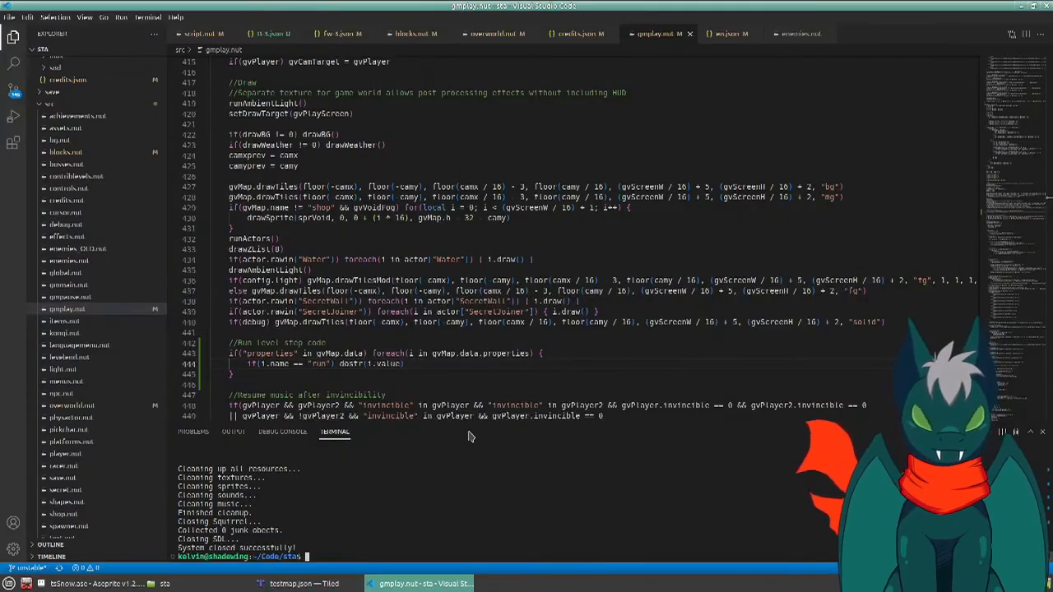
key("Up")
key("Return")
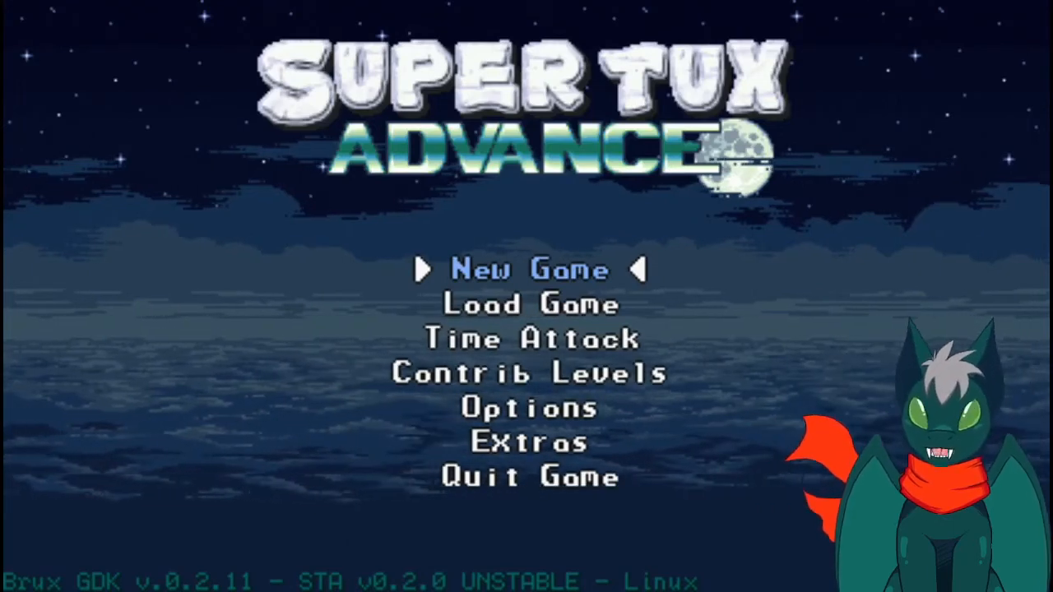
- Run startPlay("contrib/test/testmap.json") in the game's console to load the new level
key("Return")
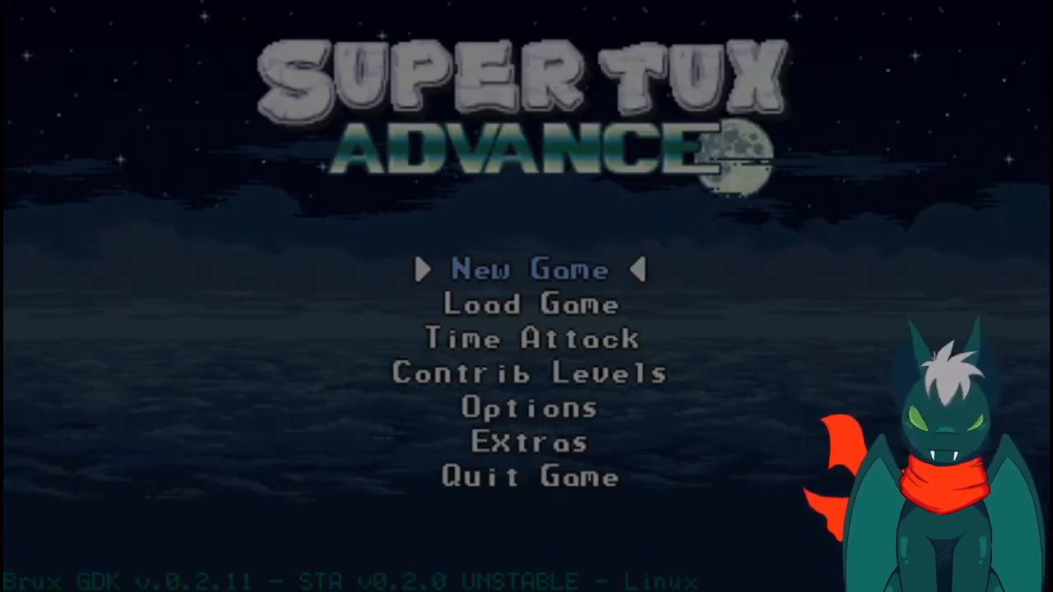
type("startPlay(")
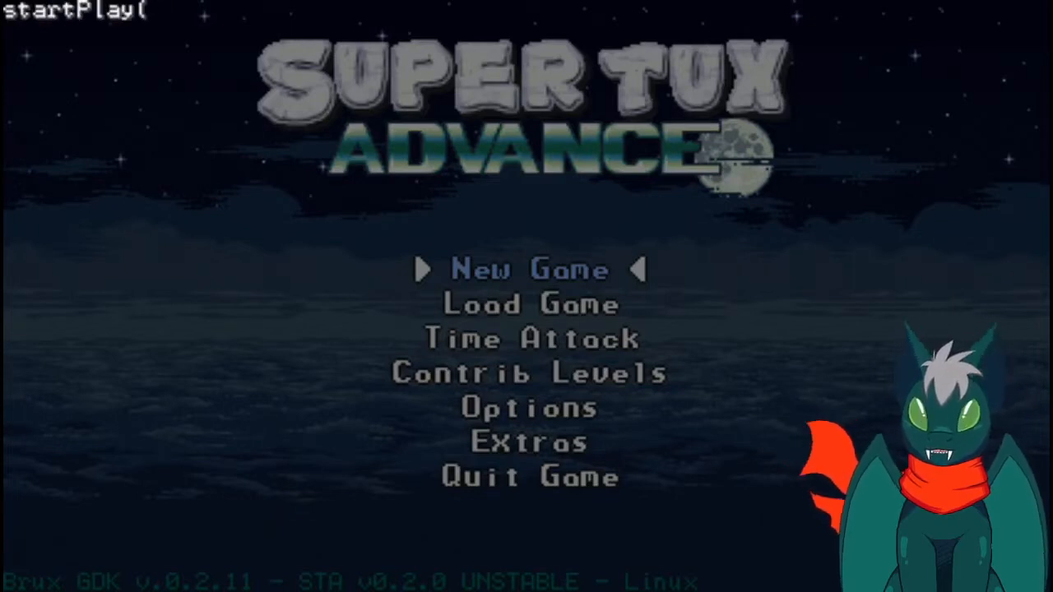
type("\"cntr")
key("BackSpace")
key("BackSpace")
key("BackSpace")
type("on")
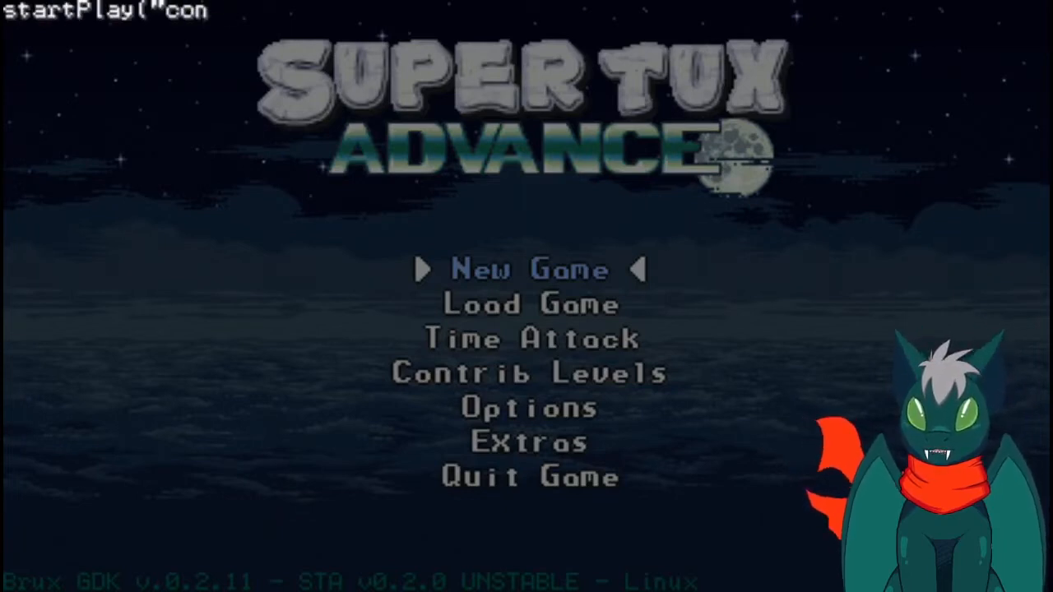
type("trib/te")
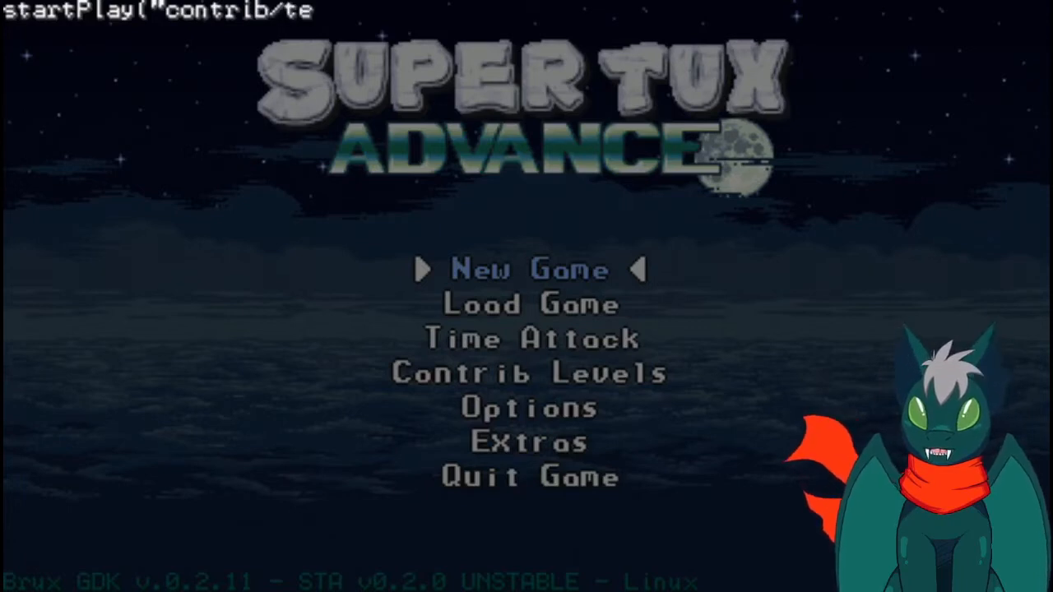
type("st/test")
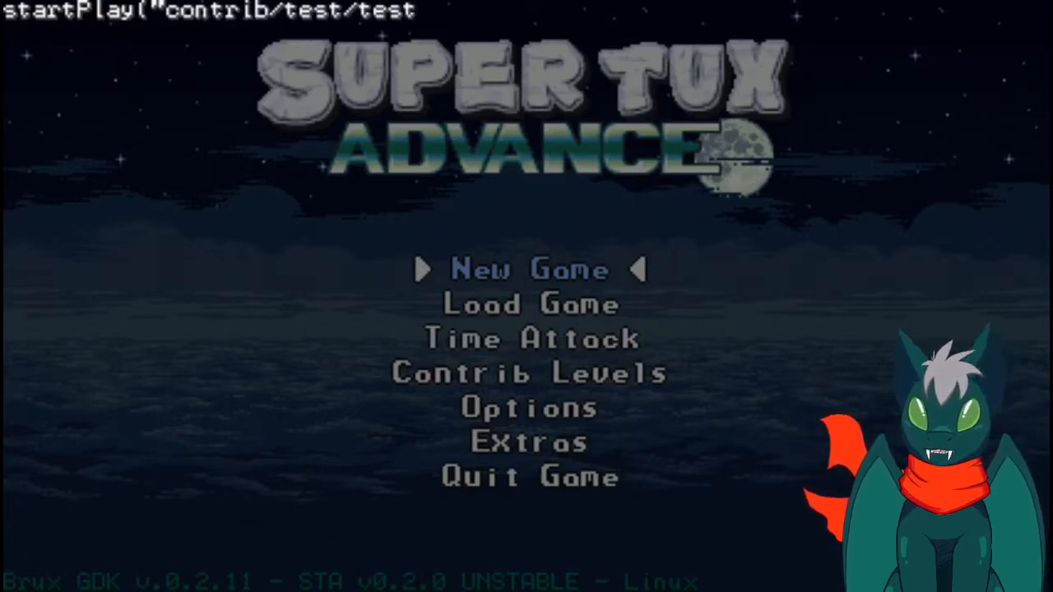
type("map.json\")")
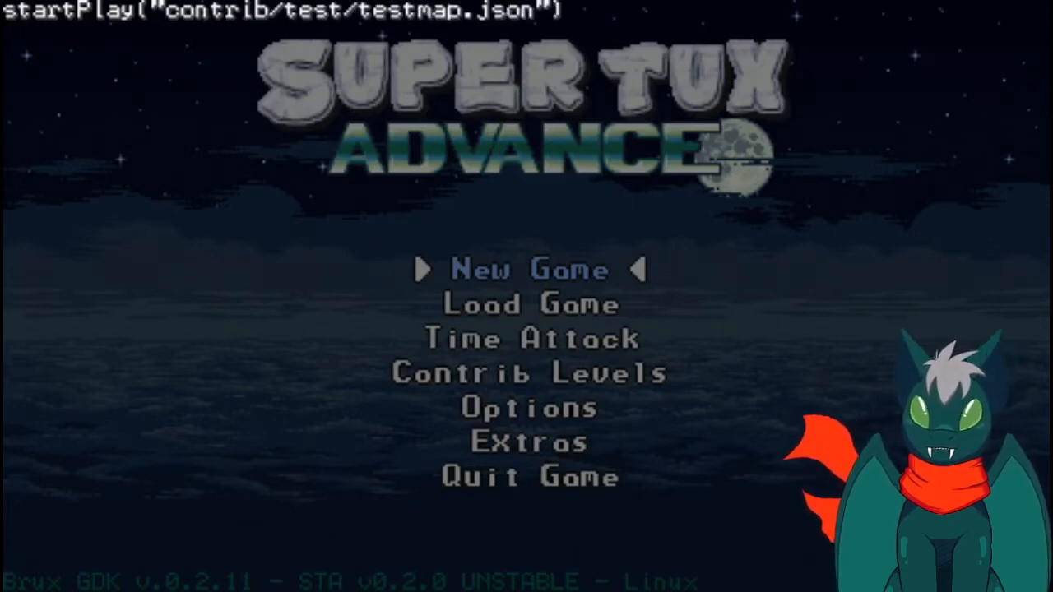
key("Return")
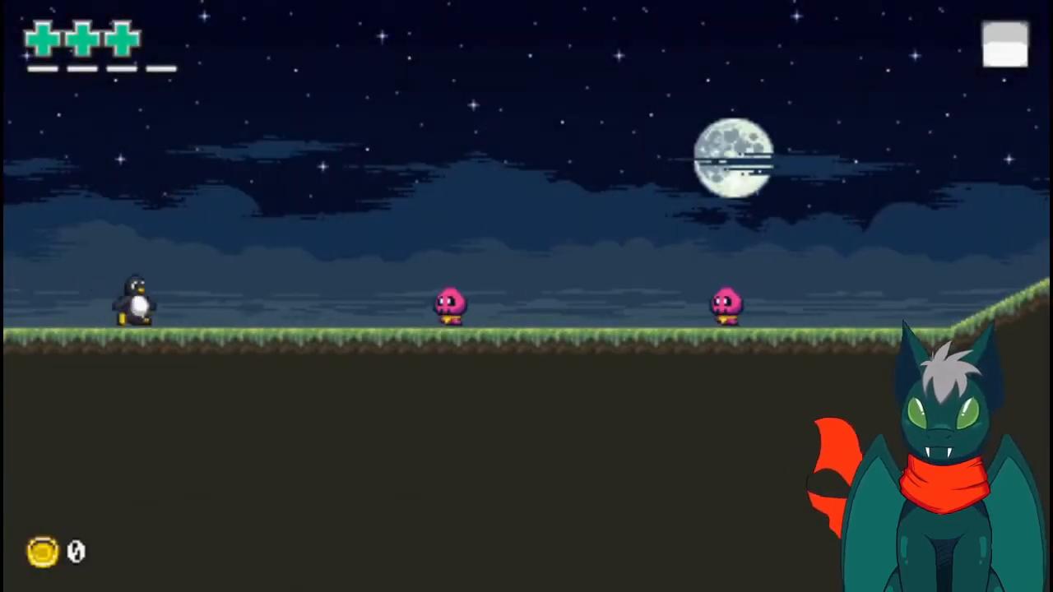
- Play-test the opening ground and enemies, go up the slope to the secret-area block, and slide back down
key("Right")
key("space")
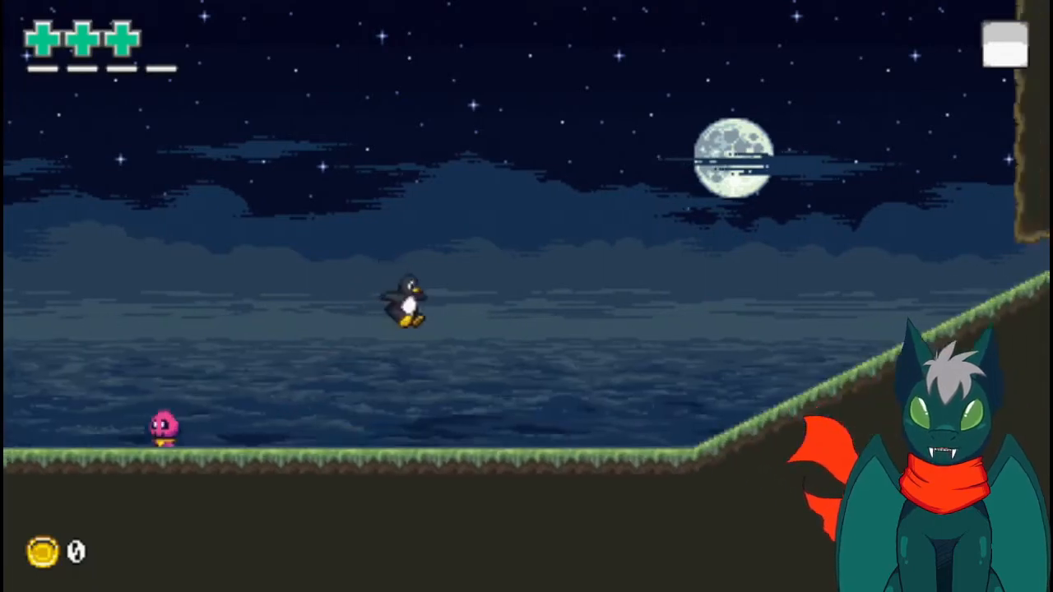
key("space")
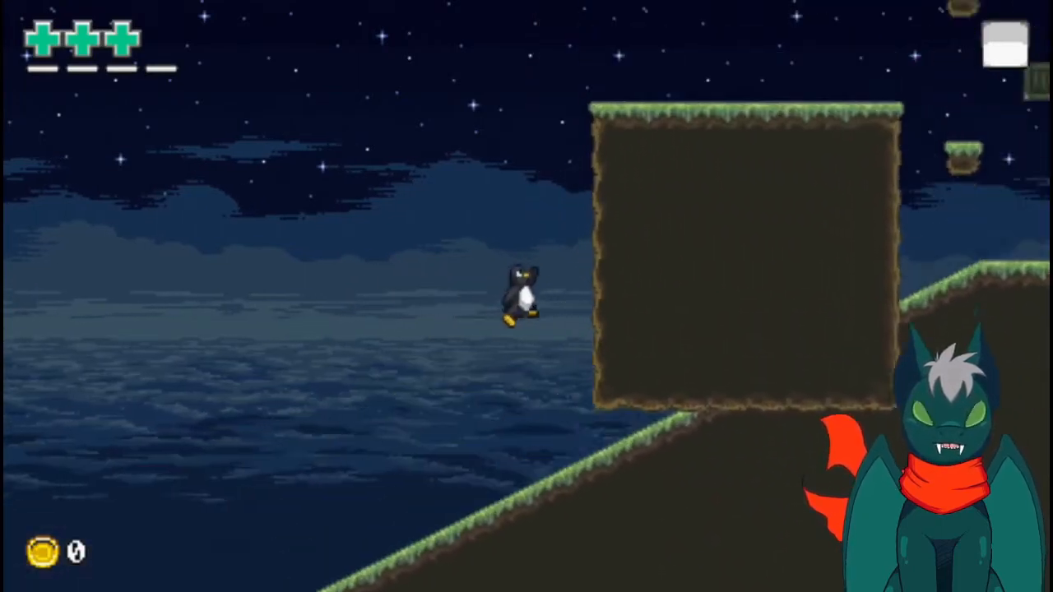
key("space")
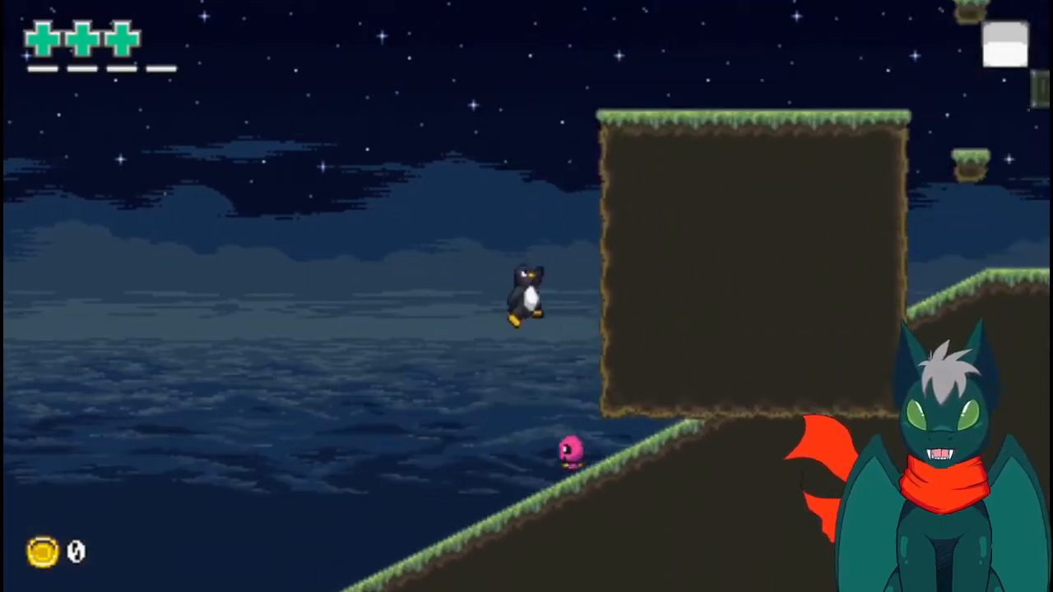
key("space")
key("Right")
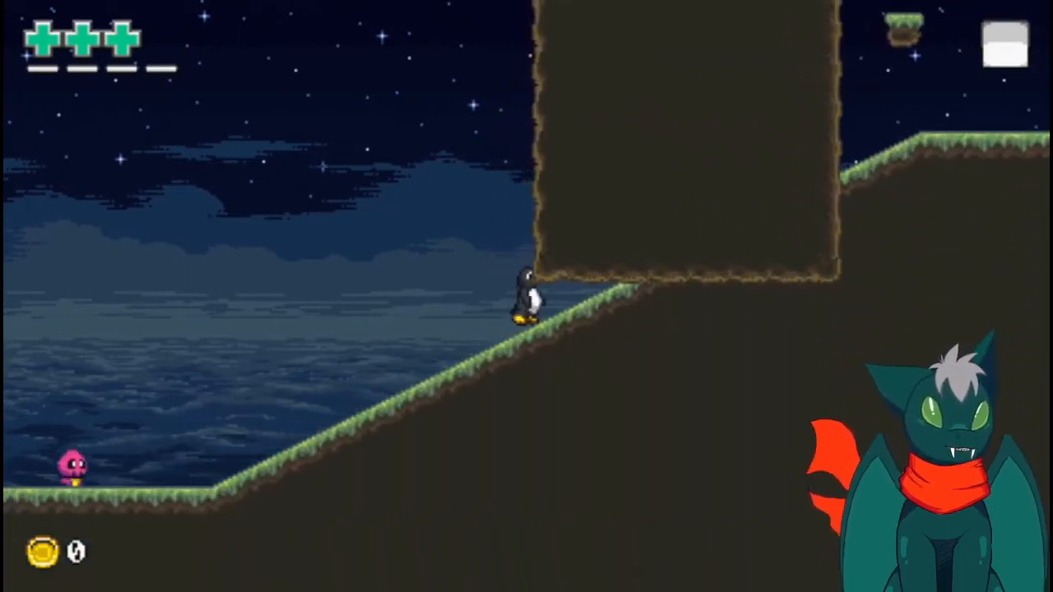
key("Down")
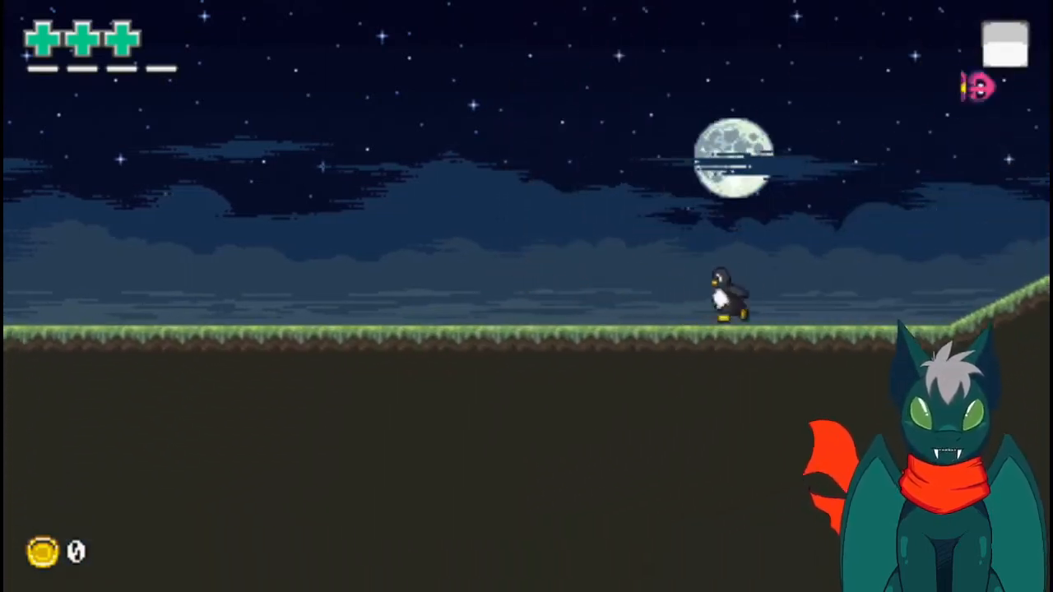
key("Left")
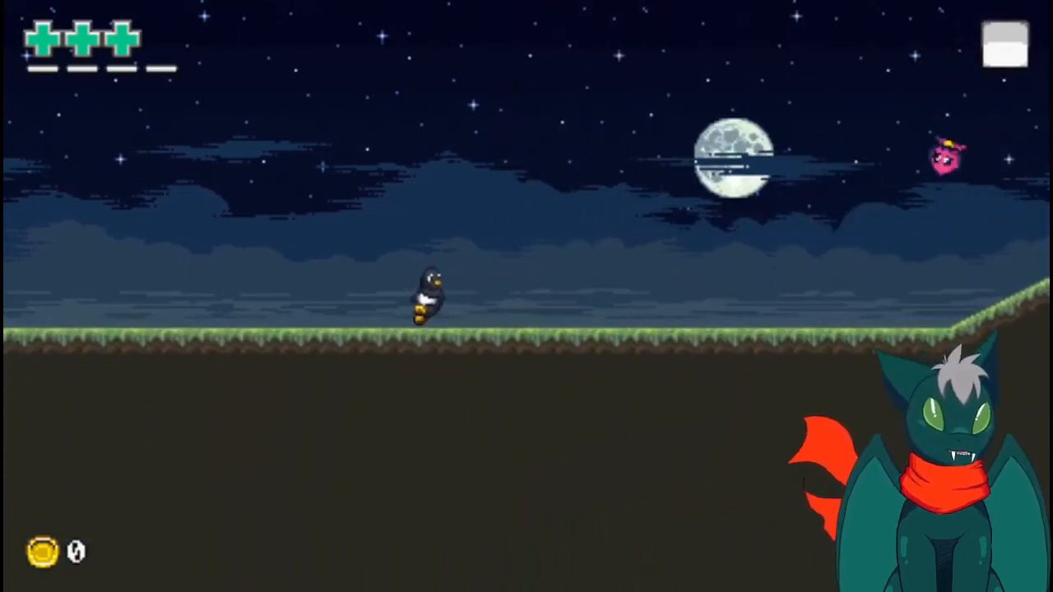
- Play-test the way up through the secret area, hit the overhead crates, and cross the end goal
key("Right")
key("Right")
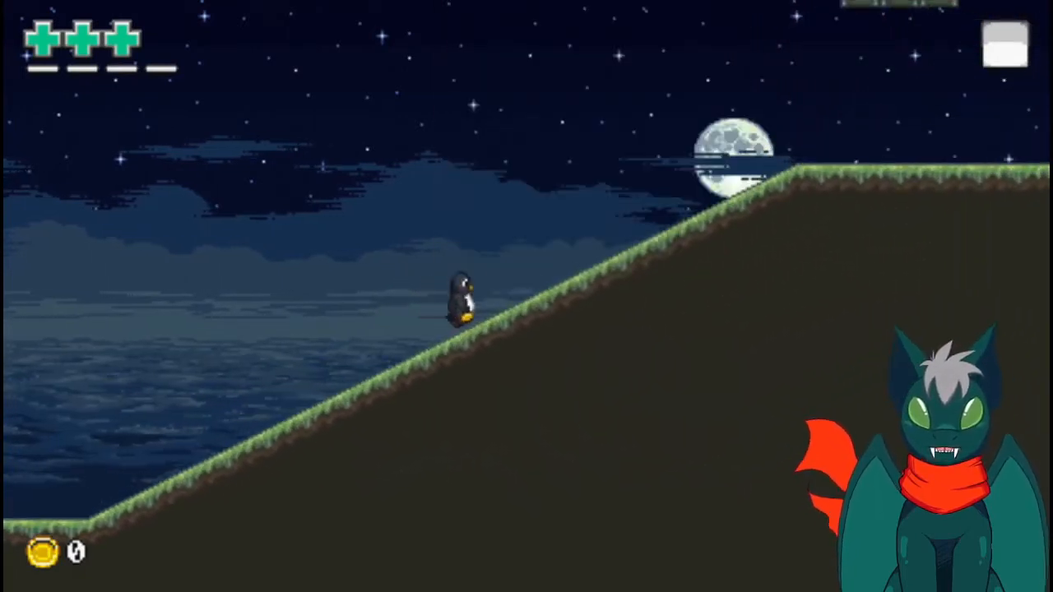
key("Right")
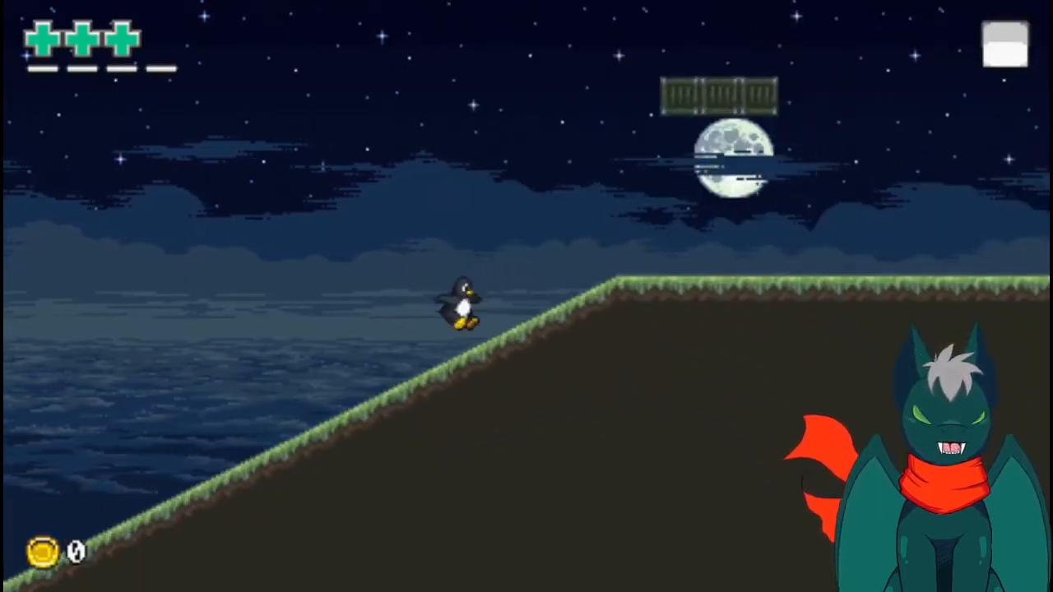
key("space")
key("Right")
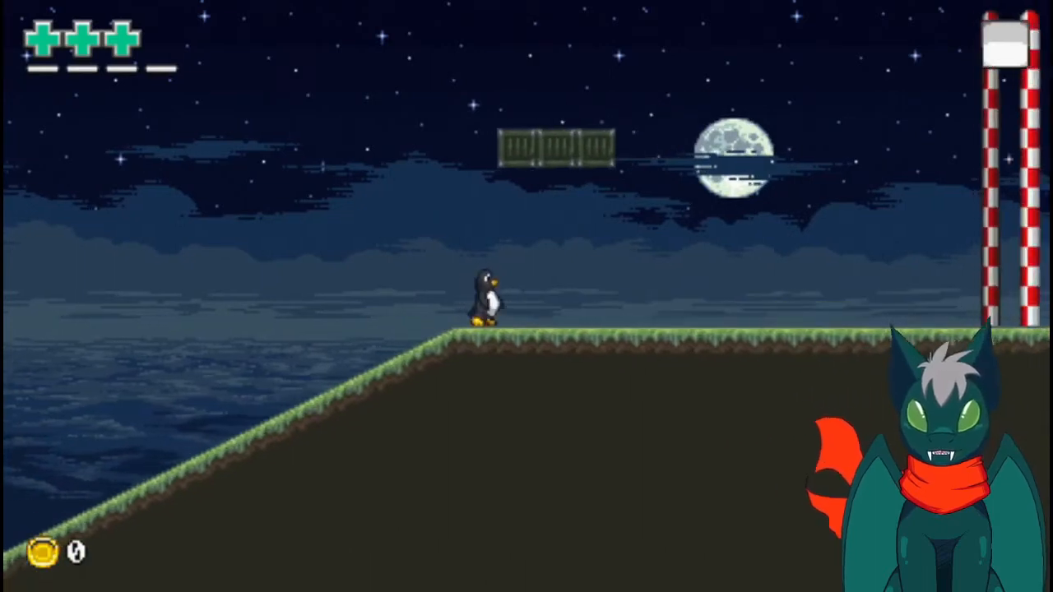
key("space")
key("Right")
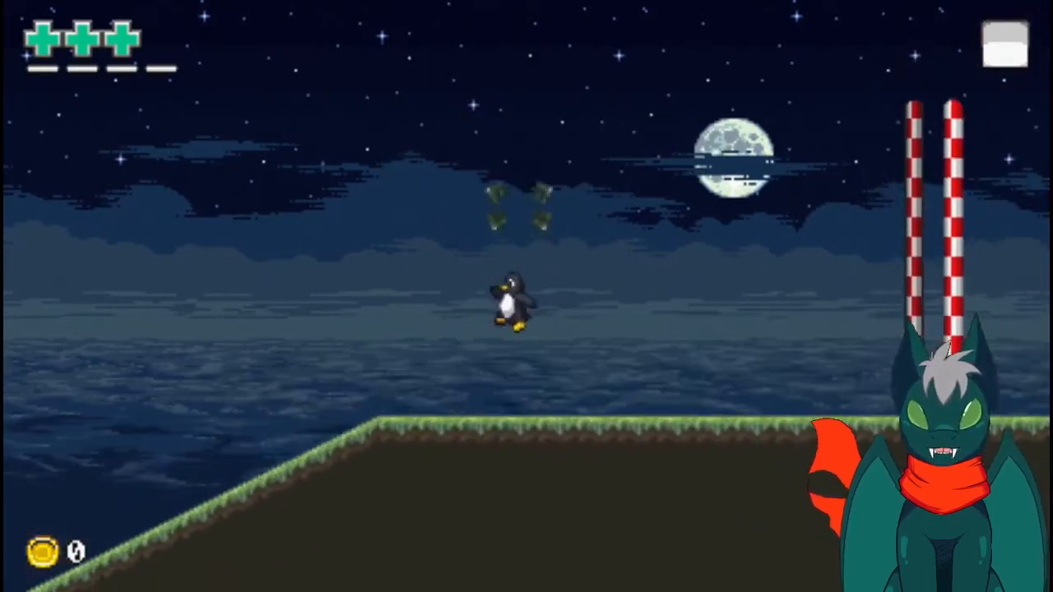
key("space")
key("Right")
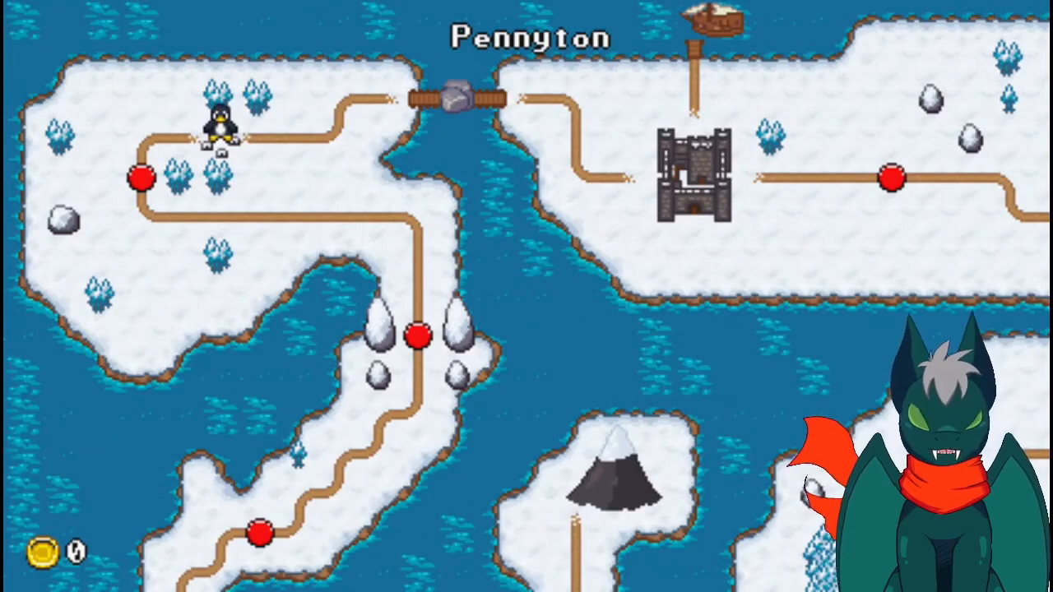
- Close the game, switch to Tiled, and open template-overworld.json from the res/map folder
key("alt+F4")
key("alt+Tab")
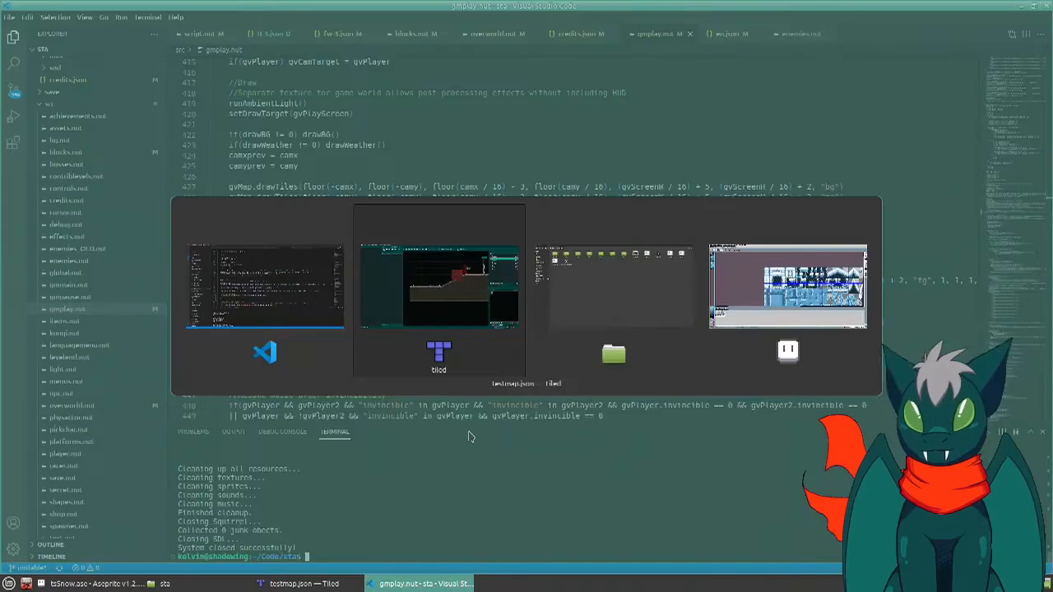
key("ctrl+o")
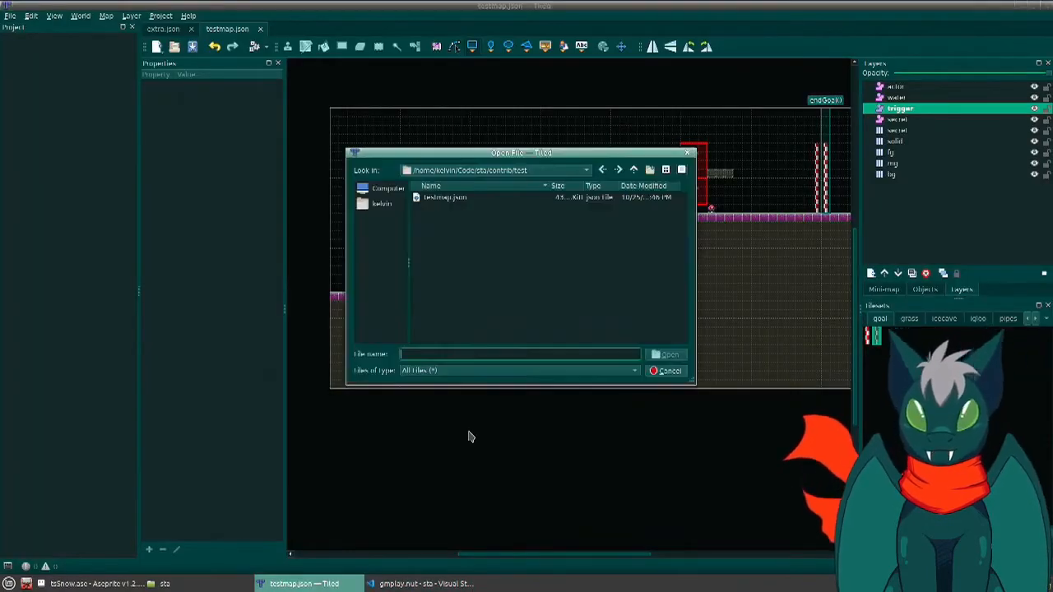
left_click(633, 169)
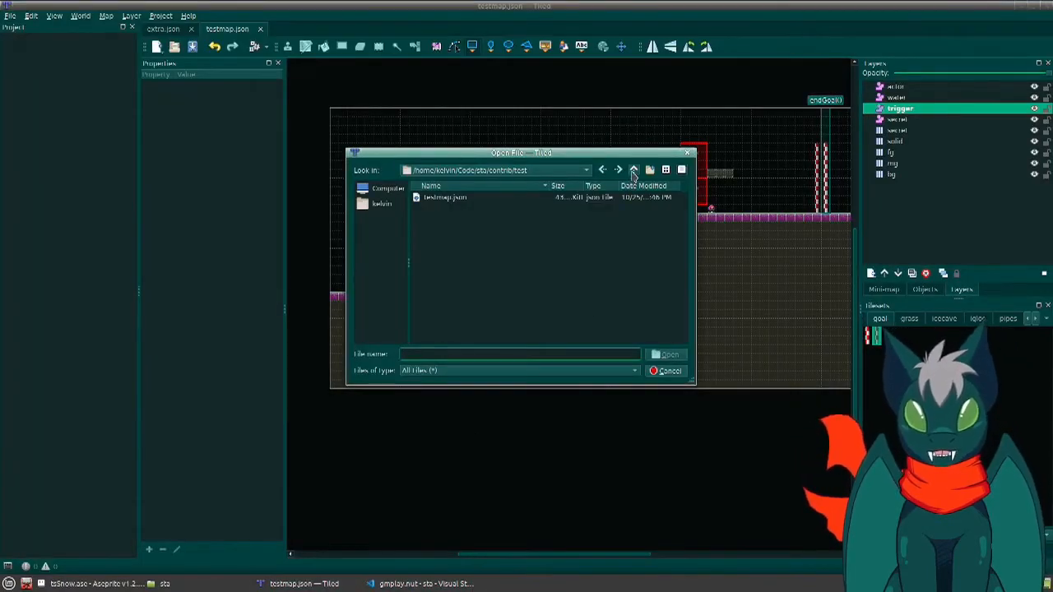
left_click(634, 170)
double_click(428, 241)
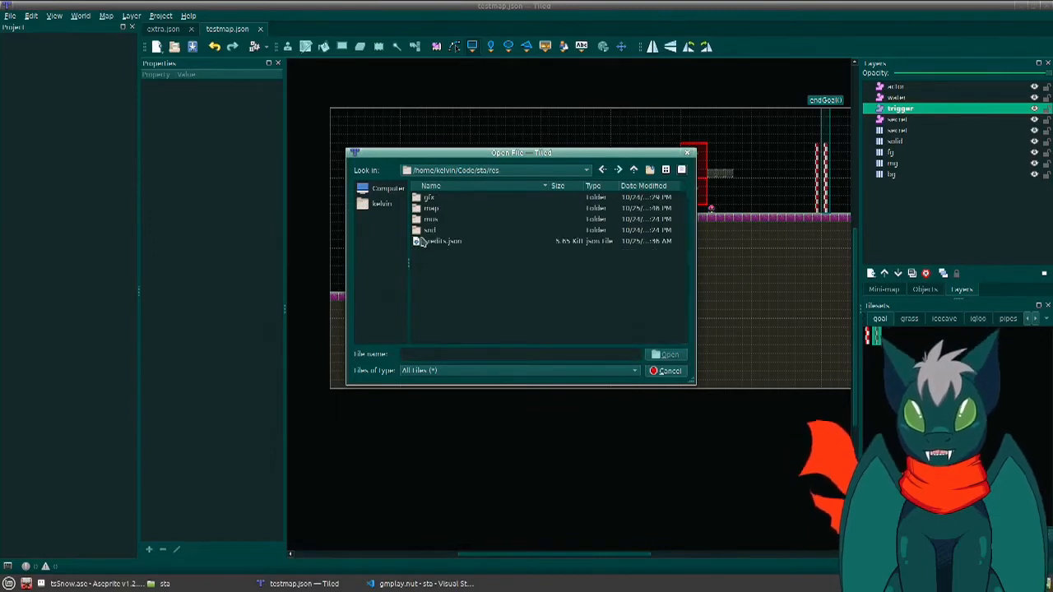
double_click(429, 209)
scroll(493, 276, "down", 5)
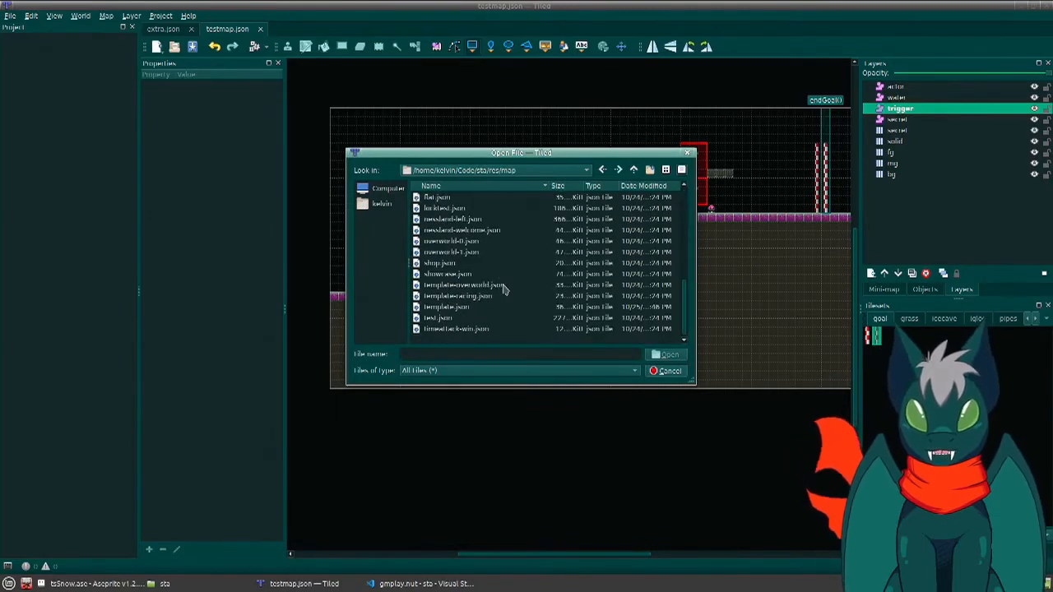
double_click(451, 285)
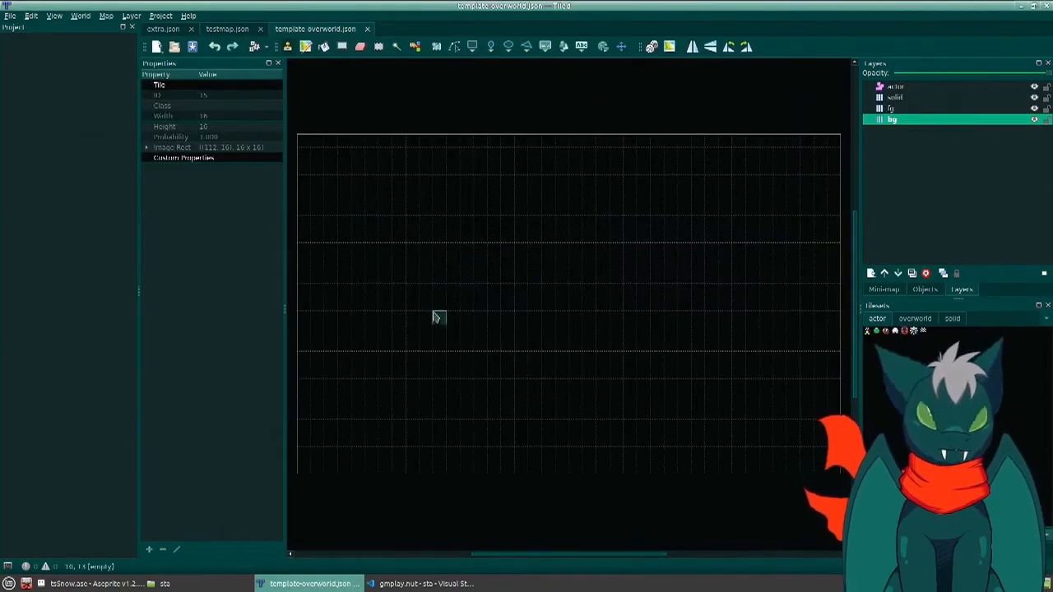
- Look through the overworld tileset and fill the entire bg layer with its plain water tile
left_click(926, 320)
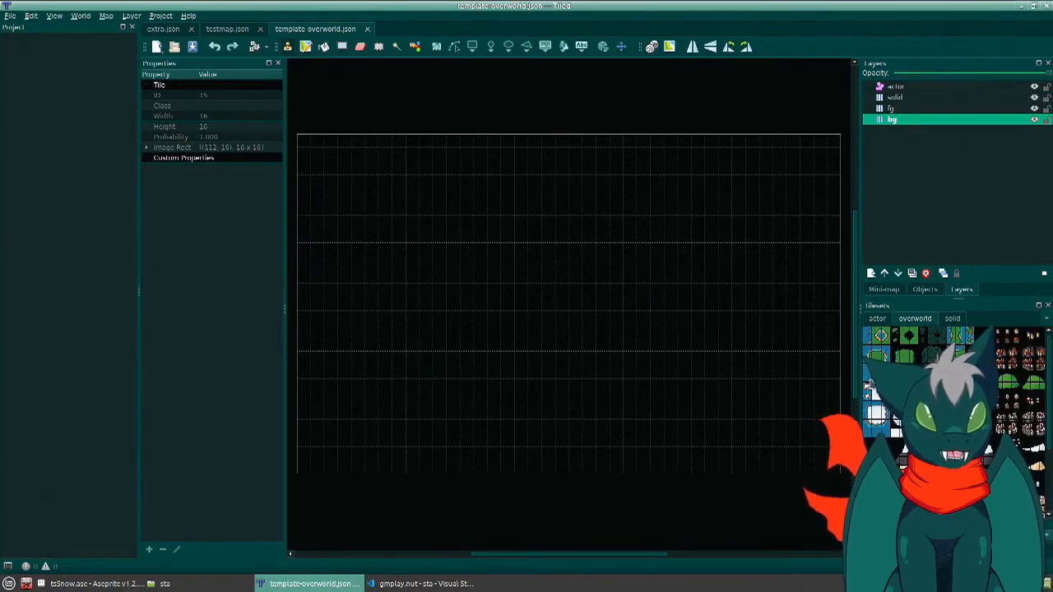
left_click(877, 392)
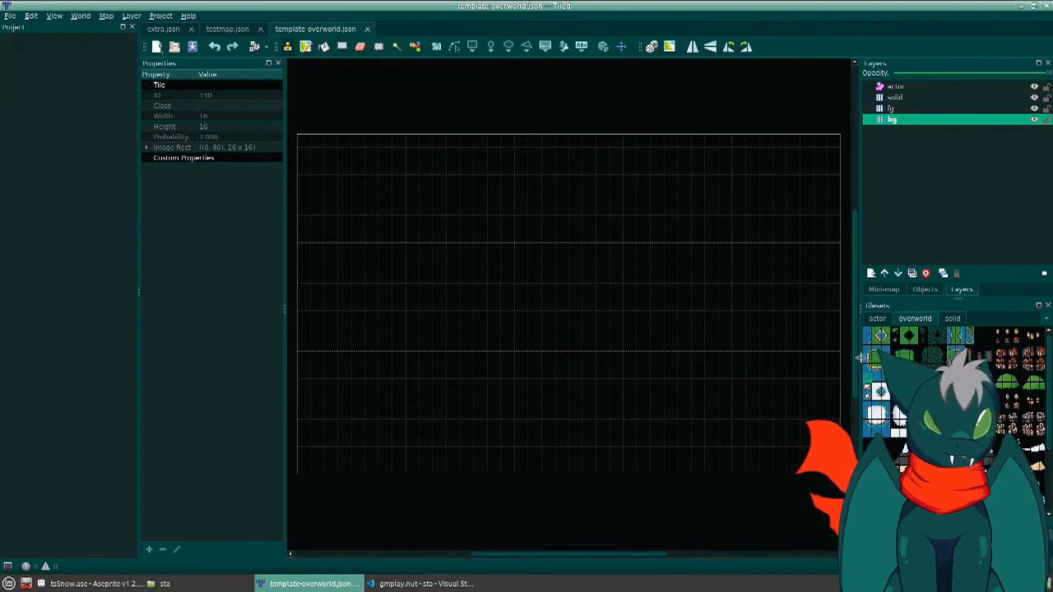
left_click(867, 332)
scroll(872, 345, "down", 5)
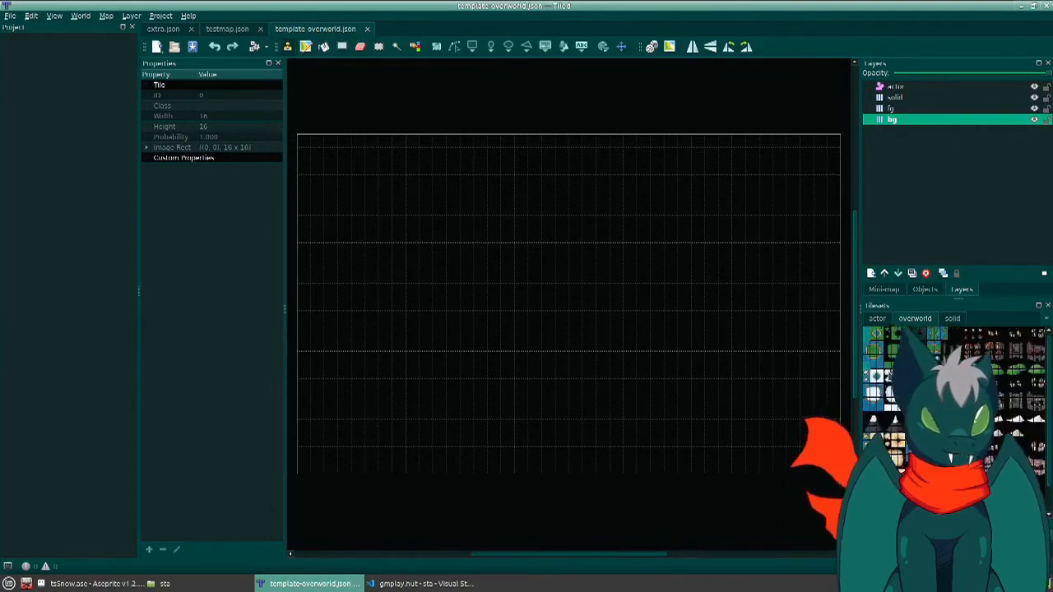
scroll(872, 345, "up", 3)
scroll(872, 345, "down", 3)
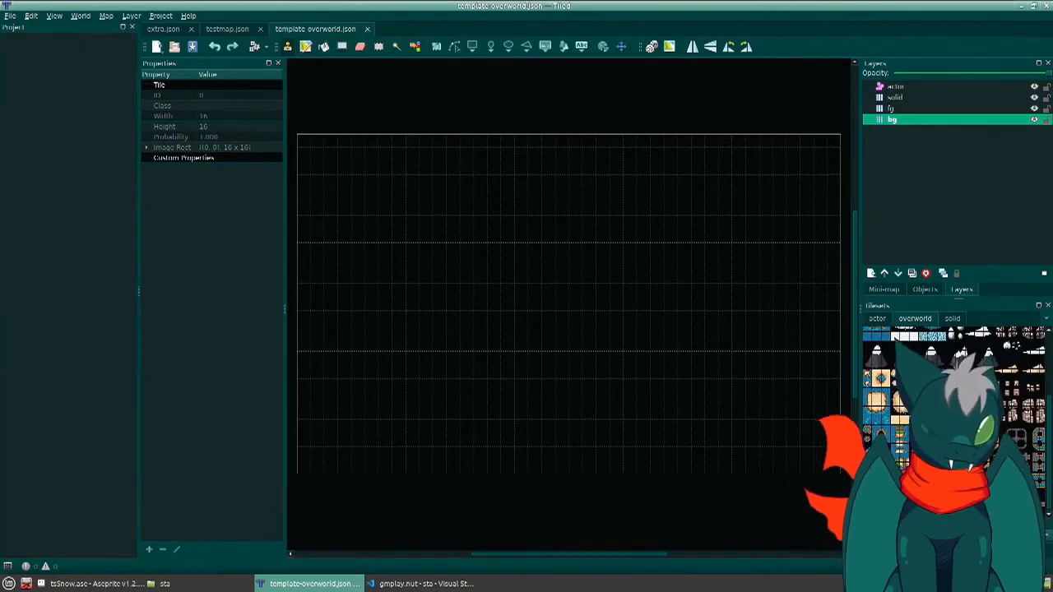
scroll(872, 345, "up", 3)
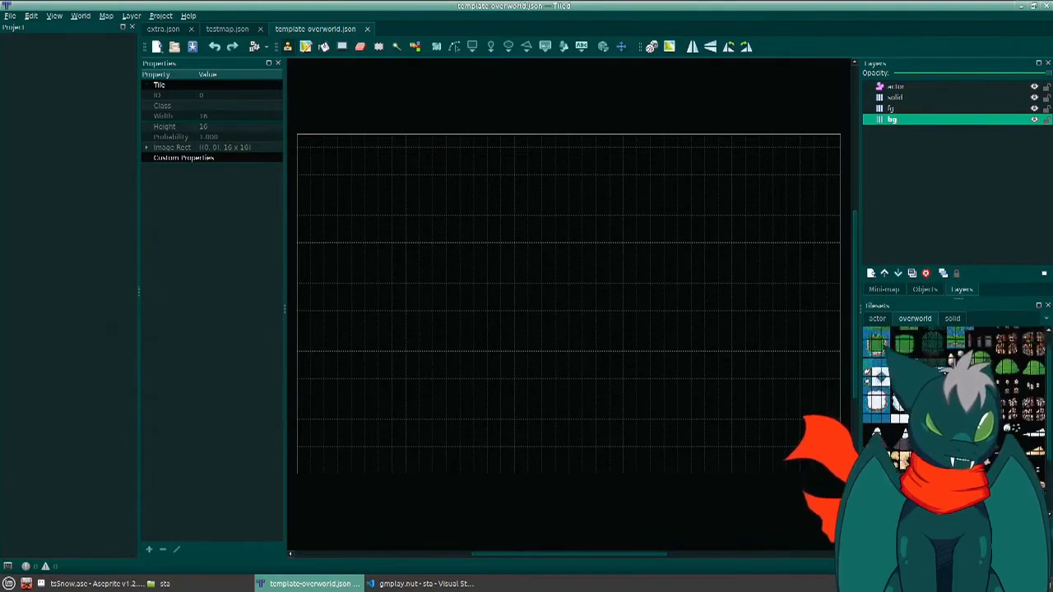
scroll(872, 346, "up", 1)
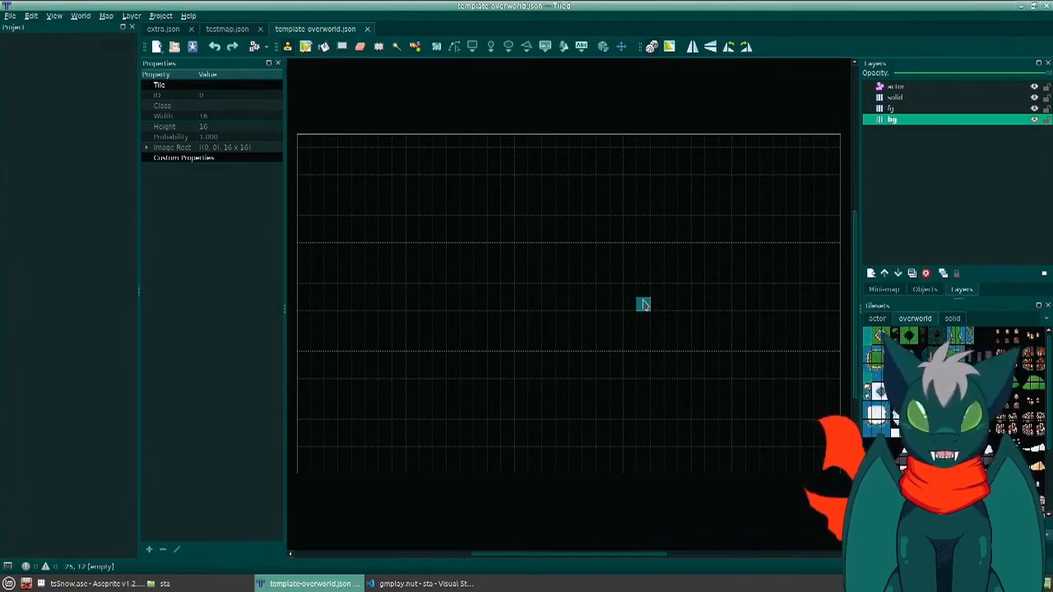
key("f")
left_click(550, 271)
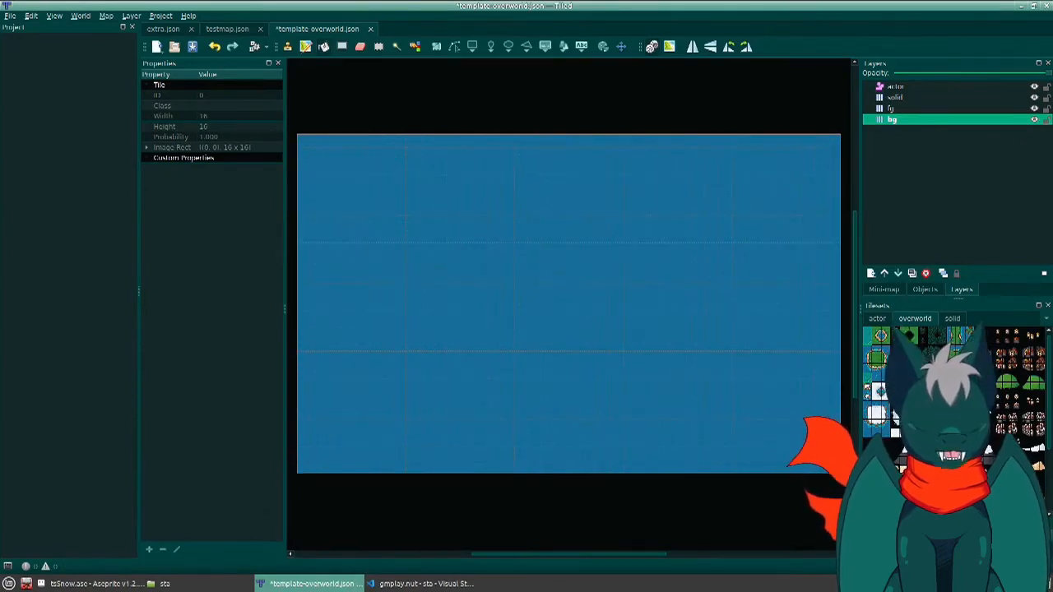
- Paint an irregular island near the map's centre with the Grass terrain, leaving small ponds inside it
key("t")
left_click(895, 428)
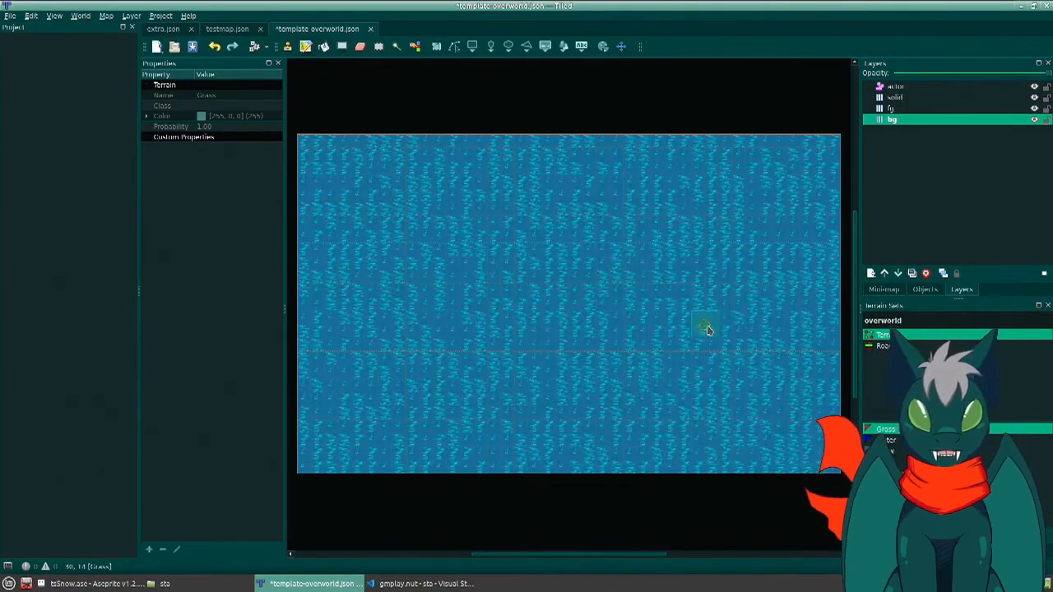
mouse_move(606, 285)
left_mouse_down()
mouse_move(642, 334)
mouse_move(587, 364)
mouse_move(625, 279)
mouse_move(612, 275)
mouse_move(591, 320)
left_mouse_up()
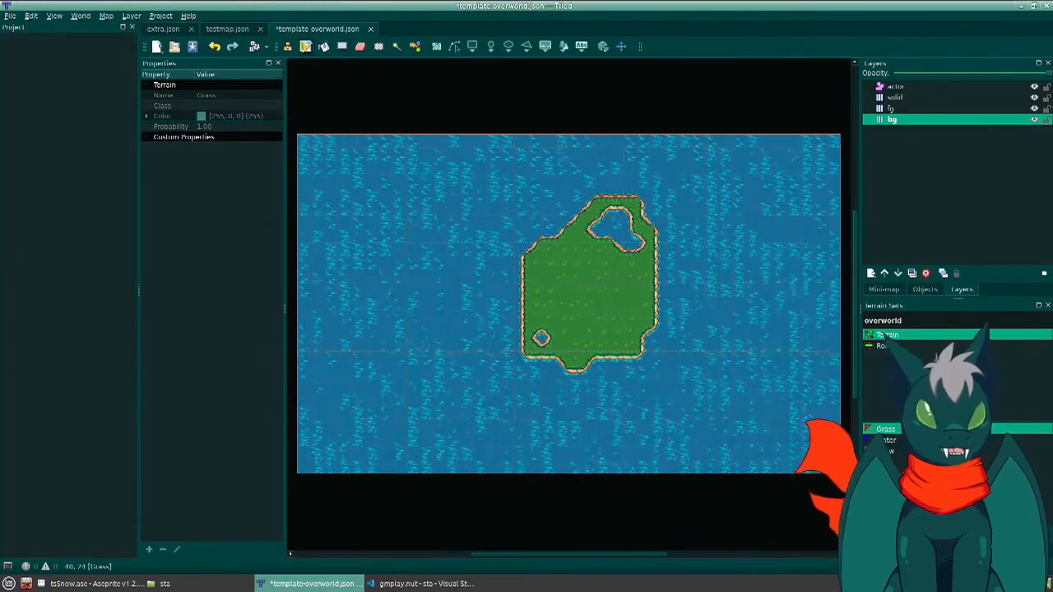
- Place the player start tile from the actor tileset on the island at X 304, Y 192 on the actor layer
left_click(934, 553)
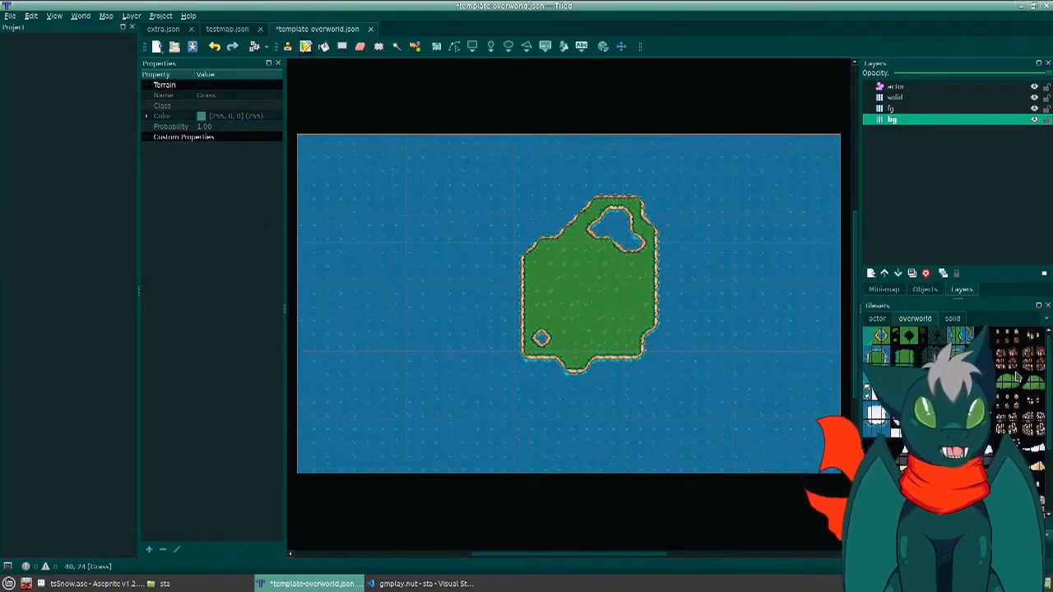
left_click(897, 86)
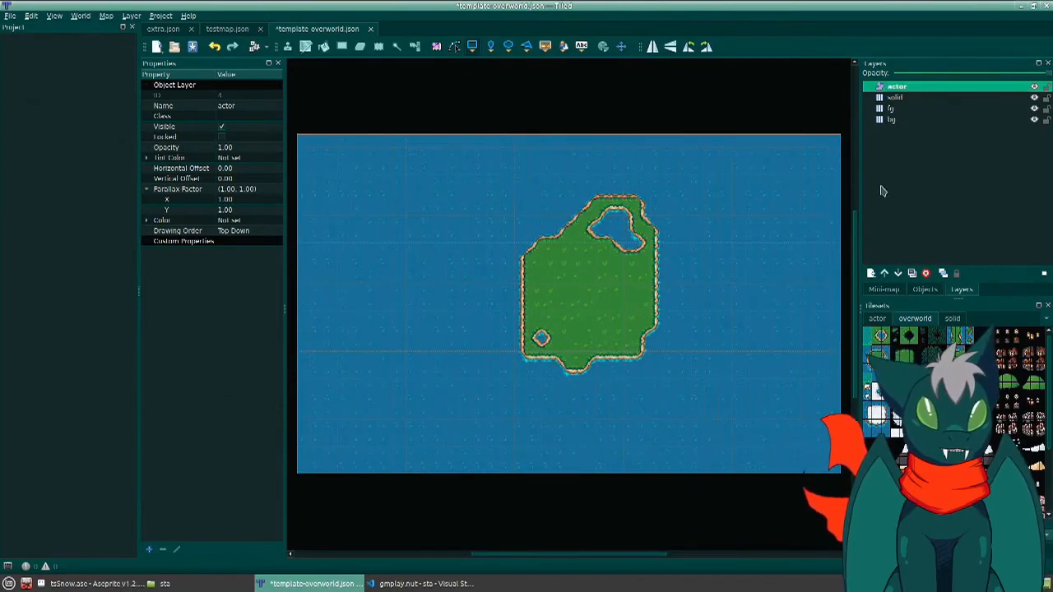
left_click(877, 318)
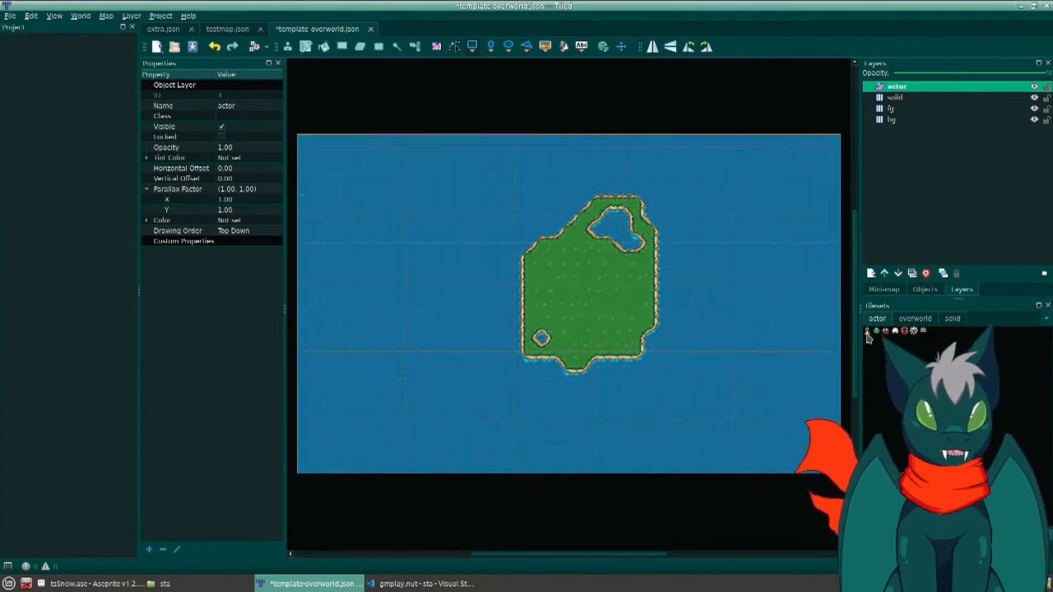
left_click(868, 331)
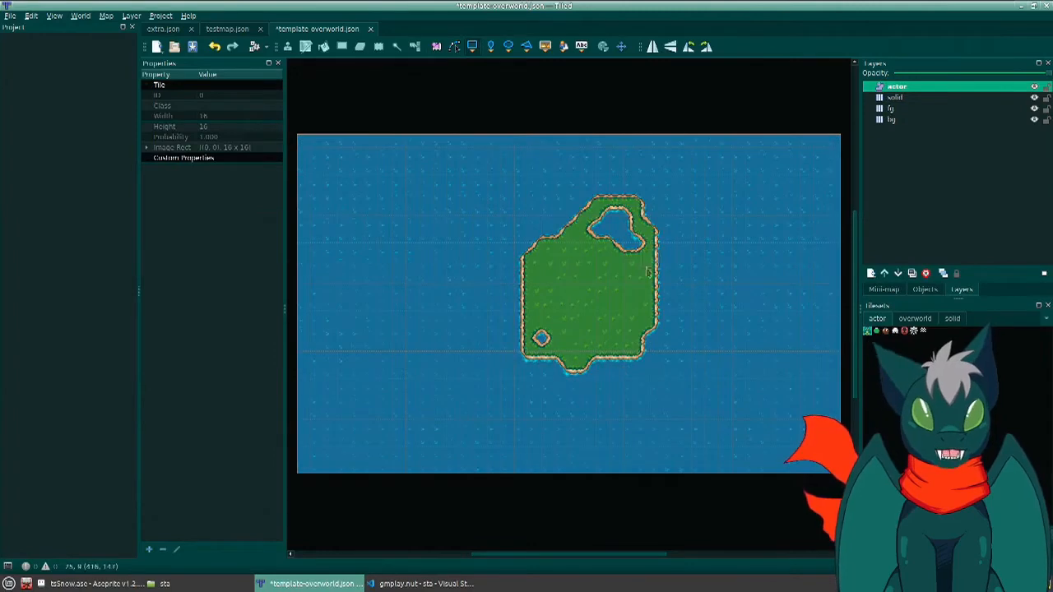
left_click(562, 291)
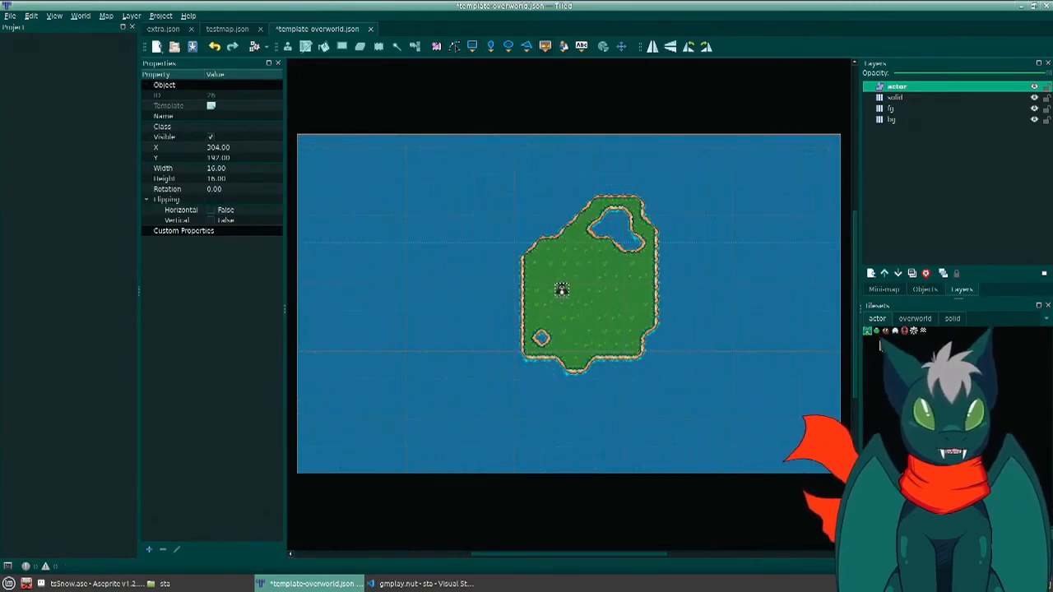
- Place a green level marker at X 352, Y 192 on the actor layer and name it testmap
left_click(877, 331)
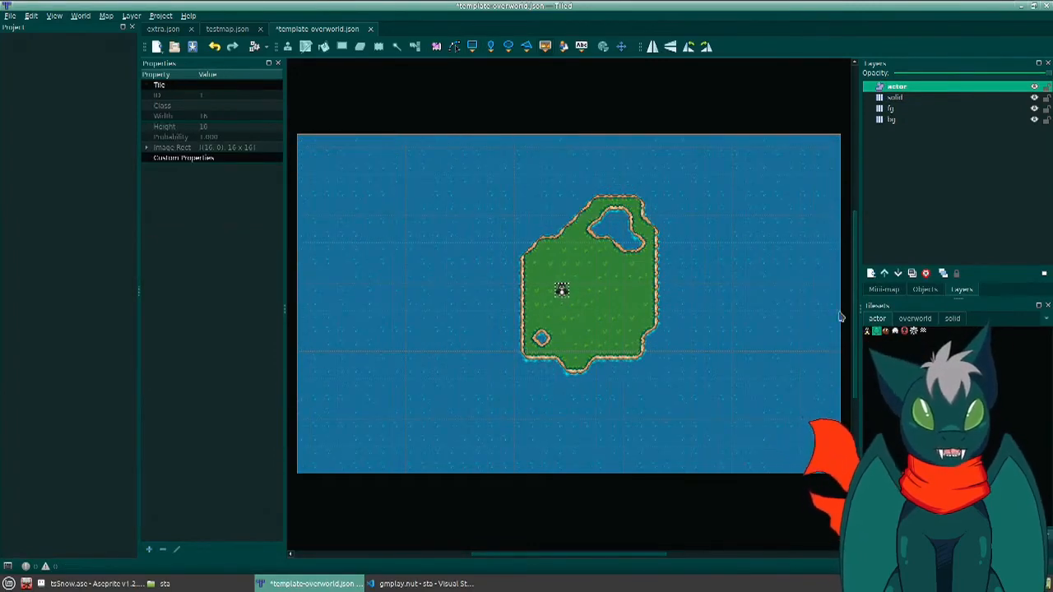
left_click(607, 294)
left_click(260, 115)
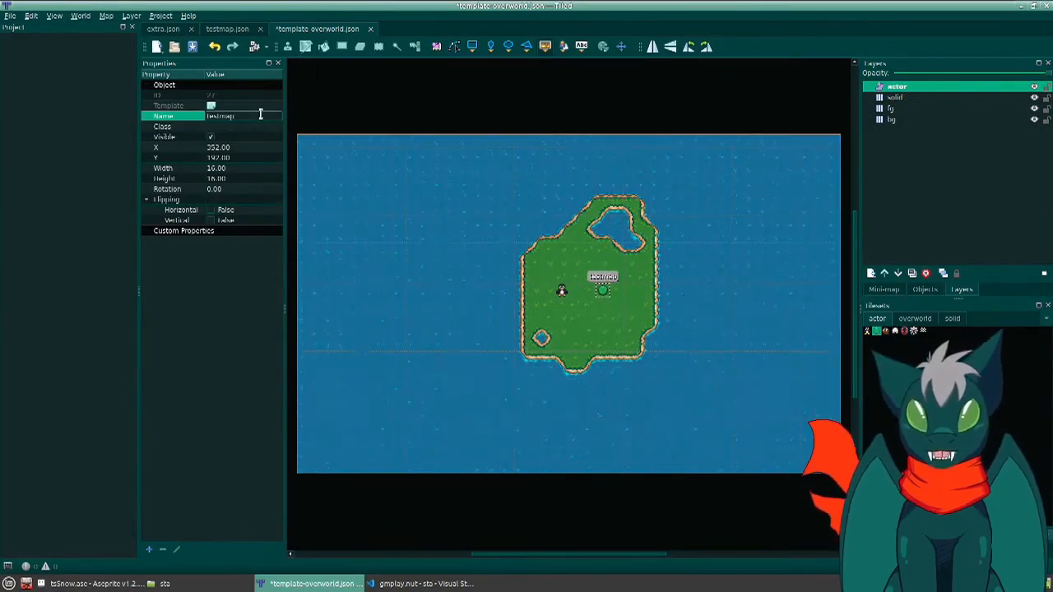
key("Return")
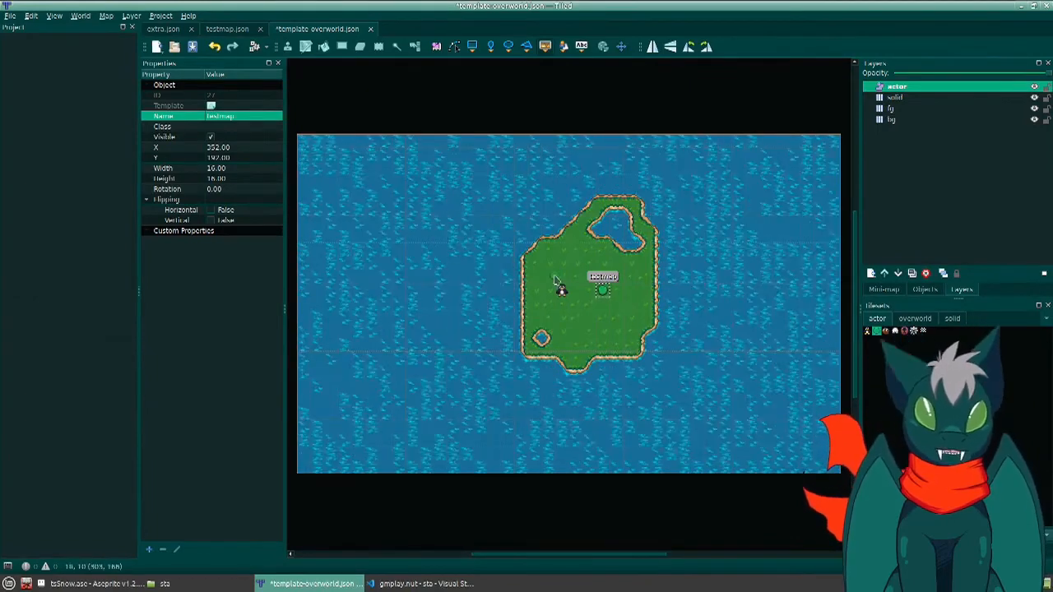
- Draw a straight horizontal road on the fg layer from the player start to the testmap marker using overworld tiles
left_click(917, 320)
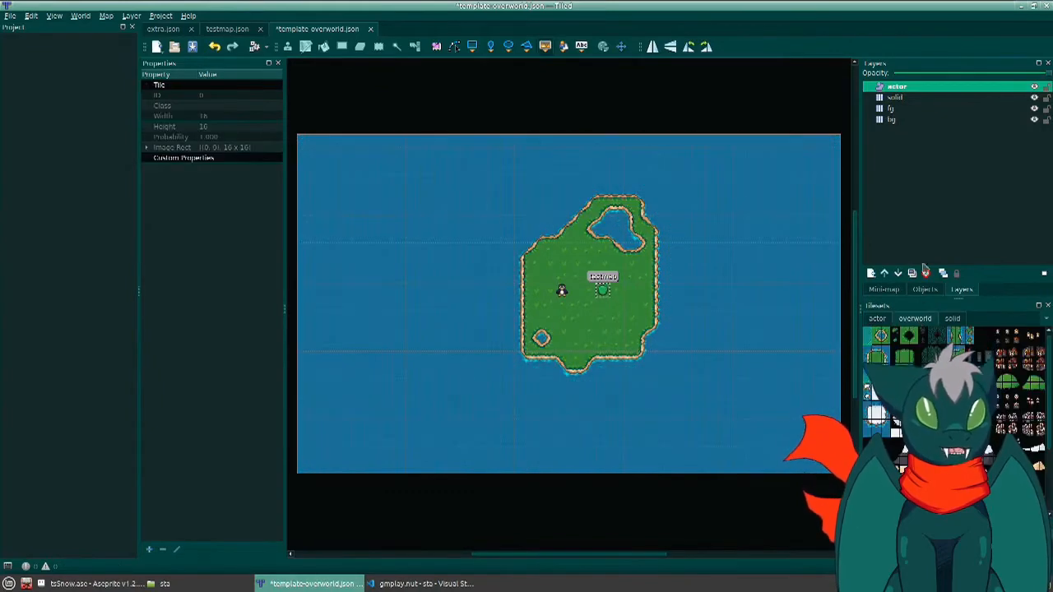
left_click(896, 120)
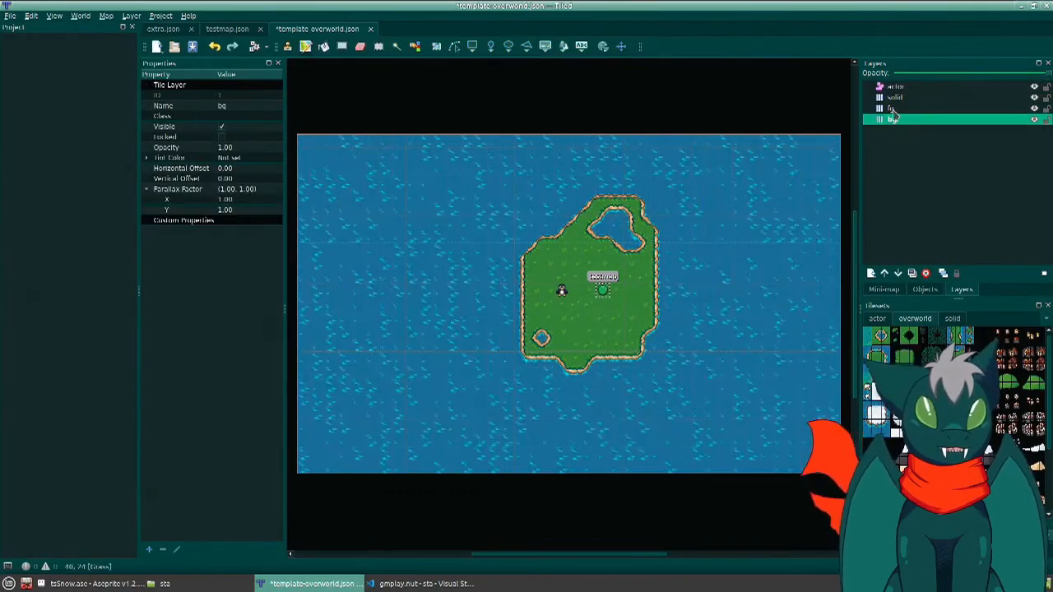
left_click(892, 109)
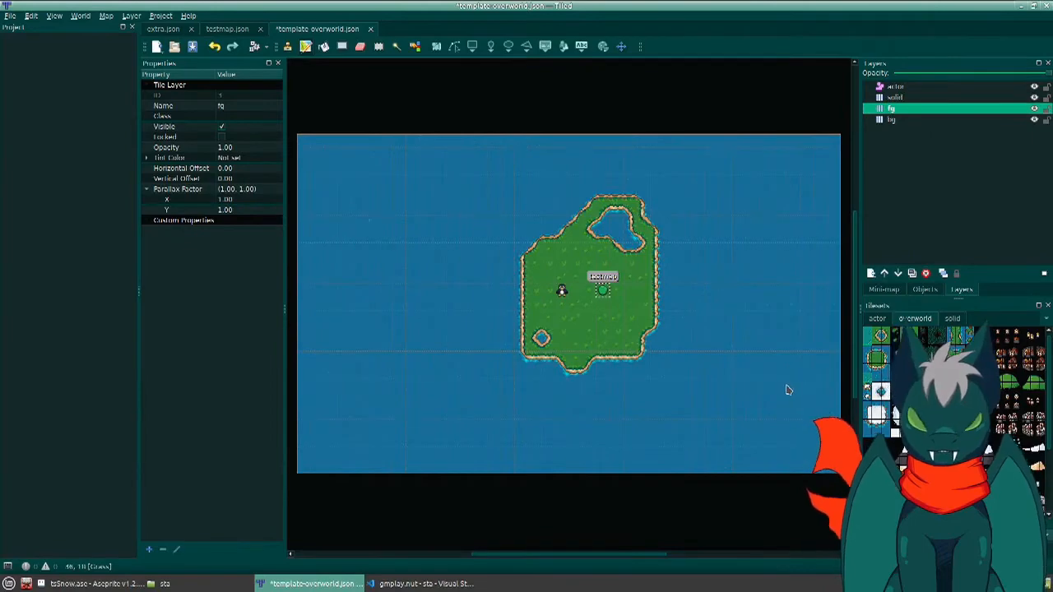
key("b")
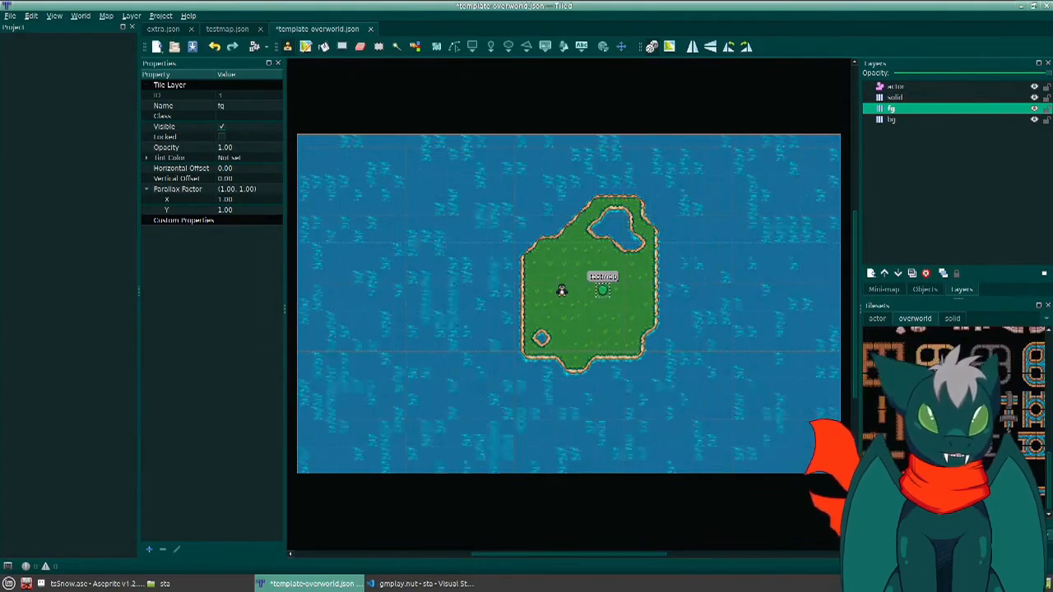
left_click(984, 485)
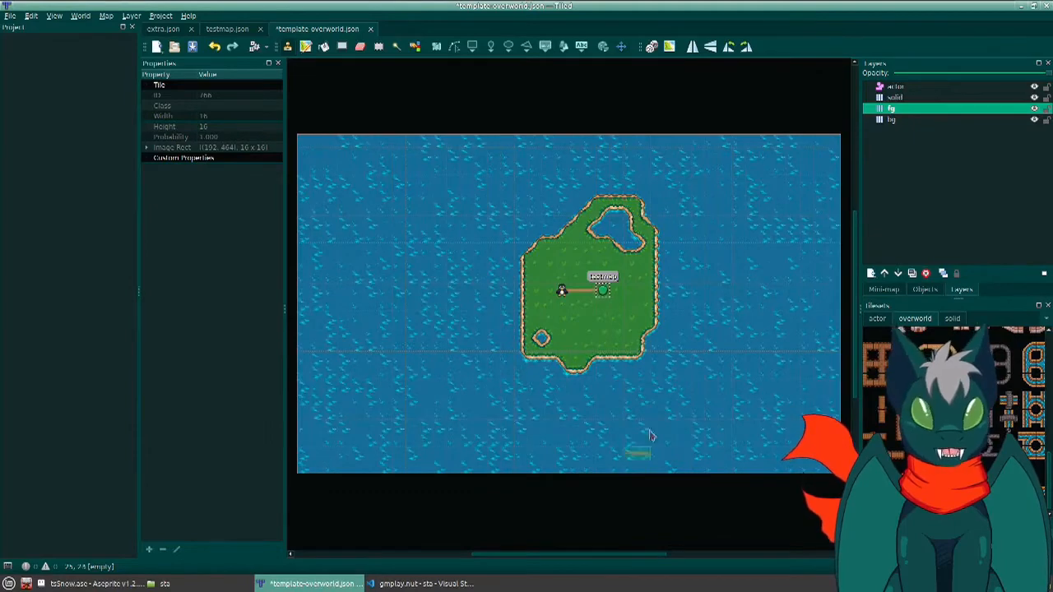
- Paint the first tile of the solid tileset along the road on the solid layer, from the player start through the testmap marker
left_click(895, 97)
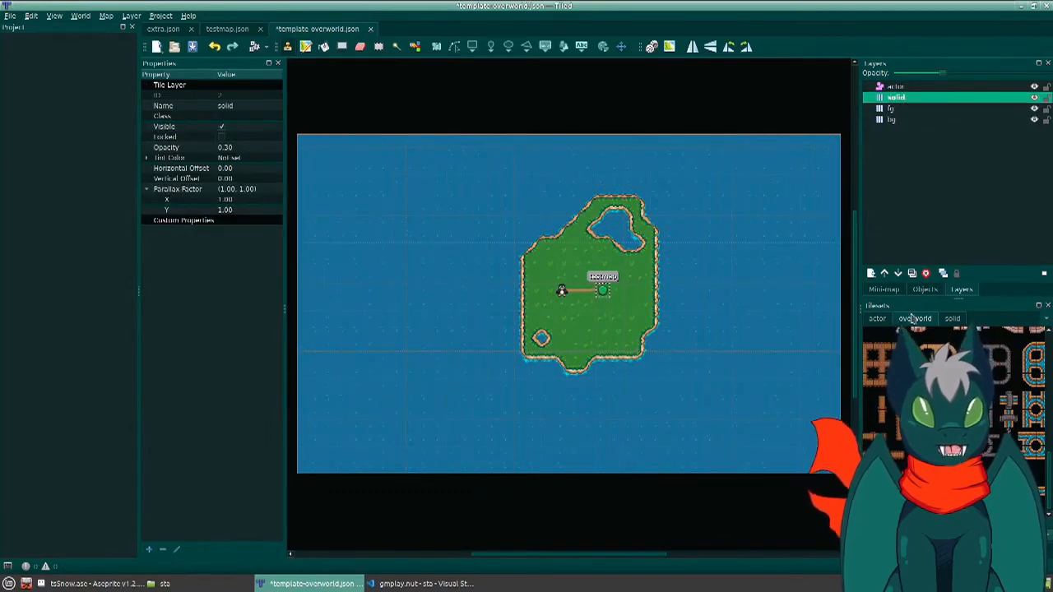
left_click(879, 318)
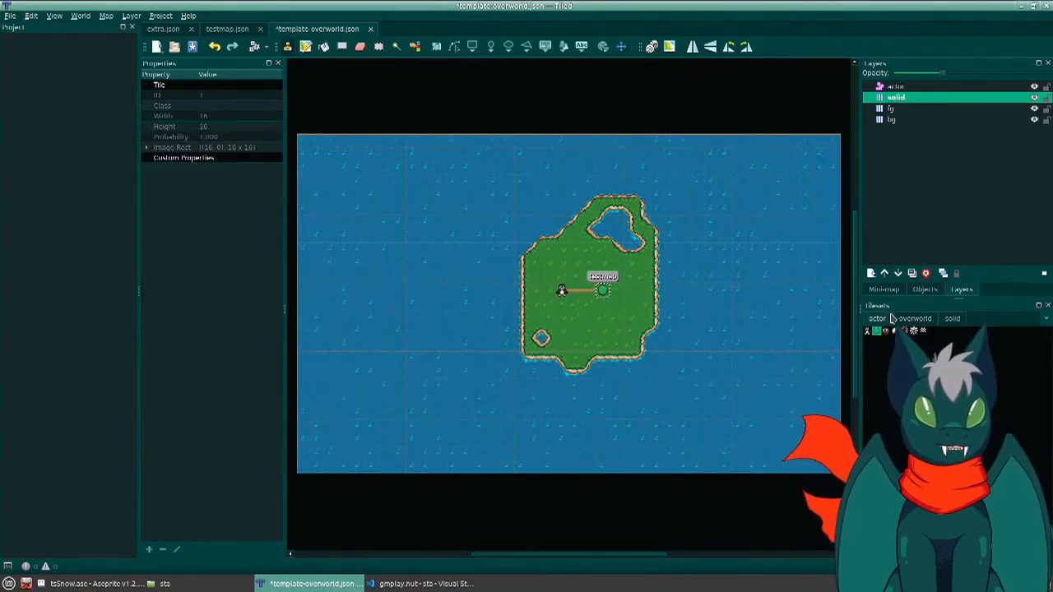
left_click(952, 320)
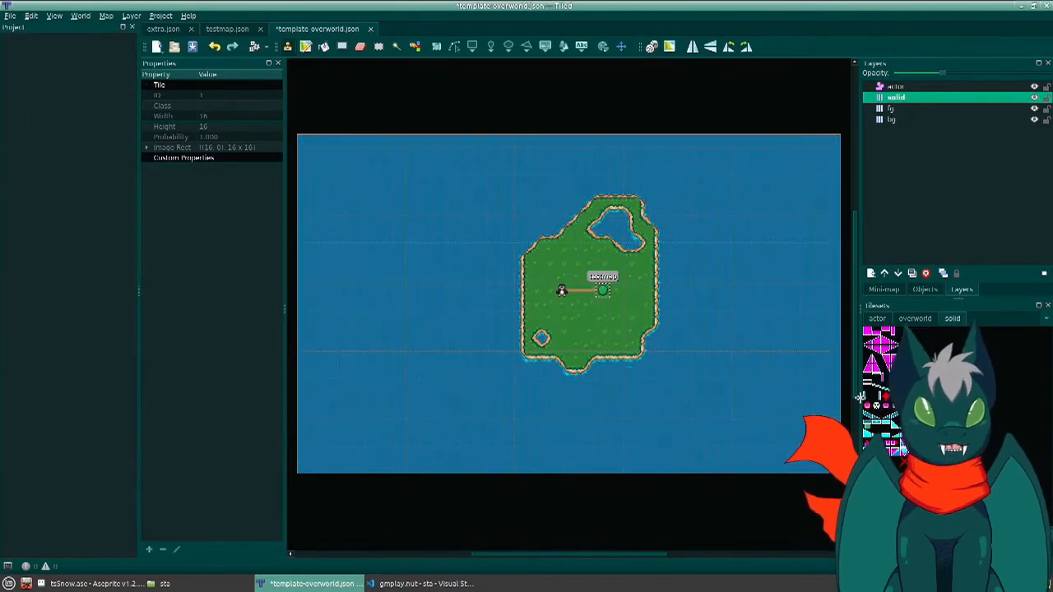
left_click(868, 334)
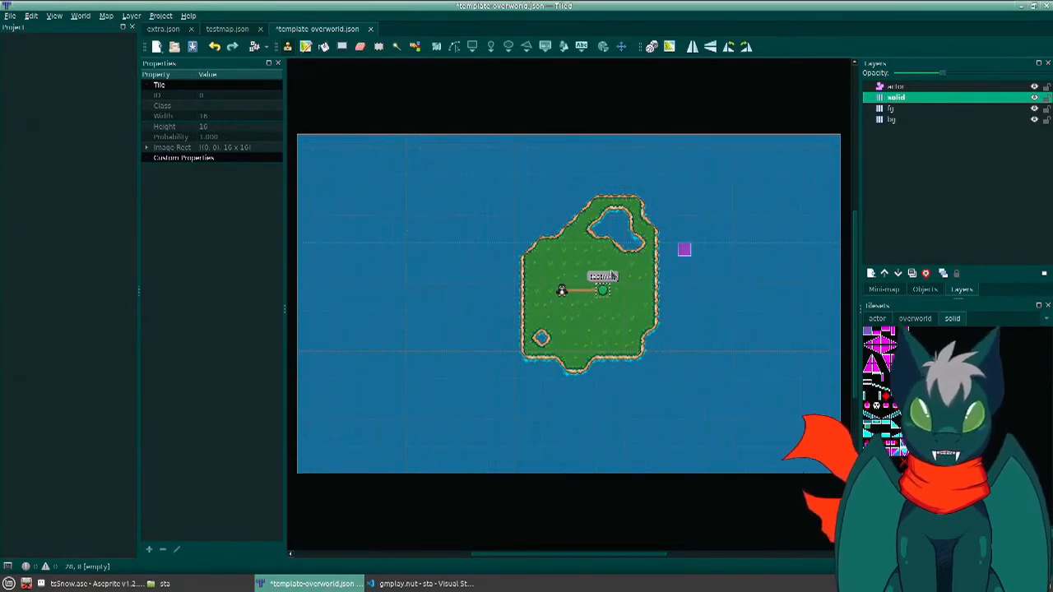
left_click_drag(565, 295, 603, 295)
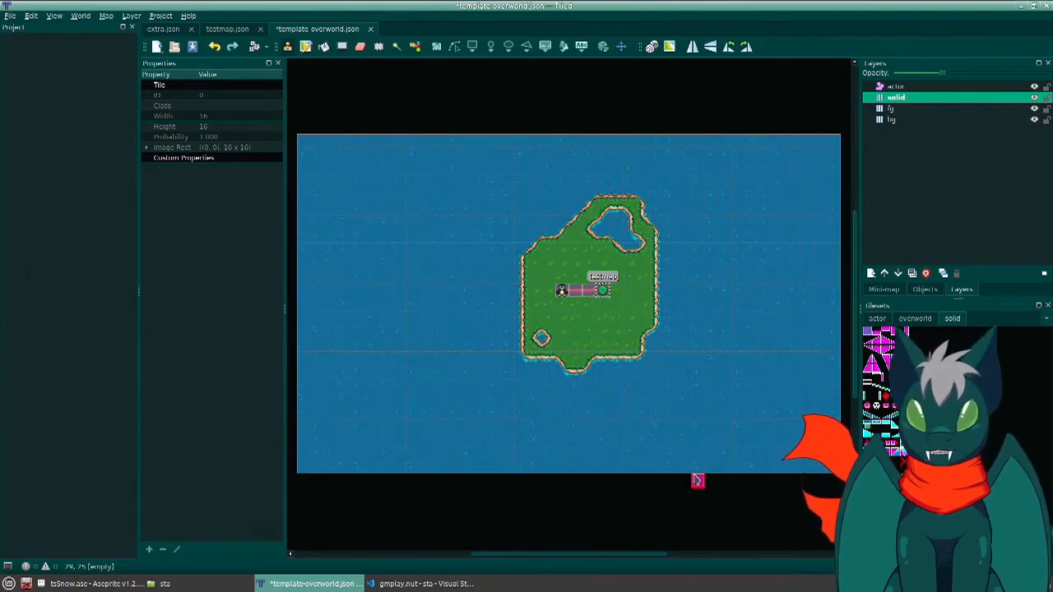
- Save the overworld map as test-overworld.json in the contrib/test folder
key("ctrl+shift+s")
left_click(633, 169)
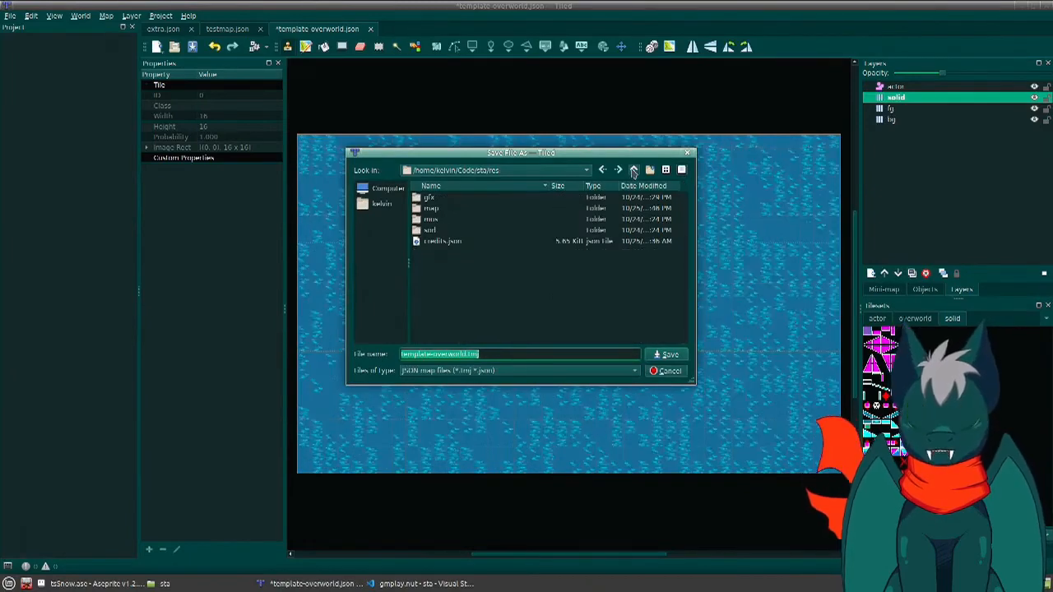
left_click(634, 170)
double_click(452, 205)
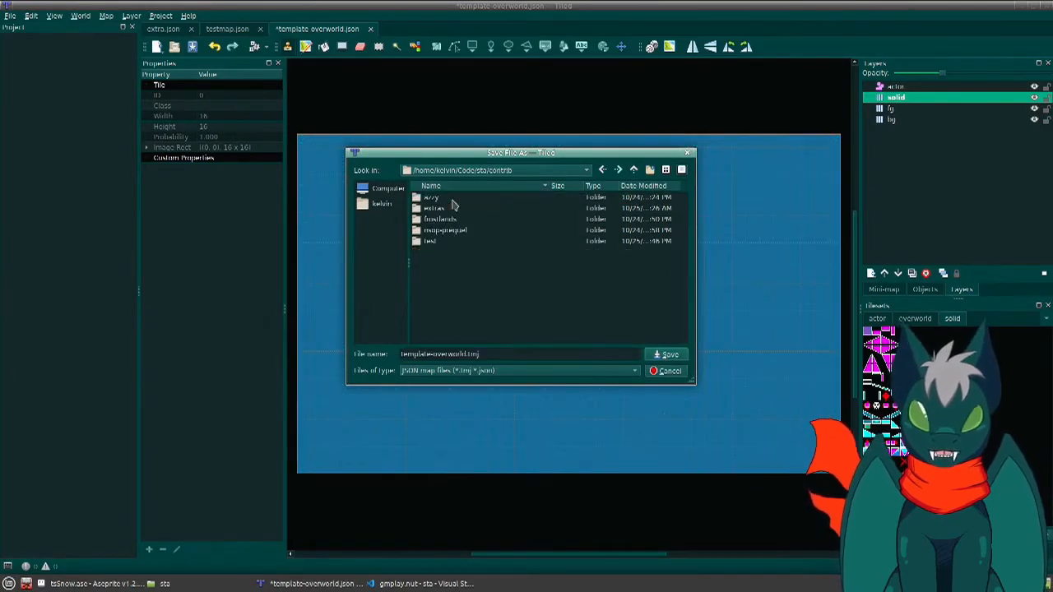
double_click(431, 242)
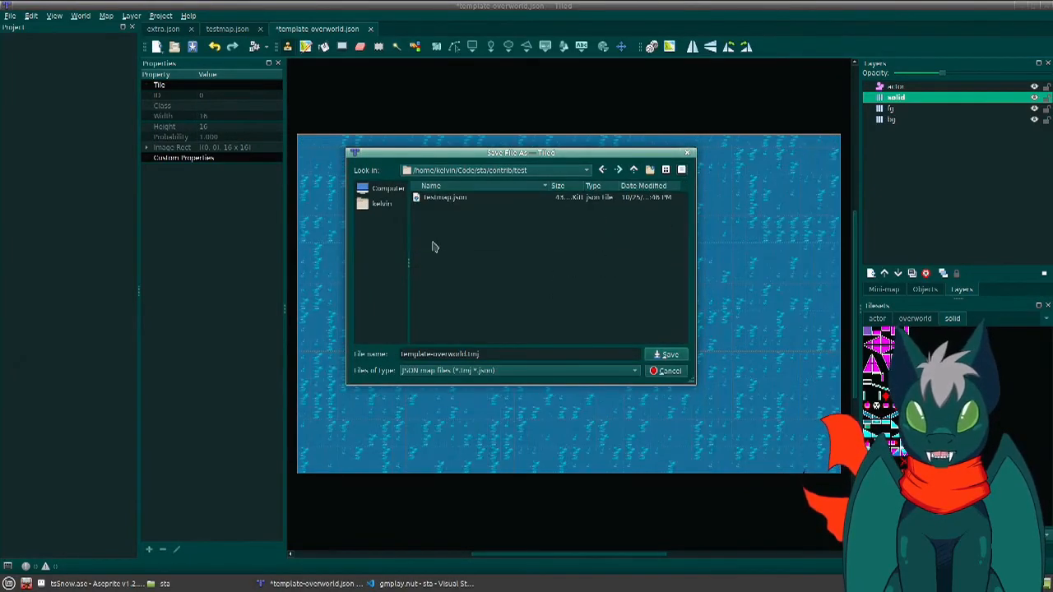
double_click(434, 354)
type("test")
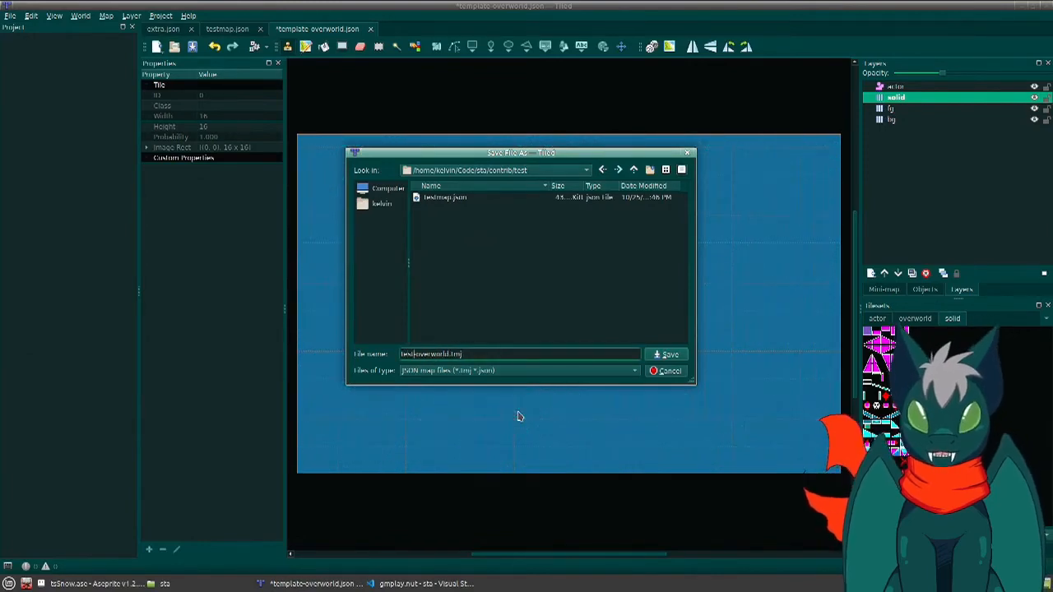
key("BackSpace")
key("BackSpace")
key("BackSpace")
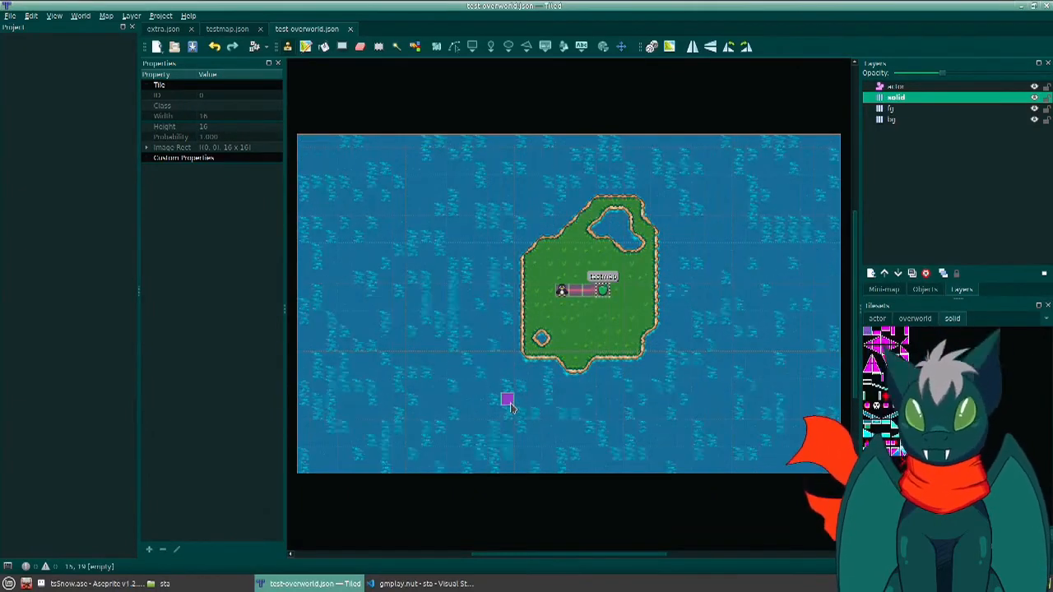
- Inspect the code custom property in the overworld's map properties, leaving its text unchanged
left_click(110, 15)
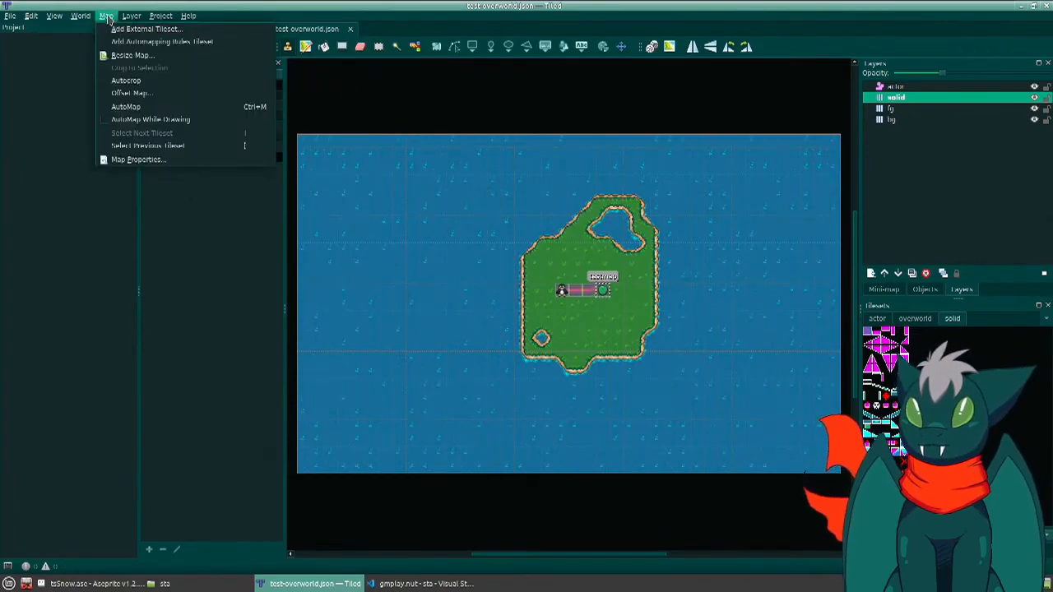
left_click(123, 160)
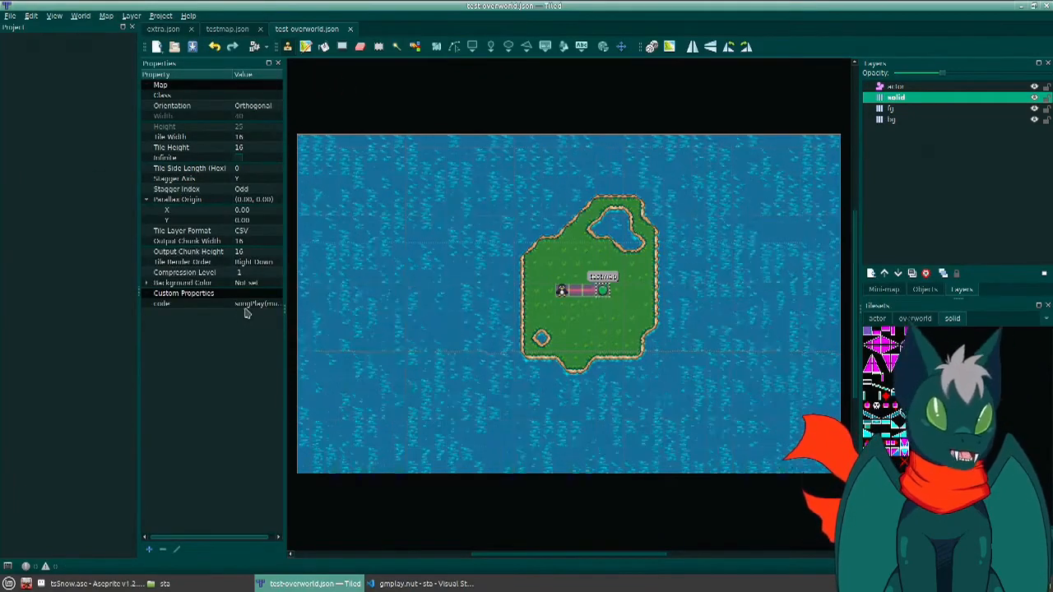
left_click(106, 15)
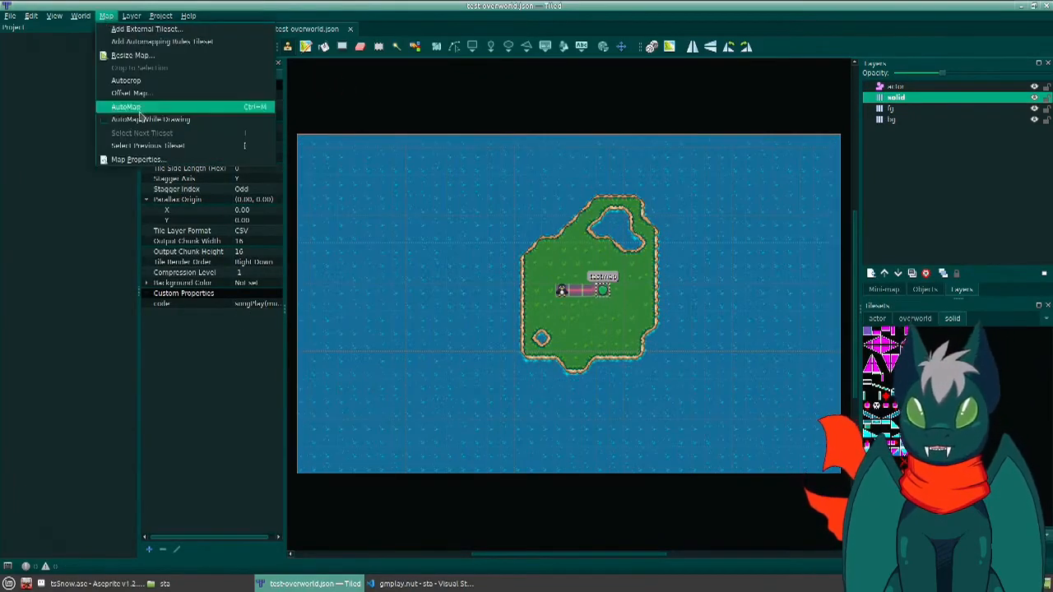
left_click(218, 335)
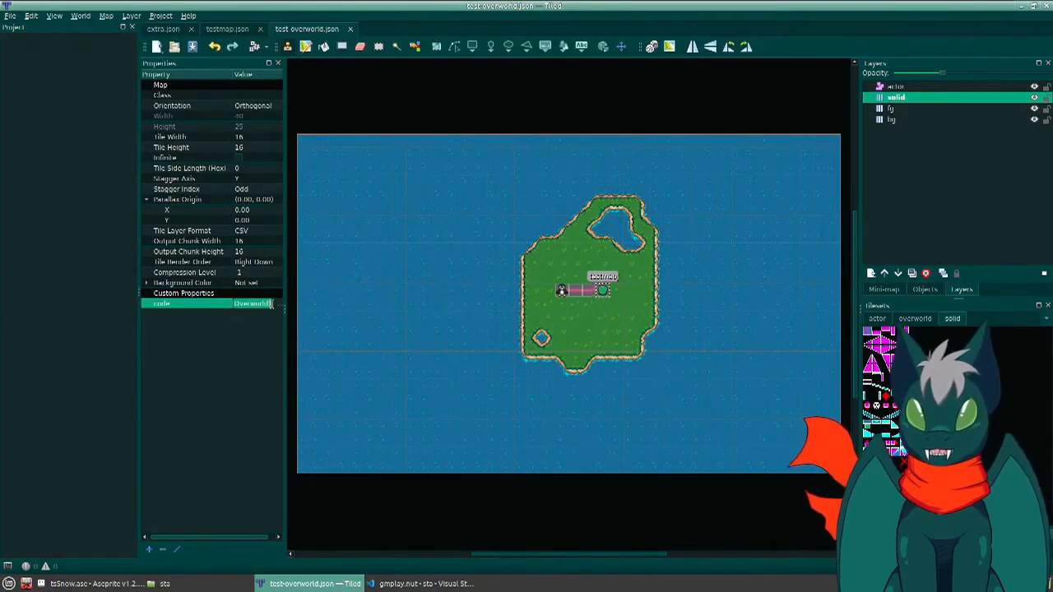
left_click(268, 307)
left_click(270, 306)
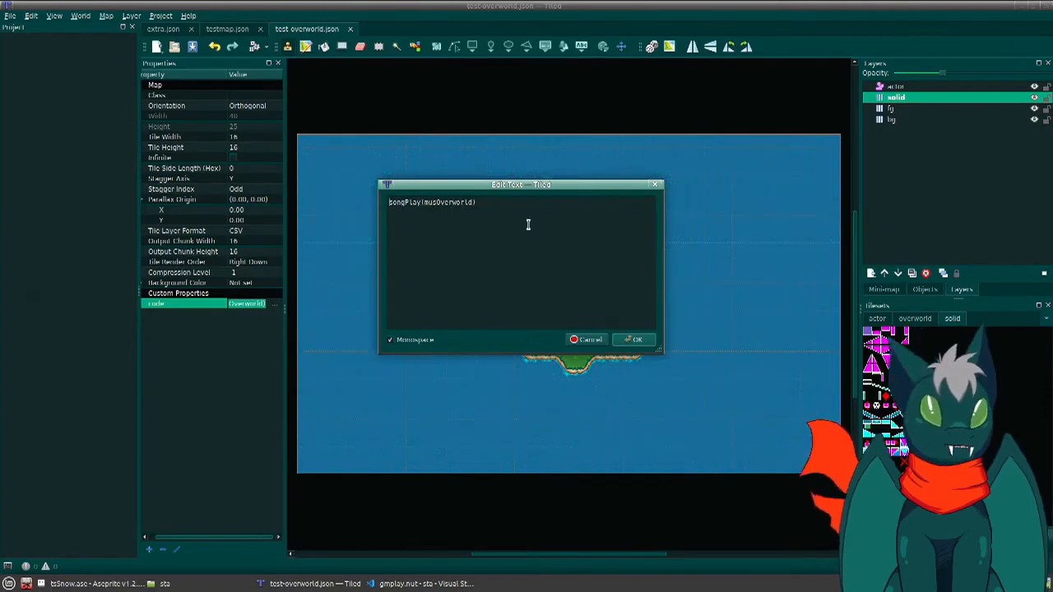
left_click(654, 185)
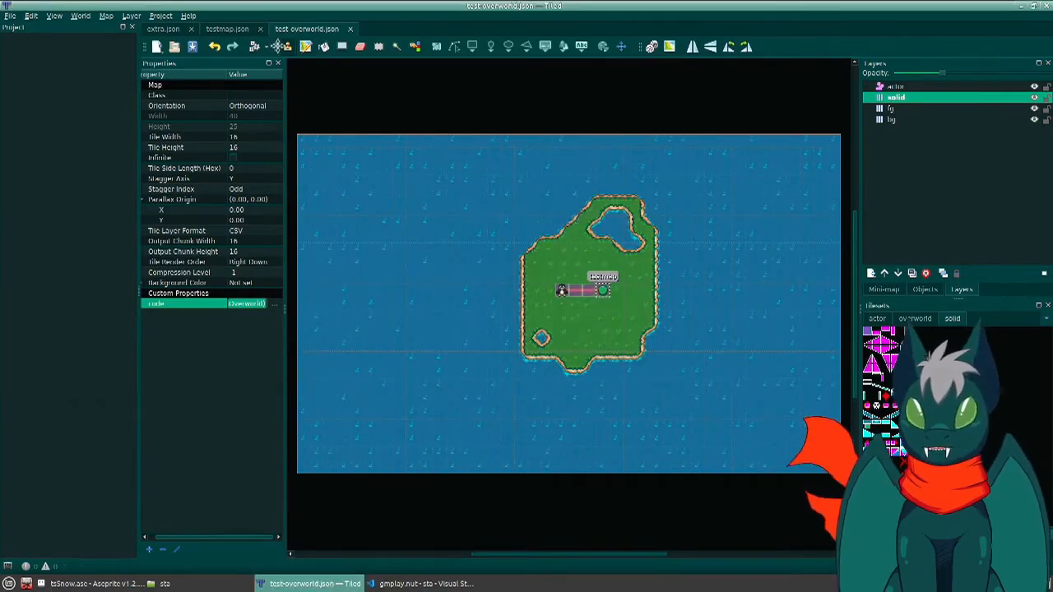
- Switch to testmap.json and inspect the code custom property in its map properties
left_click(228, 30)
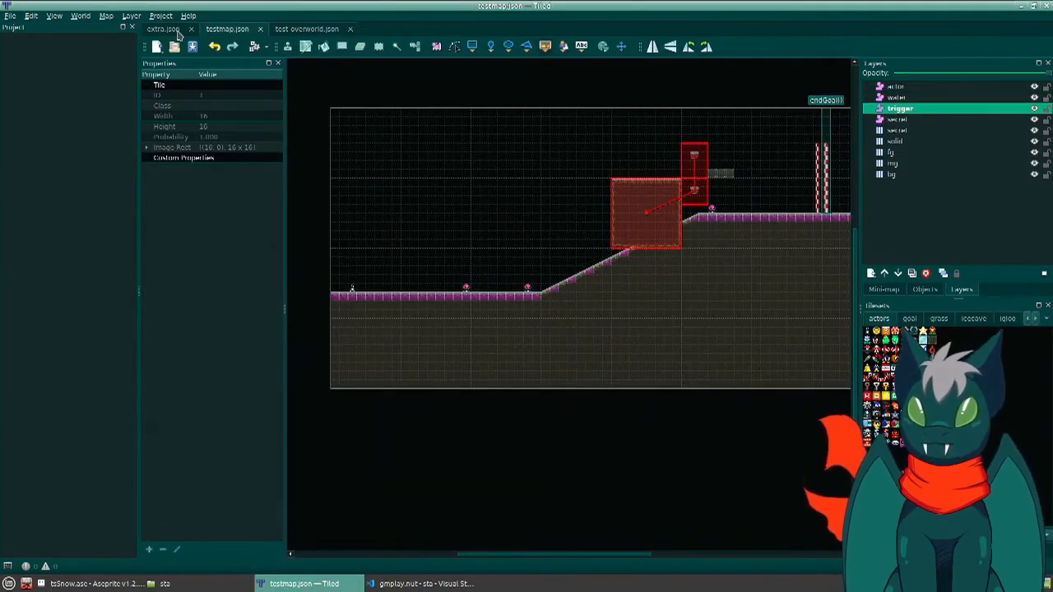
left_click(108, 17)
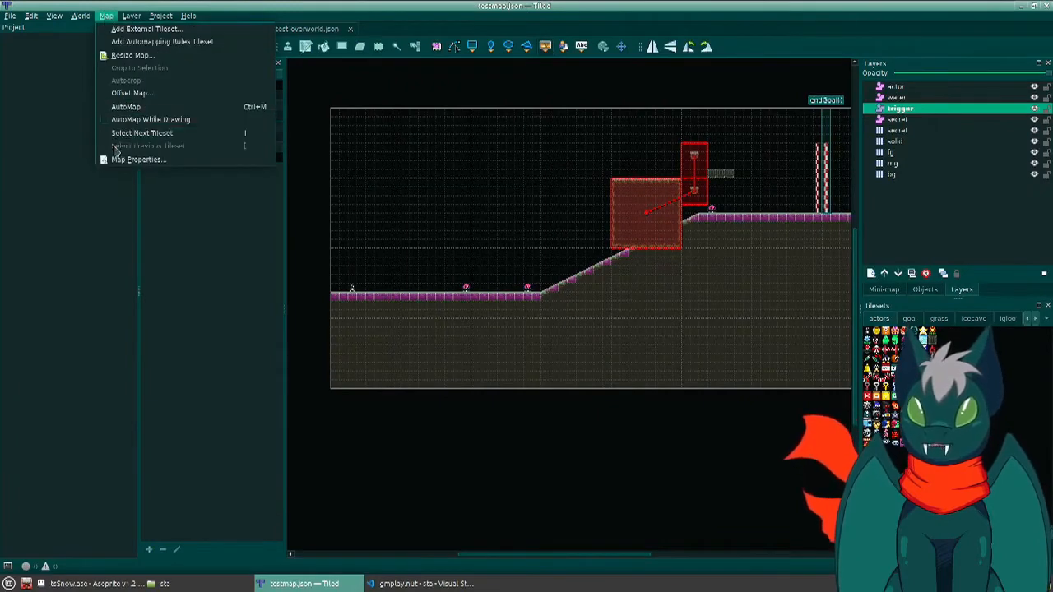
left_click(117, 160)
left_click(263, 316)
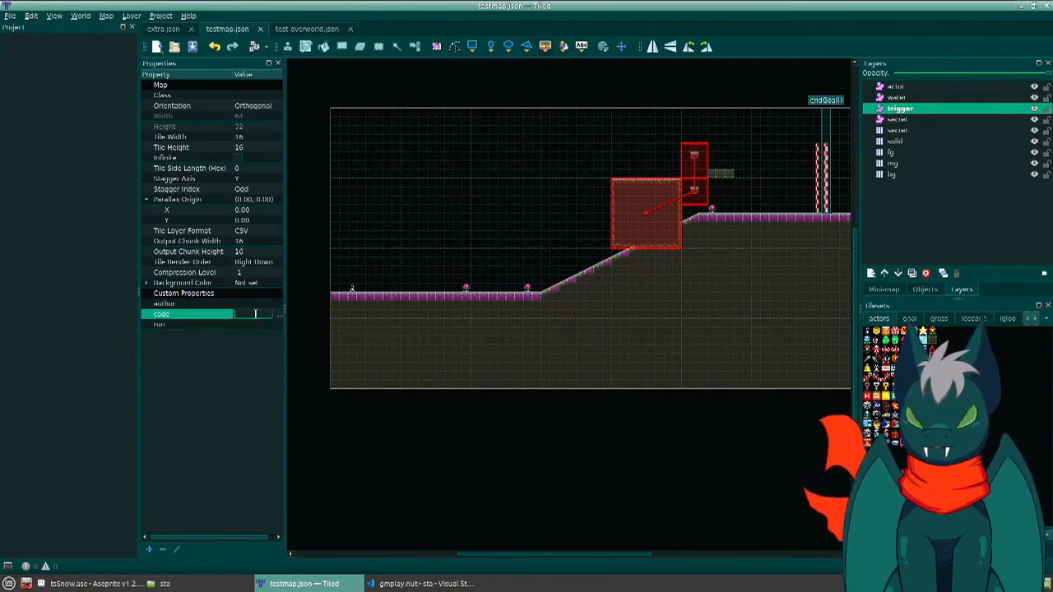
left_click(275, 316)
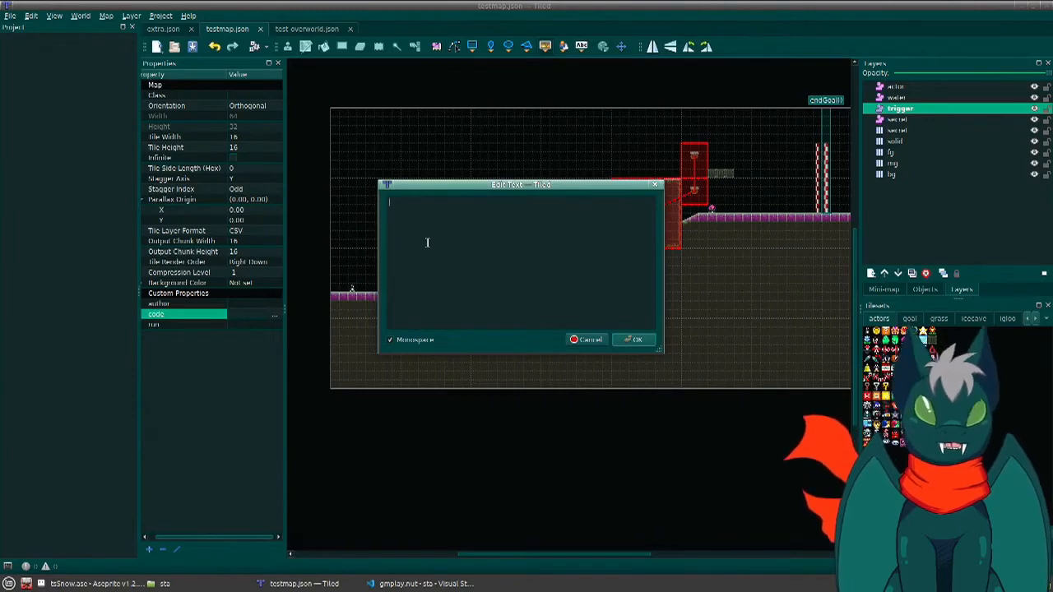
left_click(654, 185)
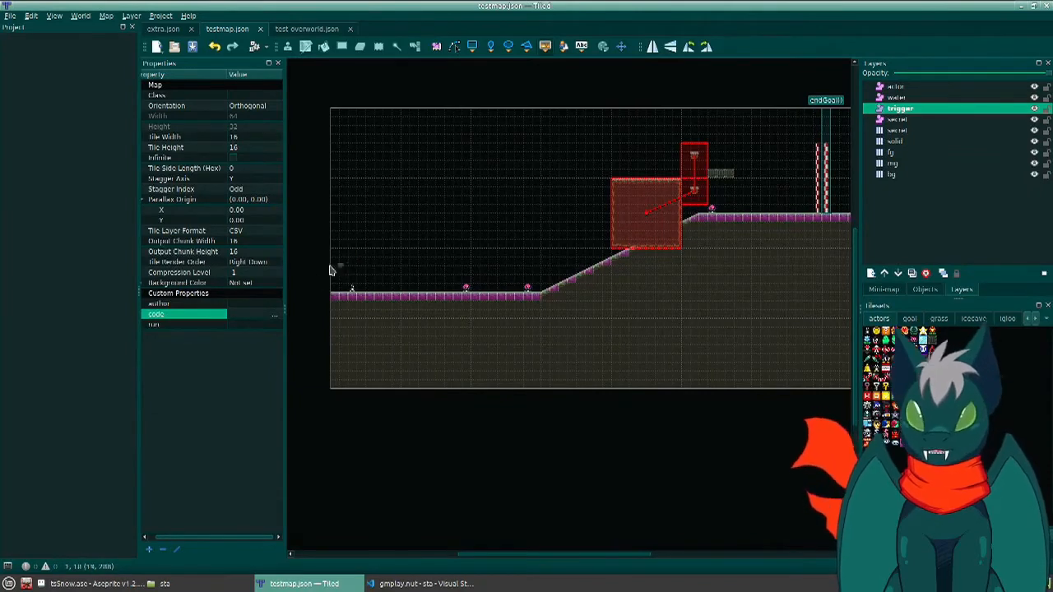
- Set testmap's author custom property to the placeholder "Your Name" and save the map
left_click(236, 323)
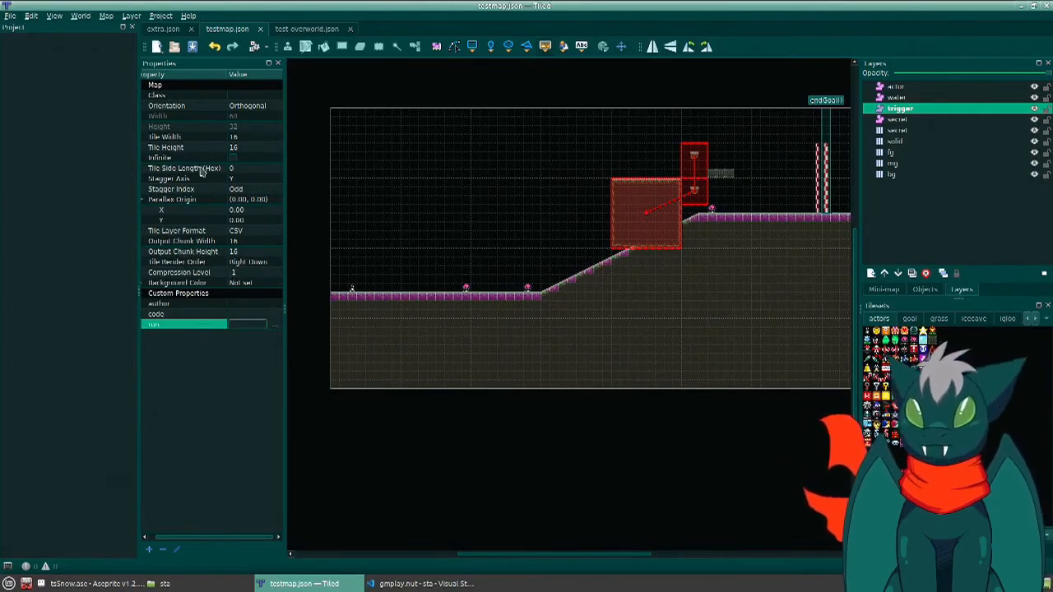
left_click(235, 306)
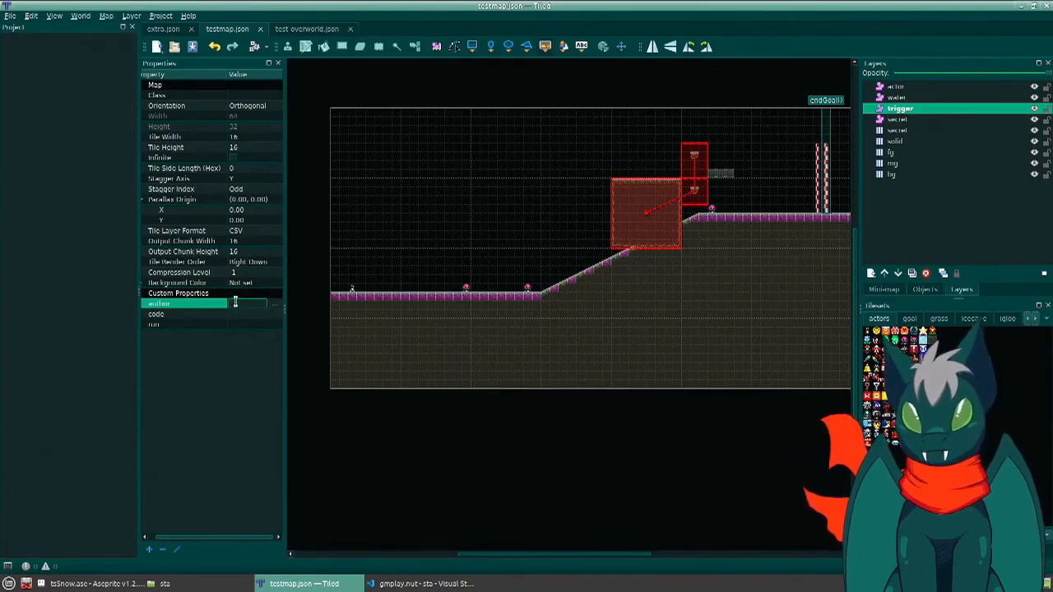
type("Your Name")
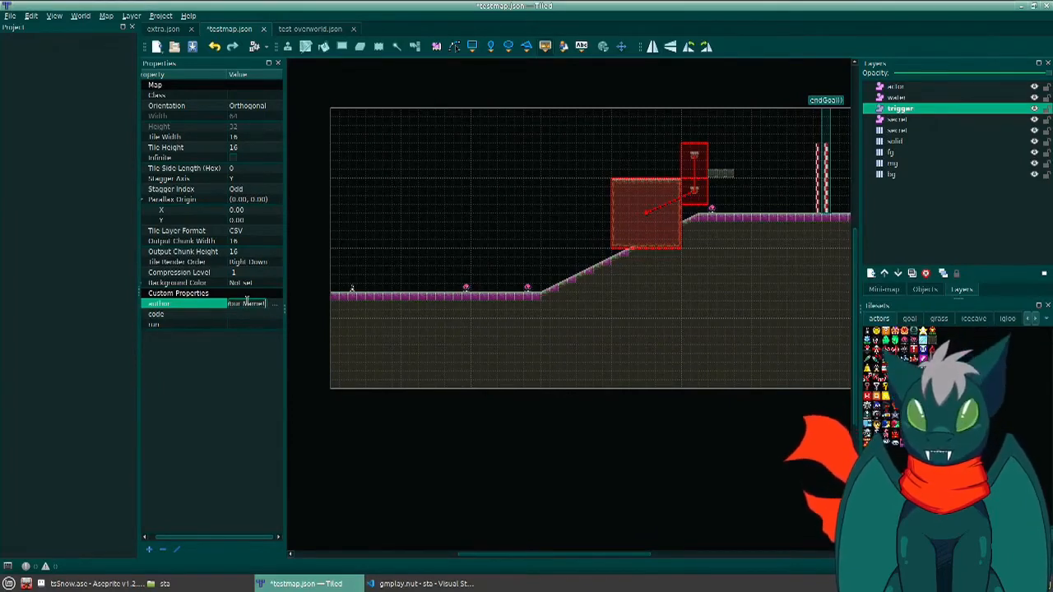
key("ctrl+s")
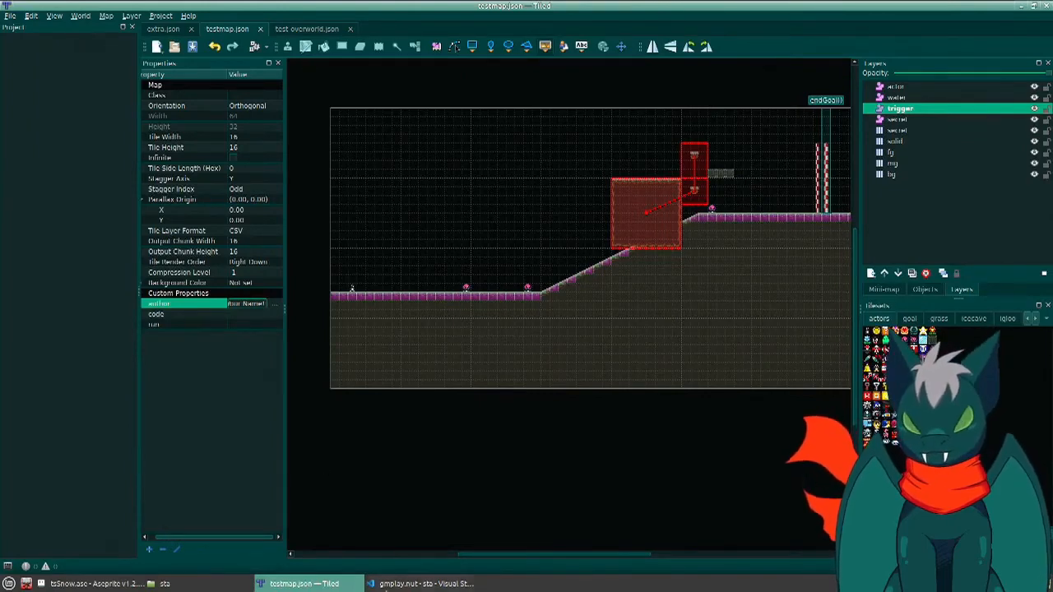
- Switch to the file manager and copy info.json, script.nut and text.json from the contrib/extras folder
left_click(387, 584)
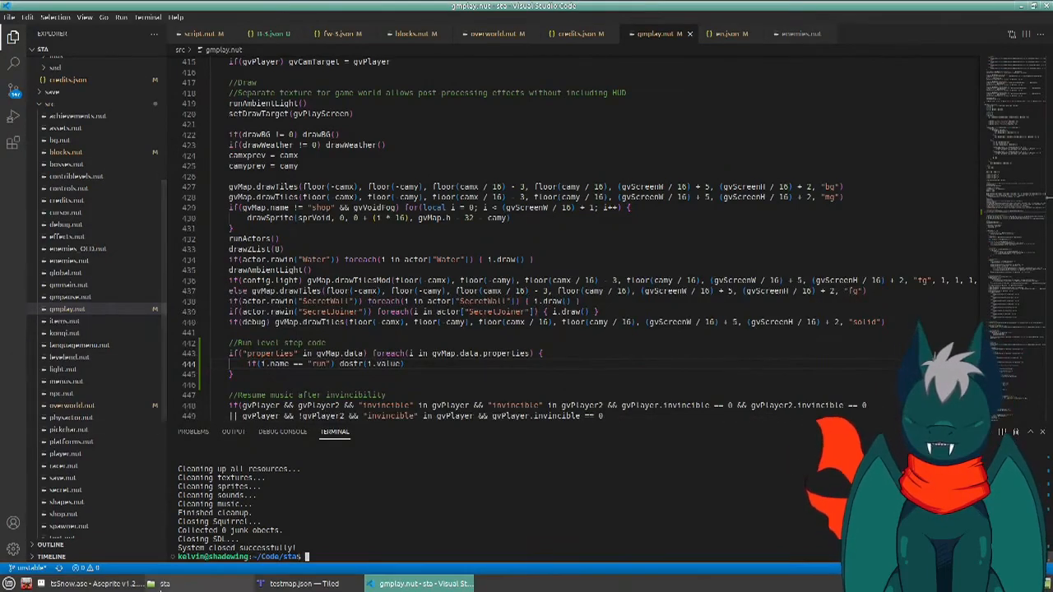
left_click(164, 585)
double_click(149, 87)
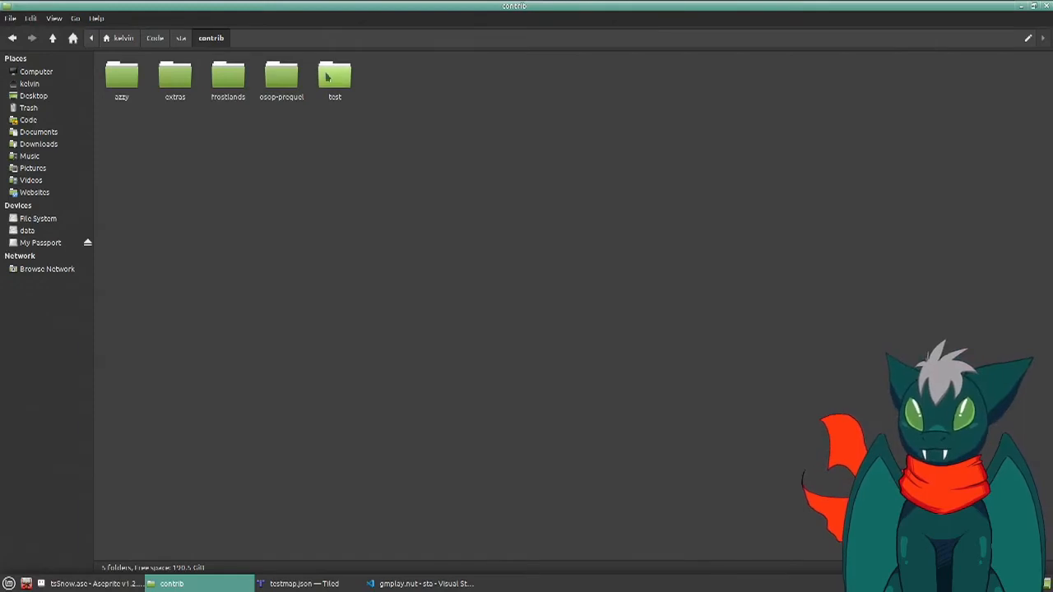
double_click(178, 83)
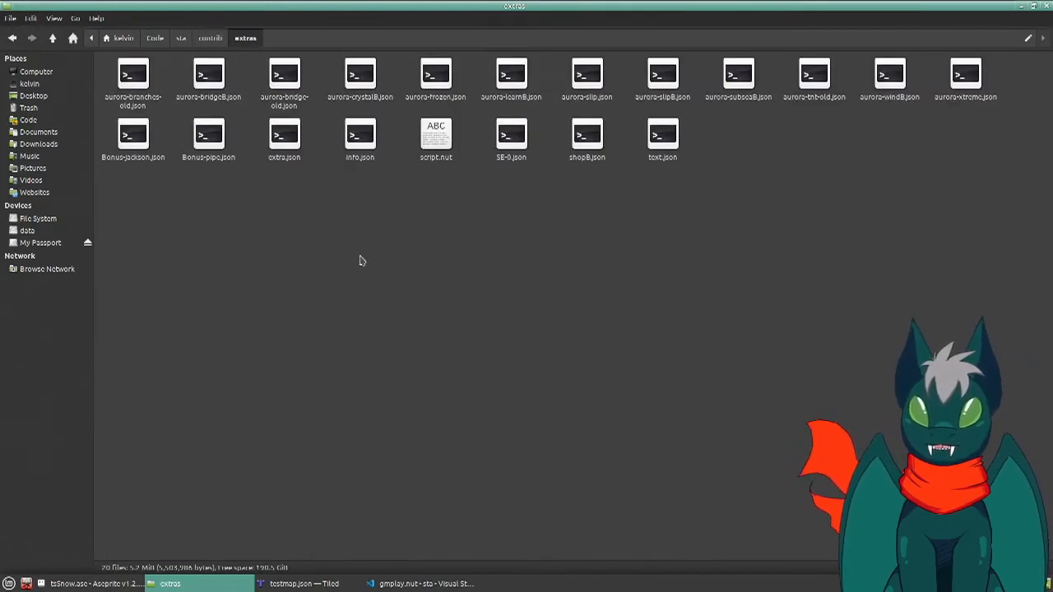
left_click(436, 135)
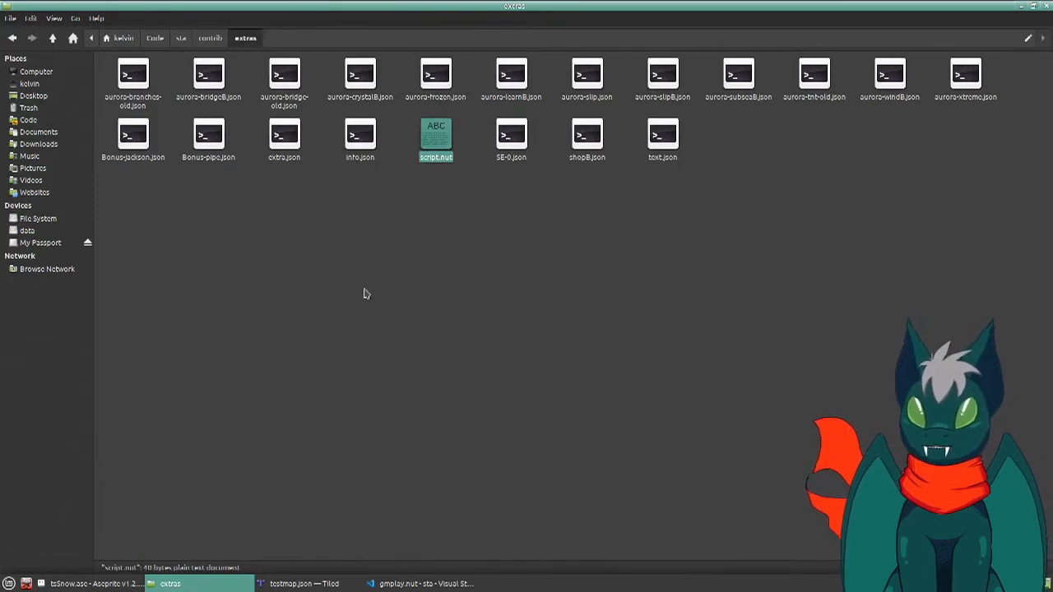
left_click(366, 156, "ctrl")
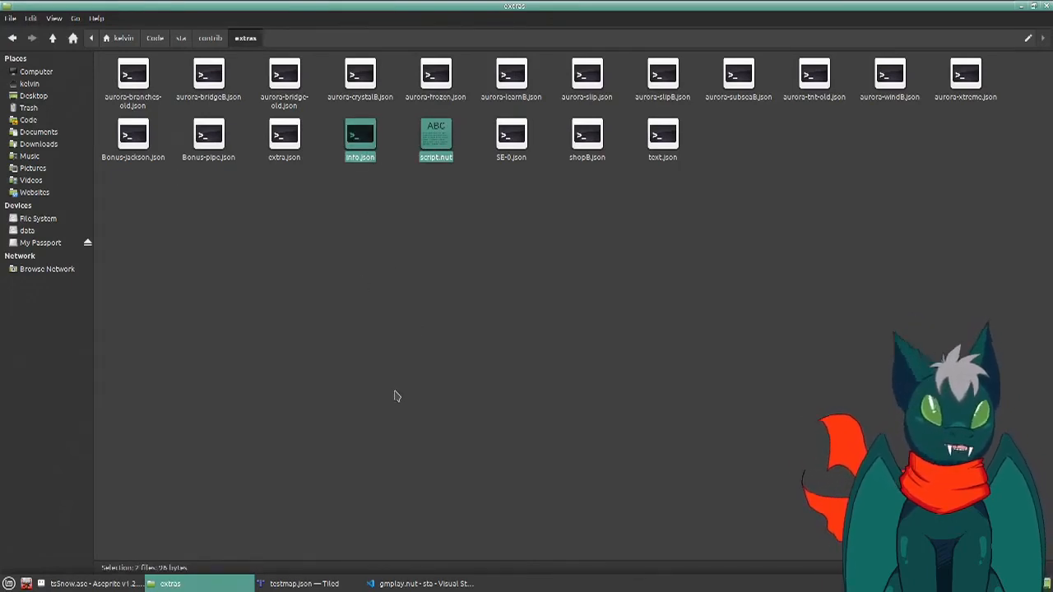
left_click(662, 137, "ctrl")
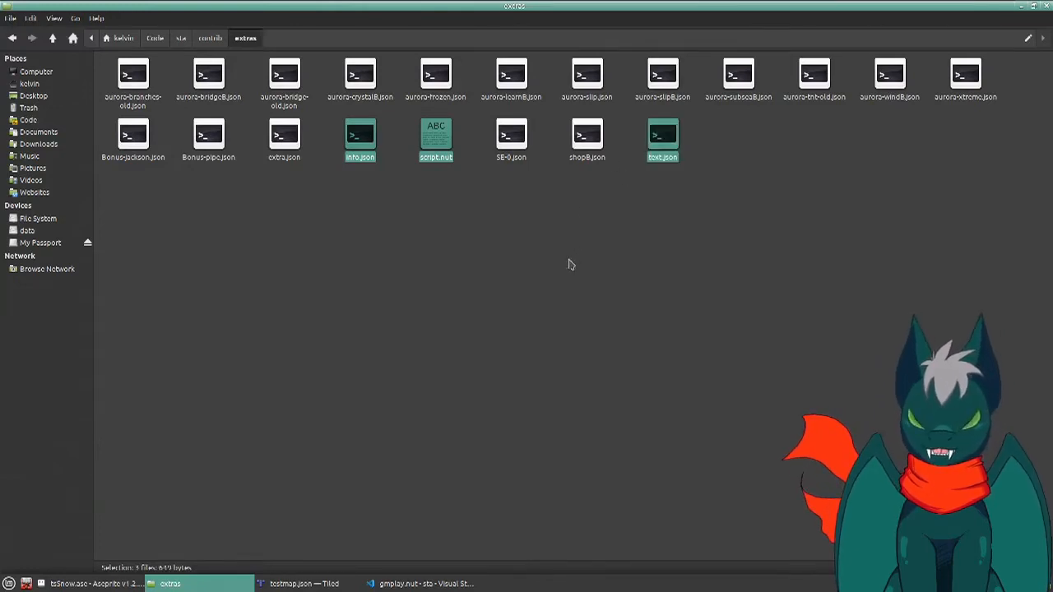
left_click(496, 345)
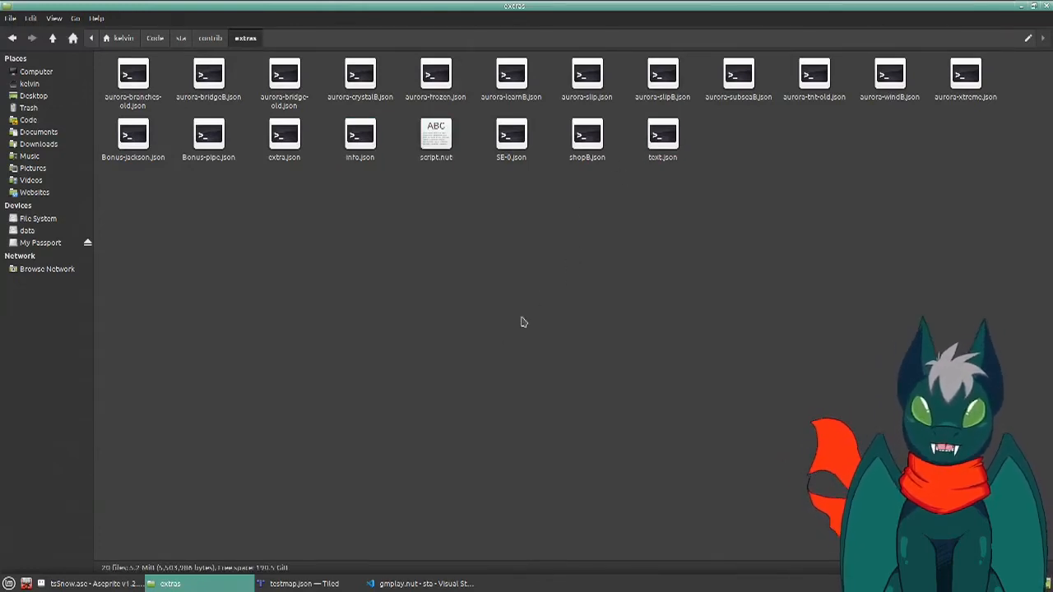
- Paste the three copied files into the contrib/test folder
key("alt+Up")
key("Right")
key("Right")
key("Right")
key("Return")
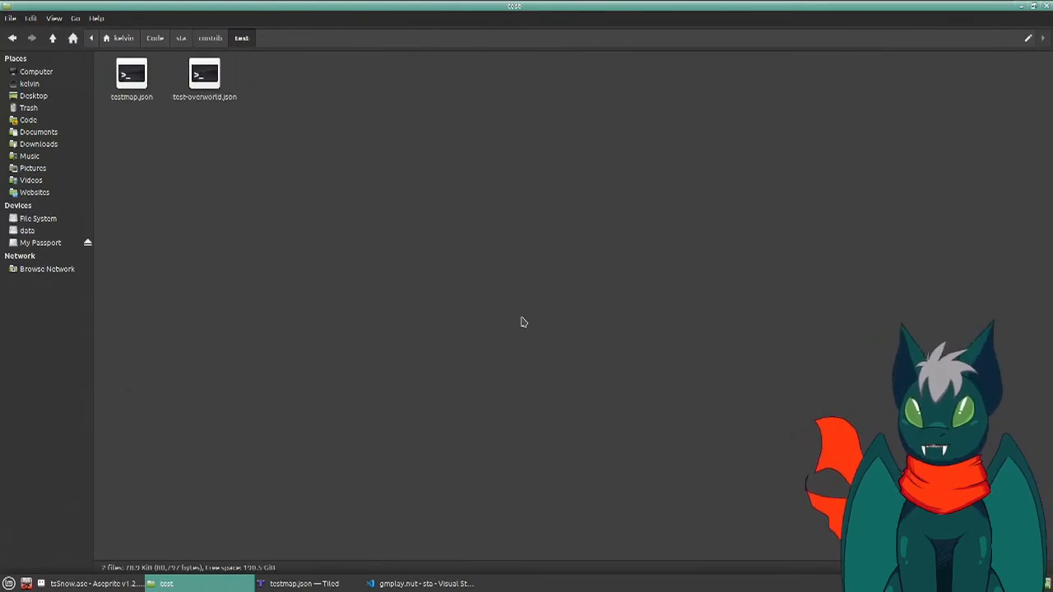
key("ctrl+v")
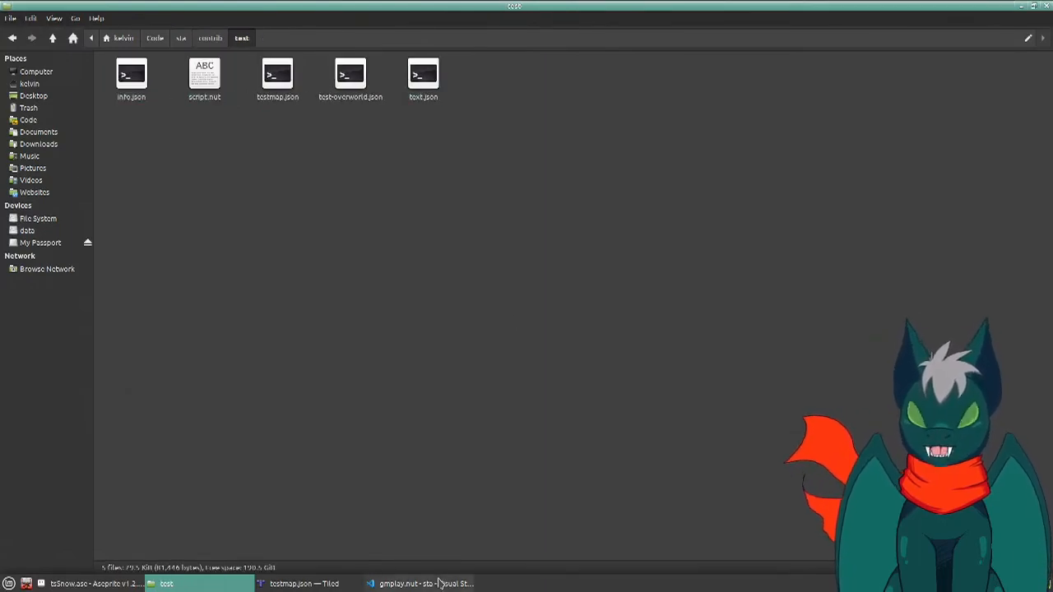
- Switch to Visual Studio Code, enlarge the interface, hide the terminal and open info.json from the contrib/test folder
left_click(442, 583)
scroll(98, 247, "up", 5)
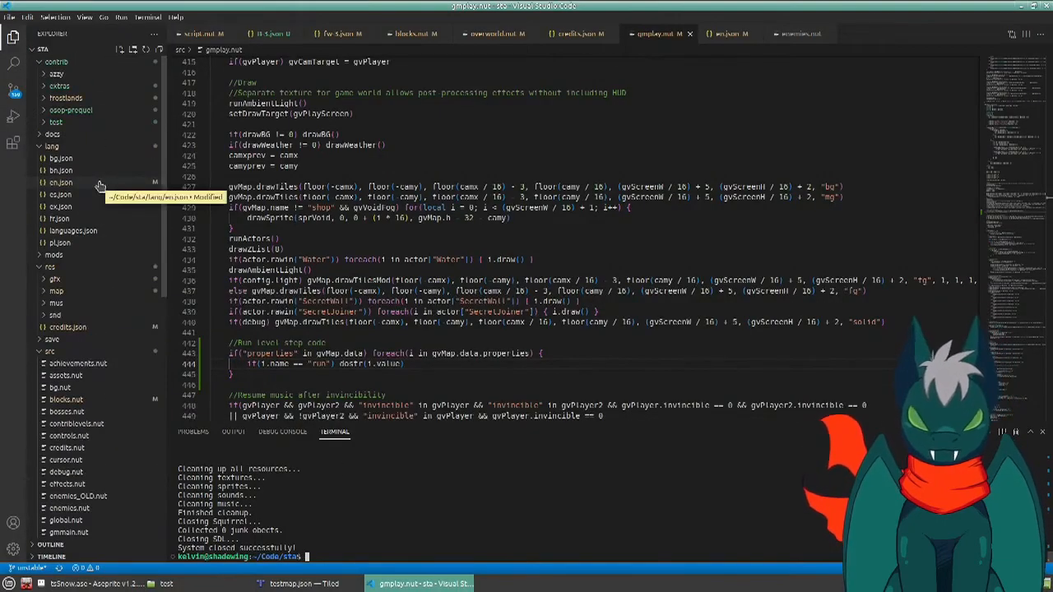
key("ctrl+plus")
key("ctrl+plus")
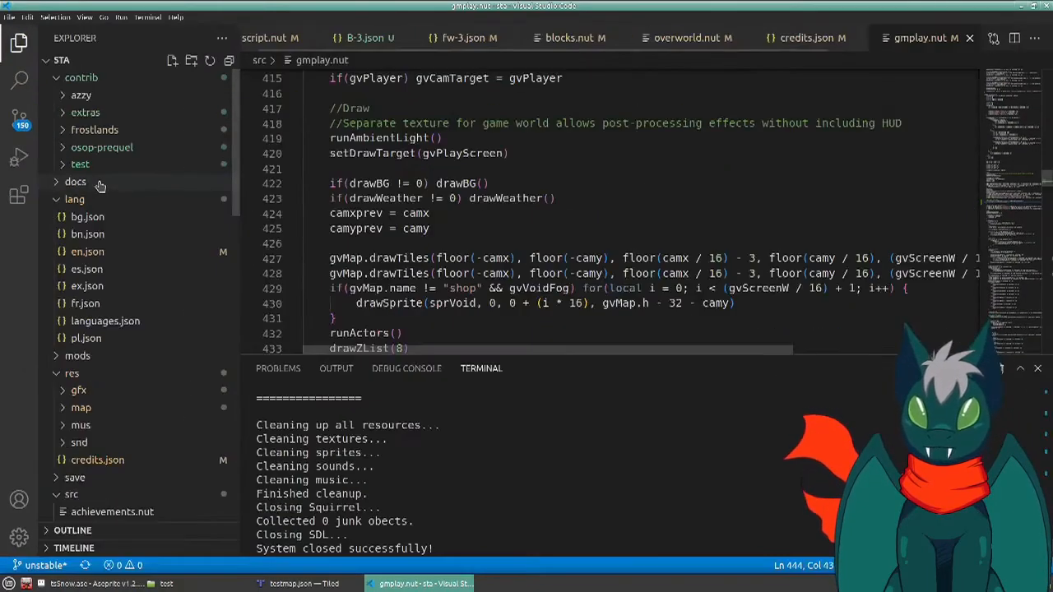
key("ctrl+j")
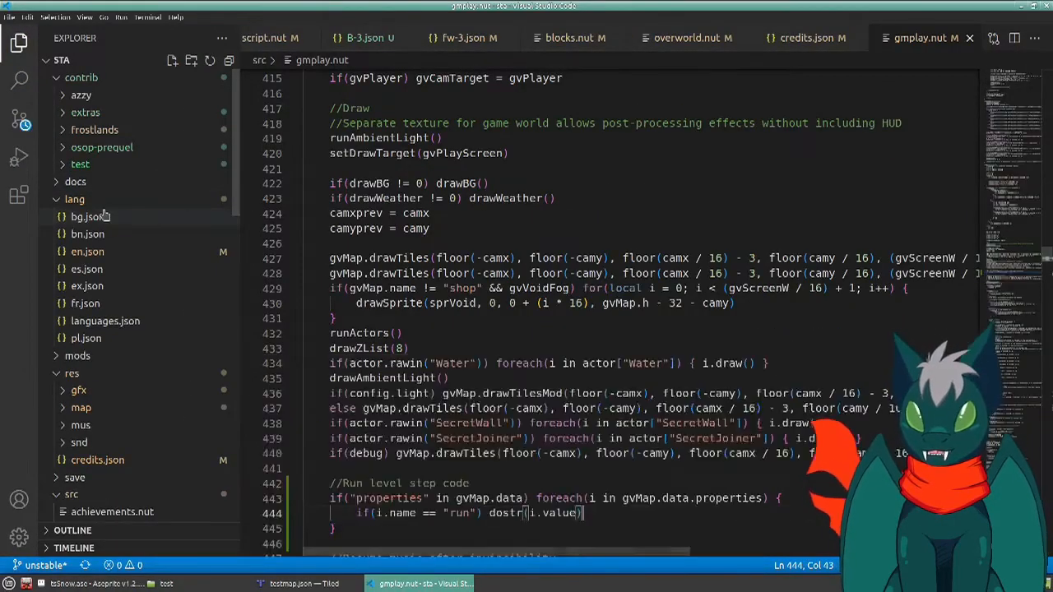
left_click(112, 164)
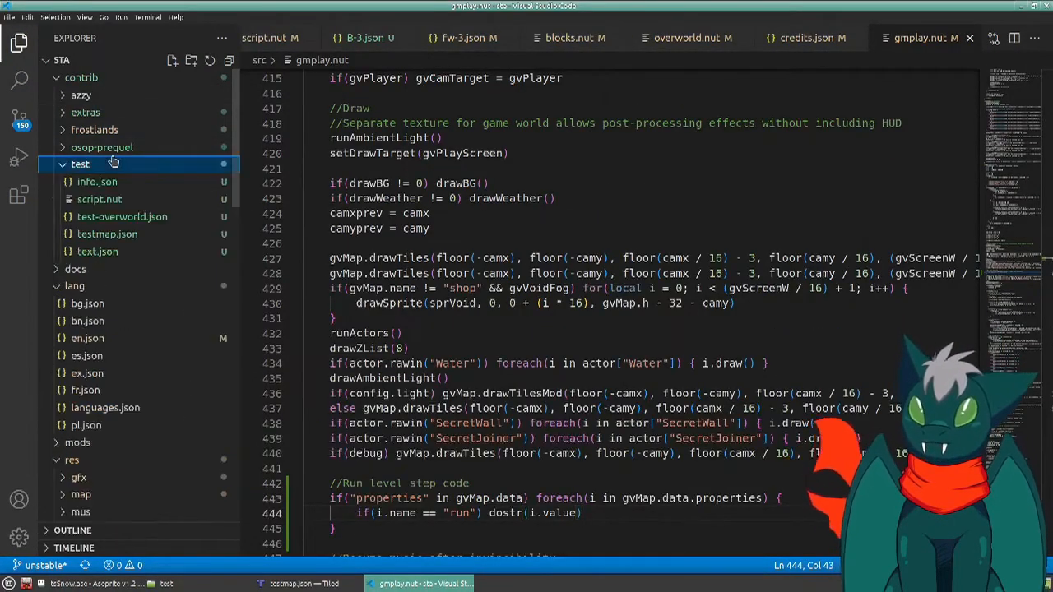
left_click(111, 181)
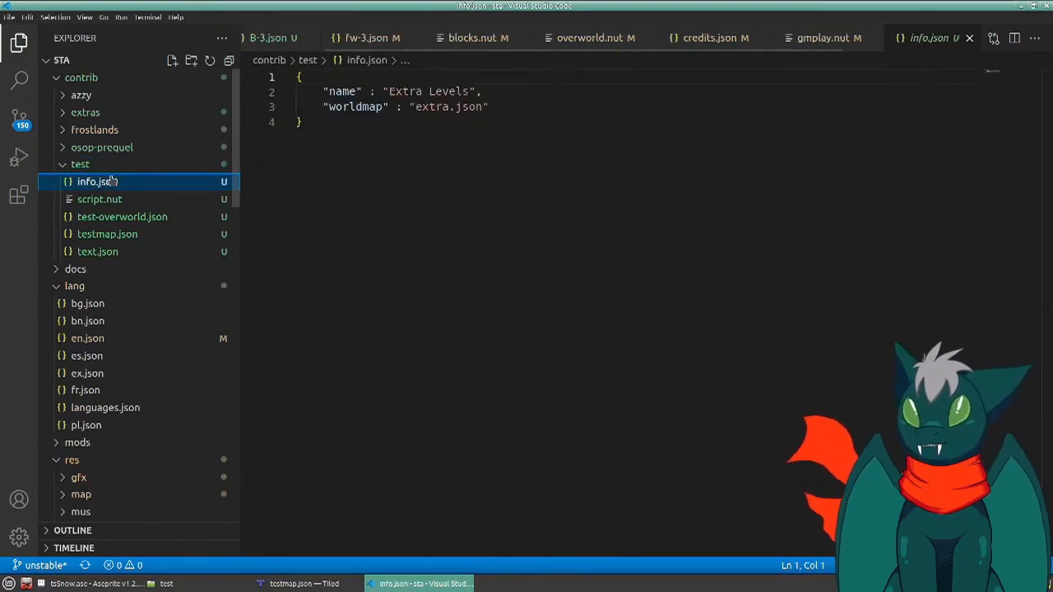
- Set the name in info.json to "My Test World" and the worldmap to "test-overworld.json", and save the file
left_click_drag(389, 92, 468, 93)
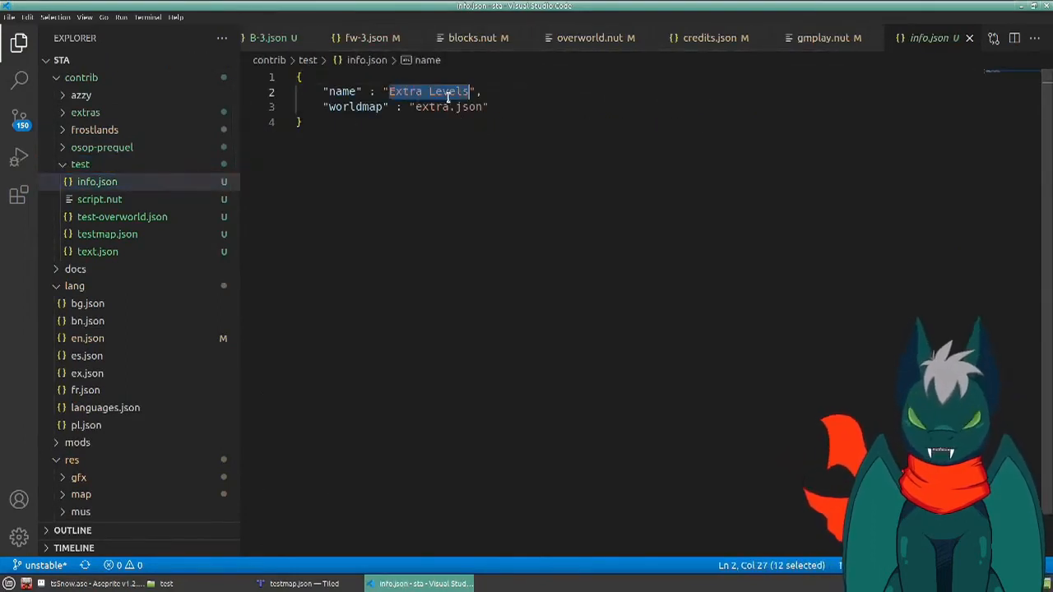
type("My test ")
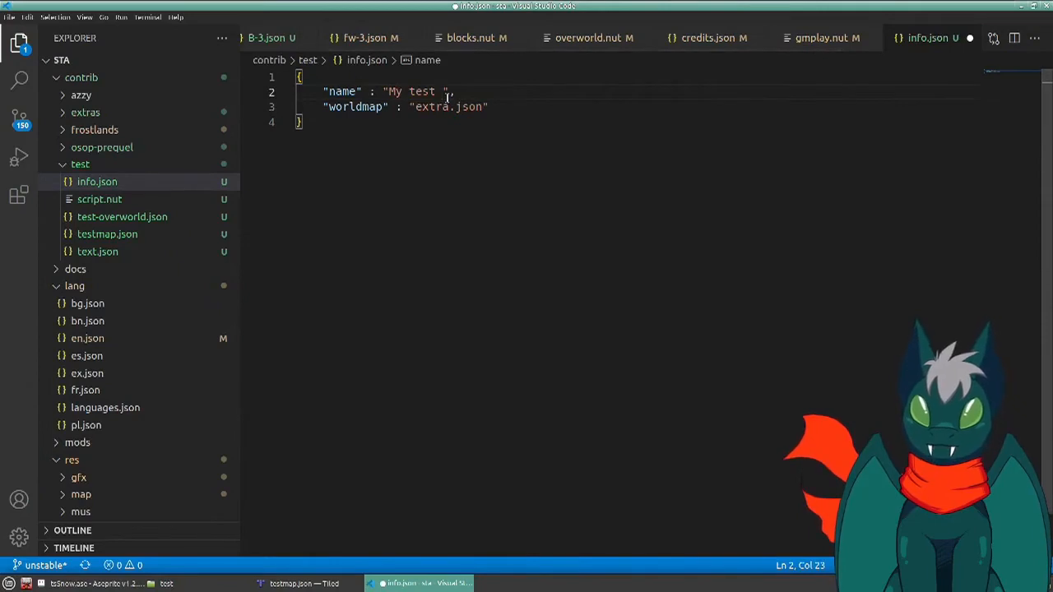
type("Test World")
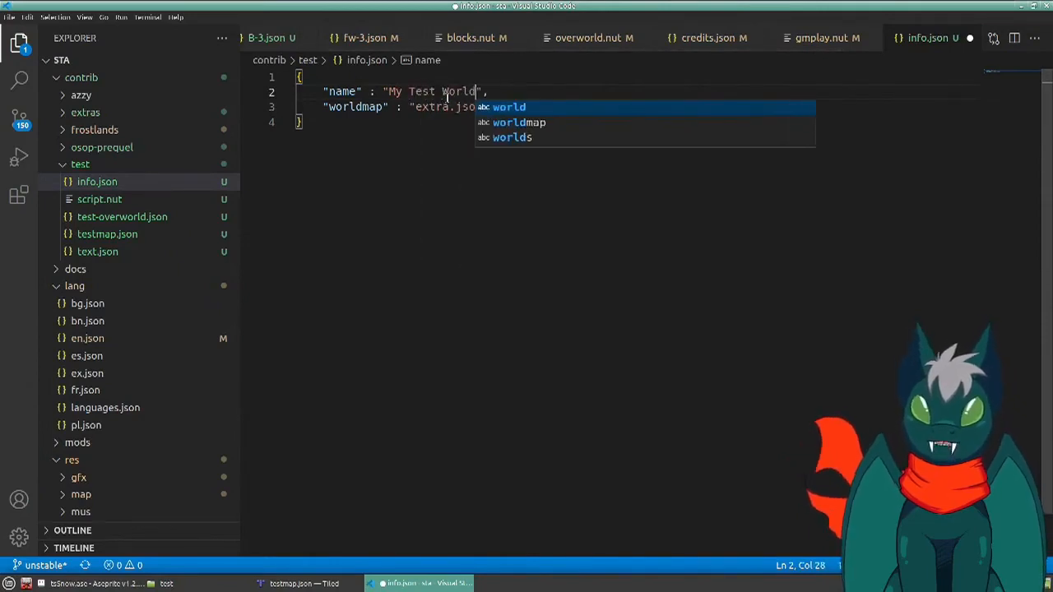
double_click(432, 107)
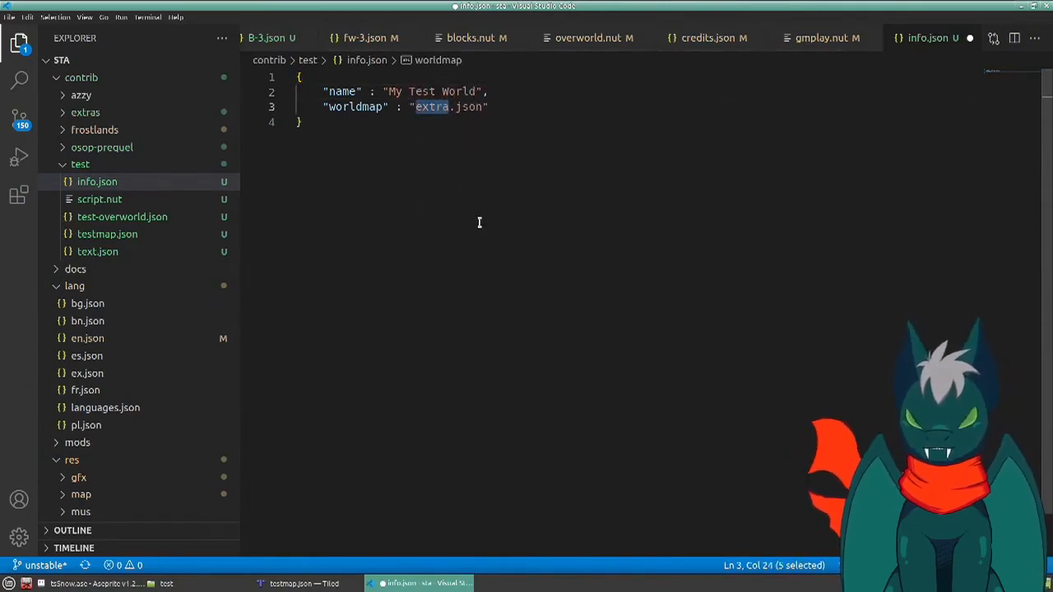
type("test-o")
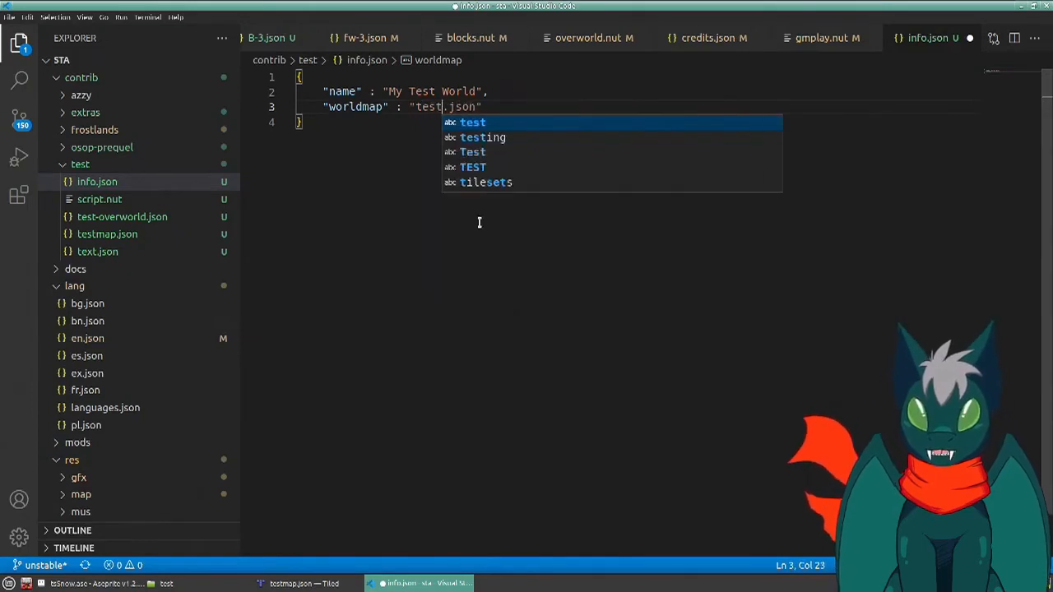
type("verworld")
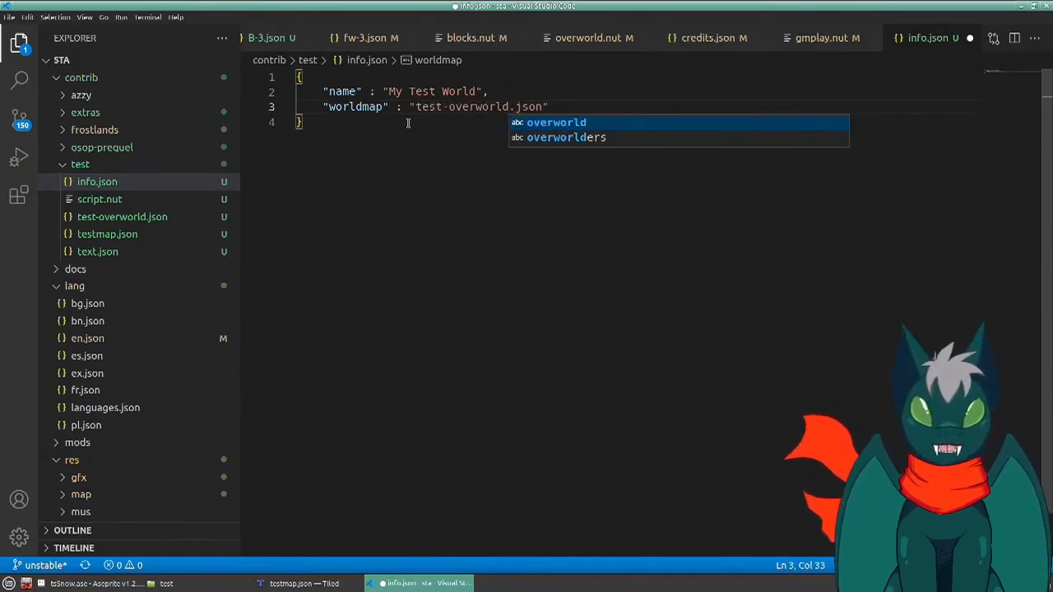
left_click(424, 335)
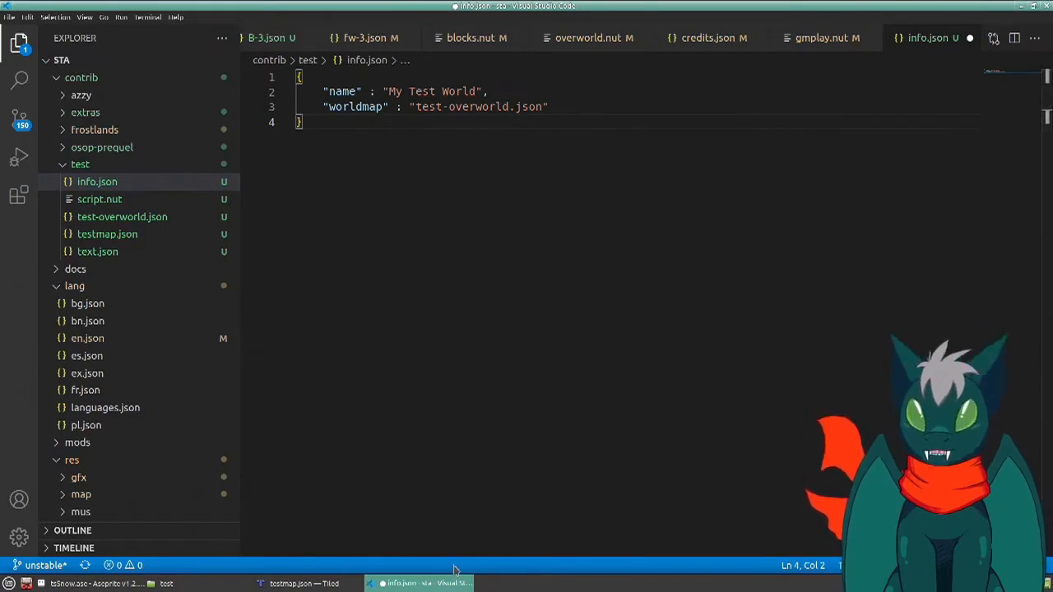
key("ctrl+s")
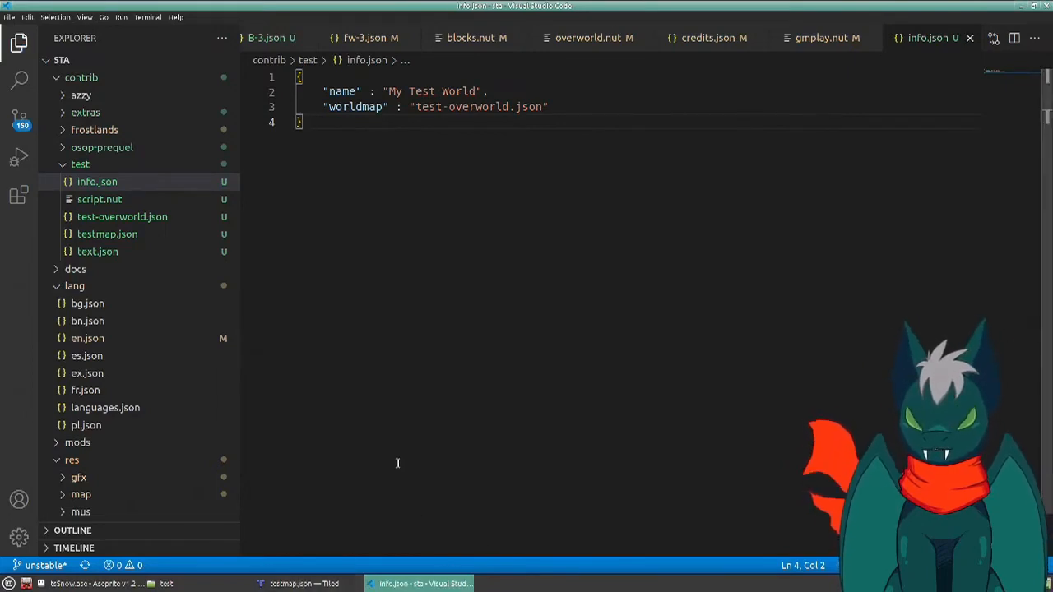
- Run brux in the terminal, check for My Test World among the game's contrib levels, and quit the game
key("ctrl+grave")
key("Up")
key("Return")
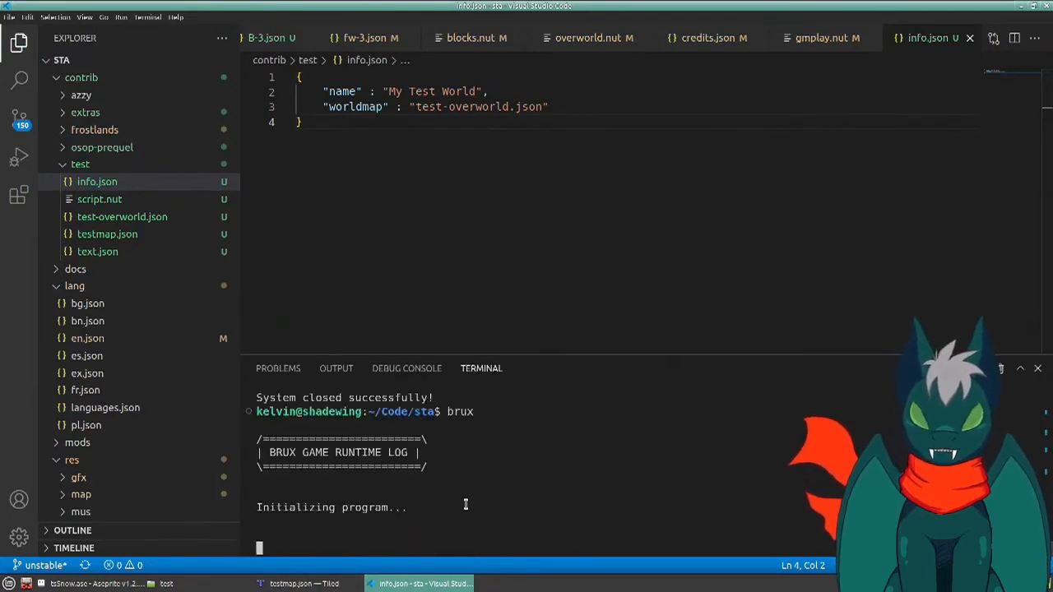
key("Down")
key("Down")
key("Down")
key("Return")
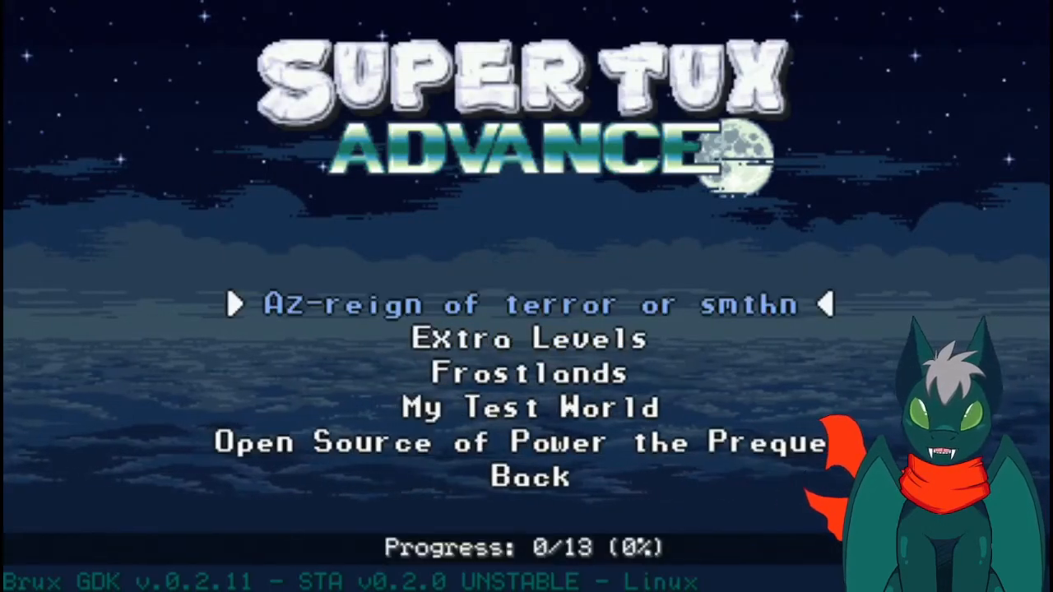
key("Down")
key("Down")
key("Down")
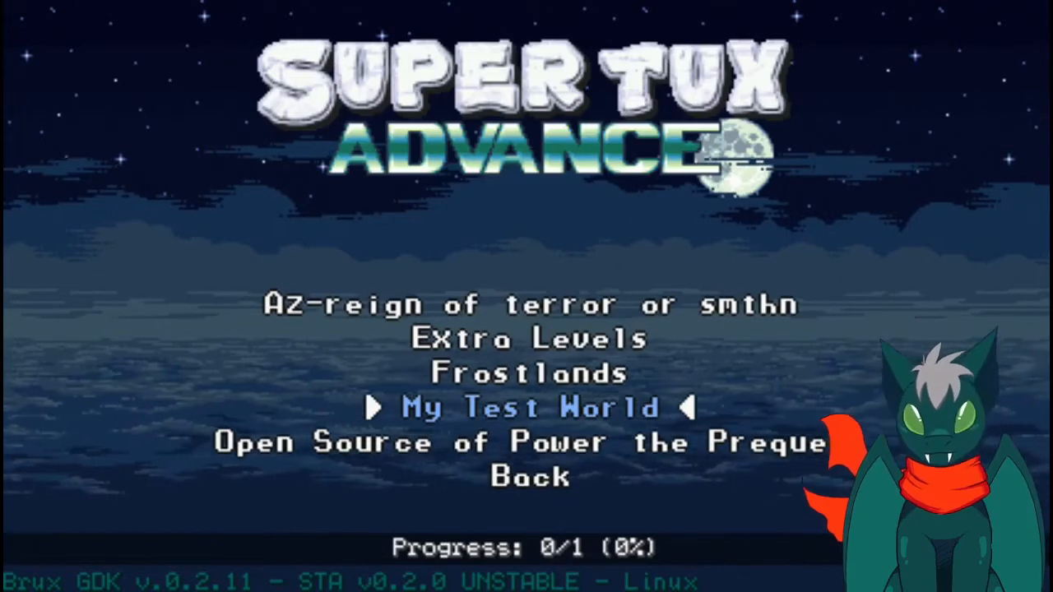
key("alt+F4")
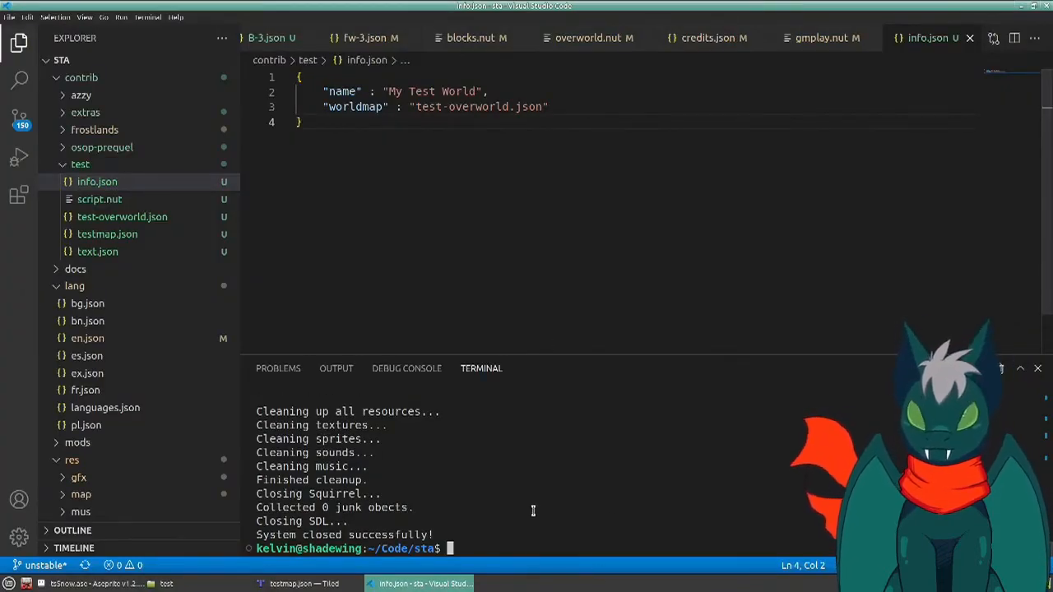
- Run brux again, open My Test World from the contrib levels to view its overworld, and quit the game
key("Up")
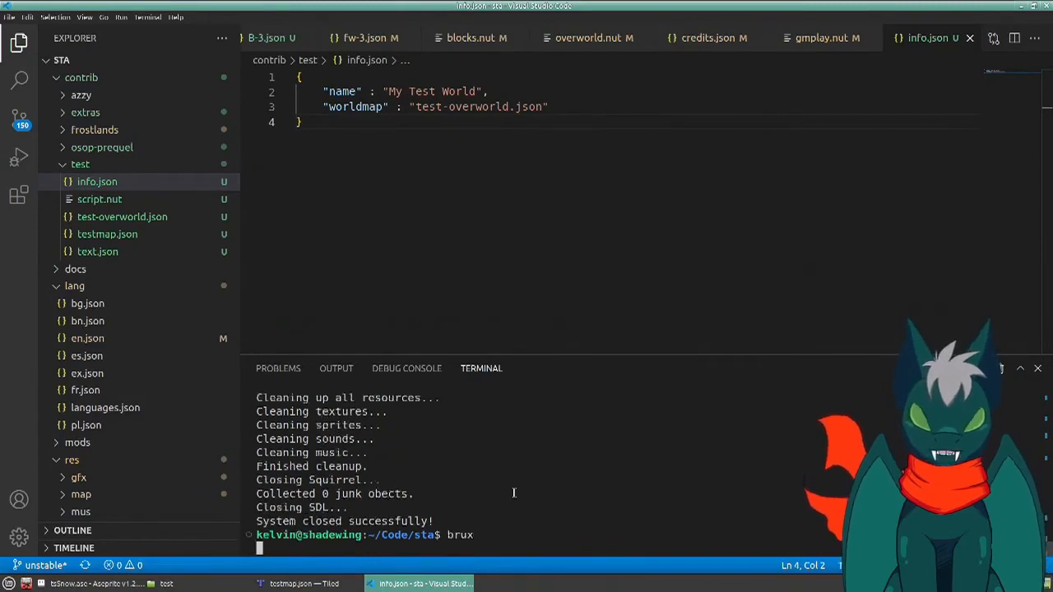
key("Return")
key("Down")
key("Down")
key("Down")
key("Return")
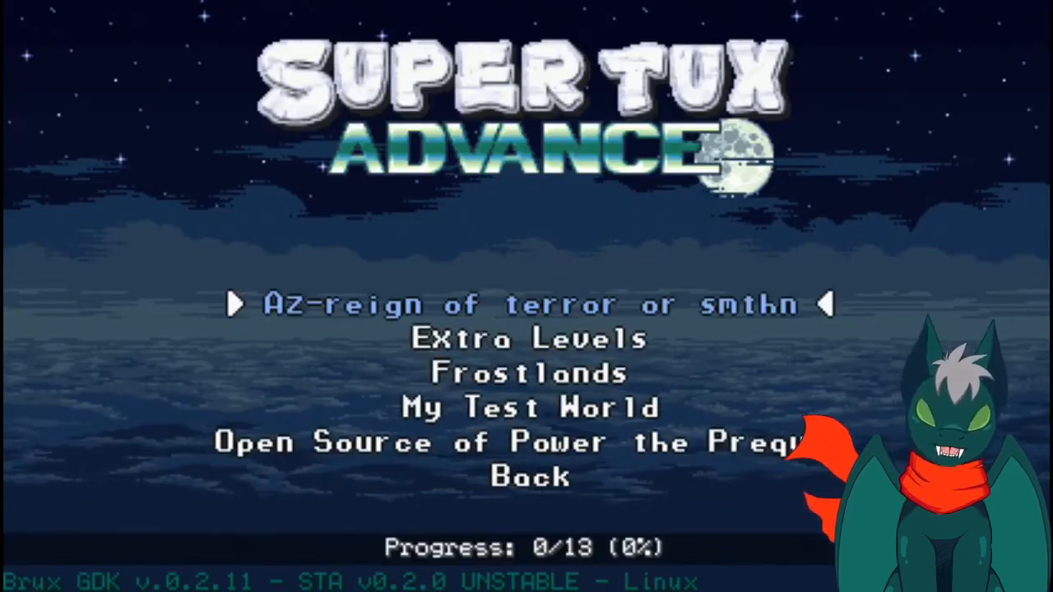
key("Down")
key("Down")
key("Down")
key("Return")
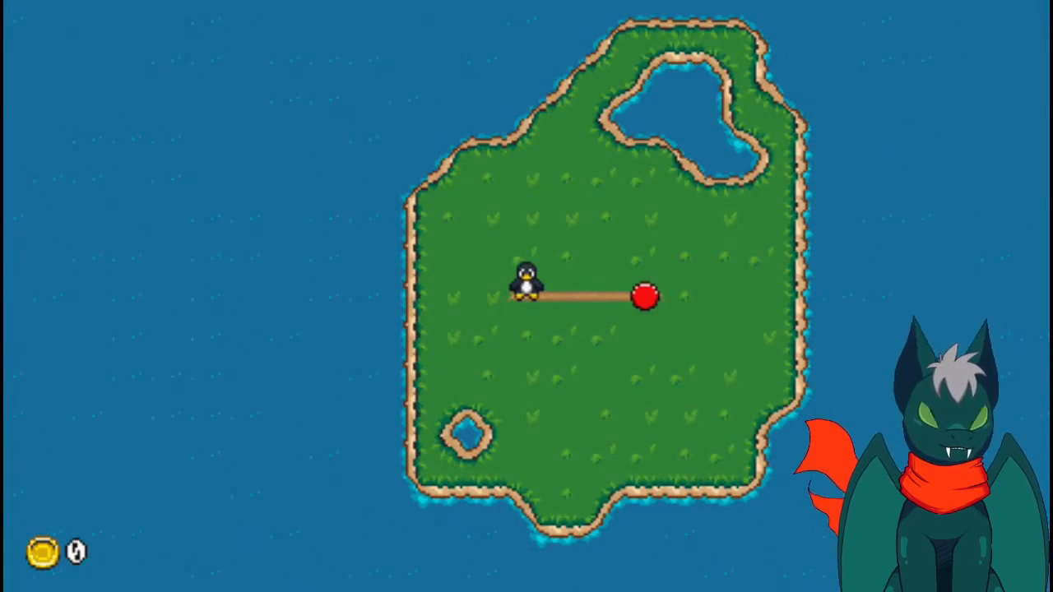
key("alt+F4")
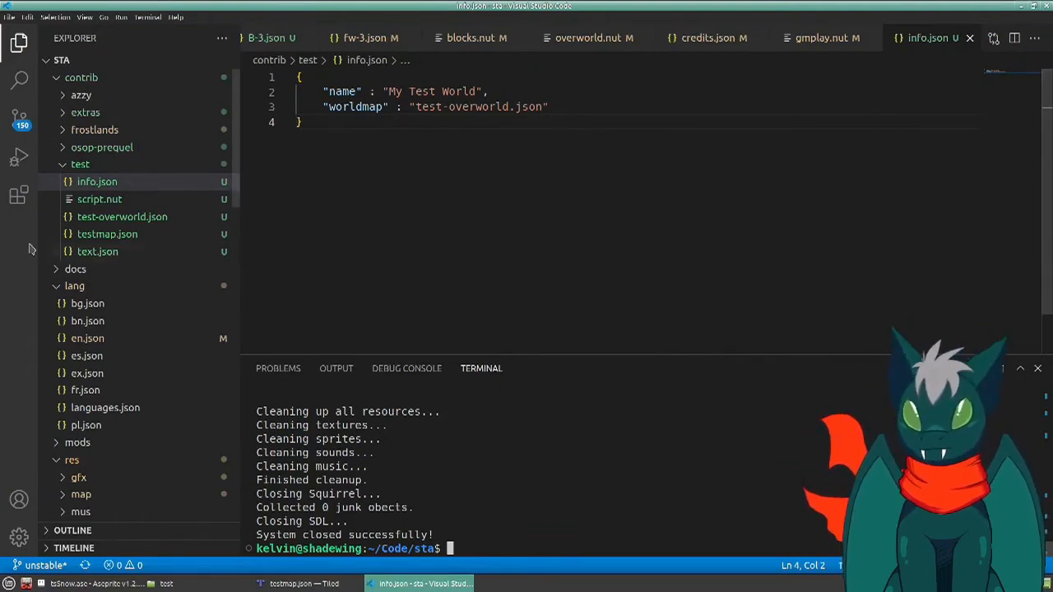
- Open text.json in contrib/test, delete all level entries except the first, and rename that entry's key to testmap
left_click(113, 254)
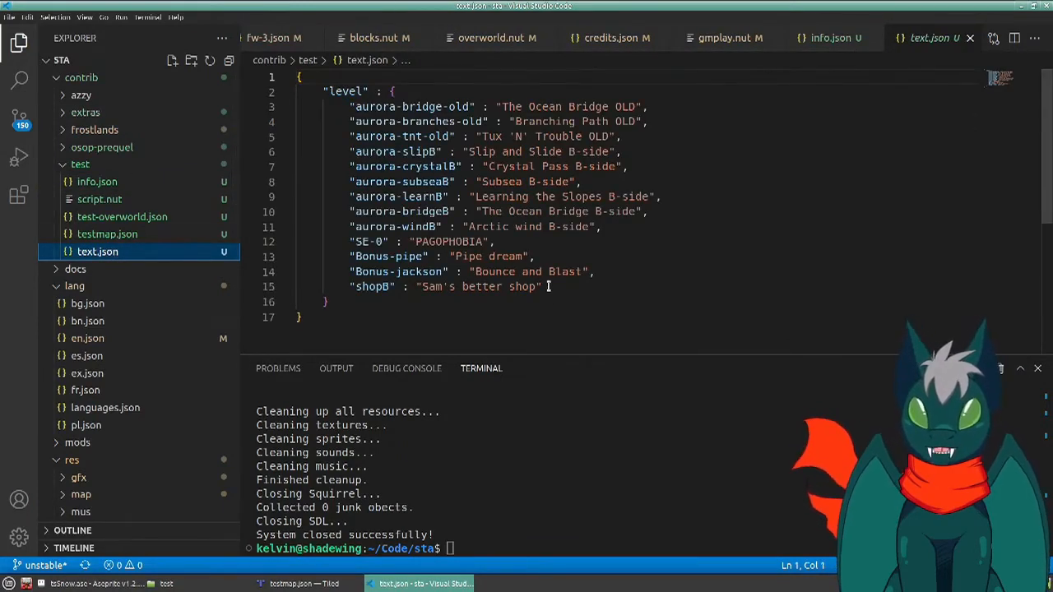
left_click_drag(550, 287, 644, 107)
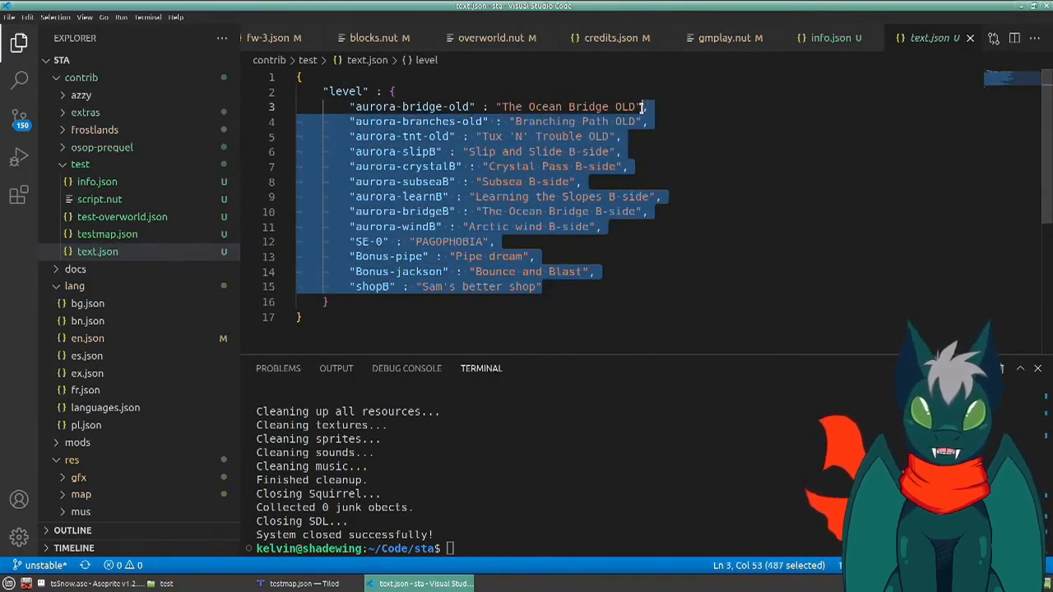
key("BackSpace")
left_click_drag(462, 108, 378, 108)
type("testmap")
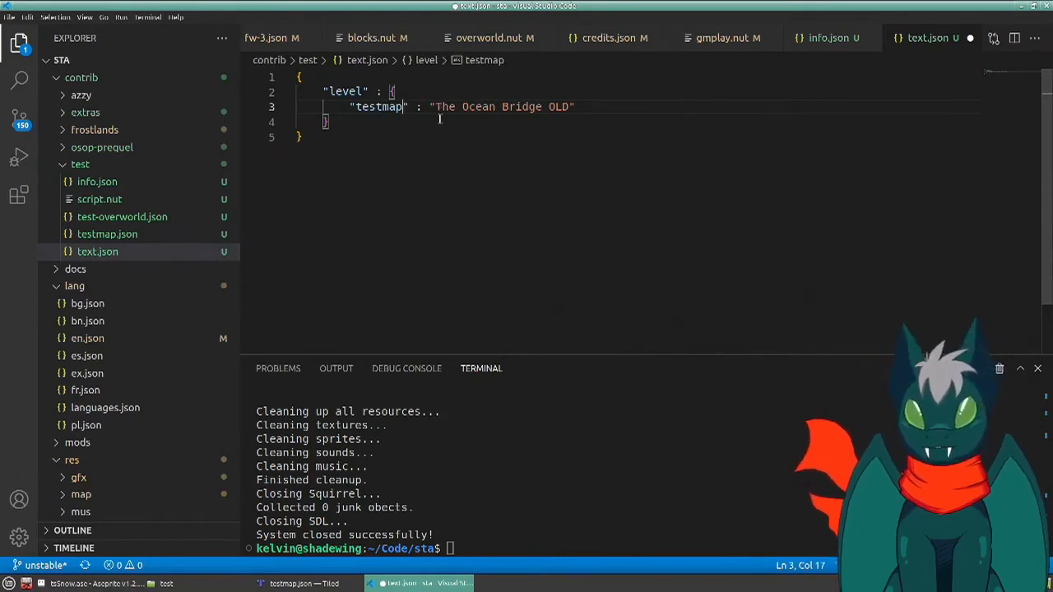
- Set the testmap entry's level title to "My Test Level" and save text.json
left_click_drag(445, 106, 554, 106)
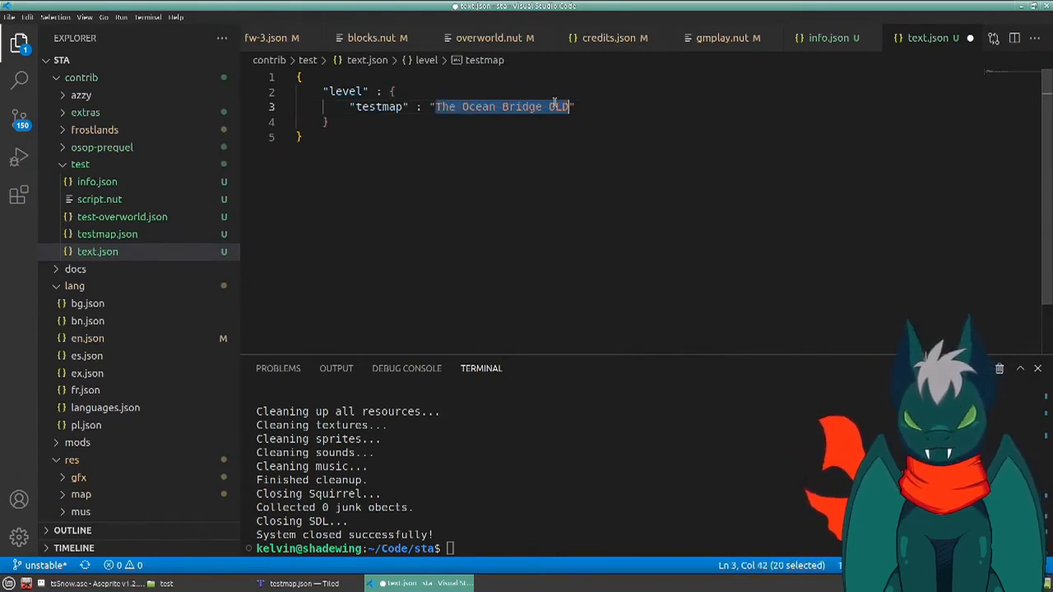
type("My Test L")
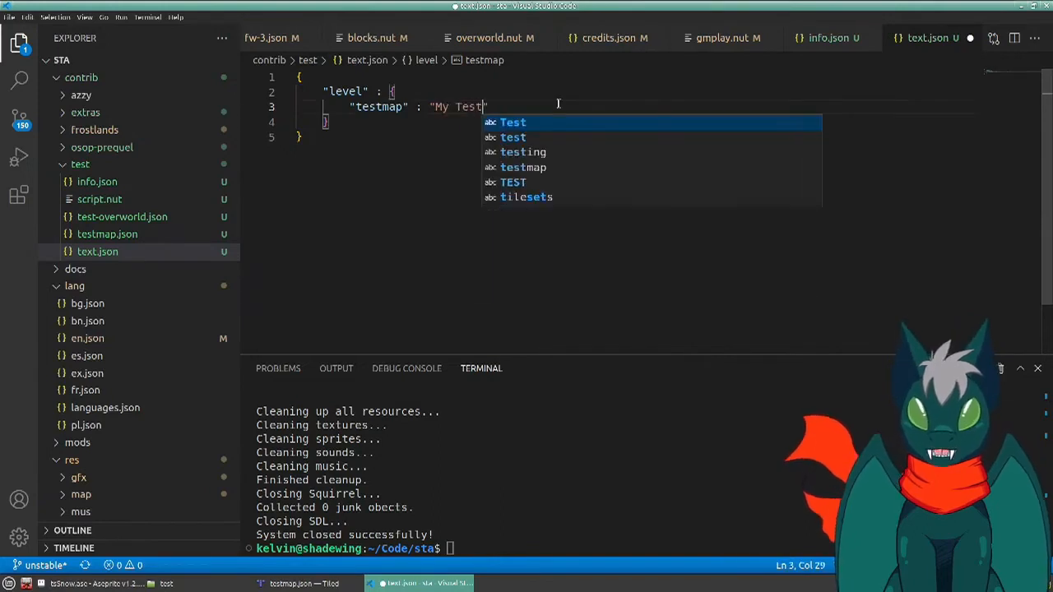
type("evel")
key("ctrl+s")
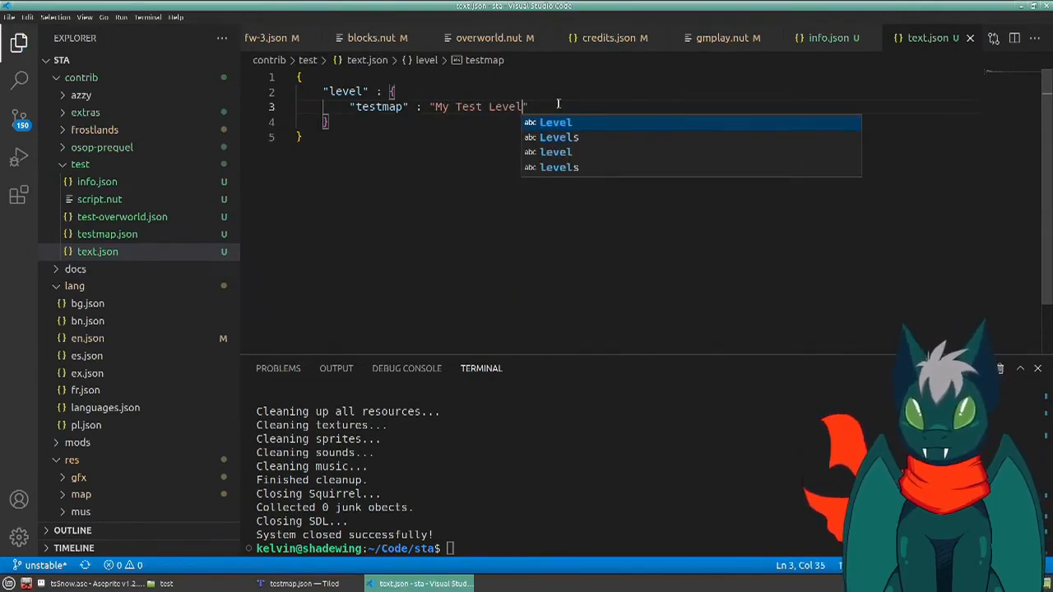
- Open script.nut from the contrib/test folder to review its code
key("ctrl+Tab")
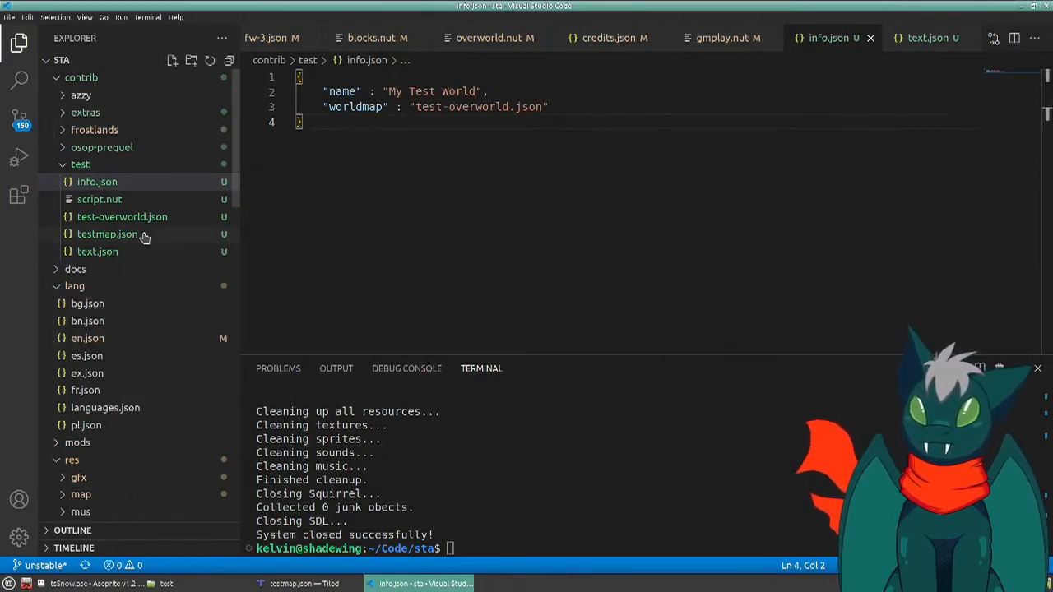
left_click(117, 203)
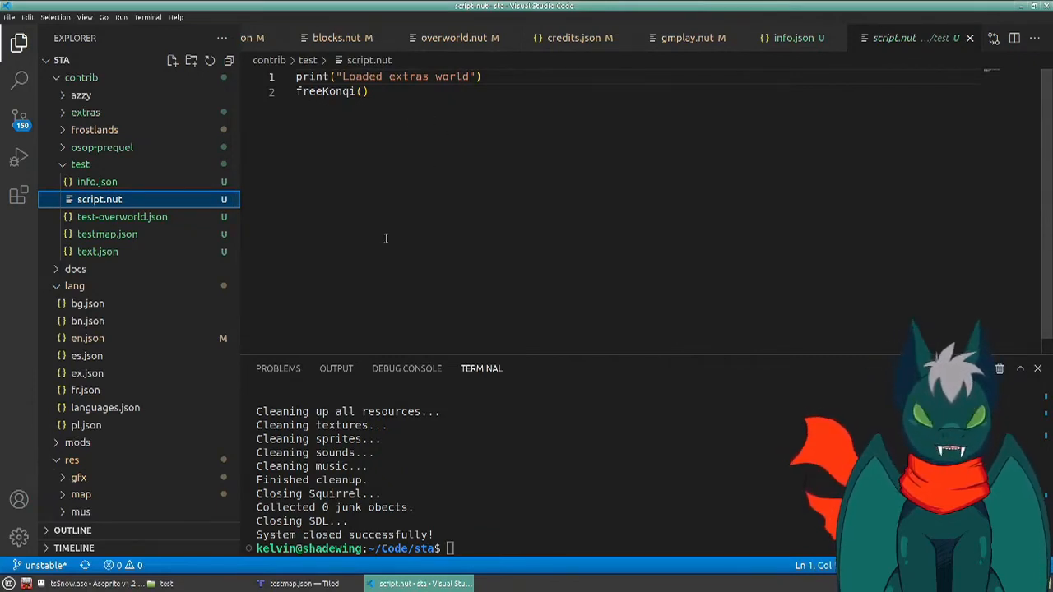
- Launch the game with brux from the terminal and load My Test World from the contrib levels
left_click(595, 411)
type("brux")
key("Return")
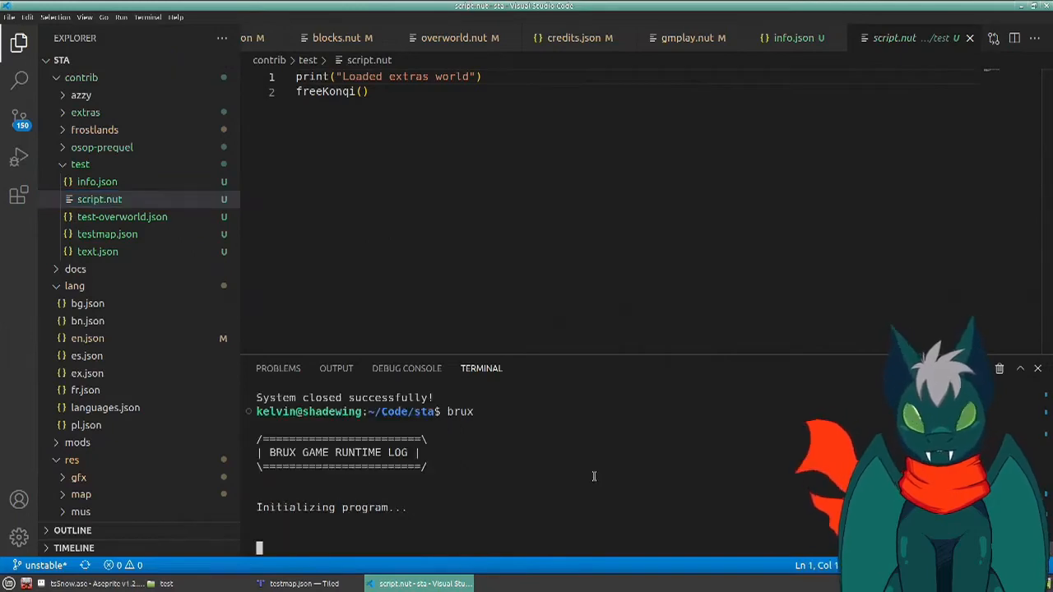
key("Down")
key("Down")
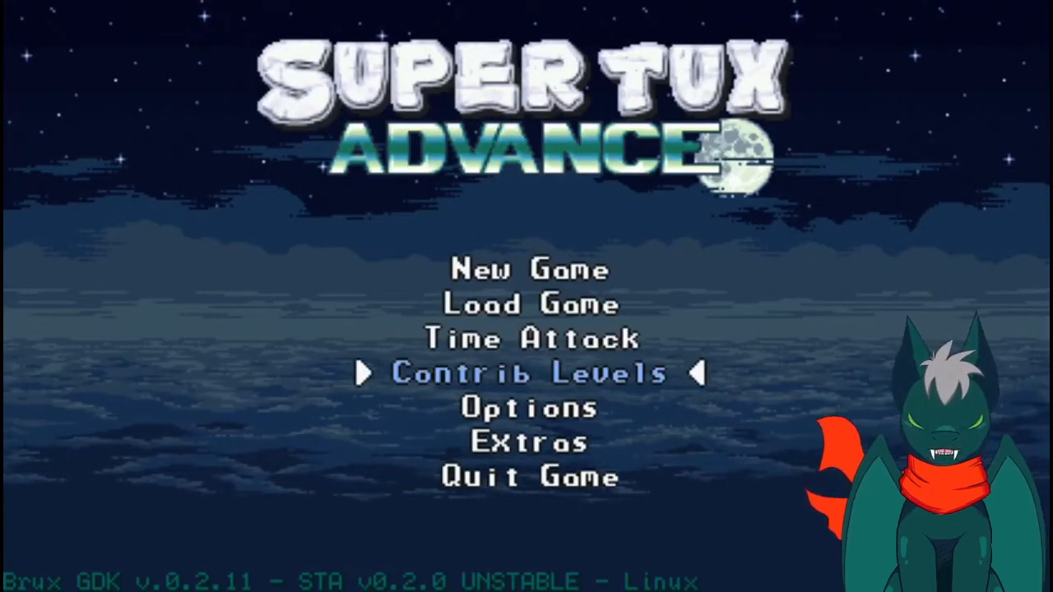
key("Return")
key("Down")
key("Down")
key("Down")
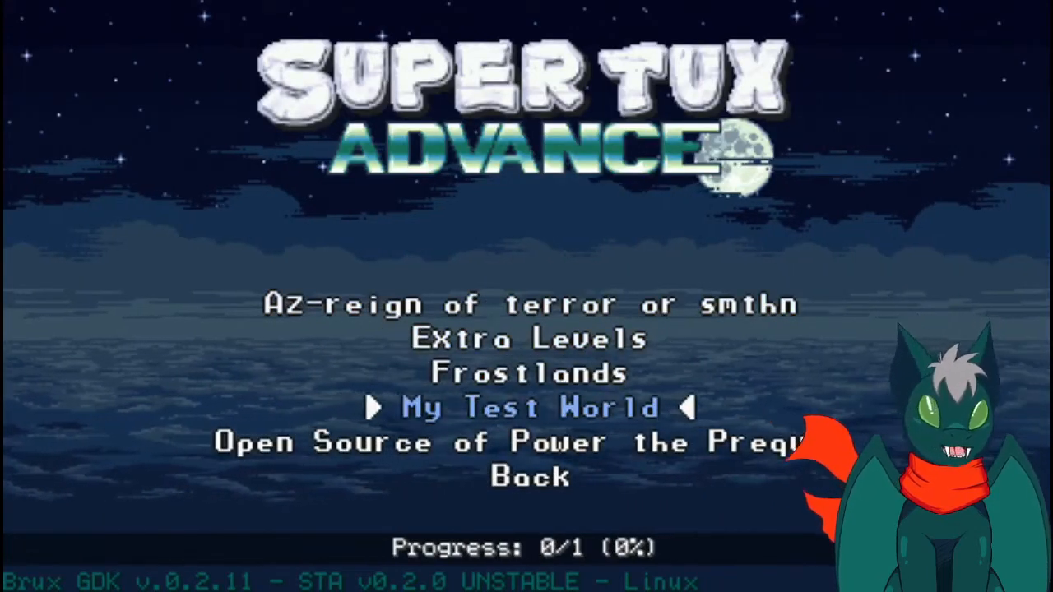
key("Return")
- Walk Tux along the overworld path to the level node, enter My Test Level and start playing it
key("Right")
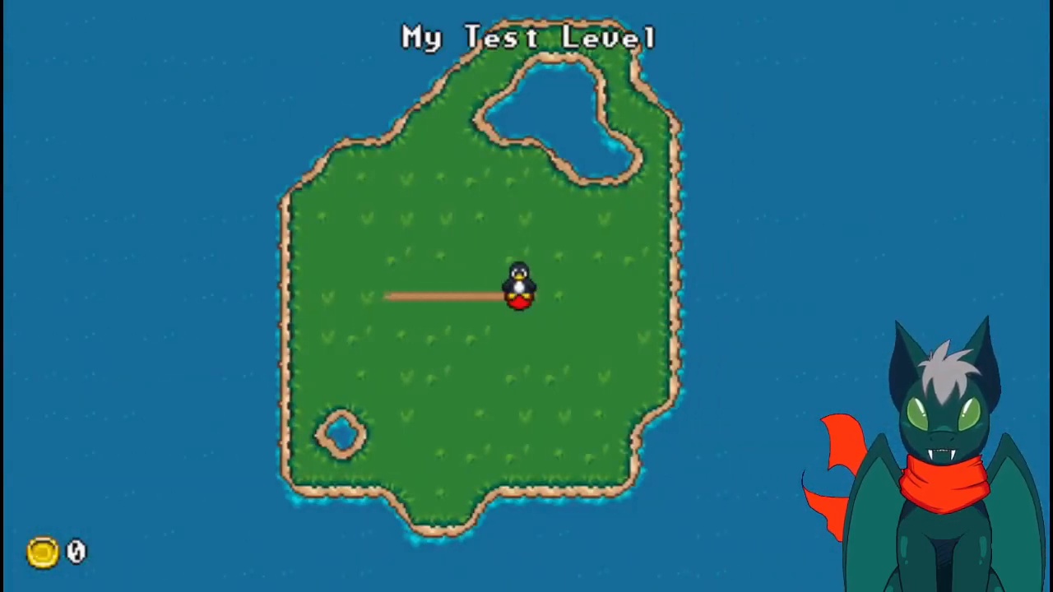
key("Return")
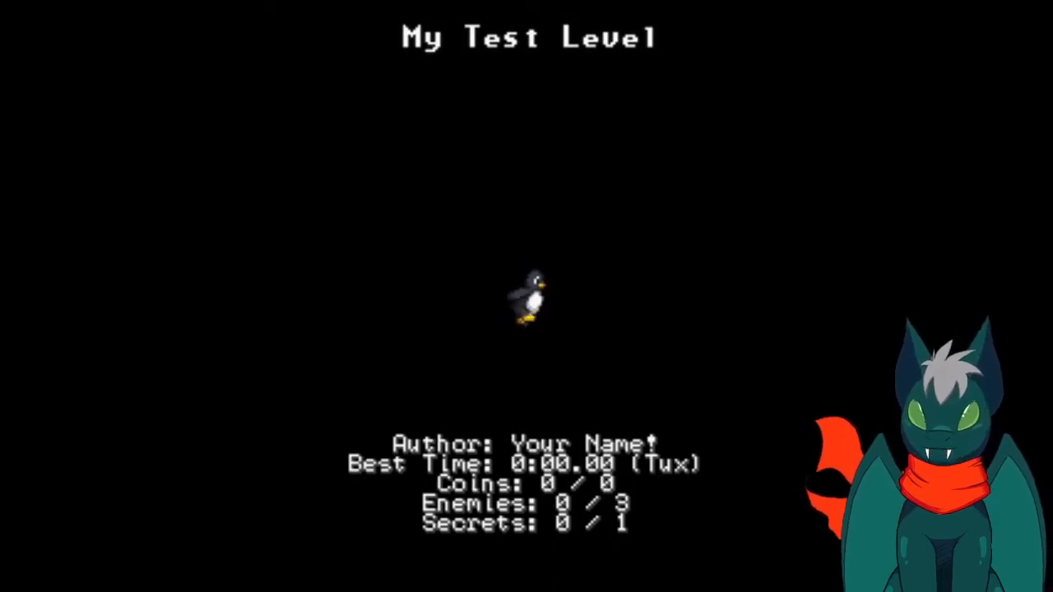
key("Right")
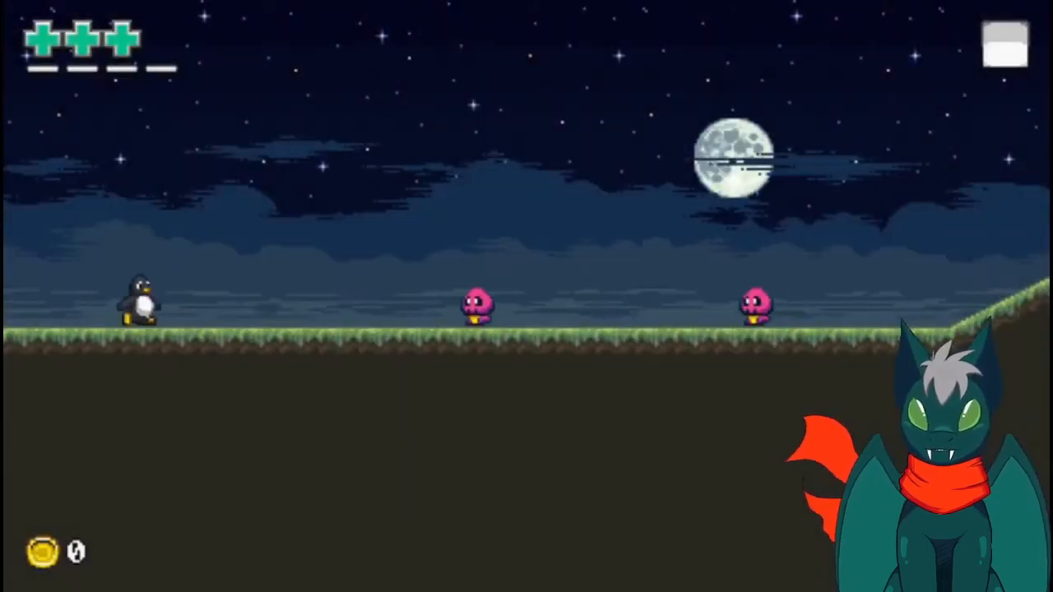
- Play through My Test Level, getting Tux past the pink enemies, up the slope and breakable crates, and through the striped goal posts
key("Down")
key("Right")
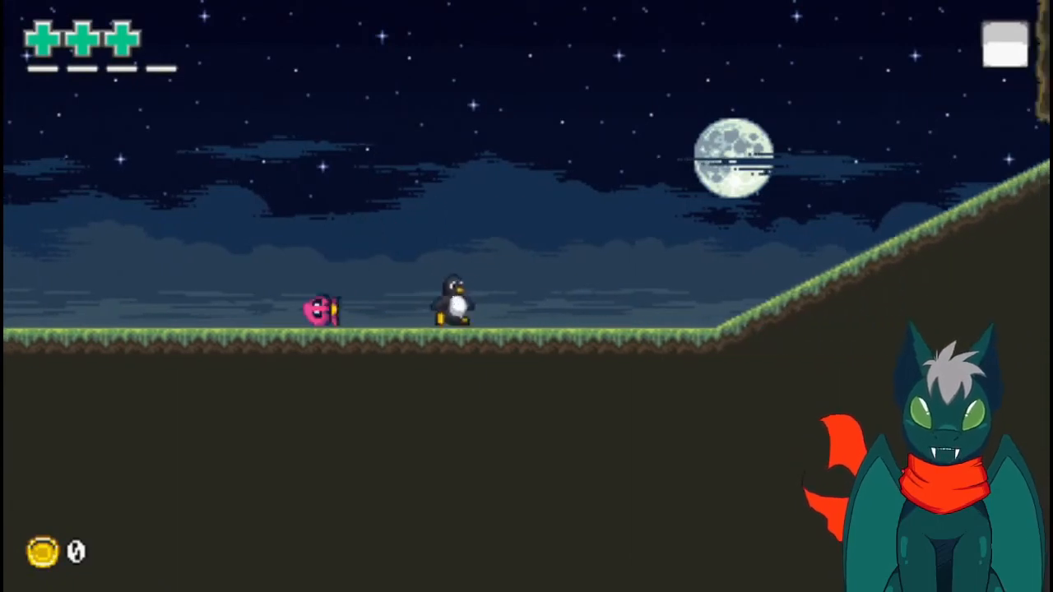
key("space")
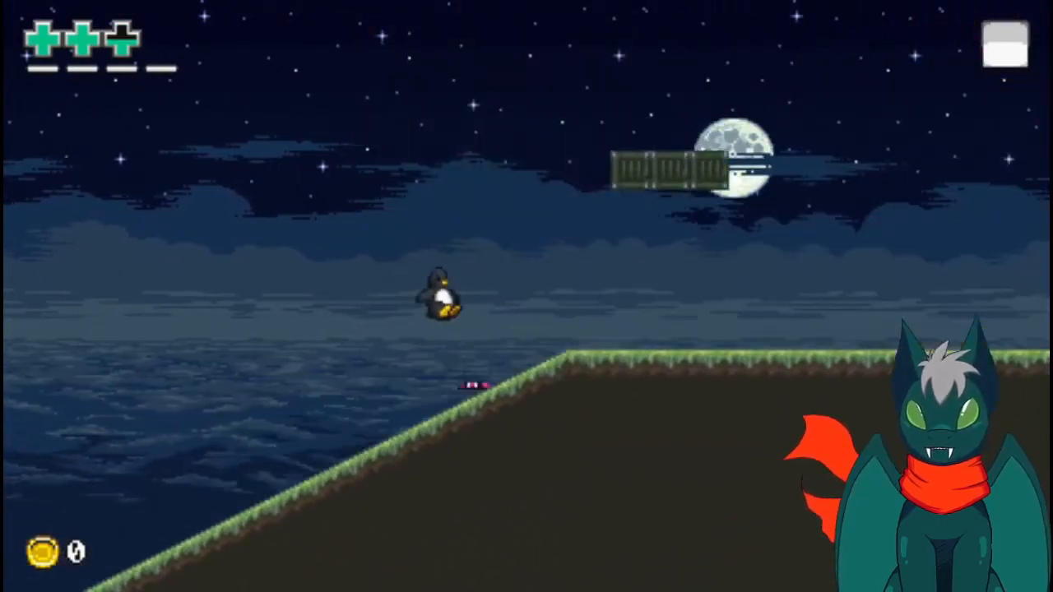
key("space")
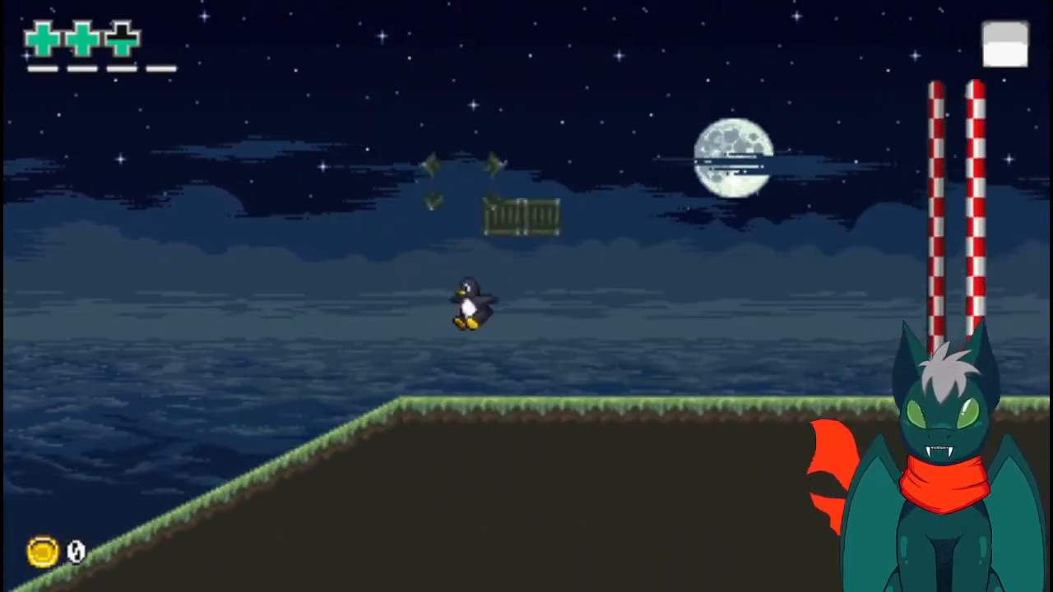
key("space")
key("space")
key("space")
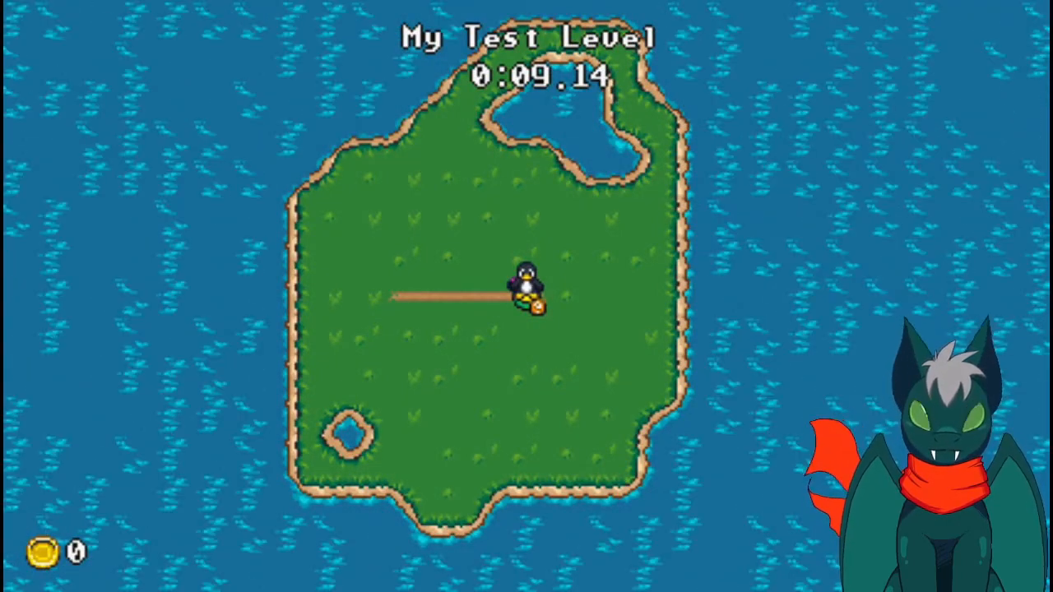
- Switch to Tiled and paint a U-shaped basin 15 tiles wide with two-tile-thick walls on testmap's solid layer, above the start area
key("alt+Tab")
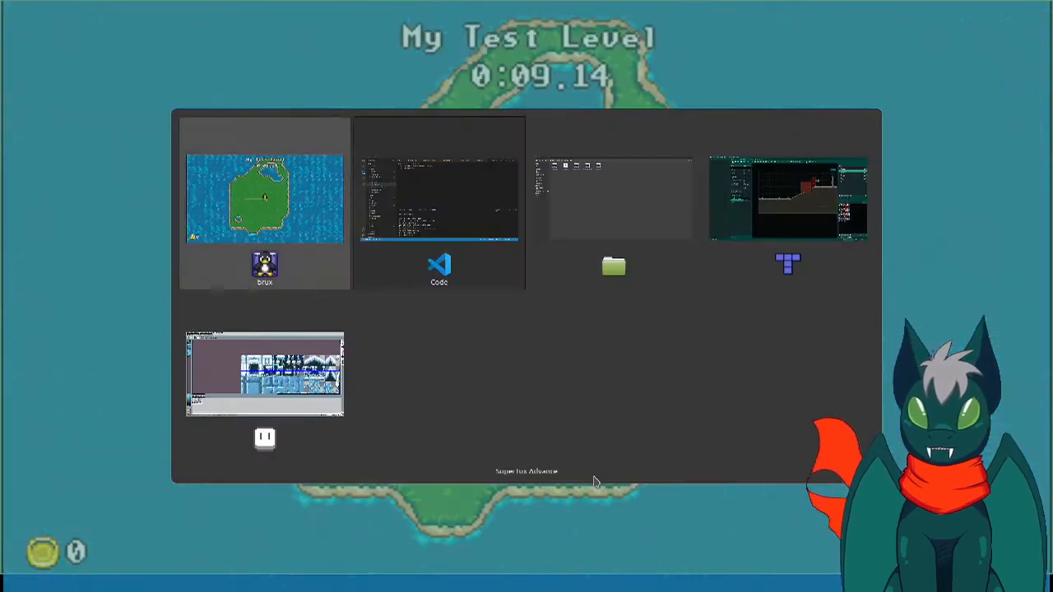
key("alt+Tab")
key("alt+Tab")
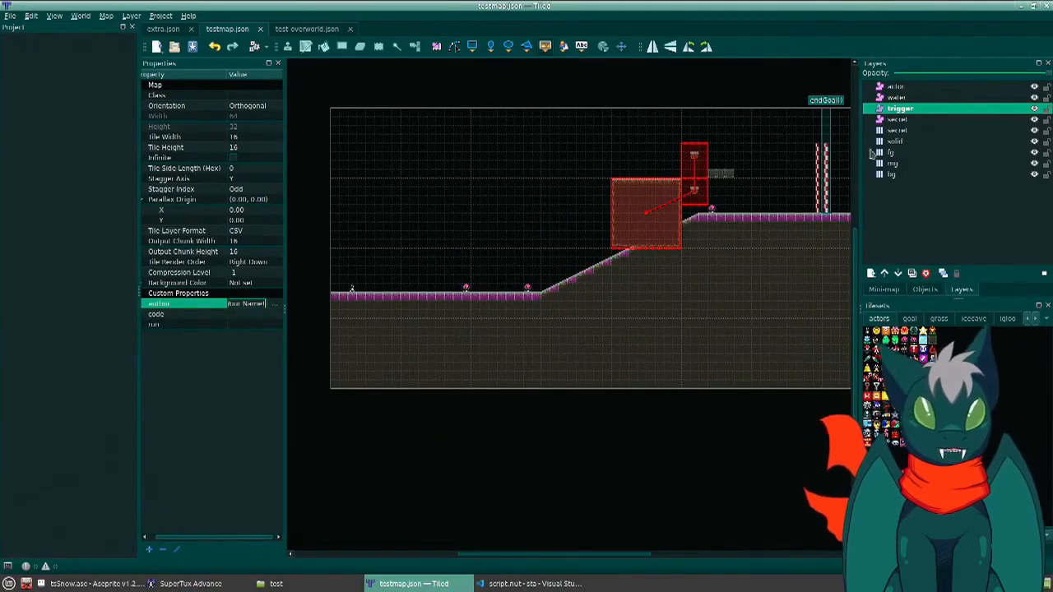
left_click(895, 141)
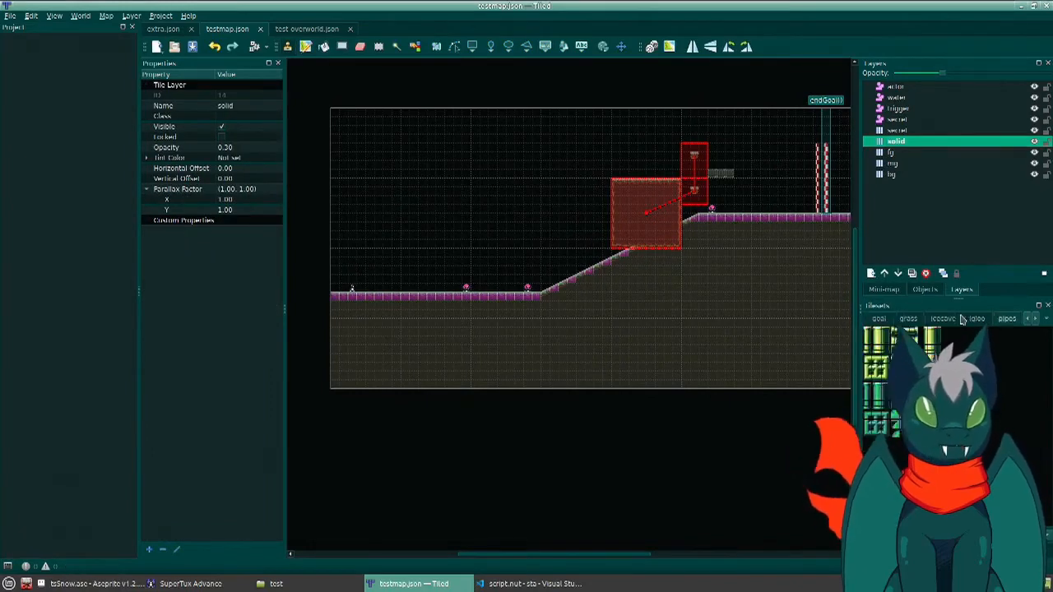
left_click(869, 335)
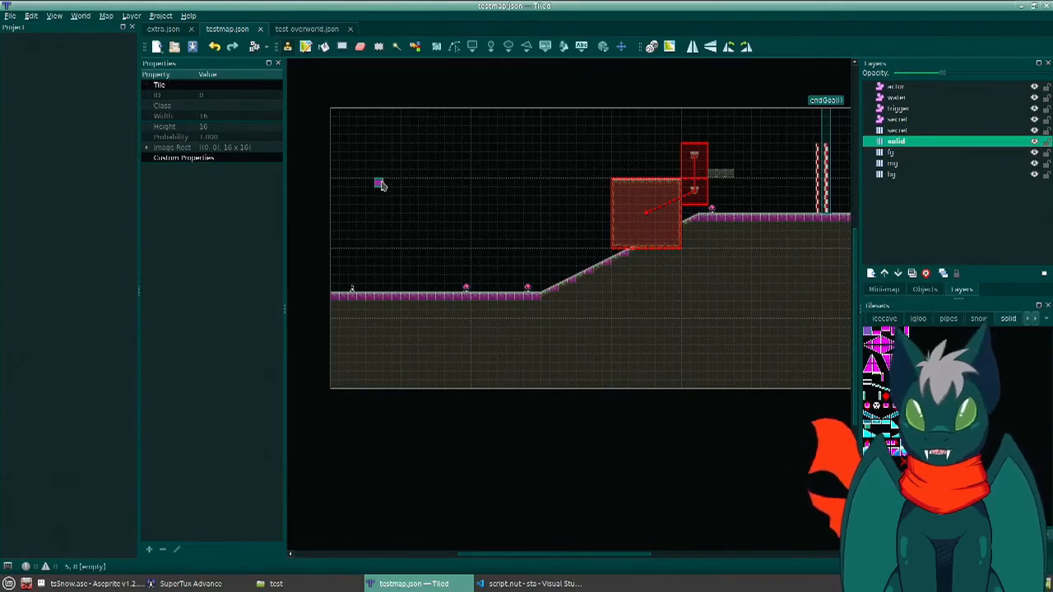
scroll(386, 244, "up", 1)
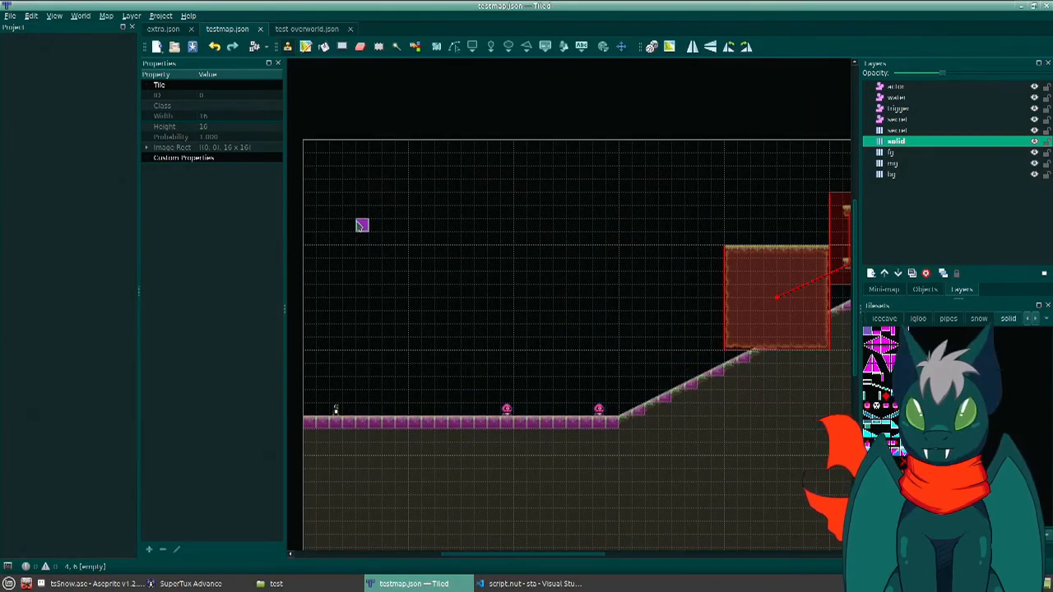
mouse_move(349, 211)
left_mouse_down()
mouse_move(349, 292)
mouse_move(535, 295)
mouse_move(536, 224)
mouse_move(519, 215)
mouse_move(521, 279)
left_mouse_up()
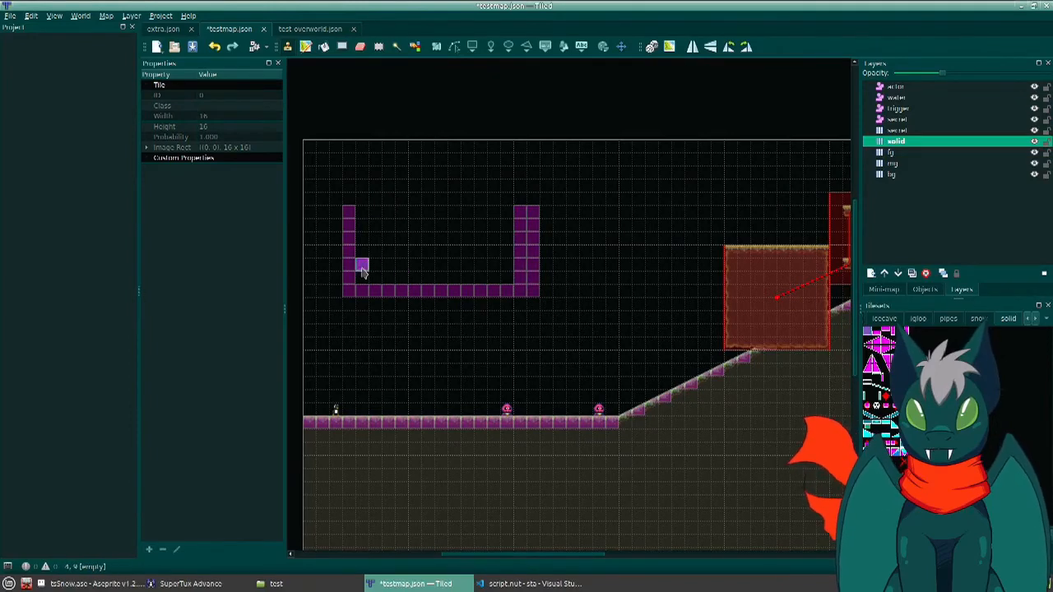
left_click_drag(366, 283, 365, 201)
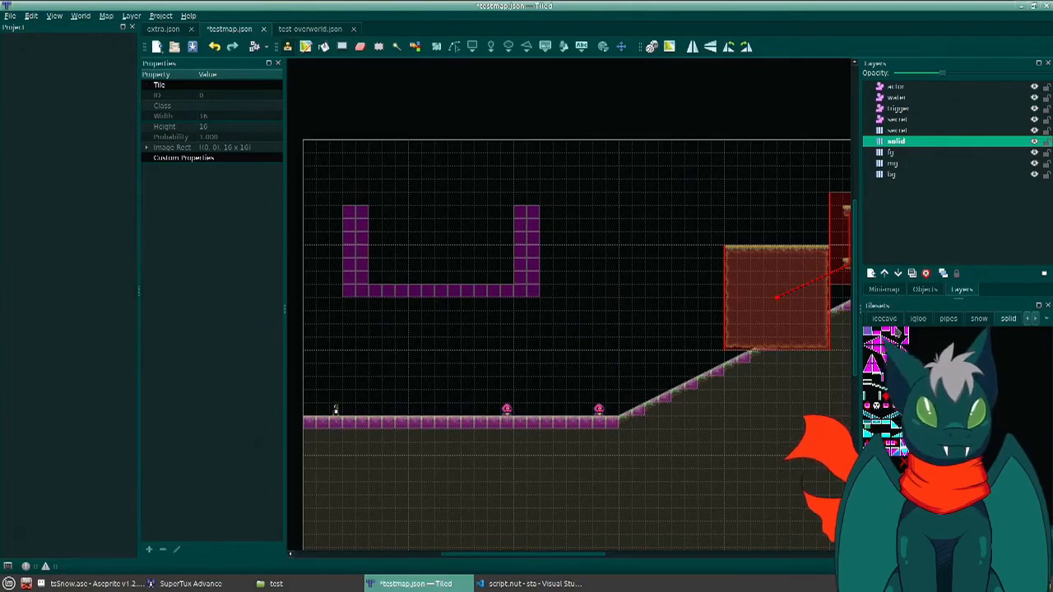
- Cover the basin's two walls and its outer bottom corners with grass tileset tiles on the fg layer
left_click(884, 319)
left_click(890, 153)
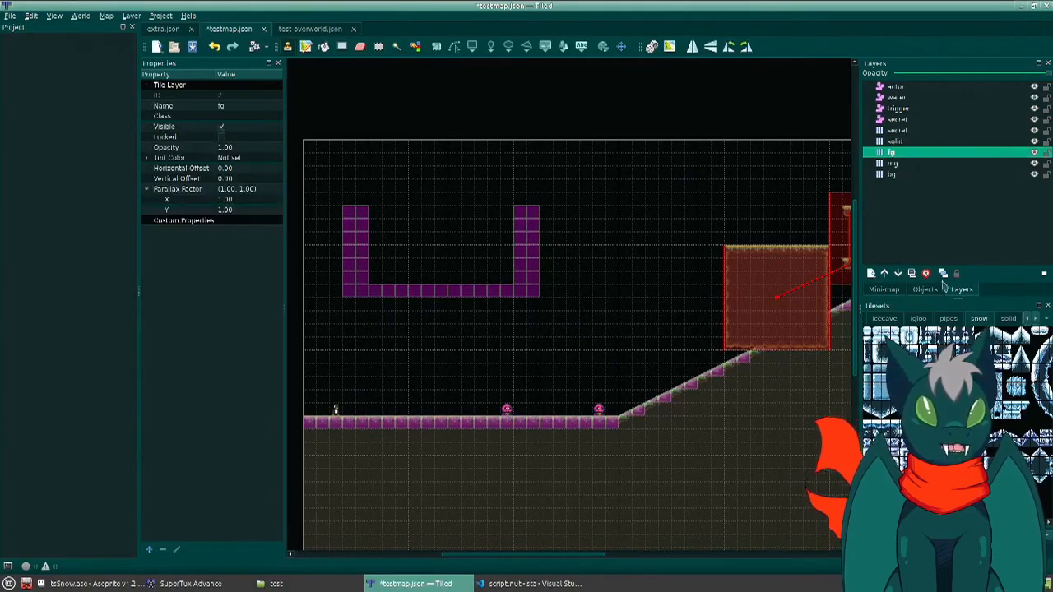
scroll(951, 326, "up", 2)
left_click(946, 321)
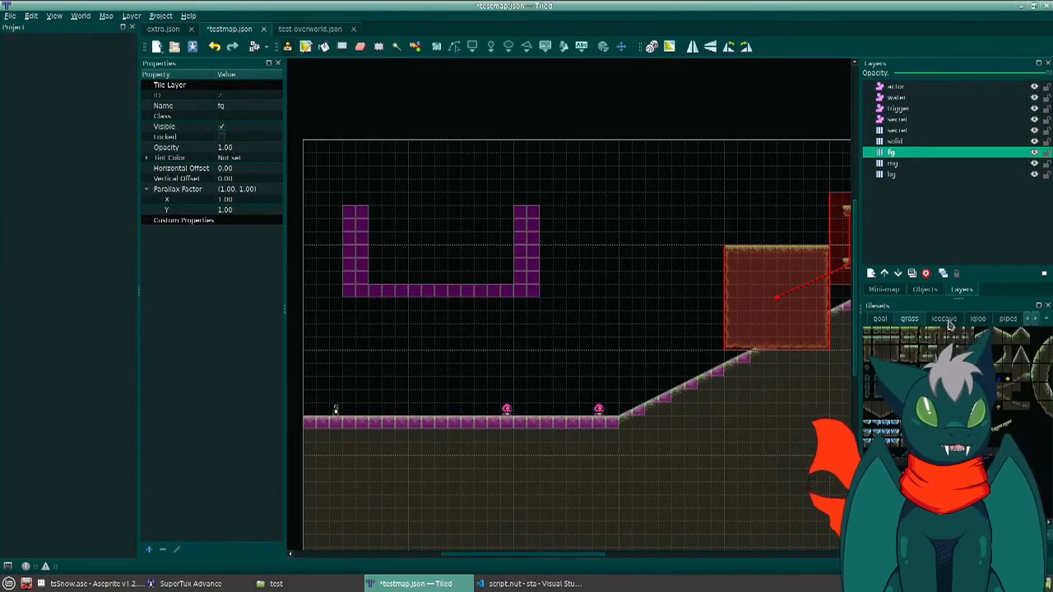
left_click(898, 342)
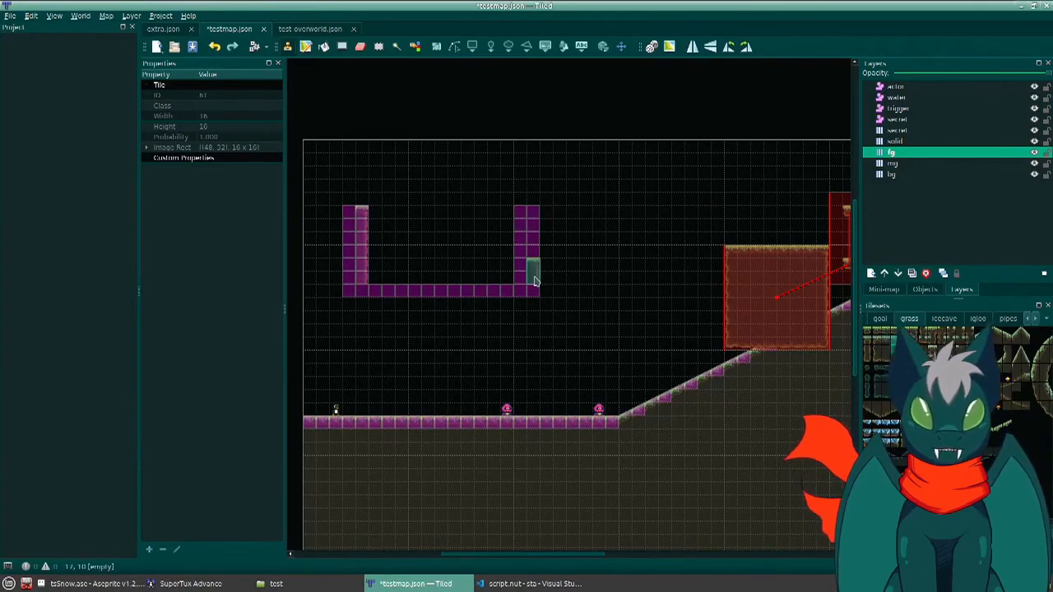
left_click(877, 348)
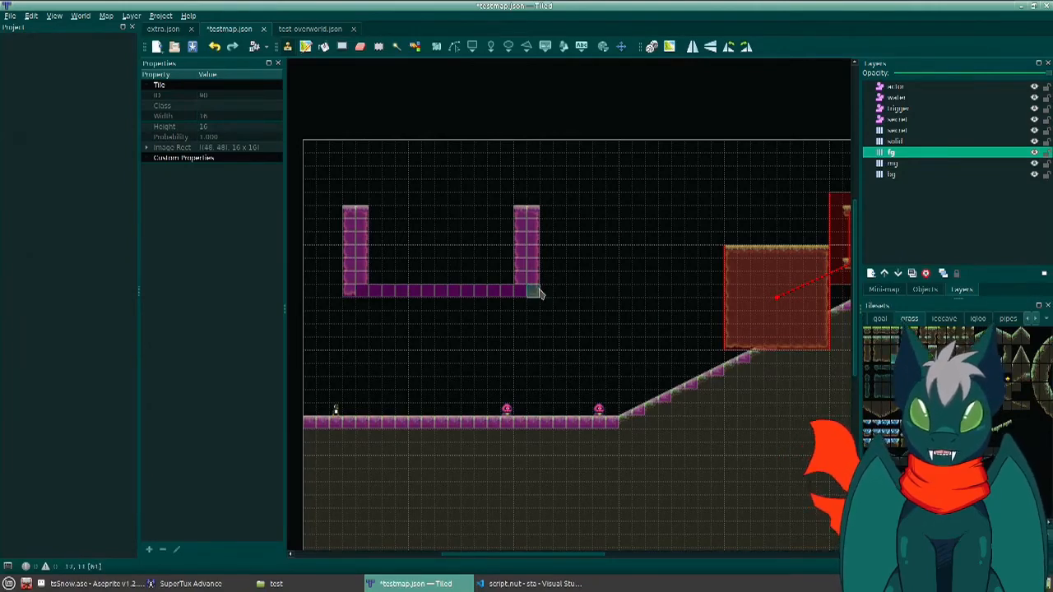
scroll(454, 304, "up", 4, "ctrl")
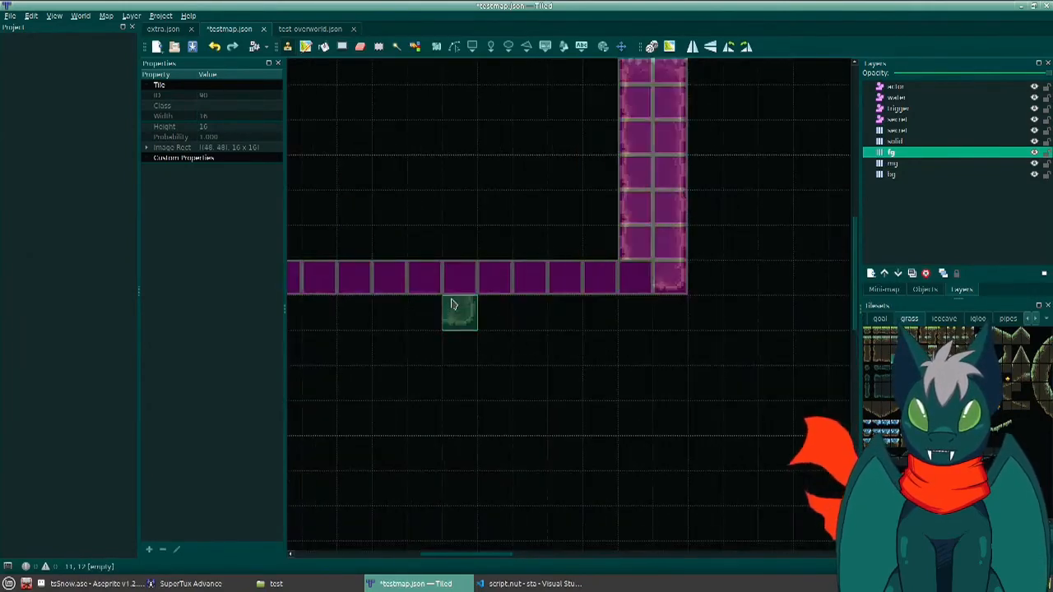
middle_click_drag(576, 304, 592, 320)
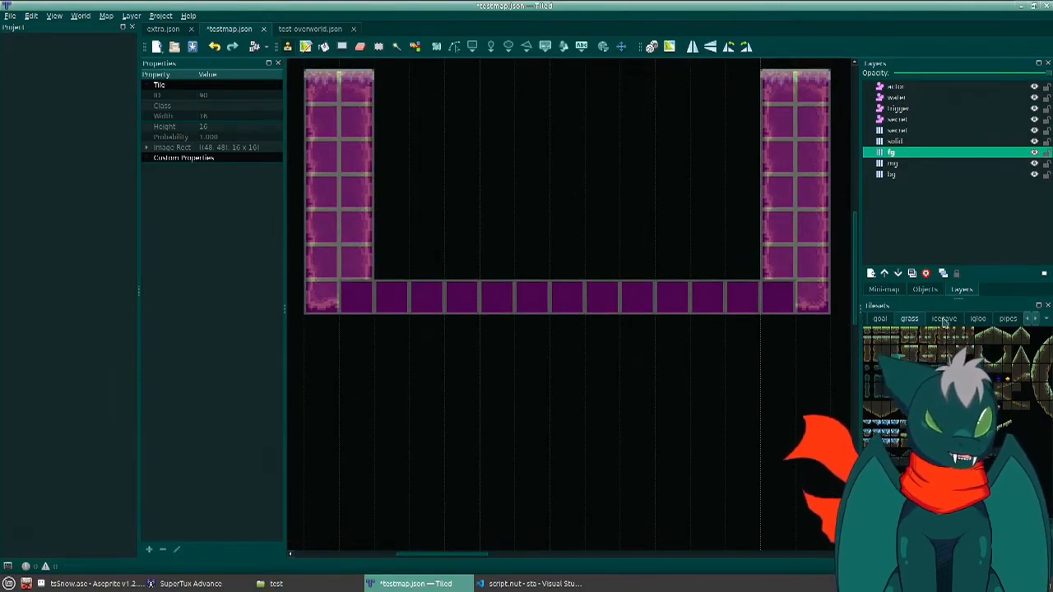
- Look through the grass tileset for tiles to cover the basin's bare floor
scroll(945, 359, "up", 3, "ctrl")
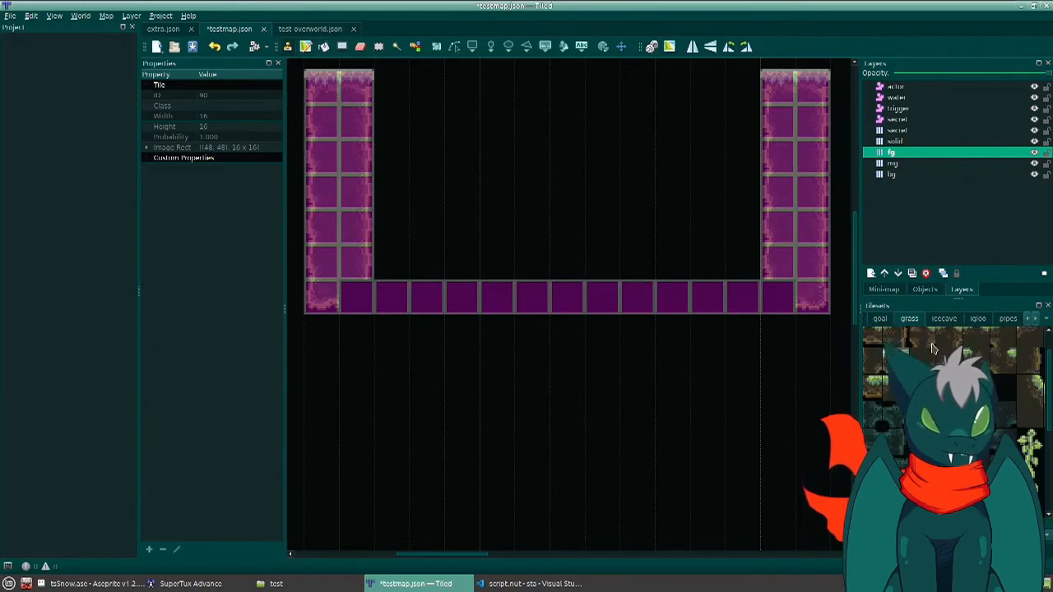
middle_click_drag(990, 402, 1000, 403)
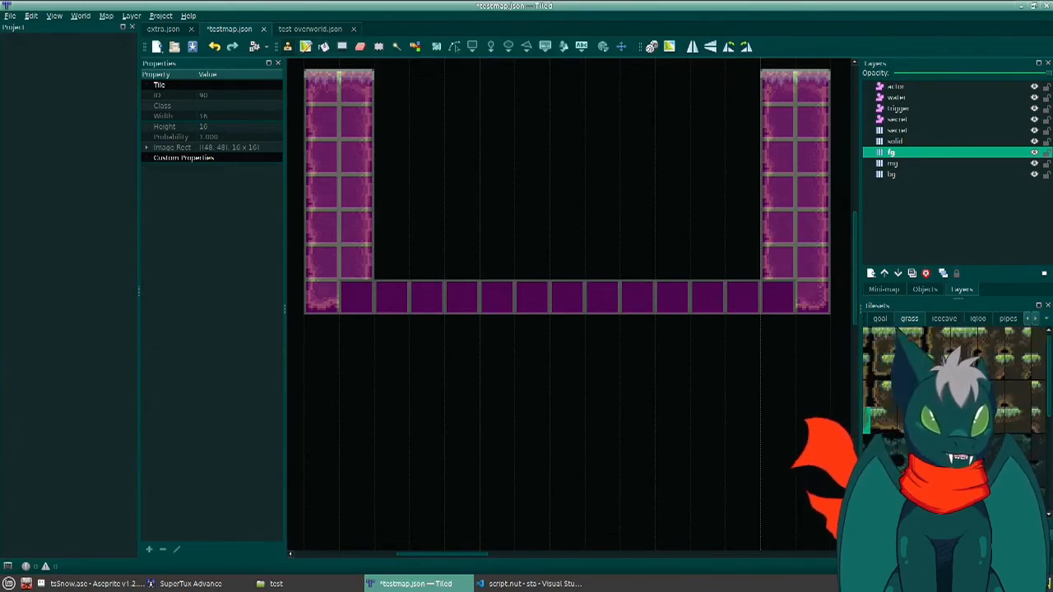
middle_click_drag(999, 379, 923, 356)
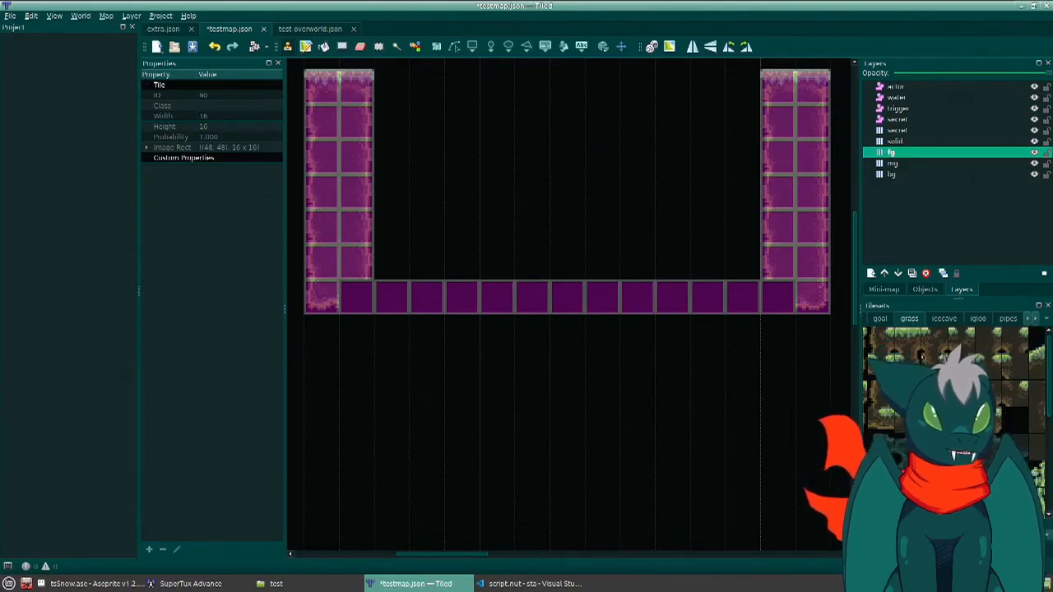
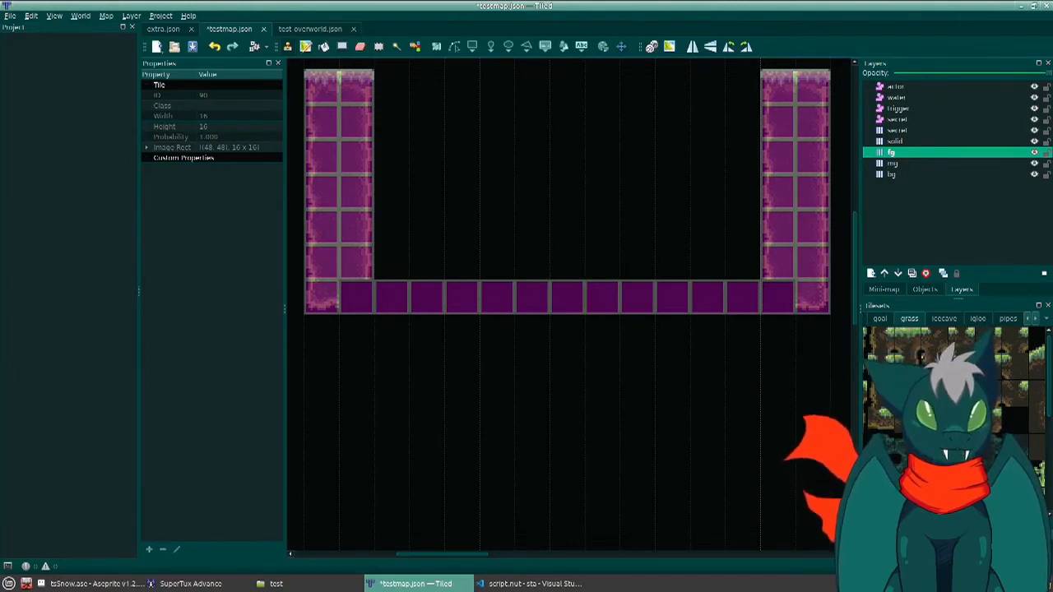
- Cover the basin's two inner bottom corners and the floor between them with grass tileset tiles on the fg layer
scroll(954, 387, "up", 2)
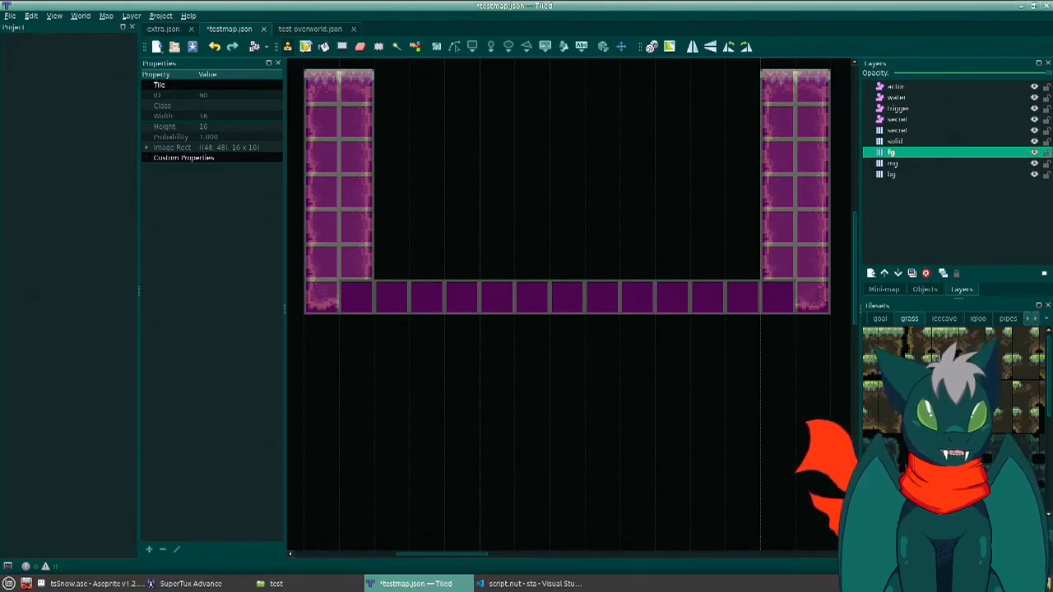
scroll(1013, 357, "left", 3)
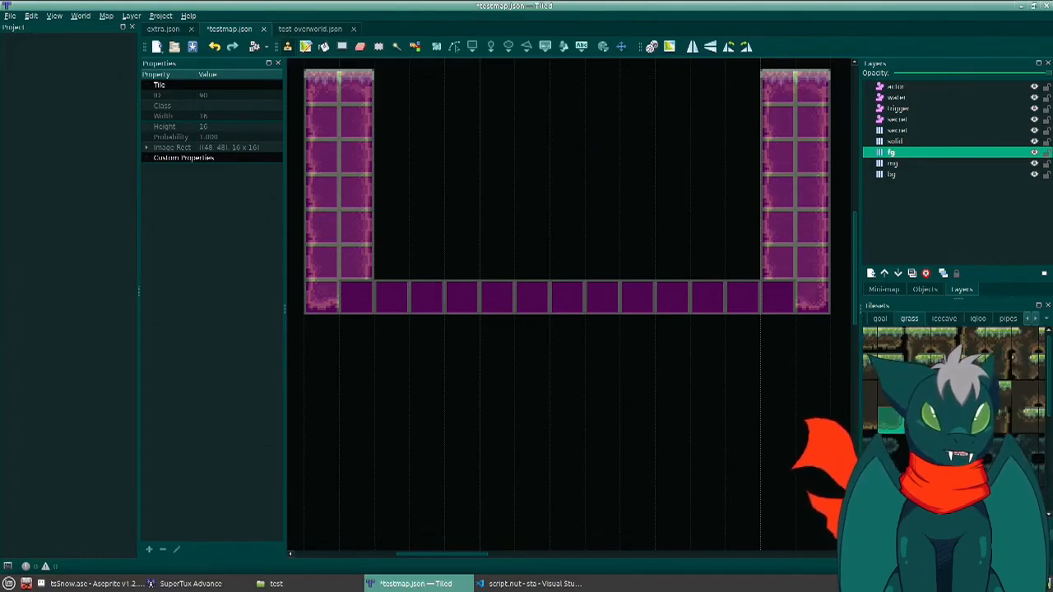
left_click(917, 420)
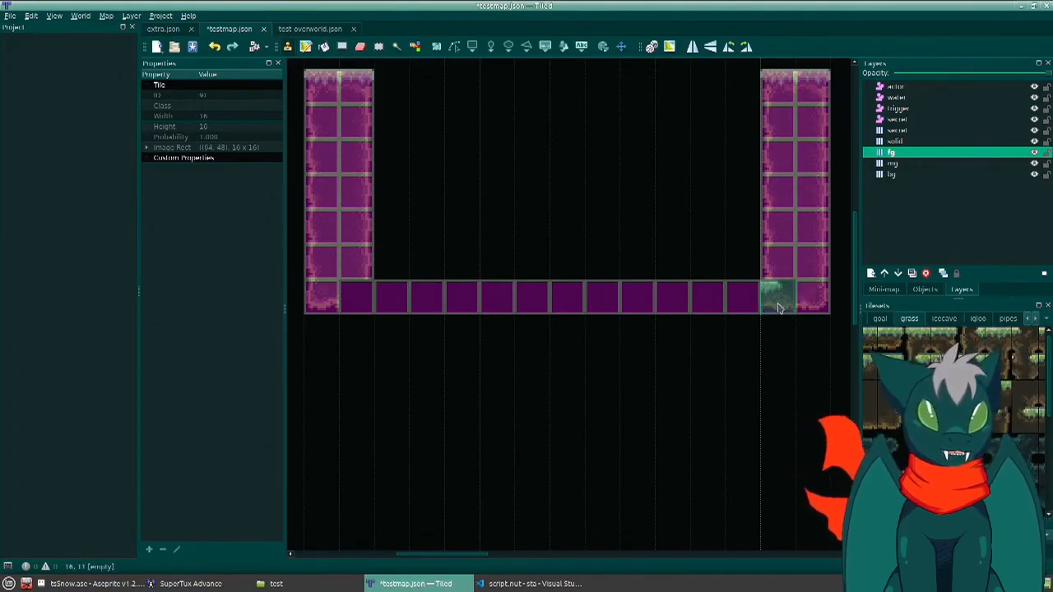
left_click(779, 309)
left_click(970, 420)
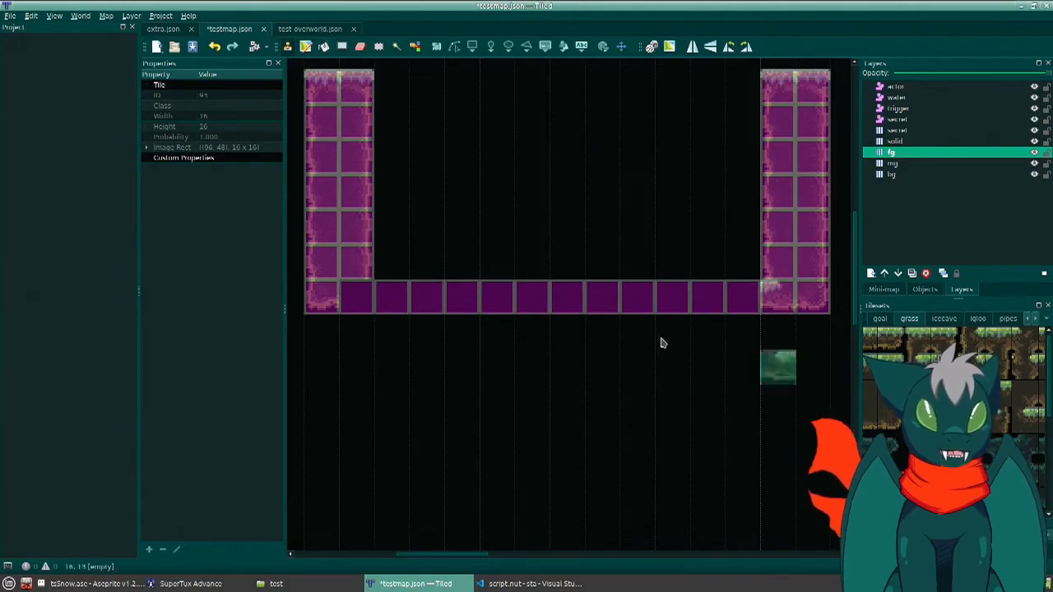
left_click(349, 300)
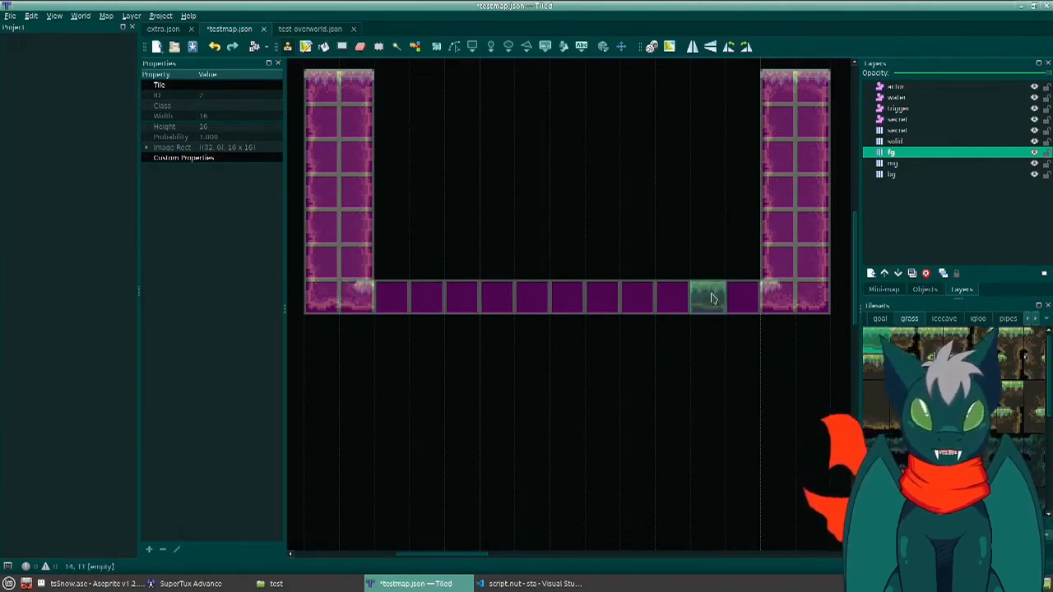
left_click_drag(745, 298, 403, 302)
left_click(404, 299, "shift")
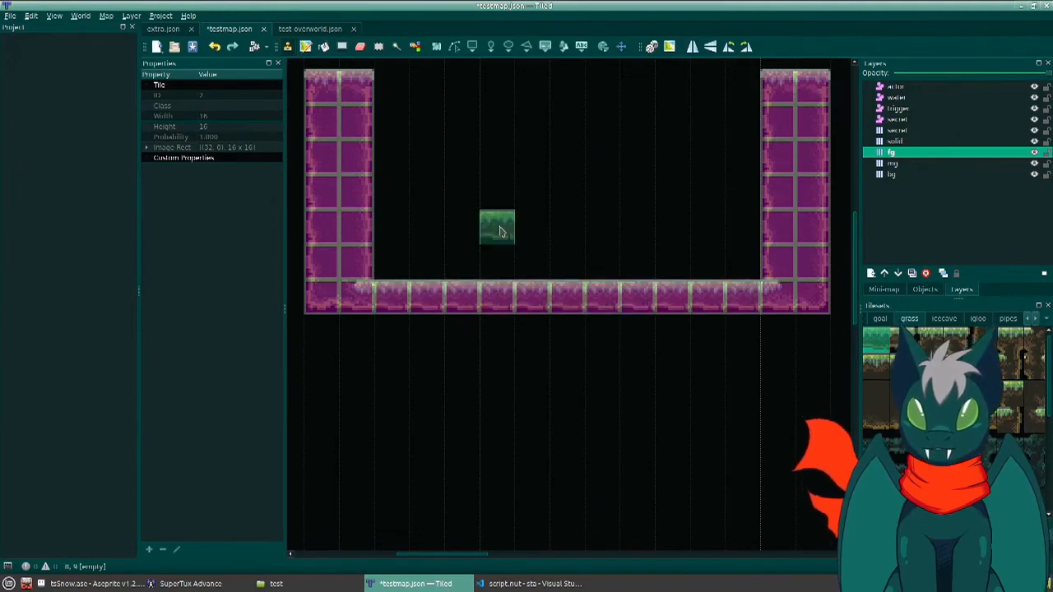
middle_click_drag(502, 226, 549, 310)
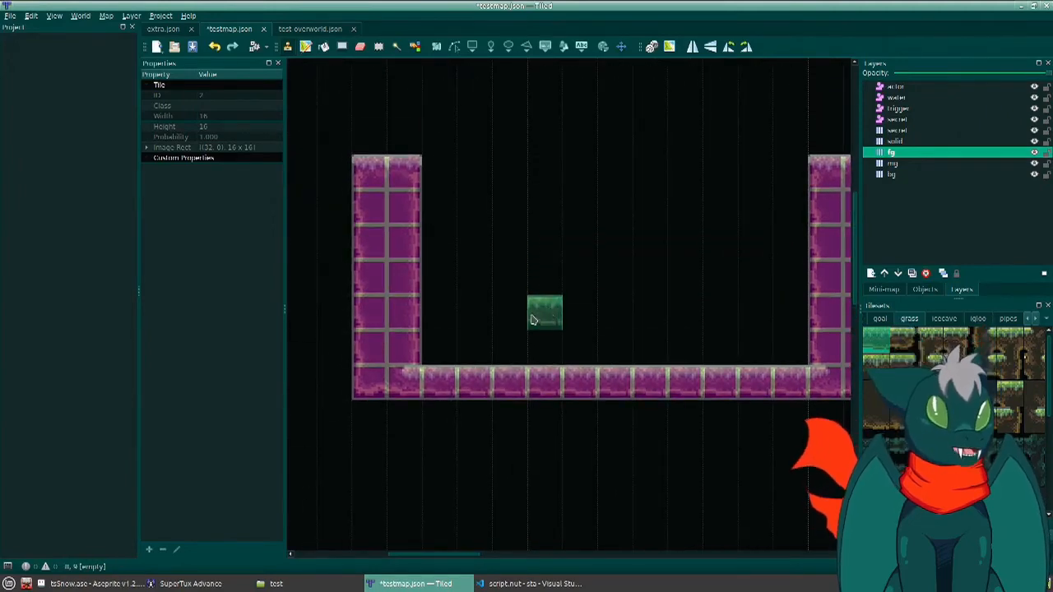
- Draw a 208 by 96 water rectangle at X 64, Y 80 on the water layer to fill the basin, and save testmap
left_click(903, 98)
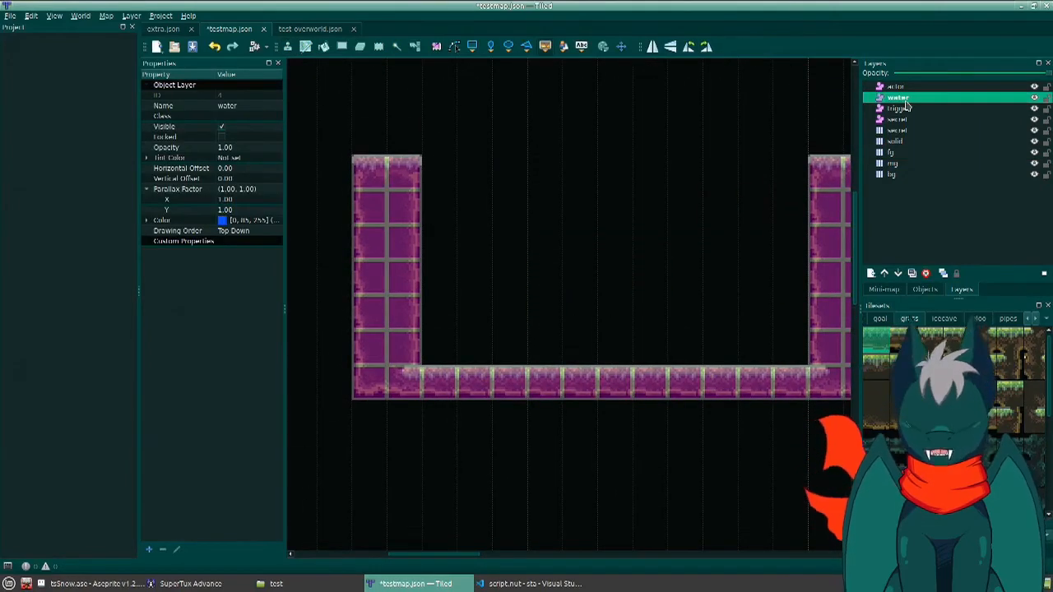
key("r")
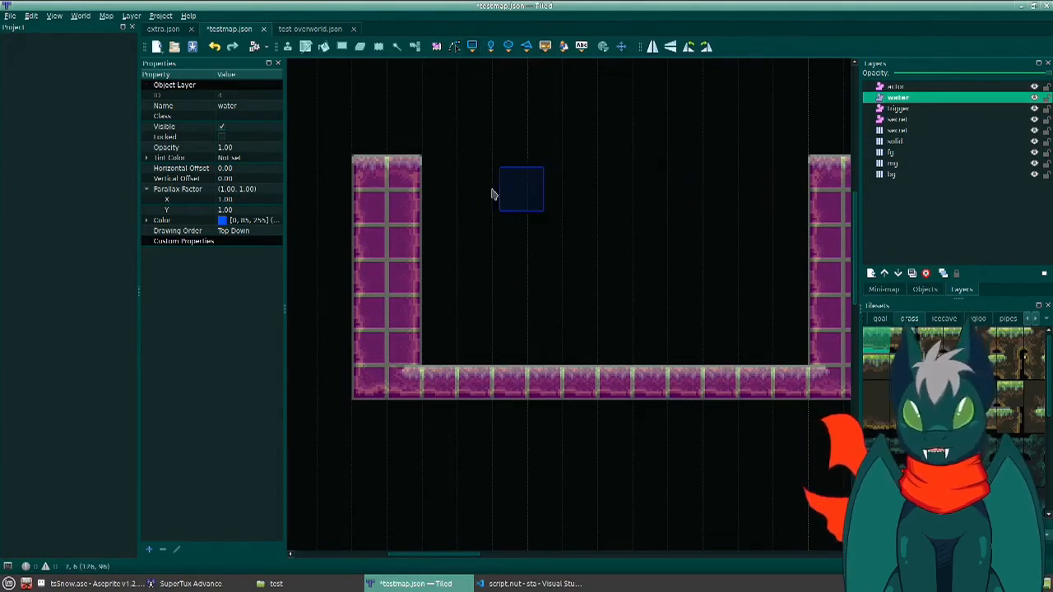
left_click_drag(394, 164, 480, 234)
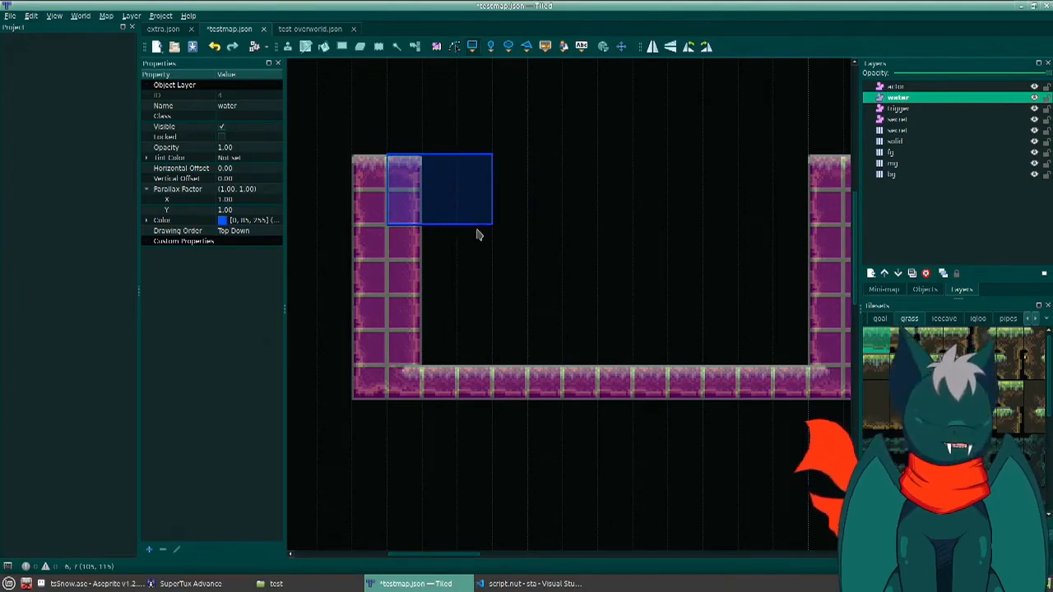
mouse_move(480, 236)
left_mouse_down()
mouse_move(606, 240)
mouse_move(691, 280)
mouse_move(806, 367)
mouse_move(837, 366)
left_mouse_up()
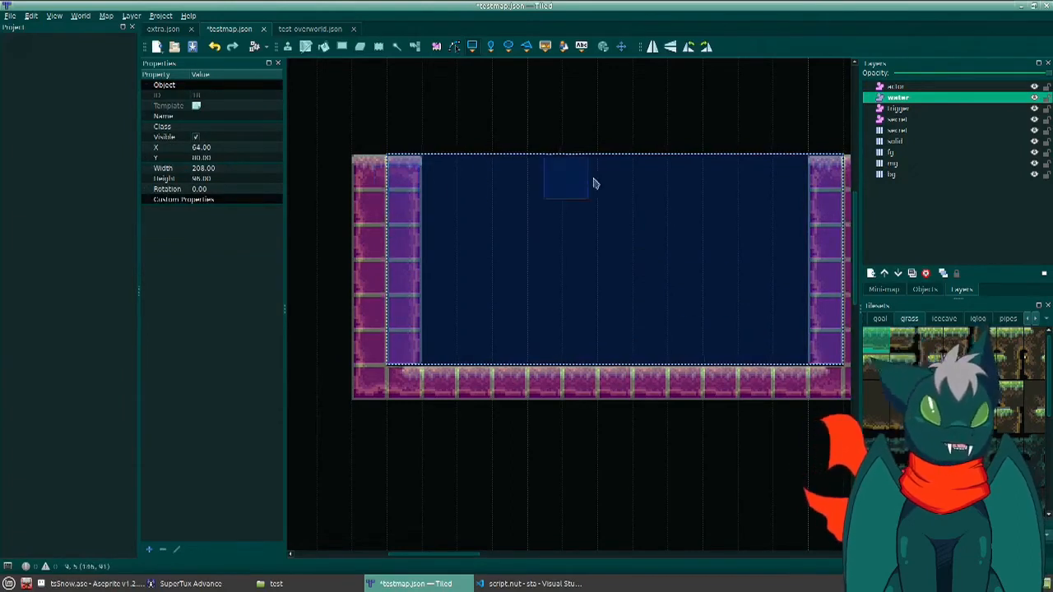
key("ctrl+s")
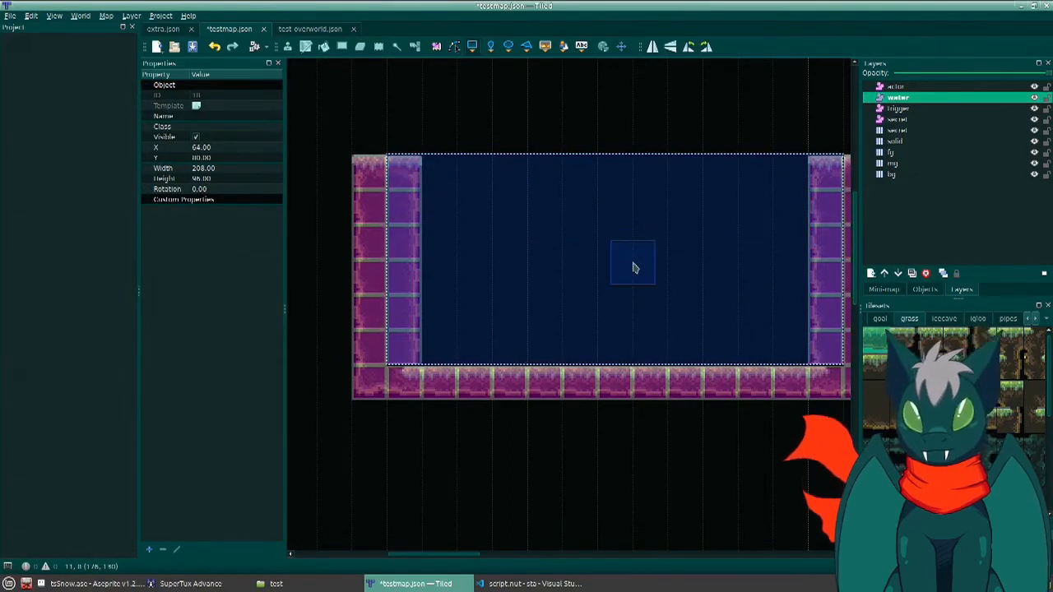
- Switch to SuperTux Advance, enter the test level, and get Tux past the pink enemies and up the slope
key("alt+Tab")
key("alt+Tab")
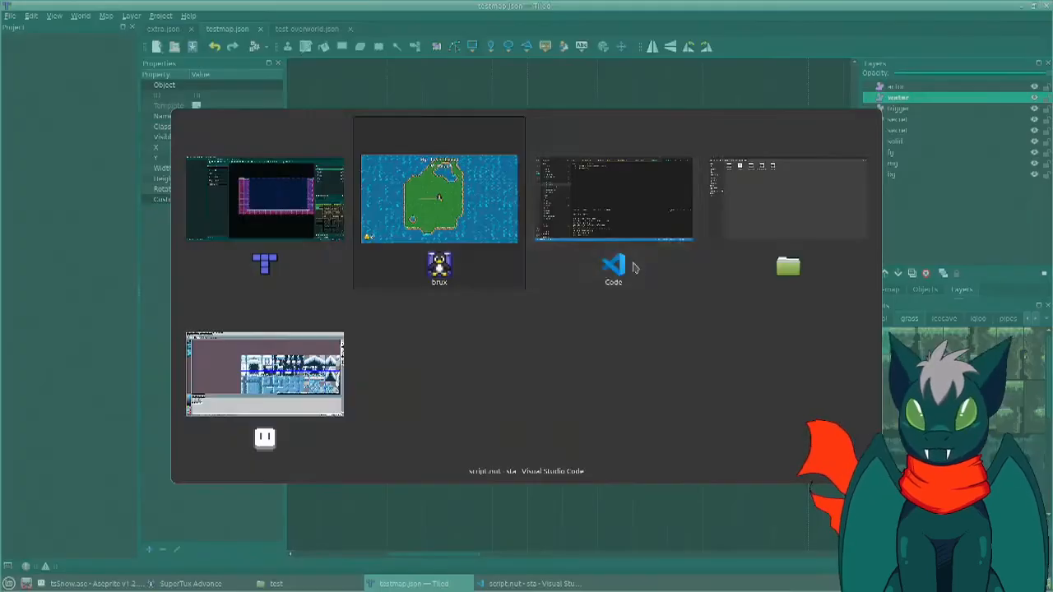
key("Return")
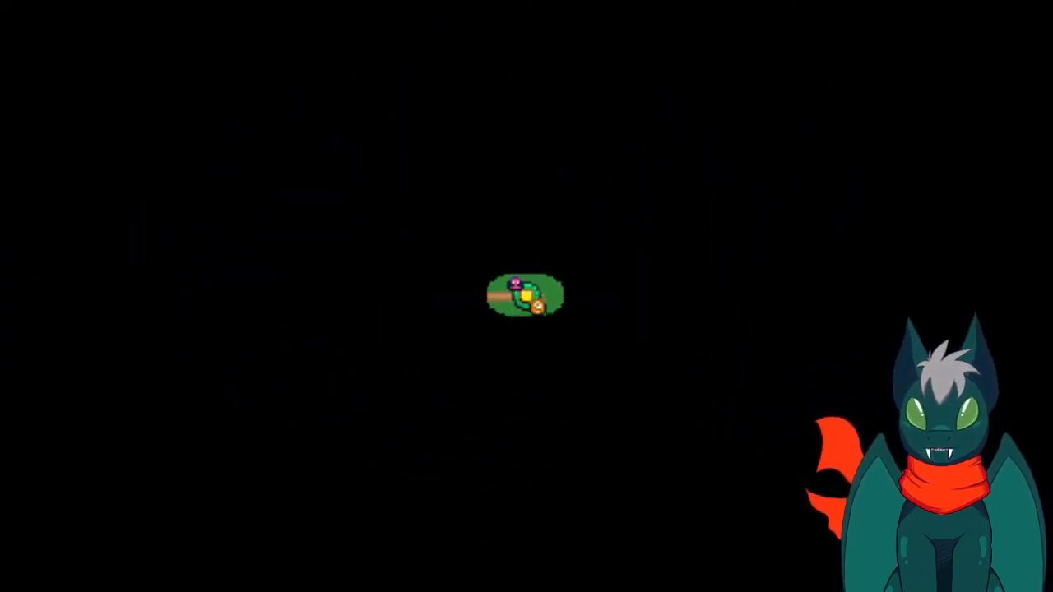
key("Right")
key("space")
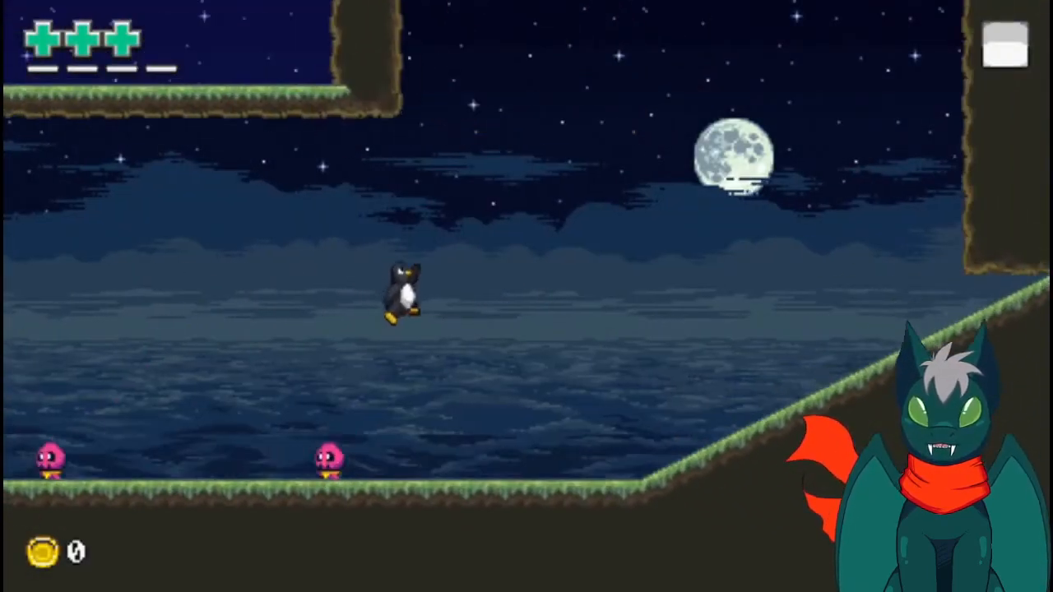
key("space")
key("Down")
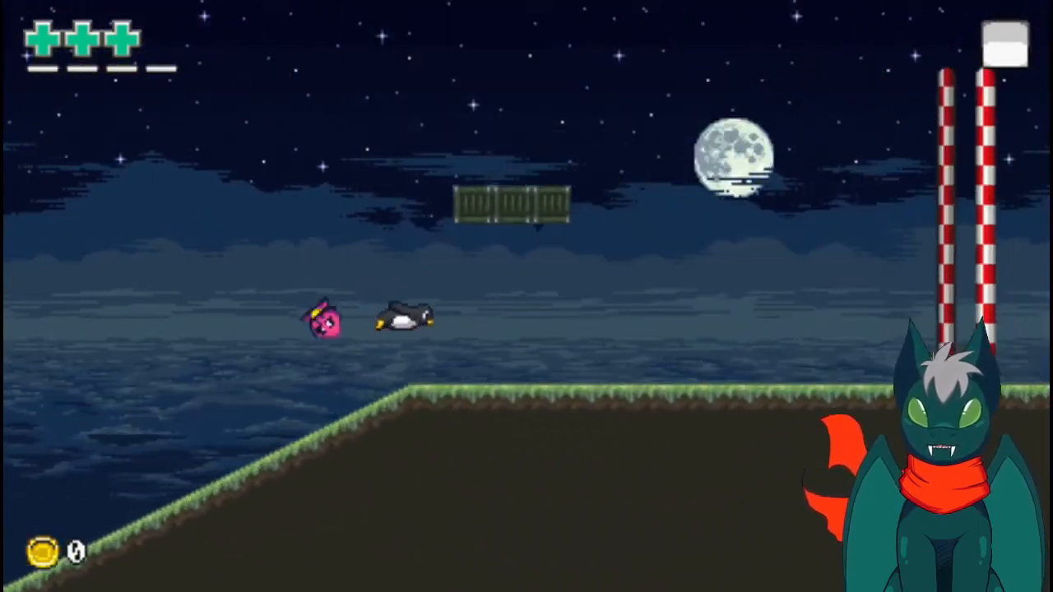
key("Left")
key("Down")
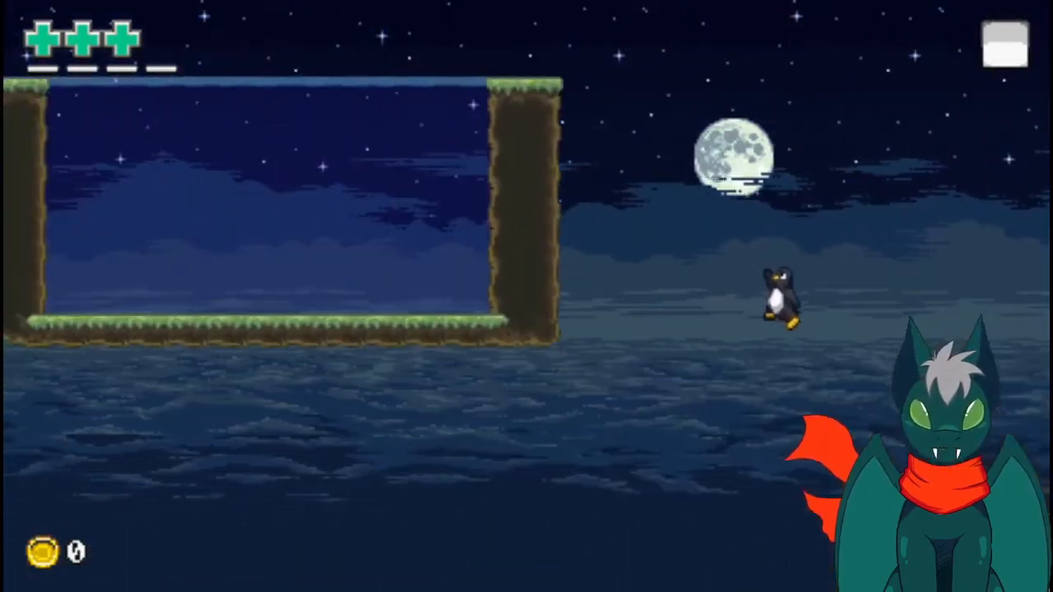
- Jump Tux onto the basin's wall and swim around in the water to test it
key("Left")
key("space")
key("space")
key("Left")
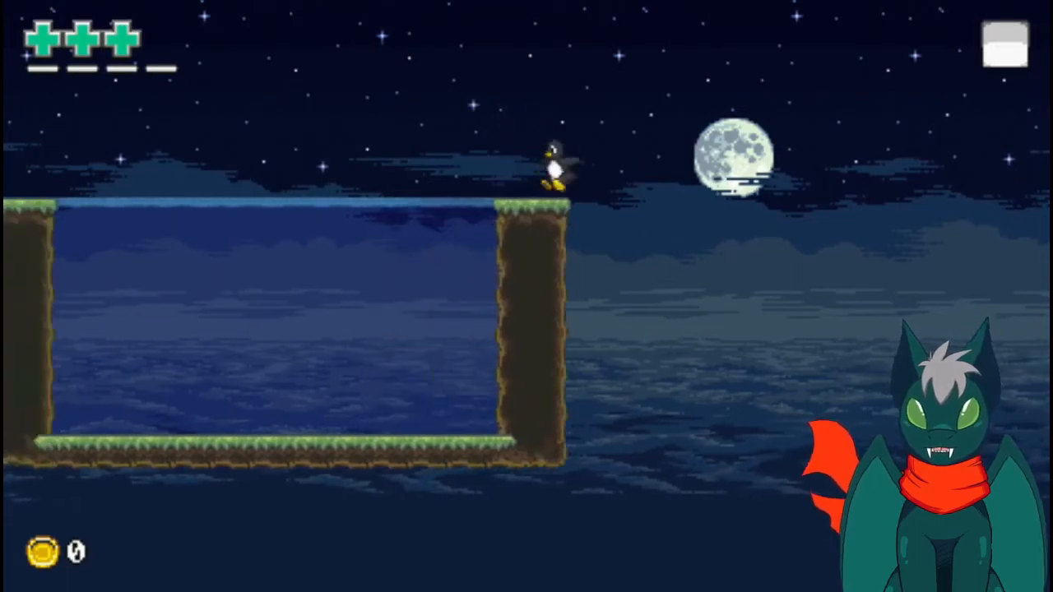
key("Right")
key("Left")
key("Left")
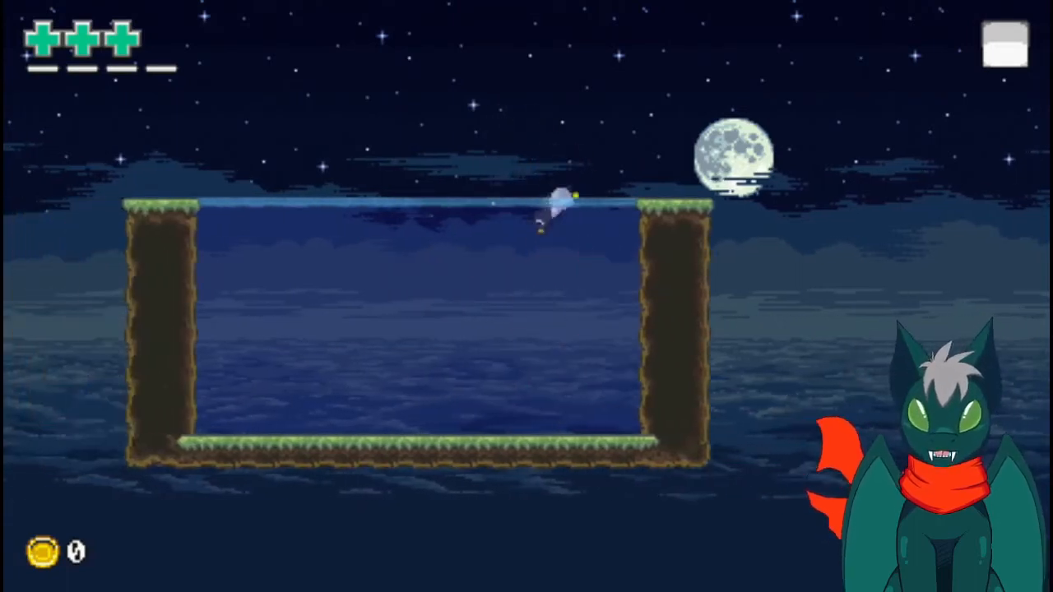
key("Down")
key("Right")
key("Up")
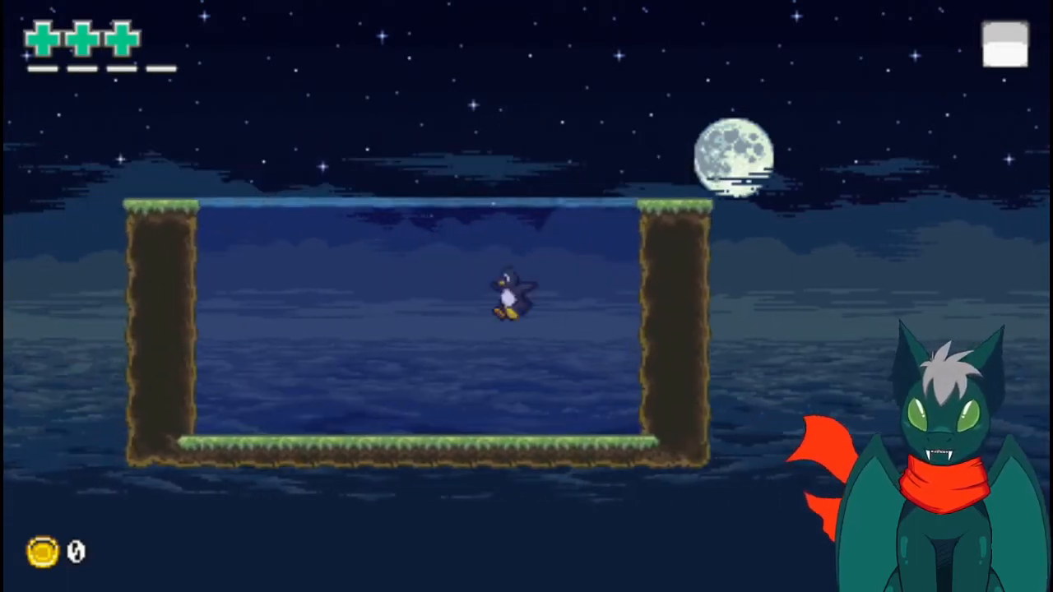
- Switch to Tiled, paint grass tileset background tiles across the whole water area on the bg layer, and save testmap
key("alt+Tab")
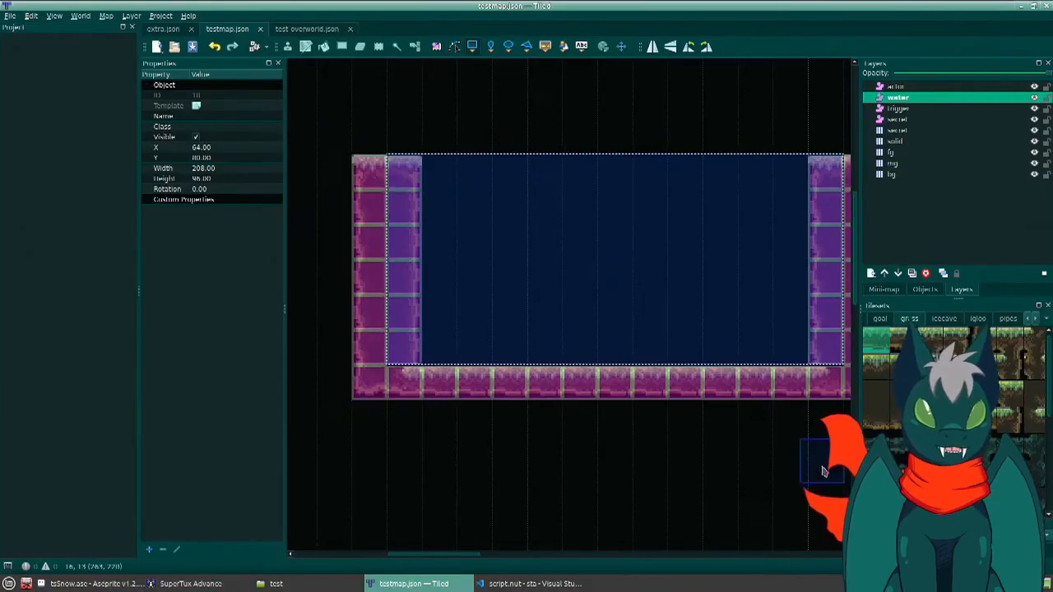
left_click(930, 502)
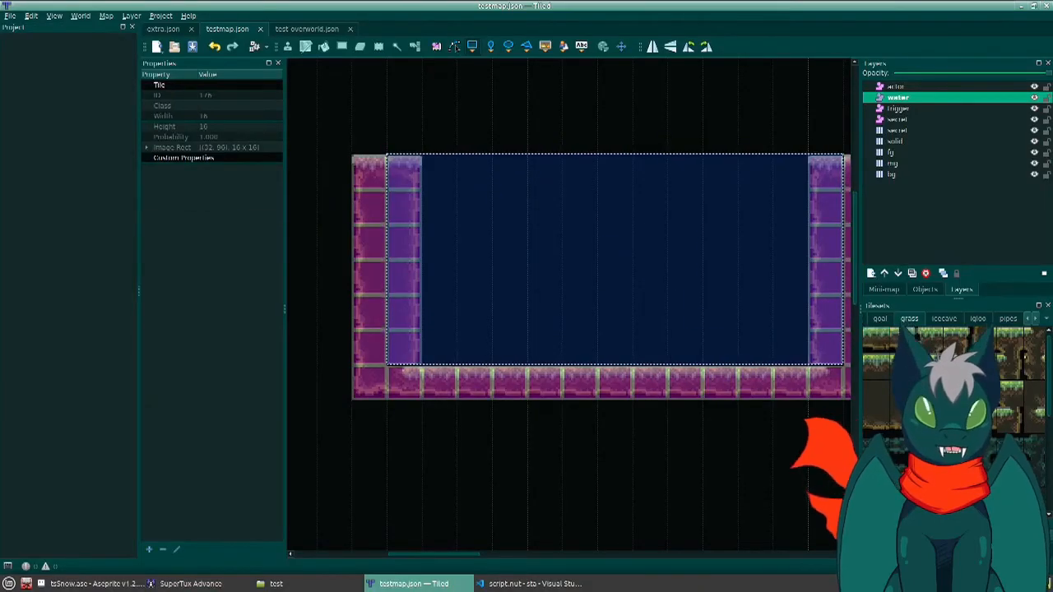
left_click(891, 175)
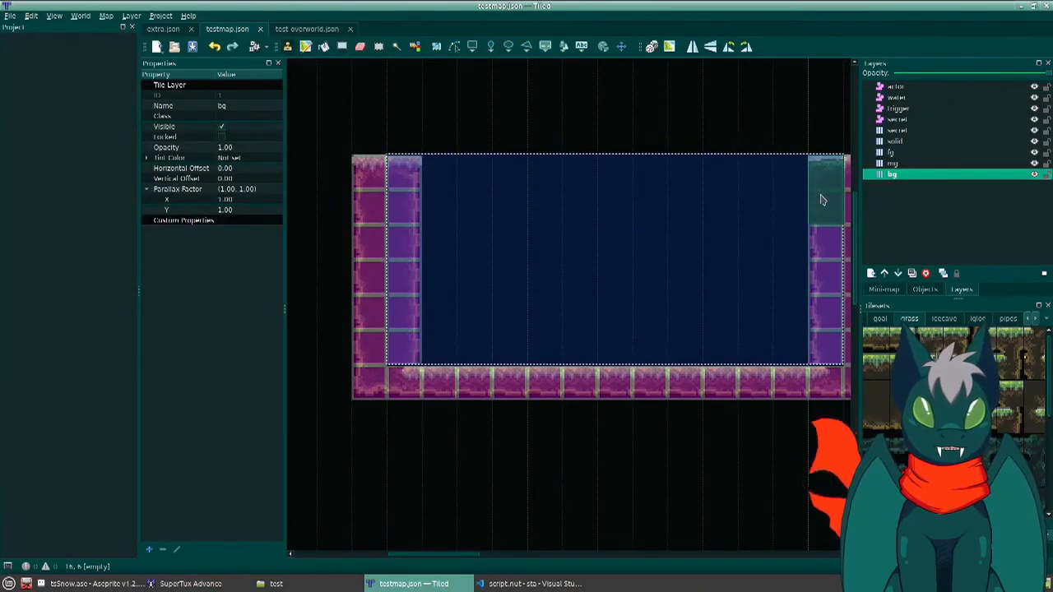
mouse_move(821, 199)
left_mouse_down()
mouse_move(530, 202)
mouse_move(413, 215)
left_mouse_up()
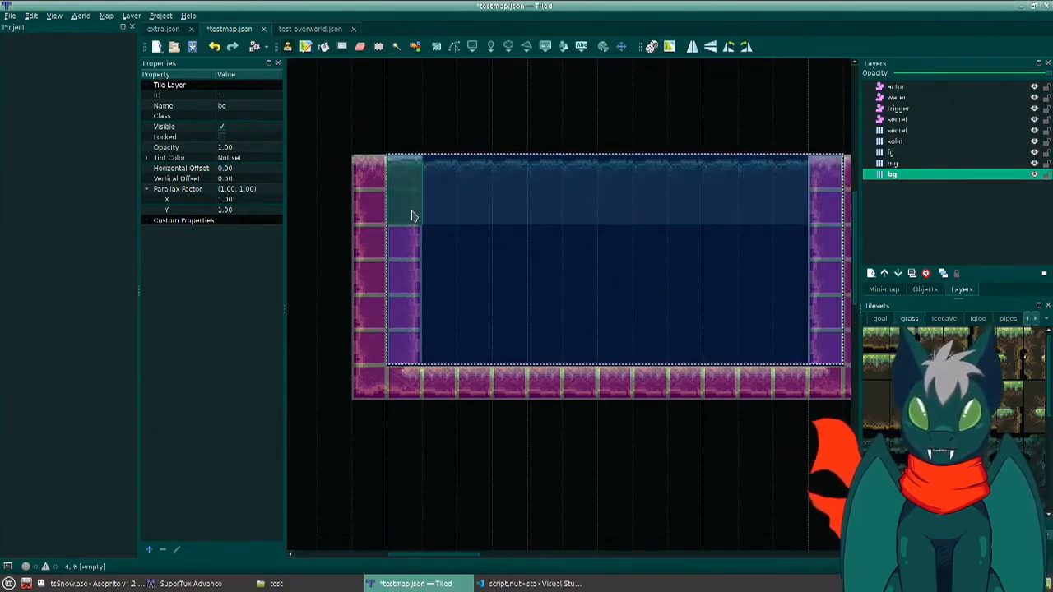
right_click_drag(413, 215, 831, 213)
left_click_drag(601, 237, 601, 355)
- Switch to SuperTux Advance and restart the test level
key("alt+Tab")
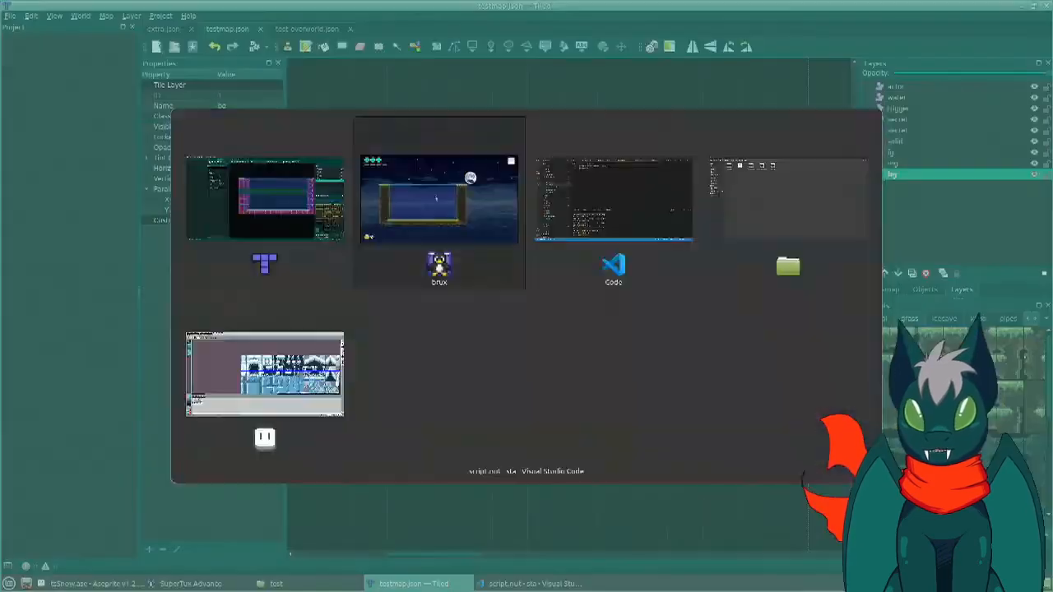
key("Escape")
key("Down")
key("Return")
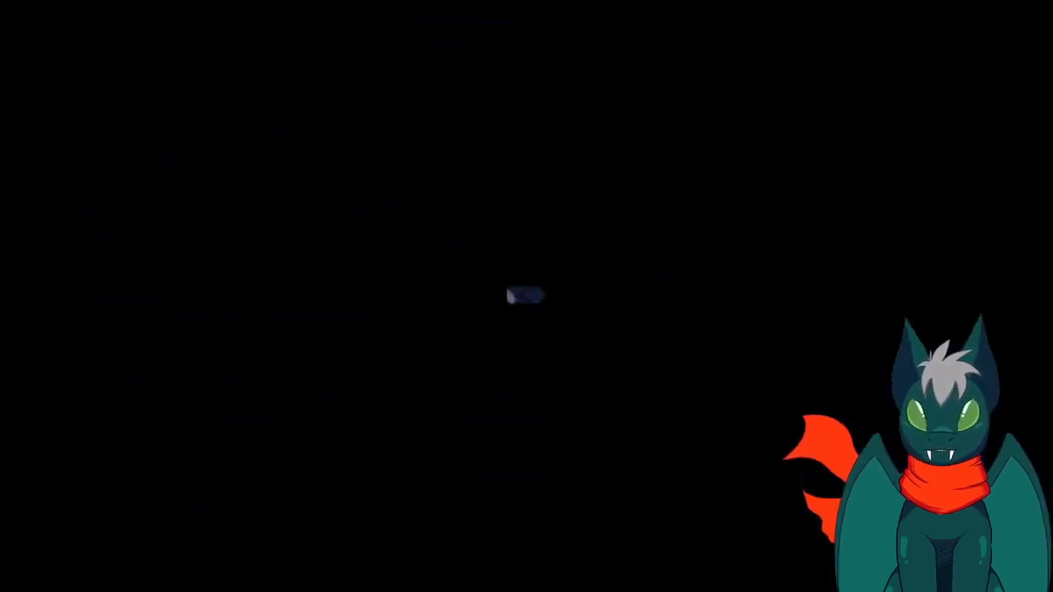
- Try to run and jump Tux up the slope toward the basin
key("Right")
key("space")
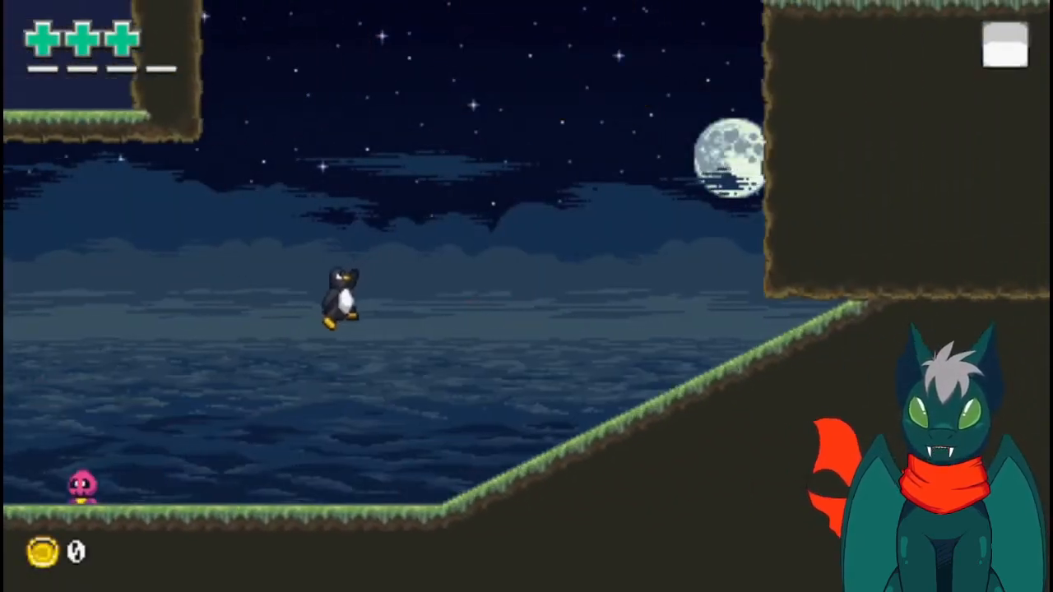
key("space")
key("Left")
key("Down")
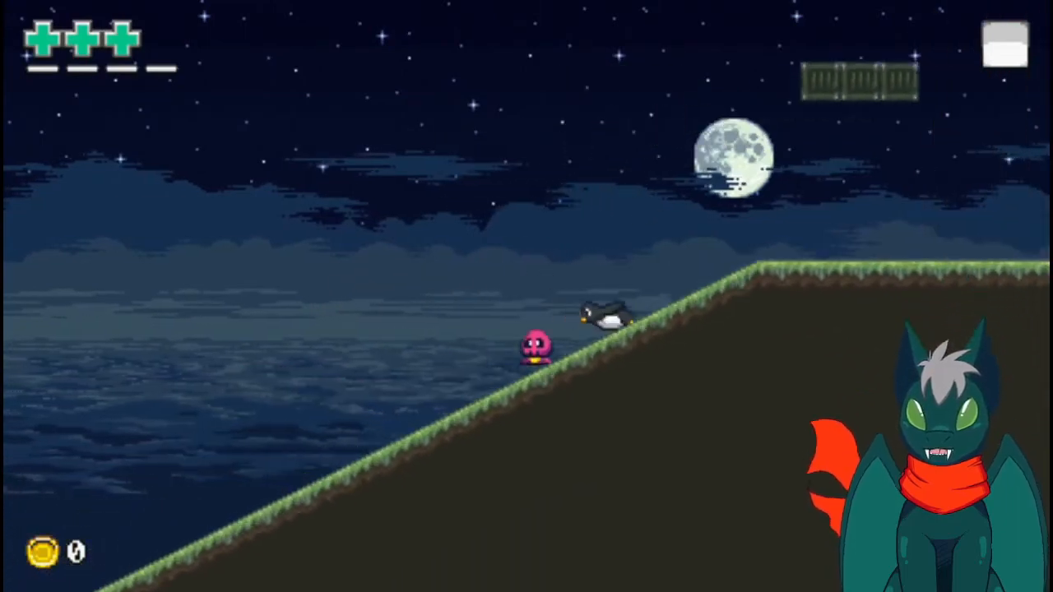
key("space")
- Turn on the debug display, move Tux directly into the basin's water, and turn the display off again
key("grave")
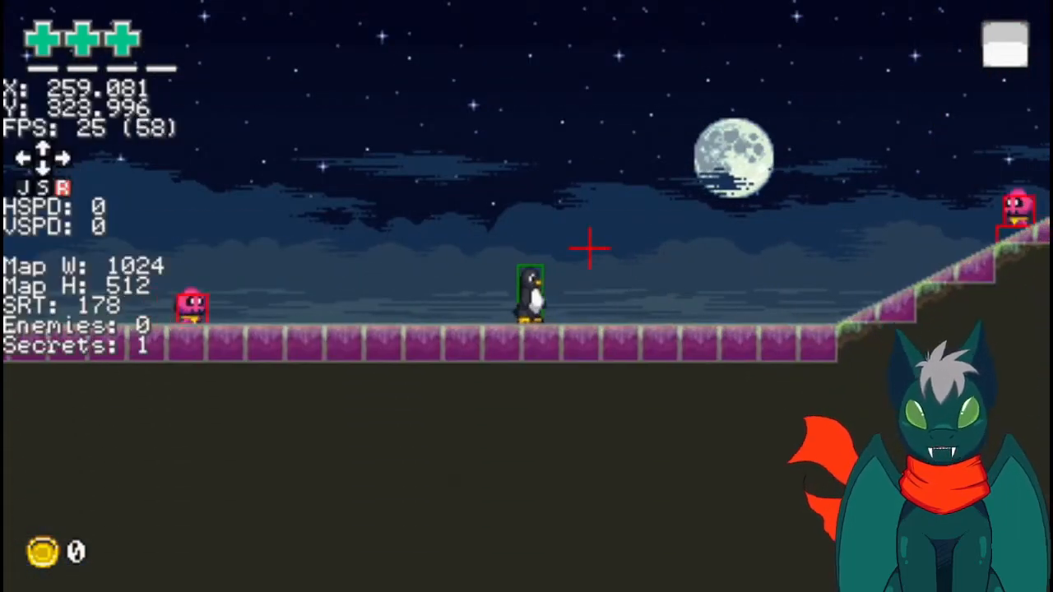
left_click_drag(590, 247, 387, 124)
left_click(417, 122)
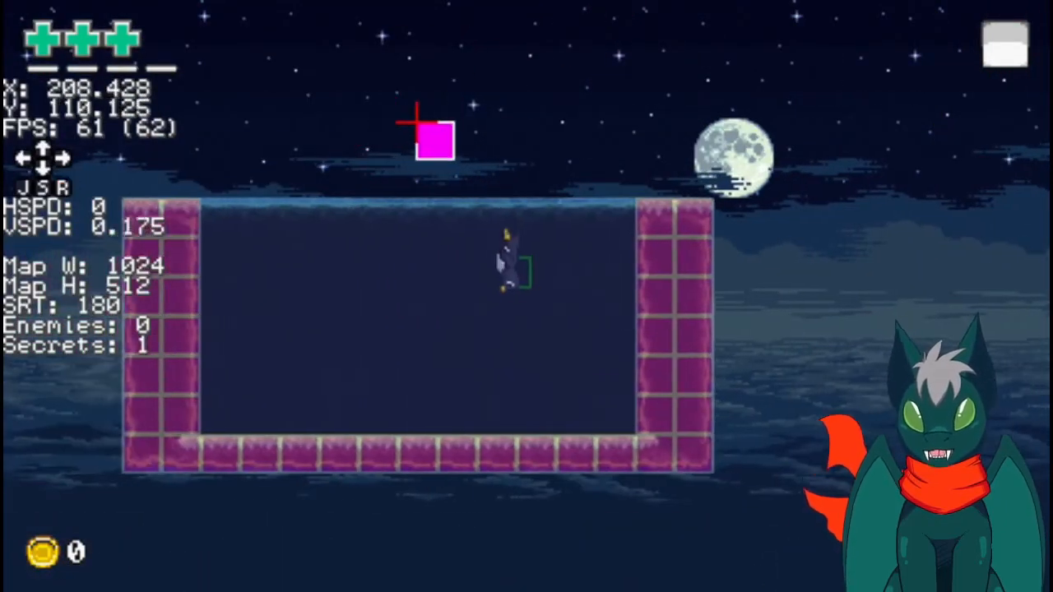
key("grave")
- Swim Tux through the water in front of the new background and leap out onto the basin's wall
key("Down")
key("Left")
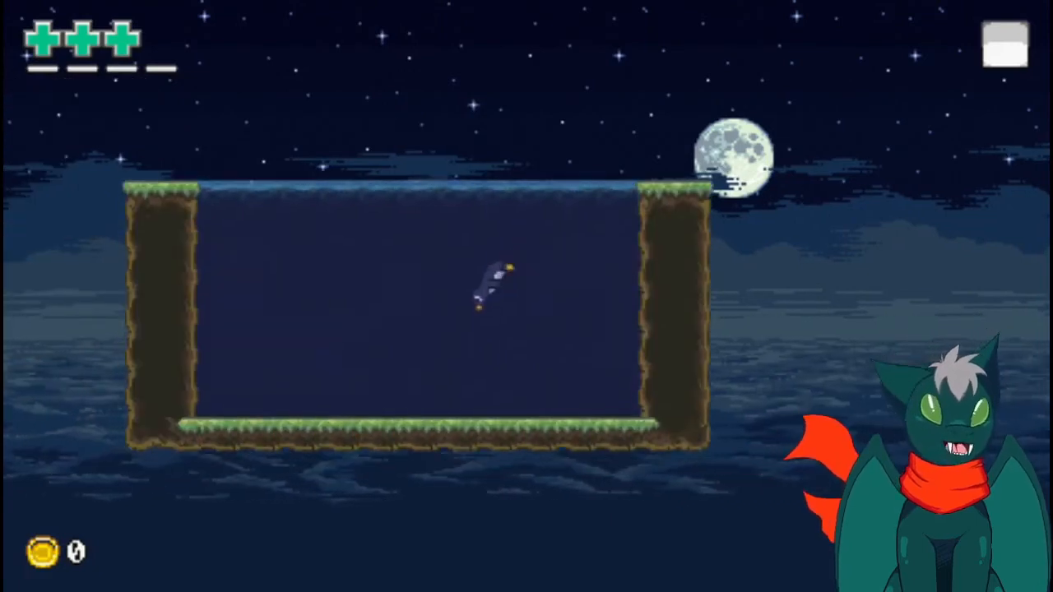
key("Up")
key("Right")
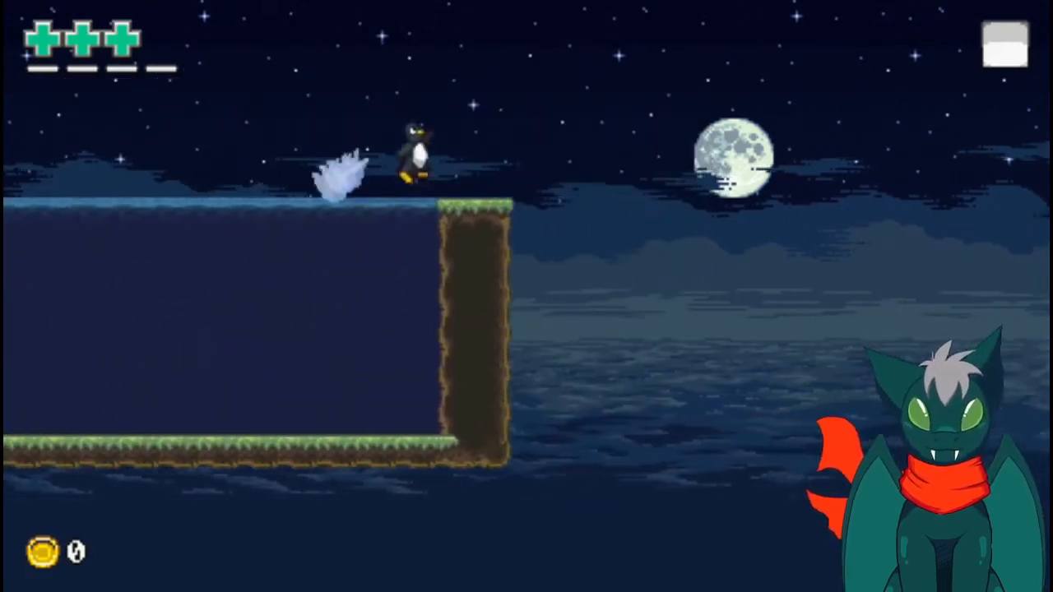
key("Left")
key("Right")
key("Up")
key("Left")
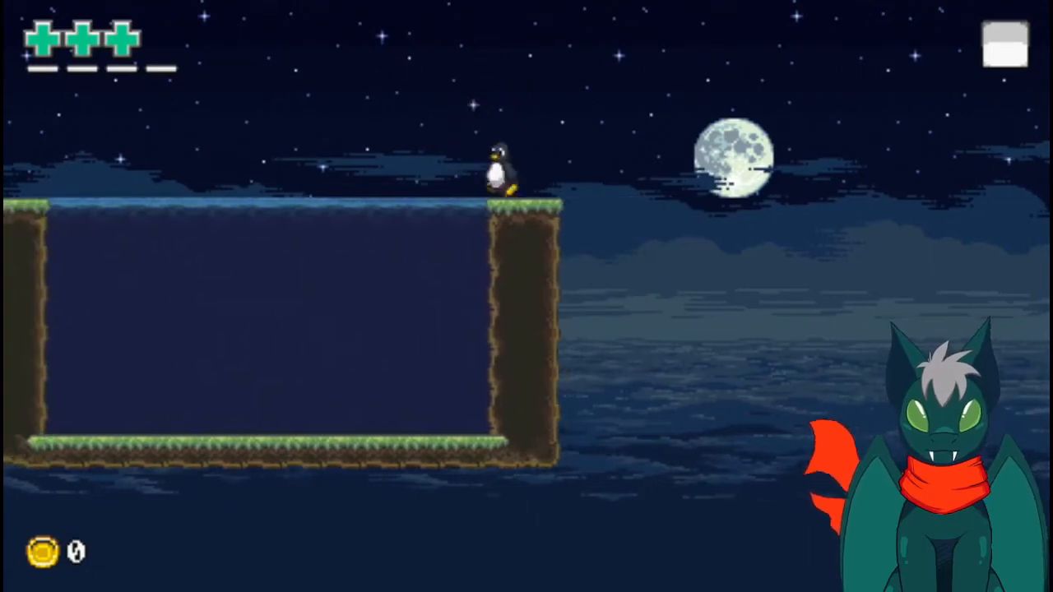
key("Right")
- Switch to Tiled and place a small grass block on the fg layer above and just outside the basin's wall, with a matching solid tile
key("alt+Tab")
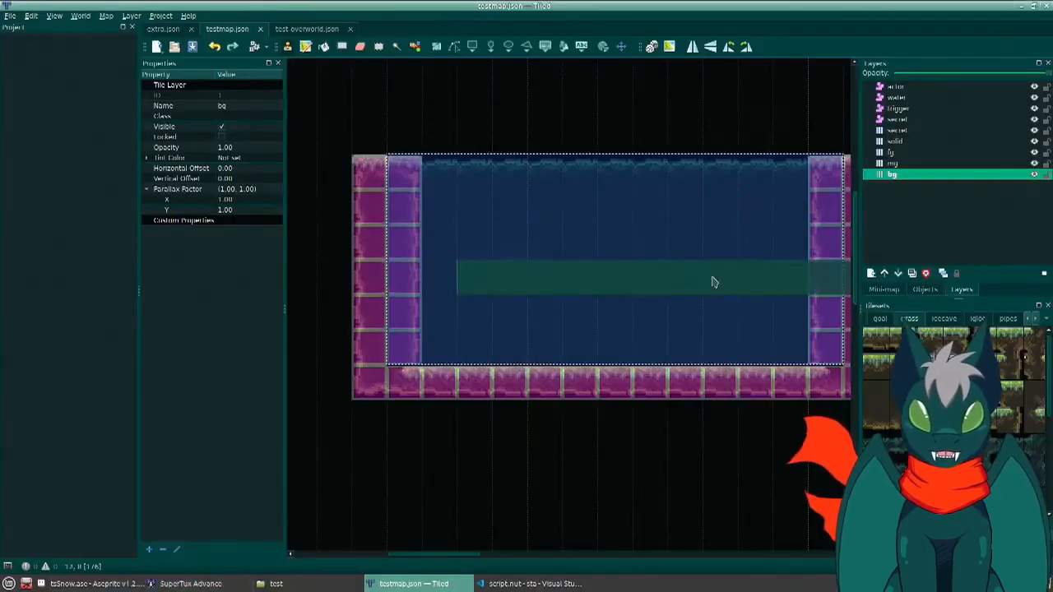
middle_click_drag(220, 247, 218, 246)
scroll(421, 258, "down", 3)
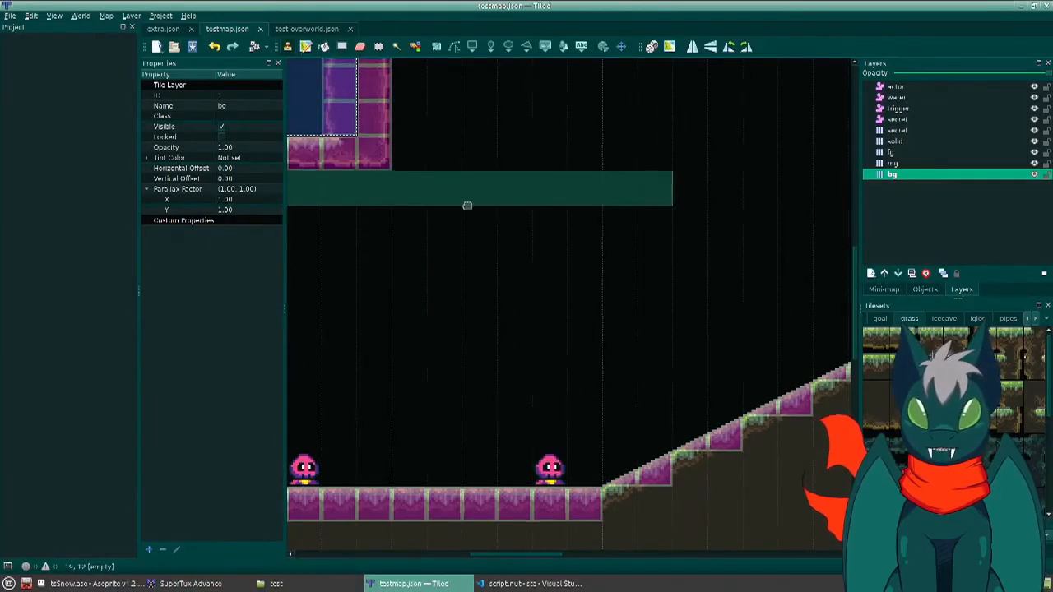
middle_click_drag(467, 205, 516, 429)
scroll(489, 250, "down", 3, "ctrl")
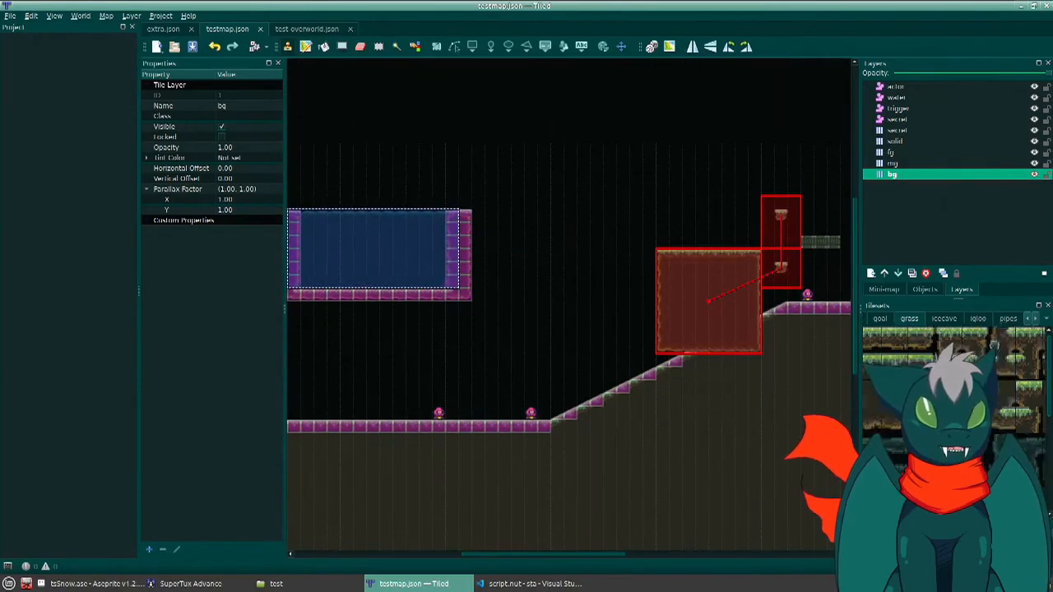
left_click(876, 339)
left_click(895, 153)
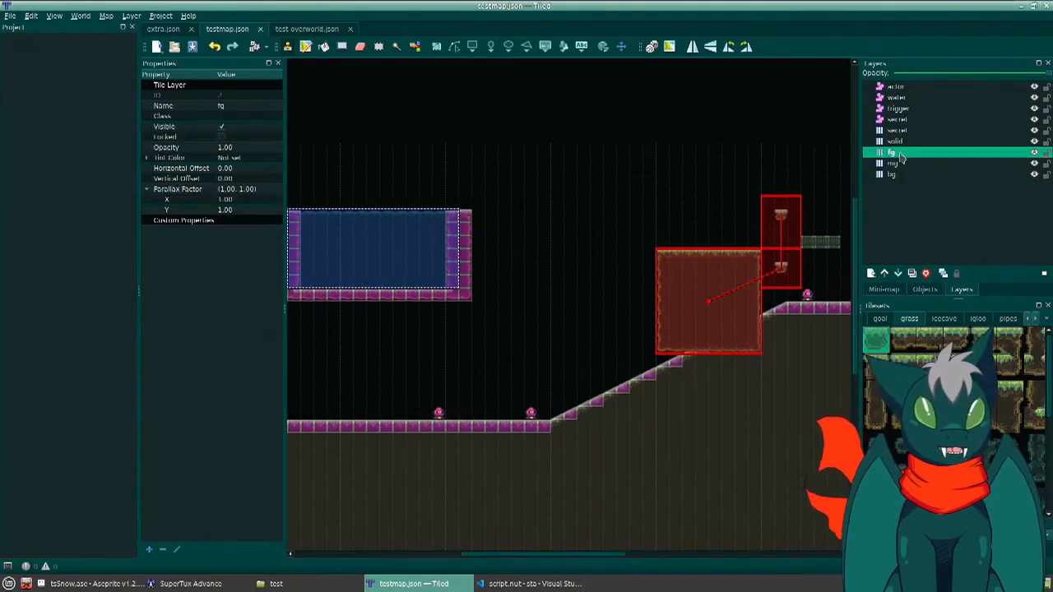
left_click(478, 169)
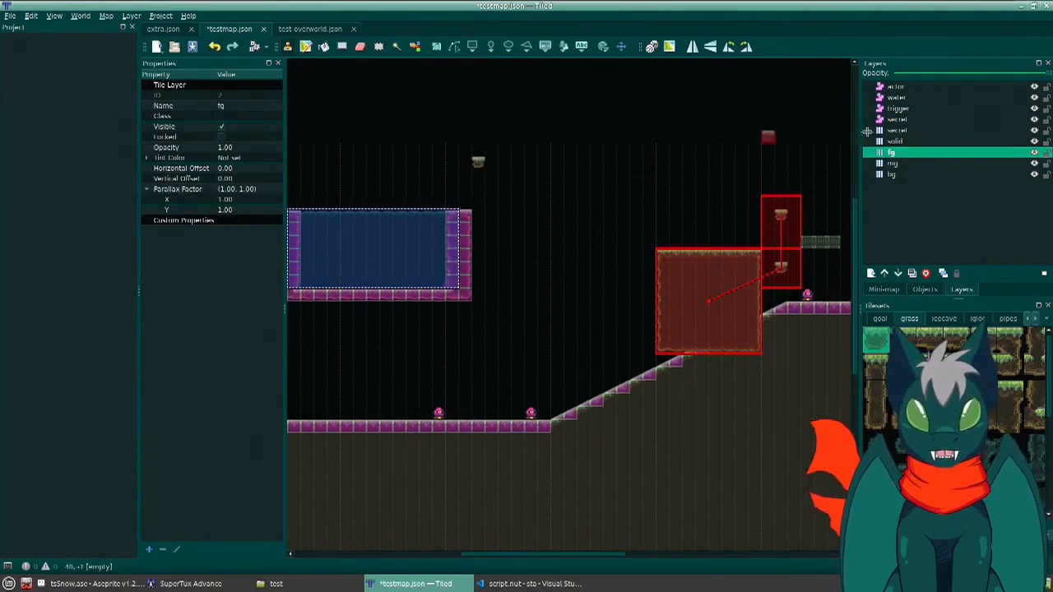
key("ctrl+Page_Up")
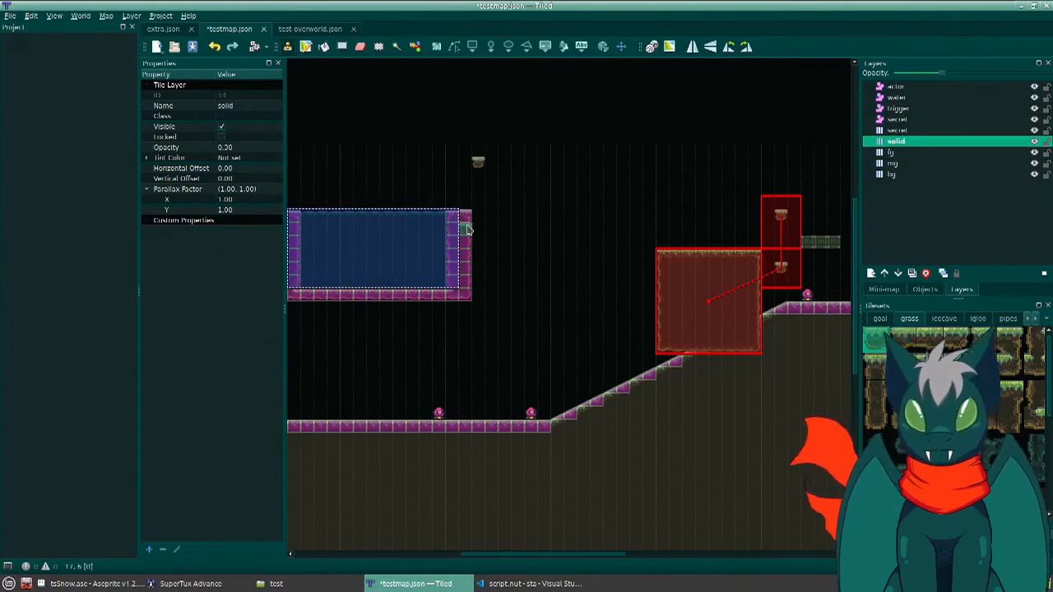
right_click(467, 229)
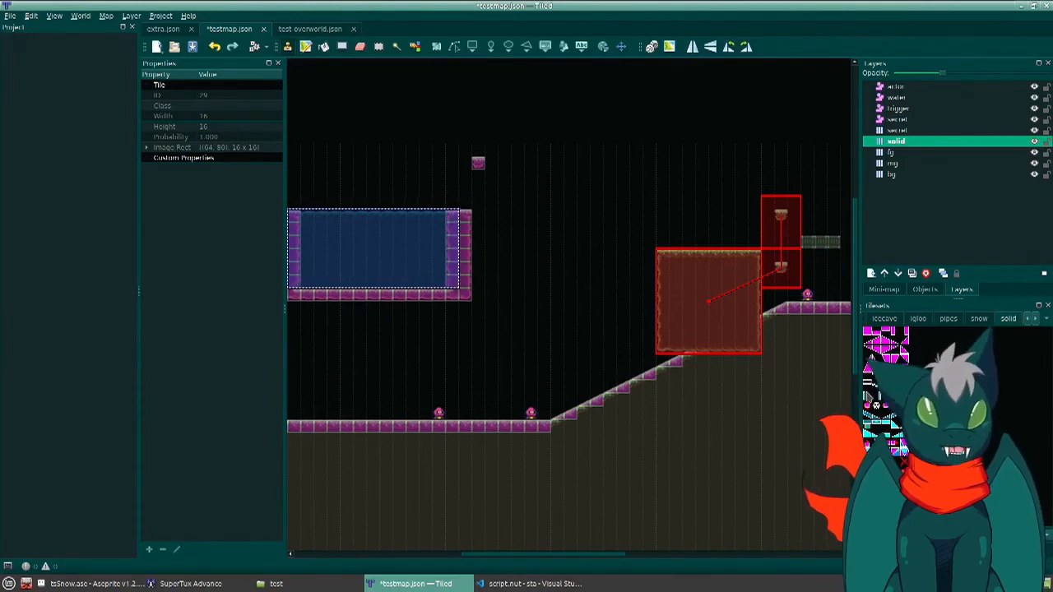
- Paint a column of ladder tiles on the solid layer from under the grass block down past the basin to just above the ground
left_click_drag(856, 401, 693, 402)
scroll(762, 390, "up", 4, "ctrl")
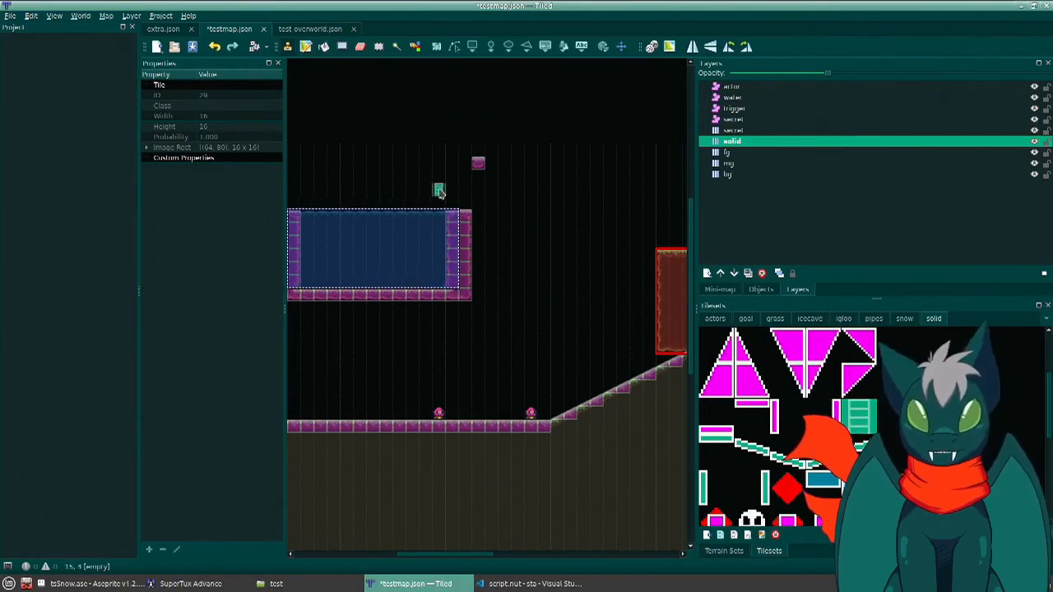
scroll(478, 168, "up", 2, "ctrl")
left_click_drag(481, 189, 486, 504)
mouse_move(488, 473)
middle_mouse_down()
mouse_move(498, 351)
mouse_move(487, 217)
middle_mouse_up()
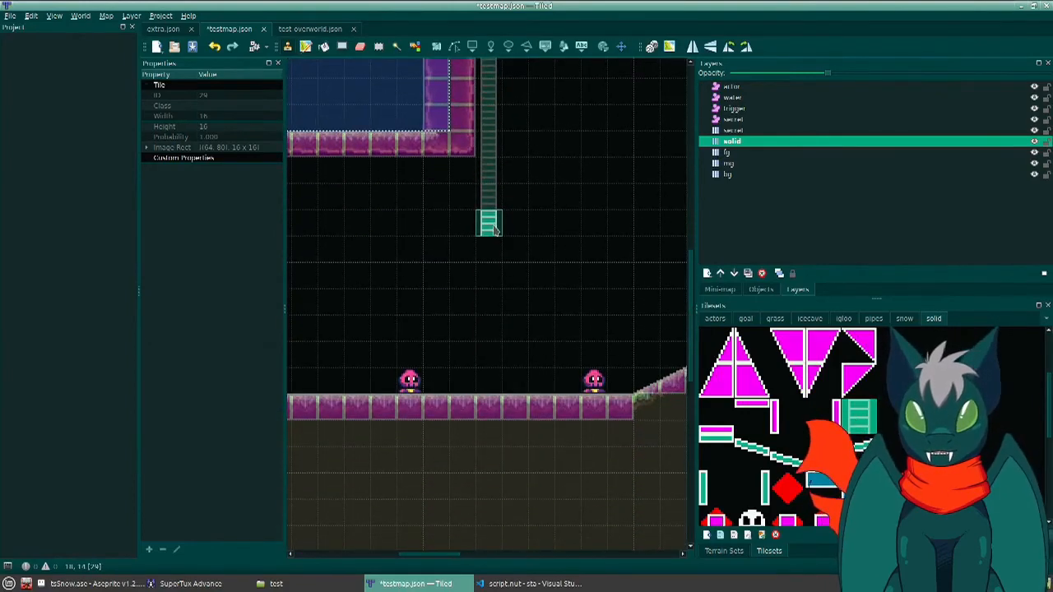
left_click_drag(488, 217, 489, 356)
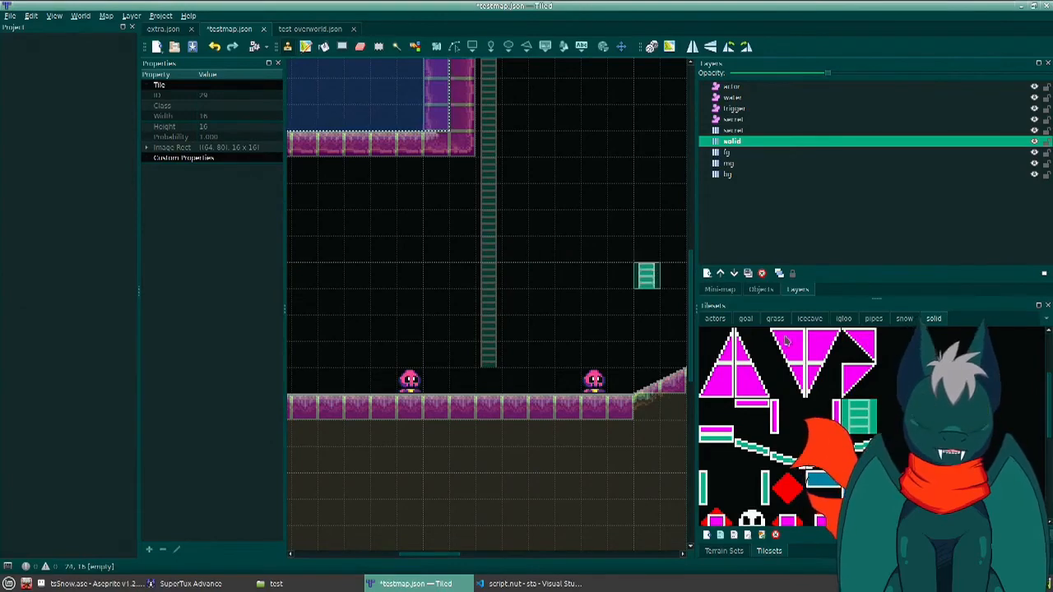
- Cover the ladder column with hanging vine tiles from the grass tileset on the bg layer, finishing with the vine's end tile
left_click(728, 174)
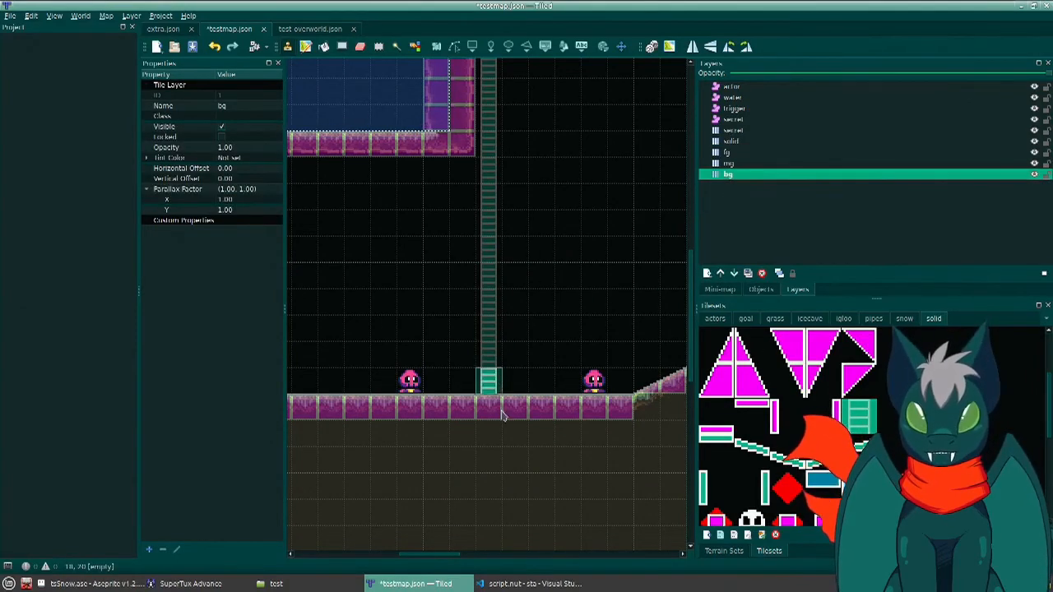
right_click(415, 87)
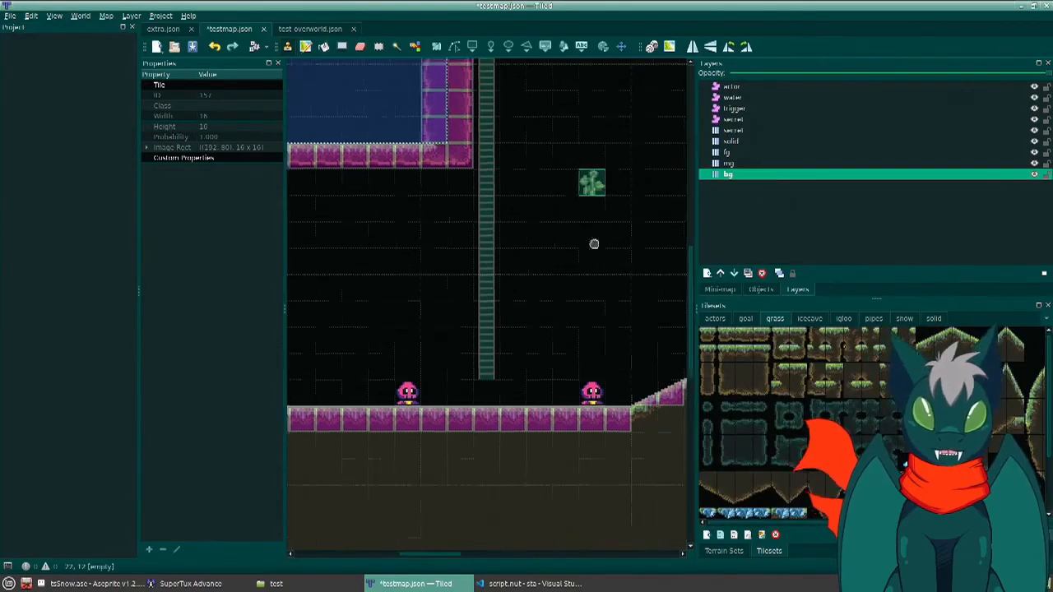
scroll(595, 241, "up", 4)
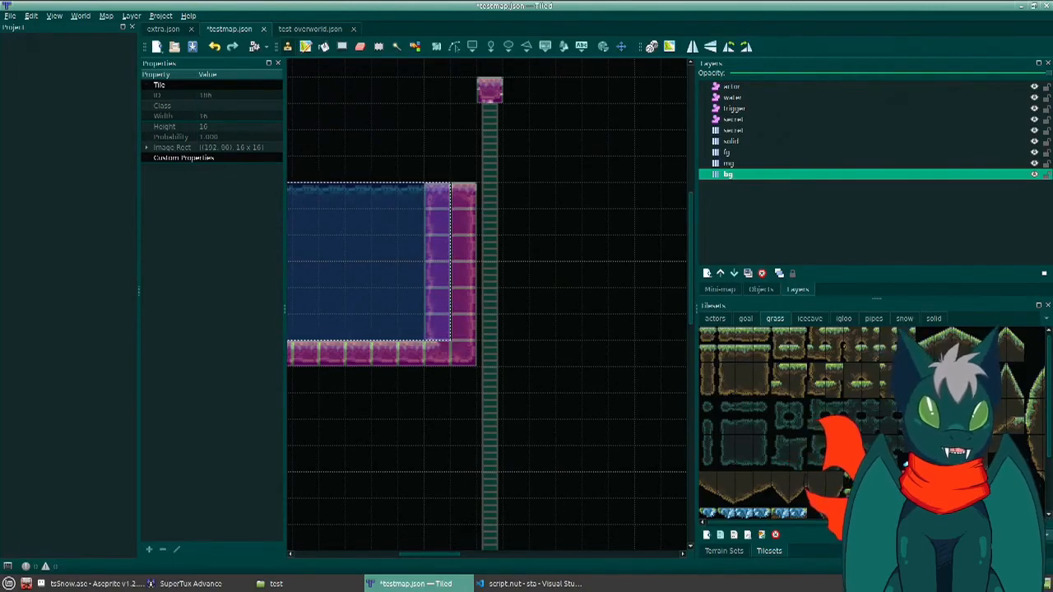
left_click_drag(489, 112, 490, 309)
left_click_drag(499, 369, 492, 513)
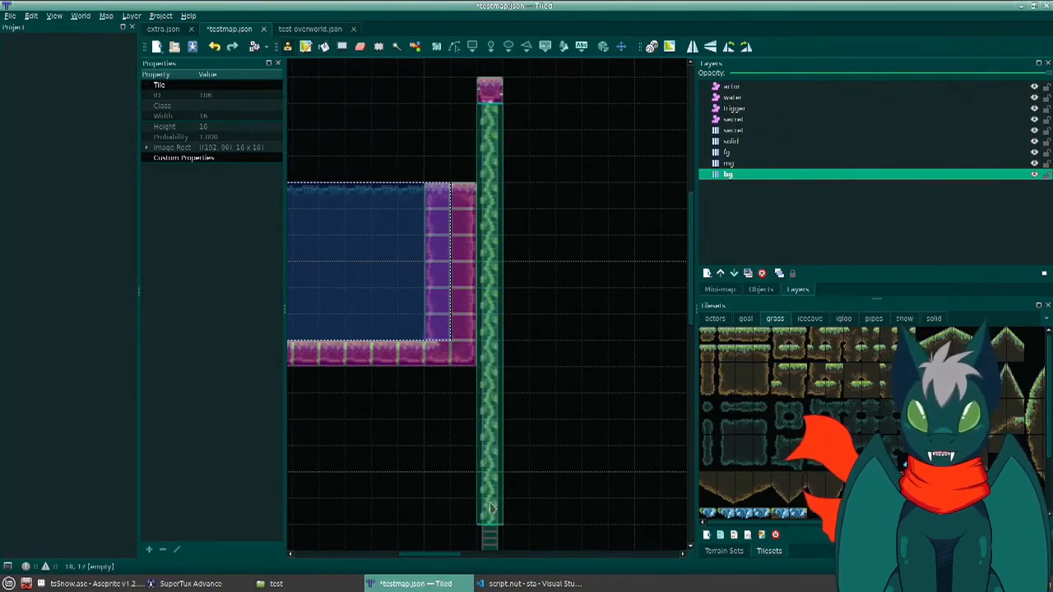
middle_click_drag(492, 510, 528, 356)
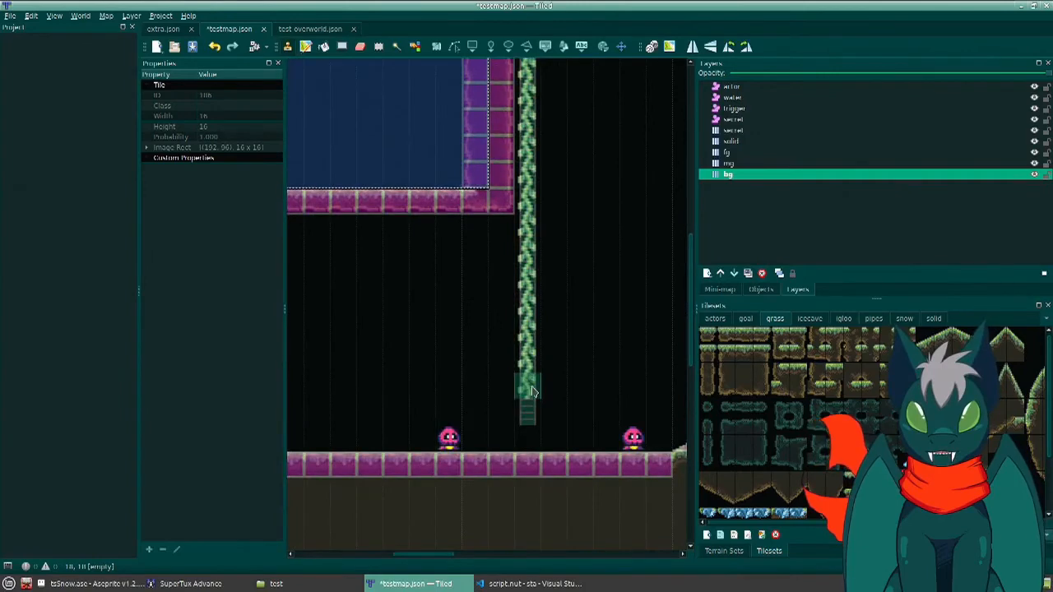
left_click(530, 385)
left_click(926, 462)
left_click(527, 411)
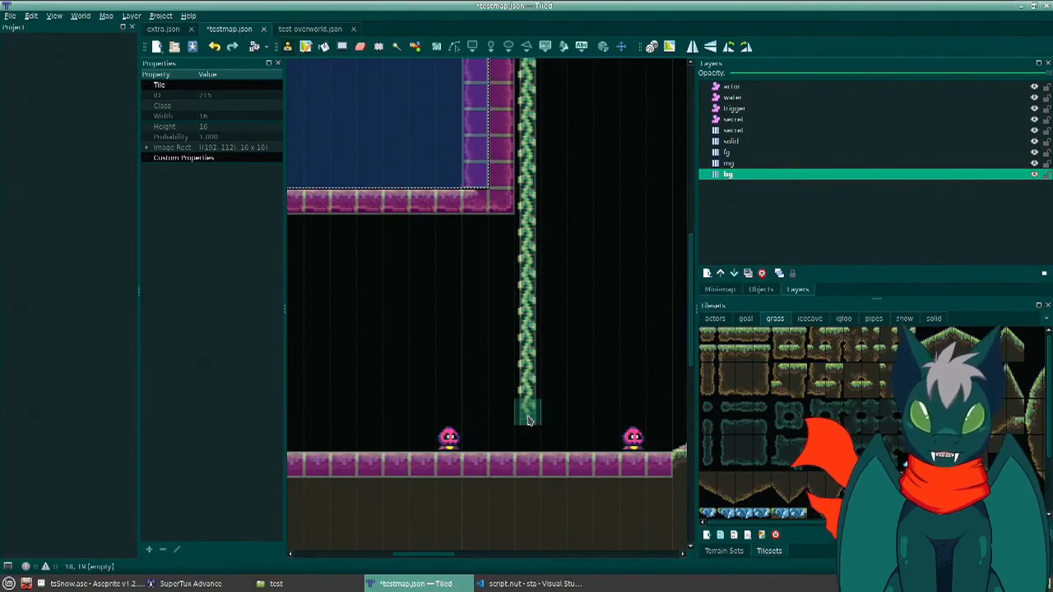
- Save testmap, switch to SuperTux Advance and restart the test level
key("ctrl+s")
key("alt+Tab")
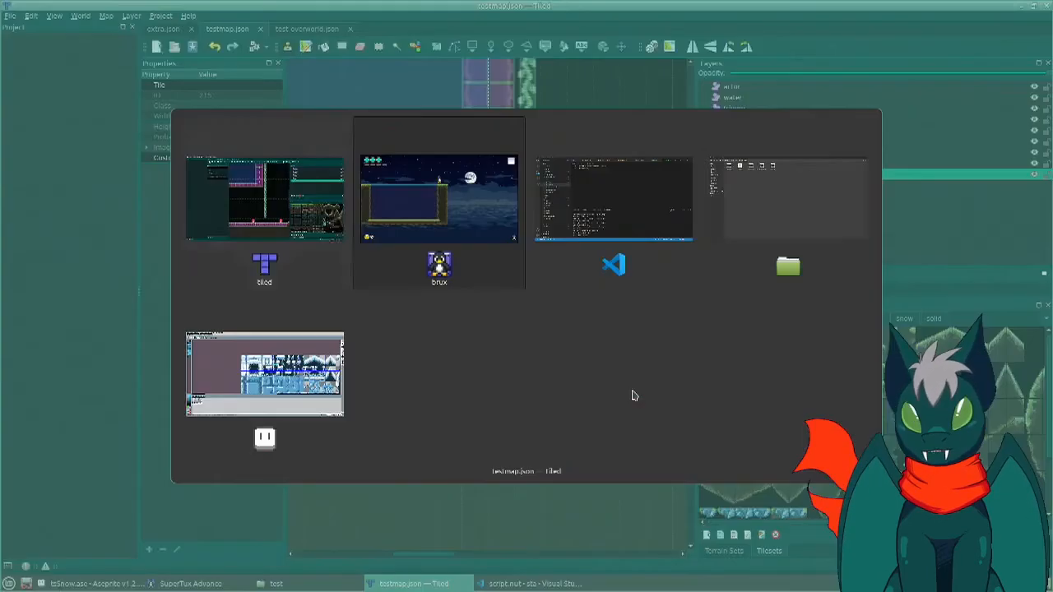
key("Down")
key("Return")
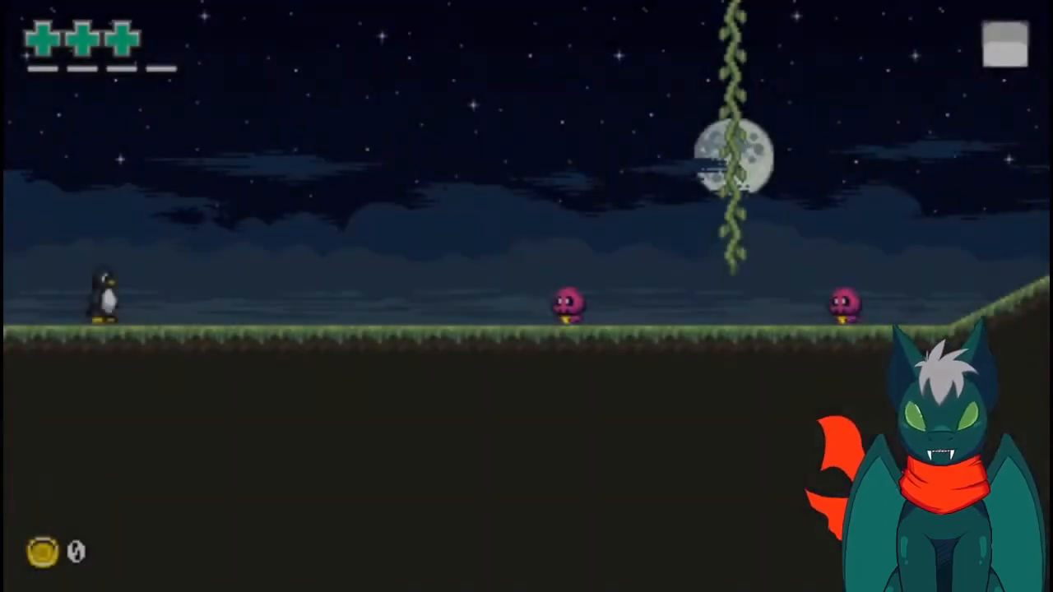
- Jump Tux onto the vine, climb it up to the grass block, and leap off into the basin's water
key("Right")
key("z")
key("Up")
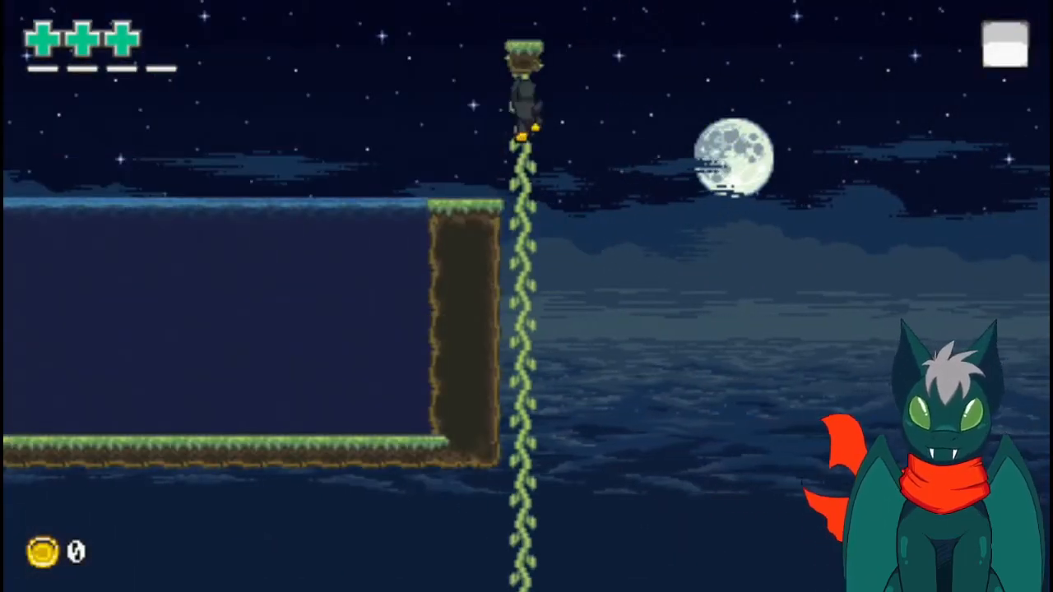
key("Down")
key("Left")
key("z")
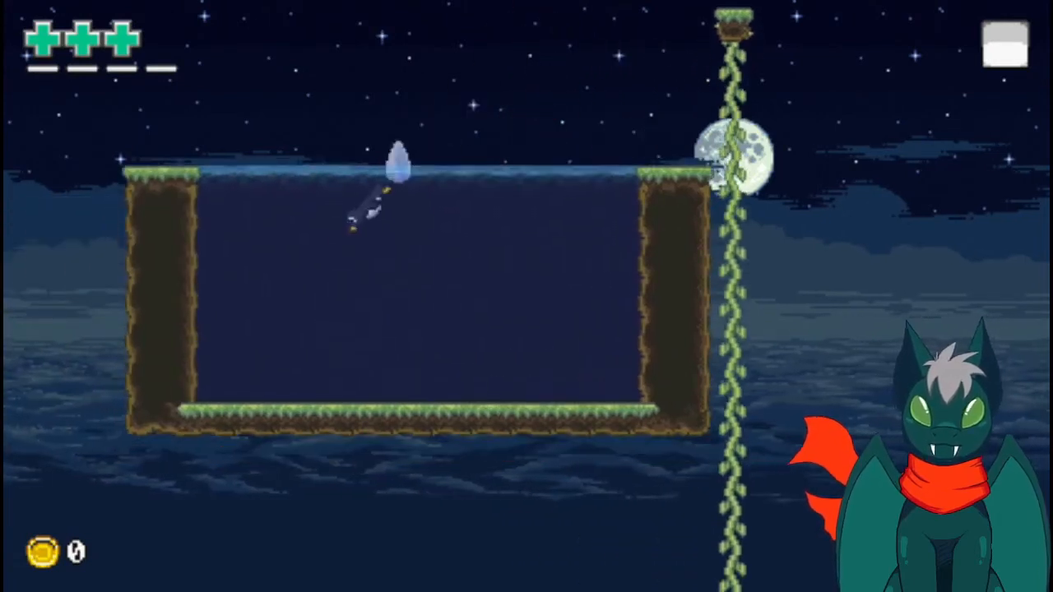
- Swim Tux through the basin, leap out beside the wall, and dive back into the water
key("Down")
key("Right")
key("Up")
key("Right")
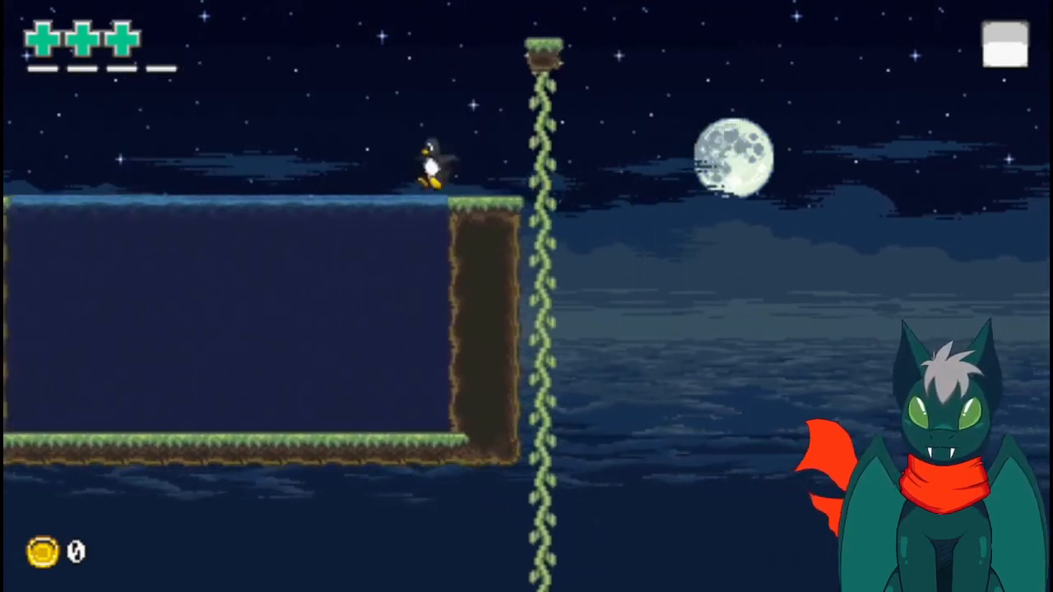
key("Left")
key("z")
key("Right")
key("Left")
key("Left")
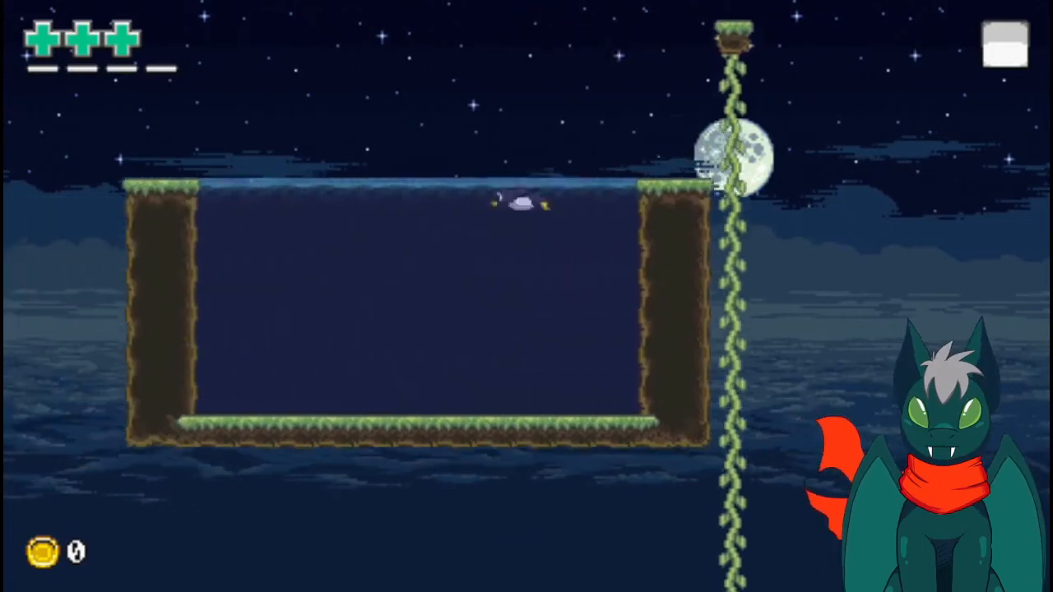
key("Down")
- Pause the game and quit the test level to the overworld
key("Escape")
key("Up")
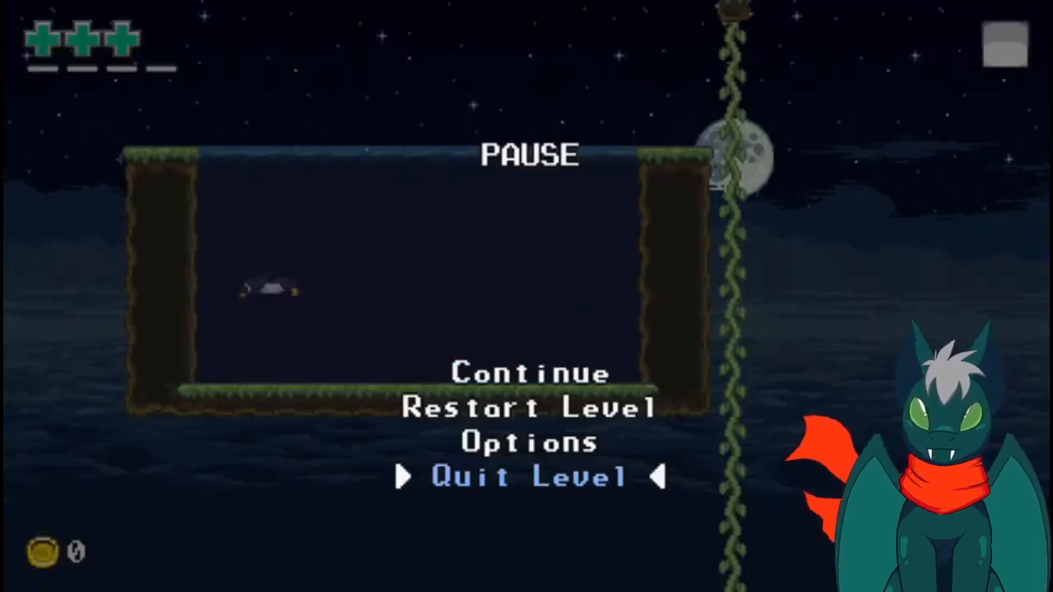
key("Return")
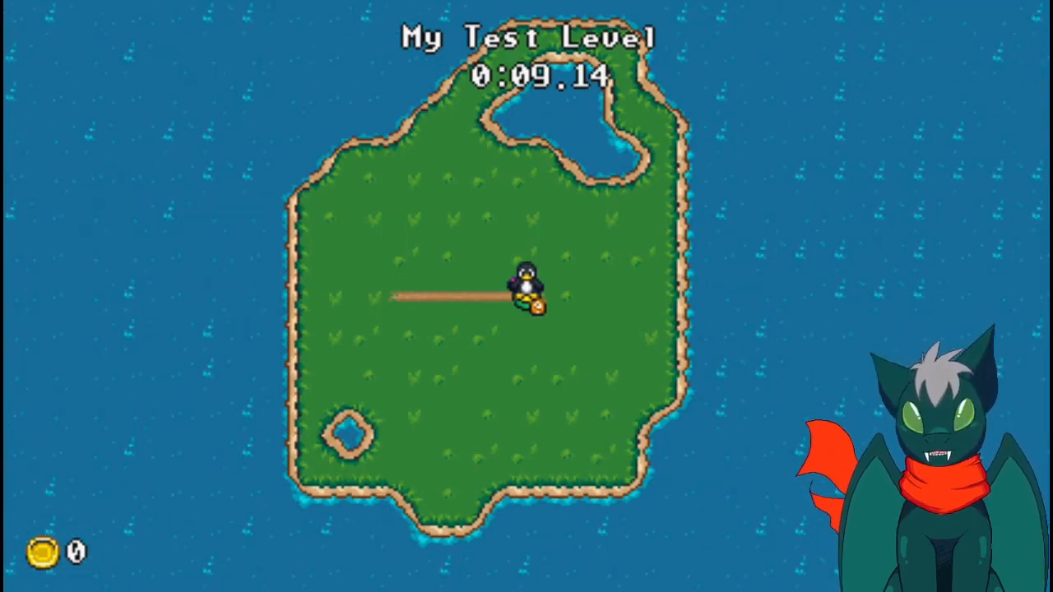
- Switch to Tiled, show the test-overworld map, and examine the level, path and marker tiles in its actor tileset
key("alt+Tab")
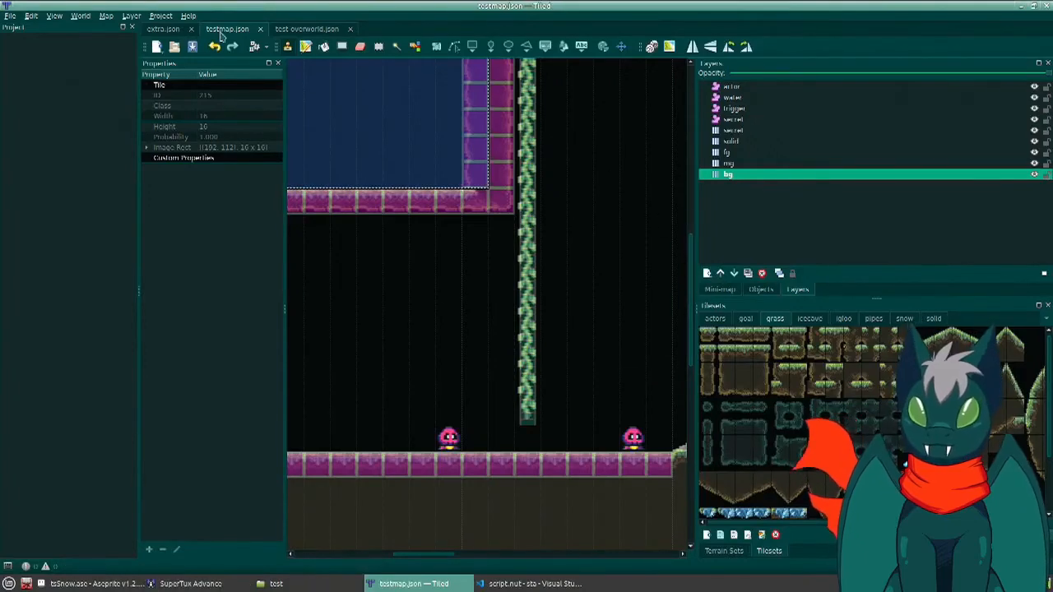
left_click(280, 29)
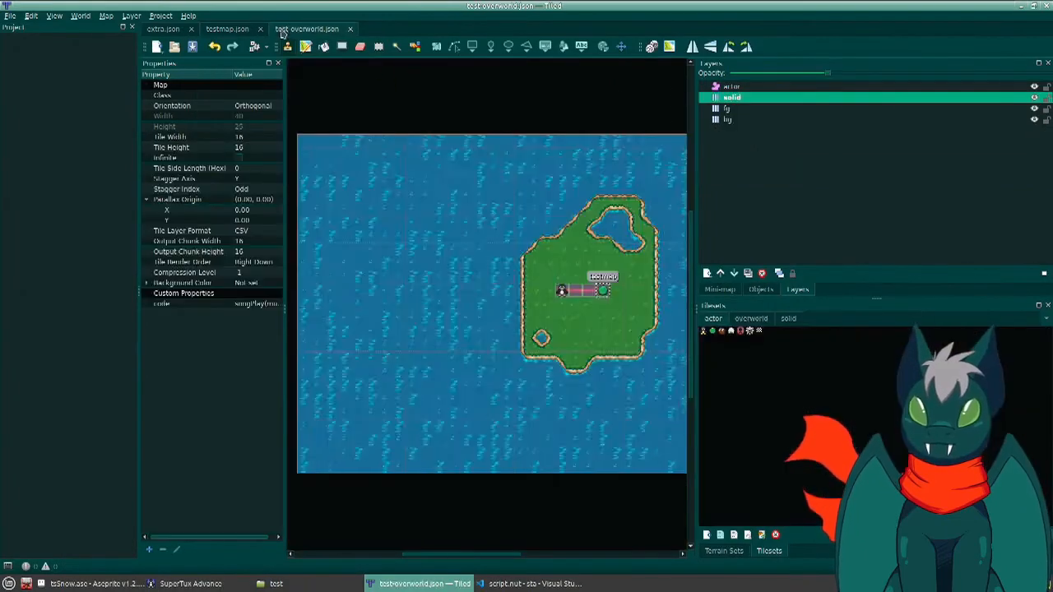
left_click(713, 331)
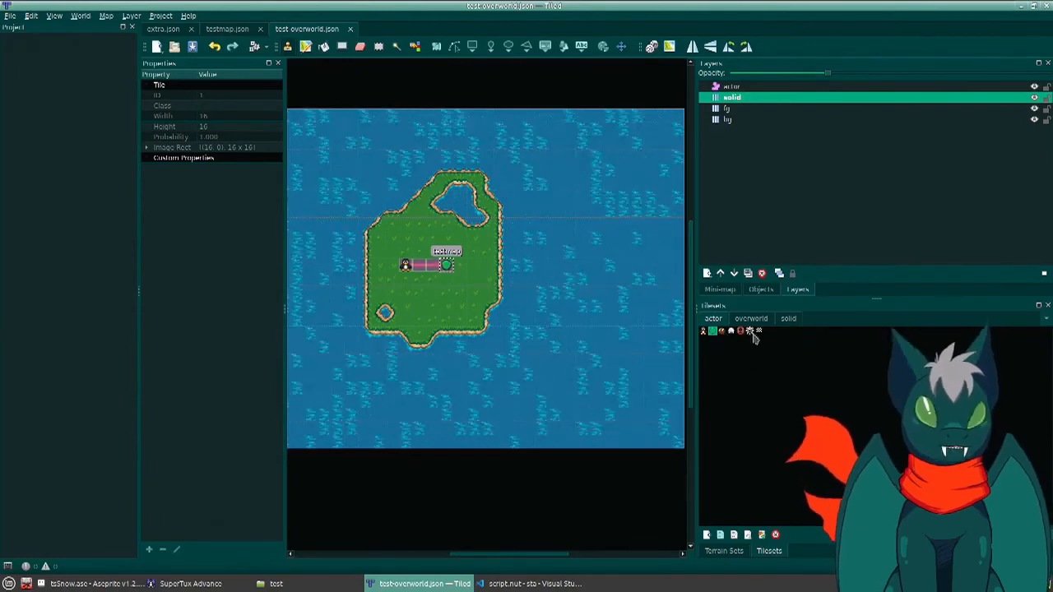
left_click(723, 332)
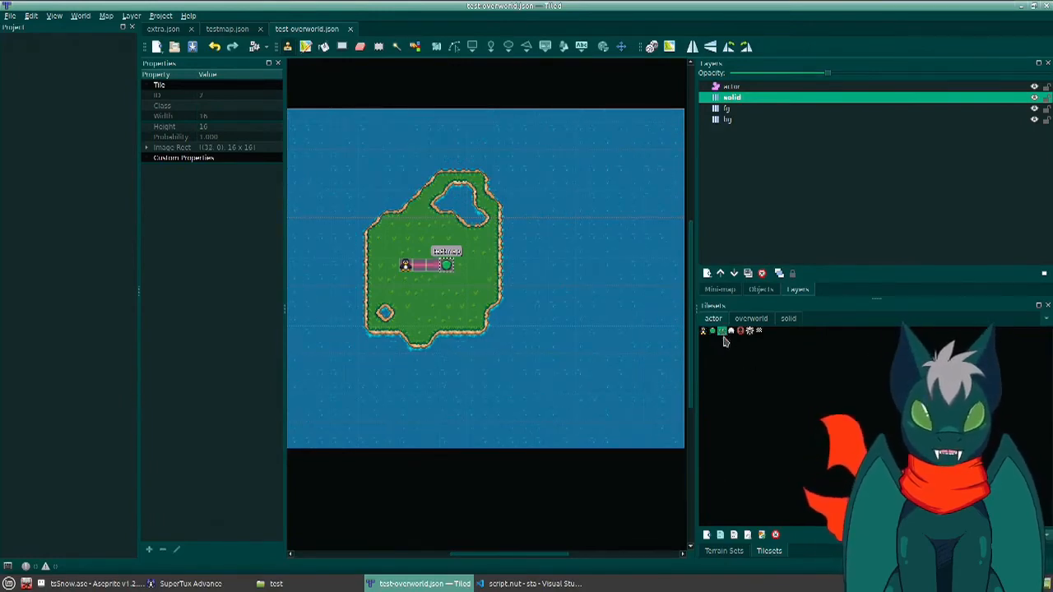
scroll(611, 297, "up", 4, "ctrl")
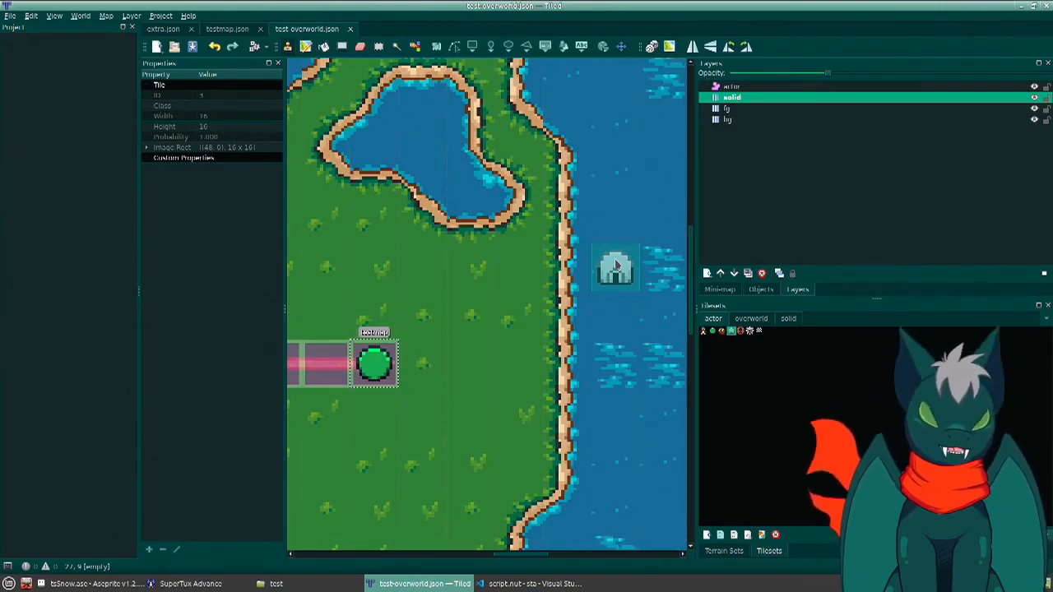
left_click(739, 332)
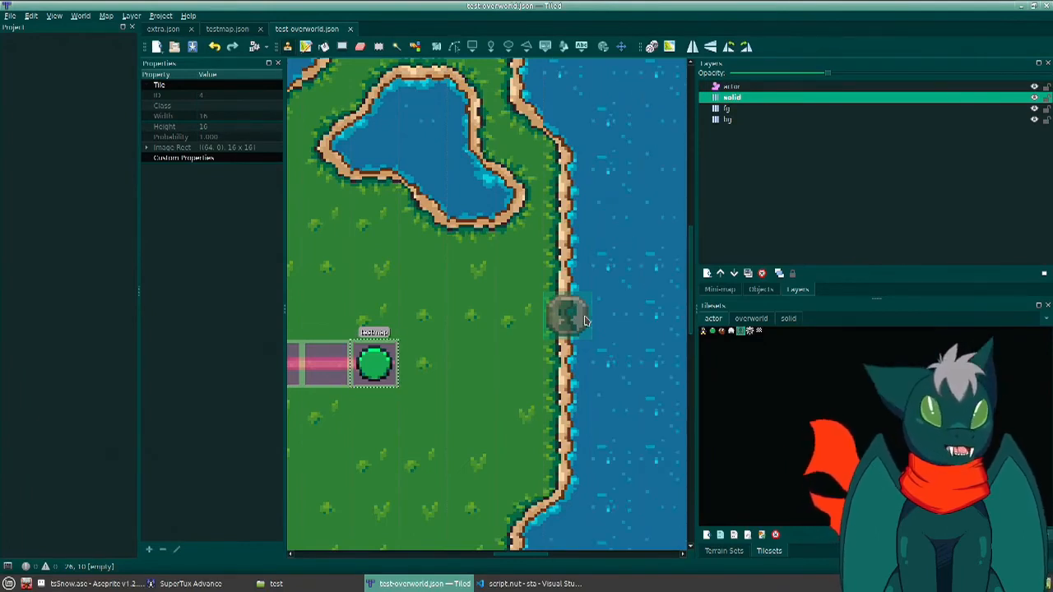
left_click(751, 331)
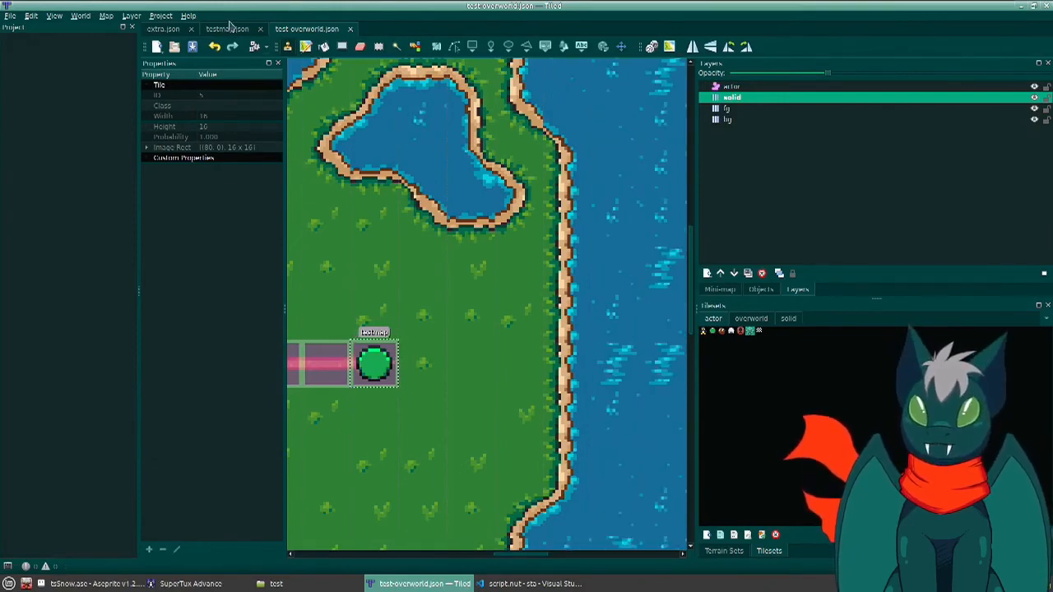
- Return to testmap and place a gear object from the actors tileset on the actor layer between the vine and the slope, at X 416, Y 240
left_click(225, 29)
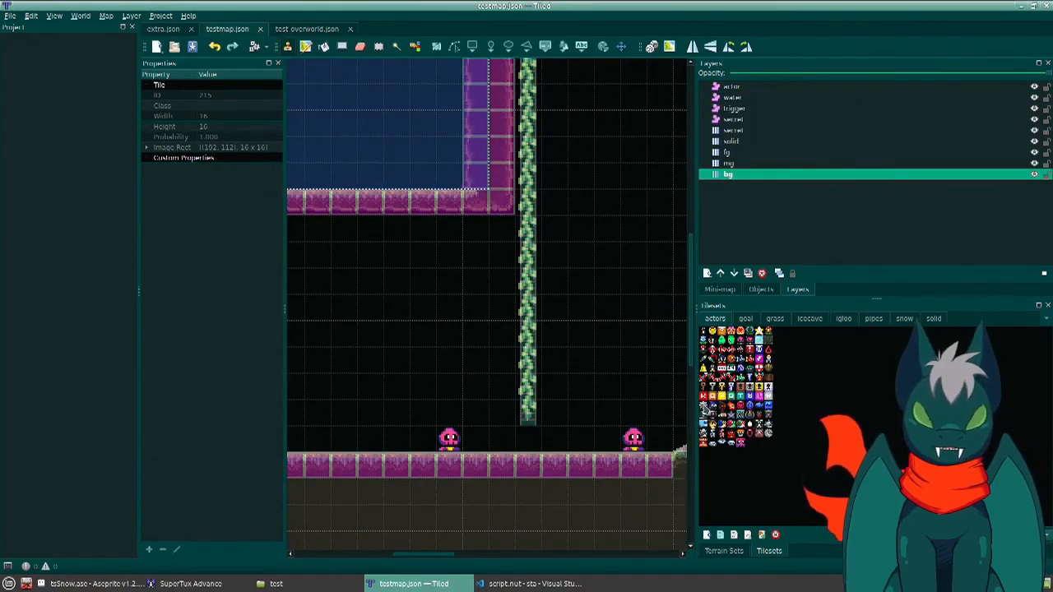
mouse_move(609, 288)
middle_mouse_down()
mouse_move(586, 284)
mouse_move(451, 323)
middle_mouse_up()
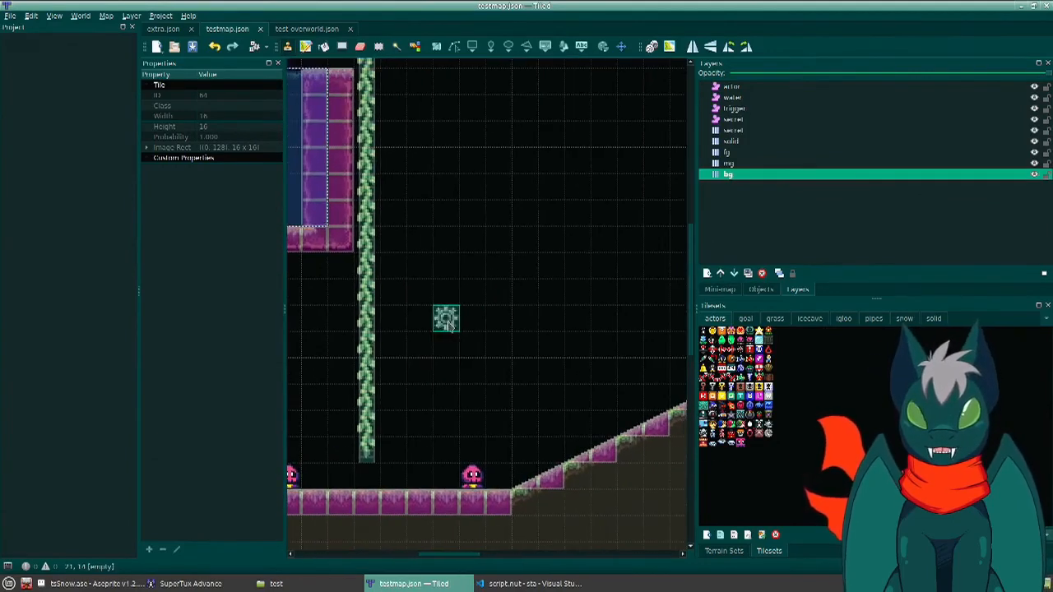
left_click(732, 88)
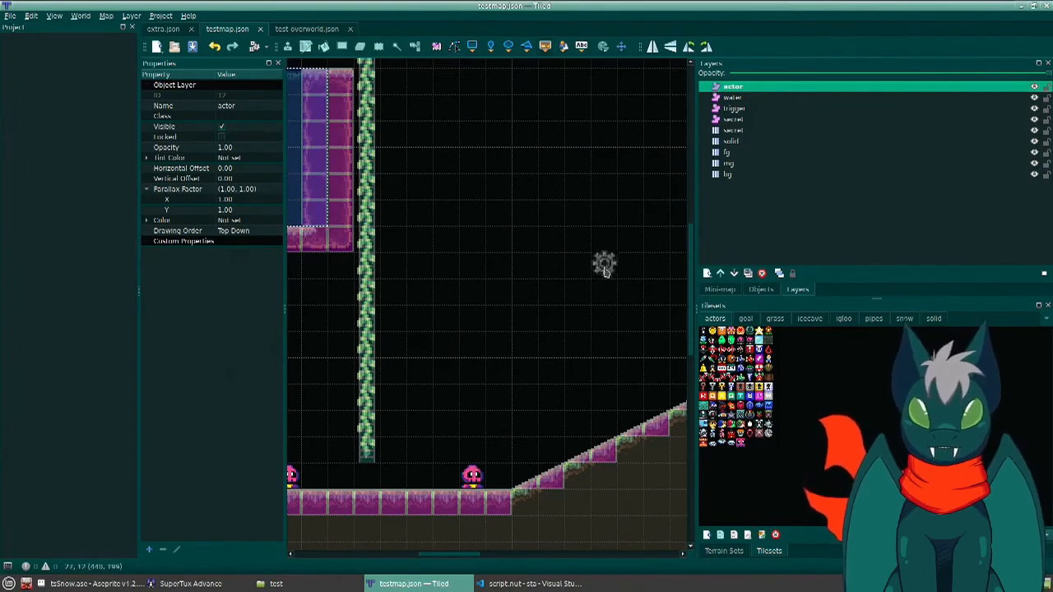
left_click(577, 319)
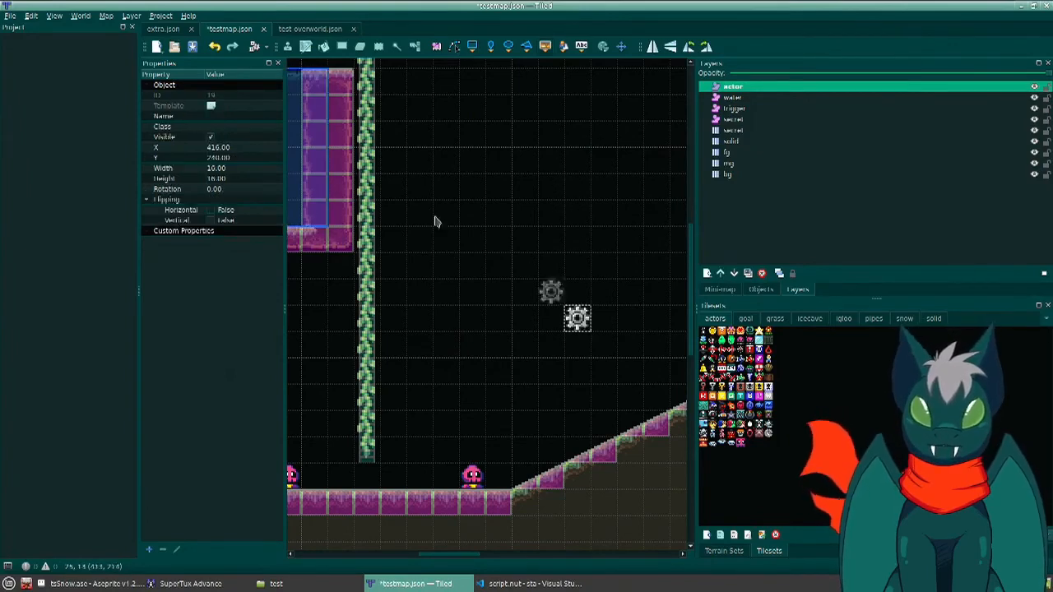
- Switch to Visual Studio Code, open src/enemies.nut and examine the Deathcap class and its constructor arguments
left_click(243, 115)
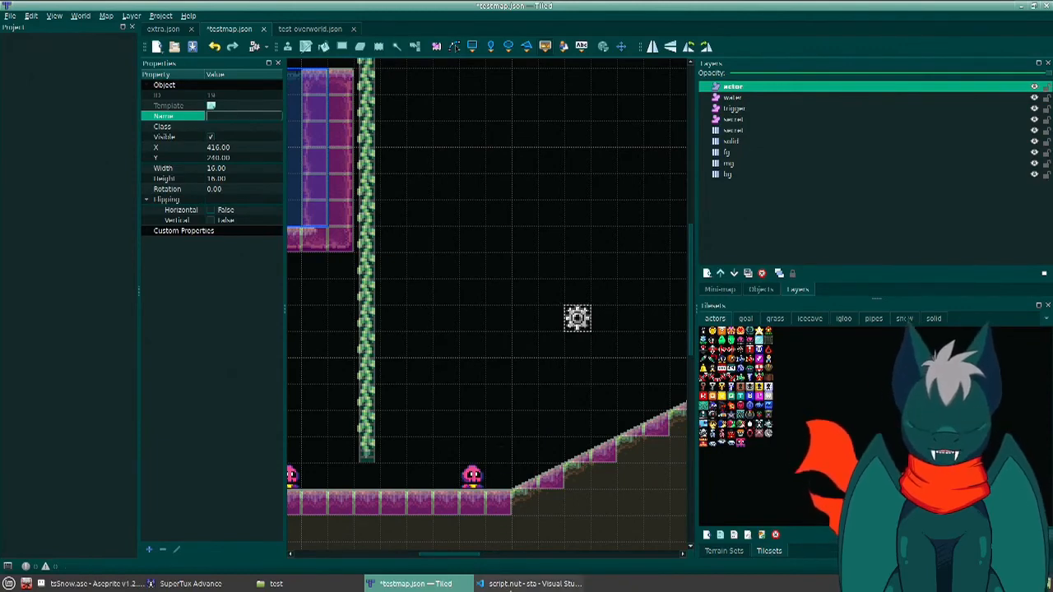
left_click(531, 584)
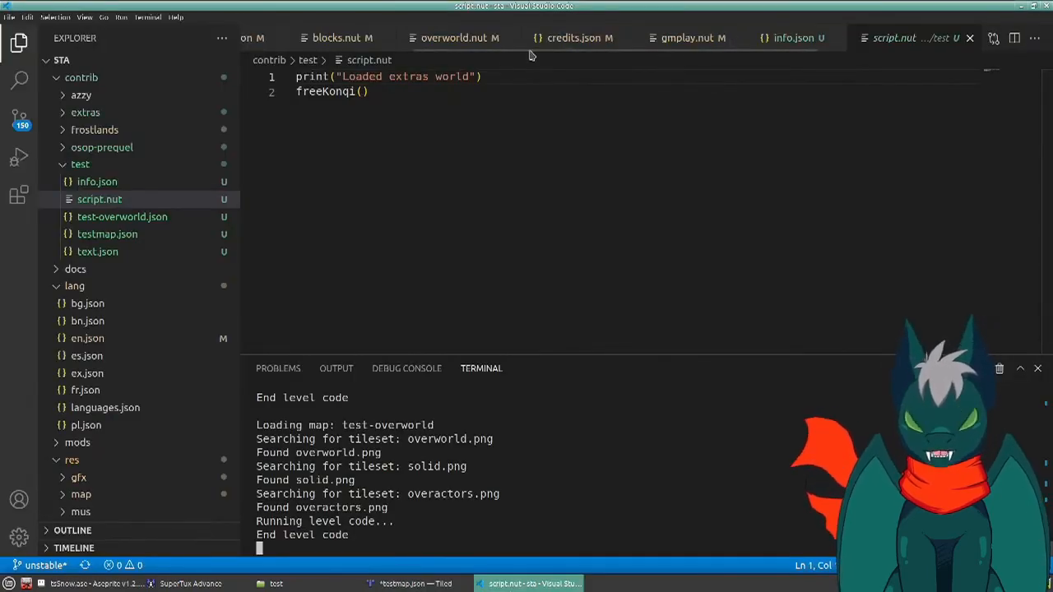
key("ctrl+p")
type("ene")
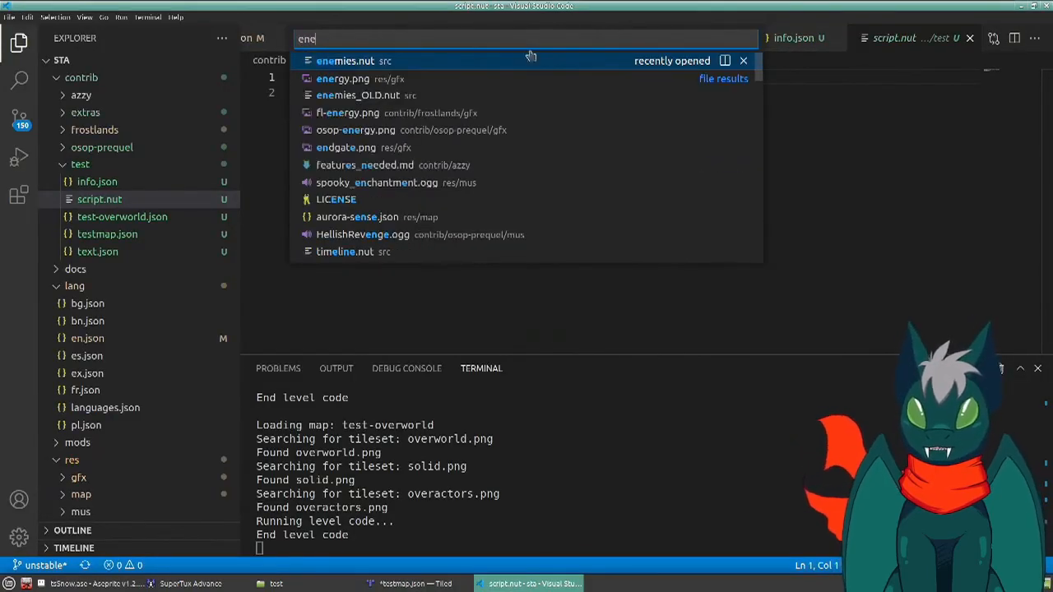
key("Return")
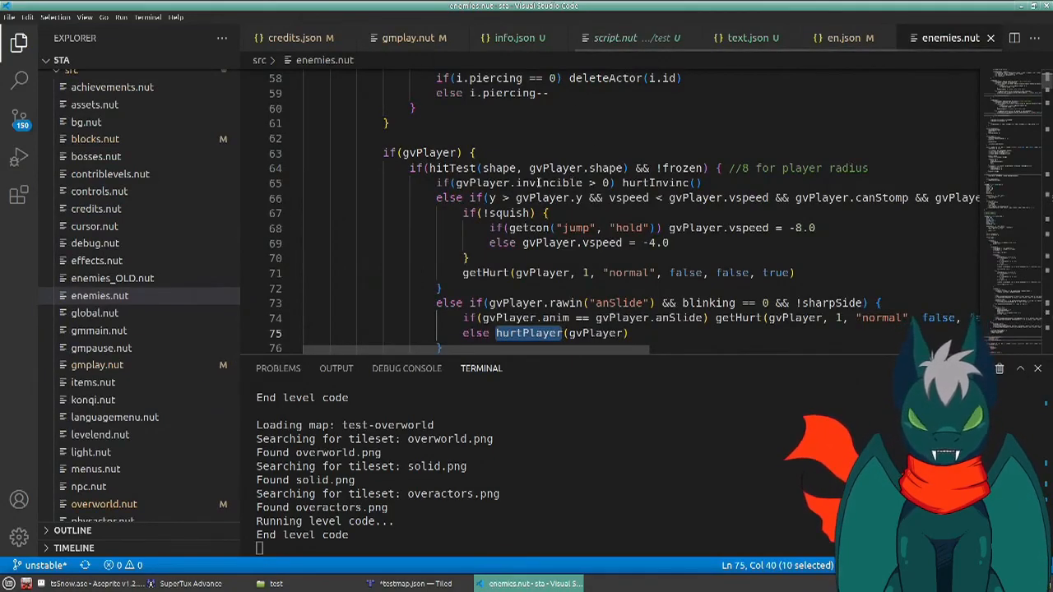
key("ctrl+Home")
scroll(527, 184, "down", 20)
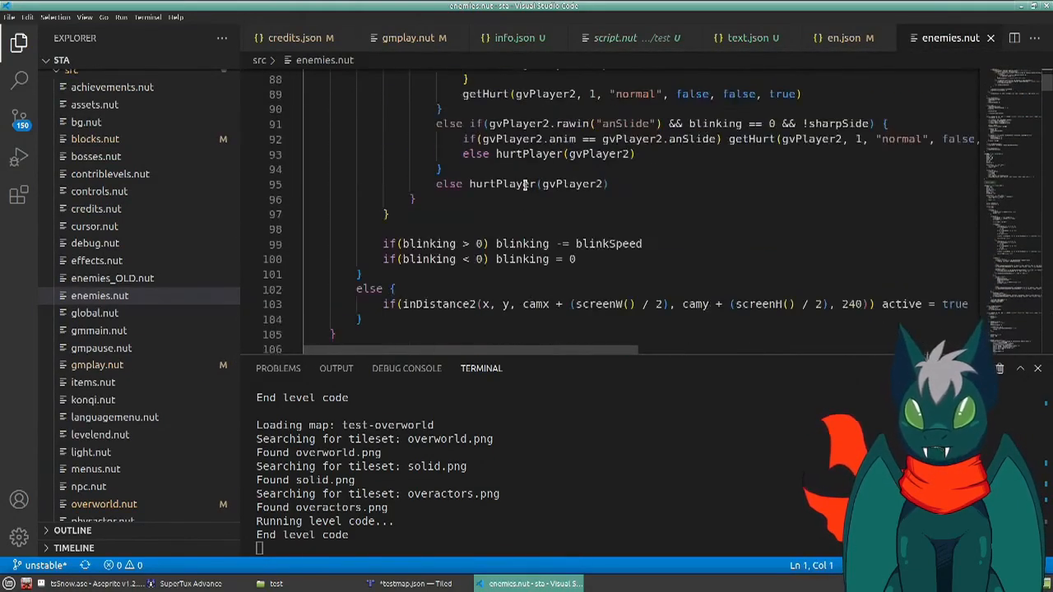
scroll(527, 184, "down", 20)
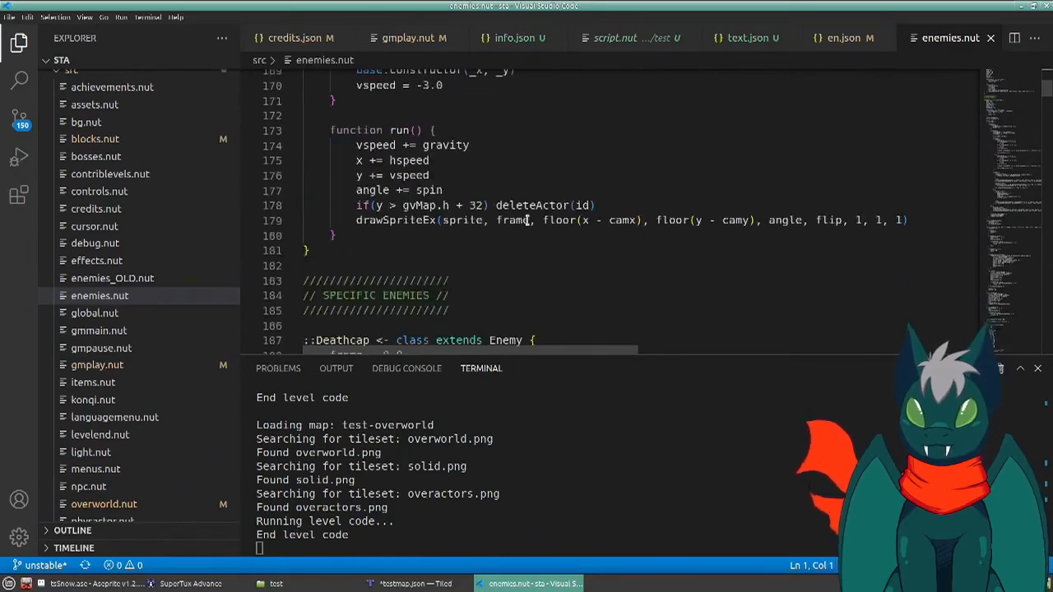
scroll(528, 219, "up", 2)
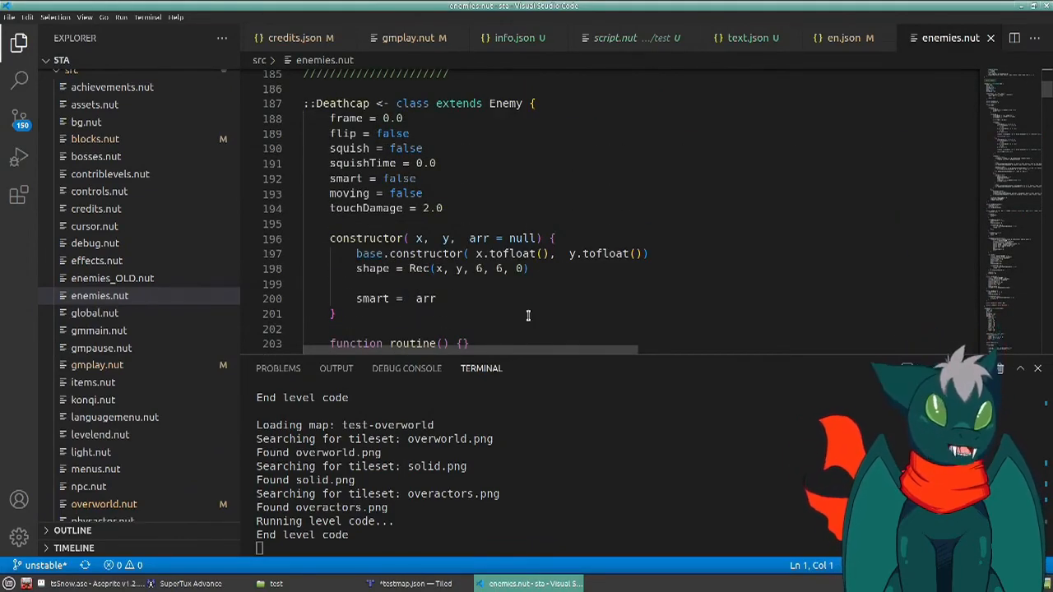
- Return to Tiled and name the gear object Deathcap,1,2,3
key("alt+Tab")
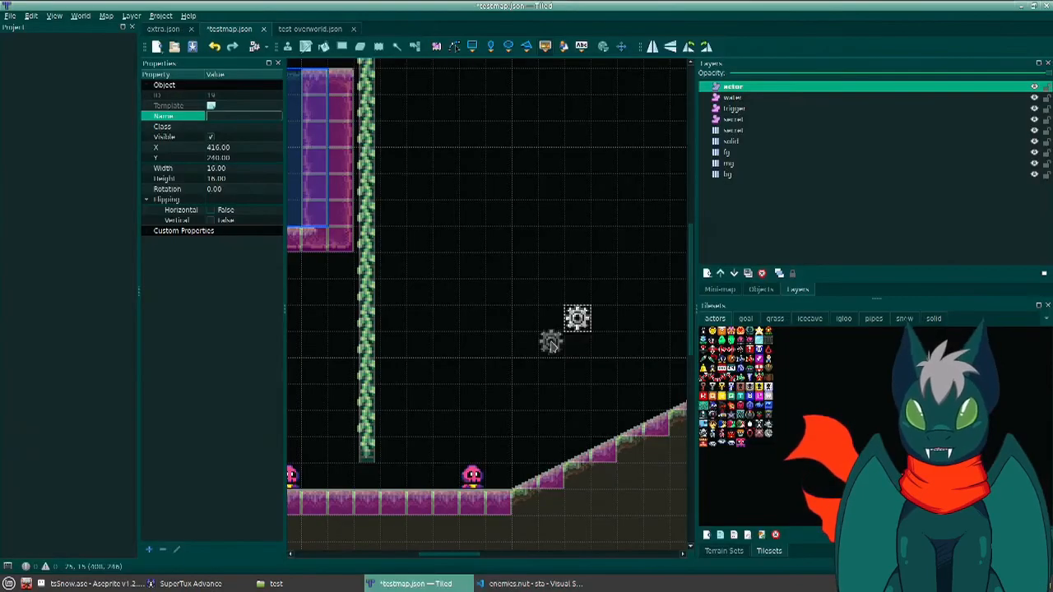
type("Dea")
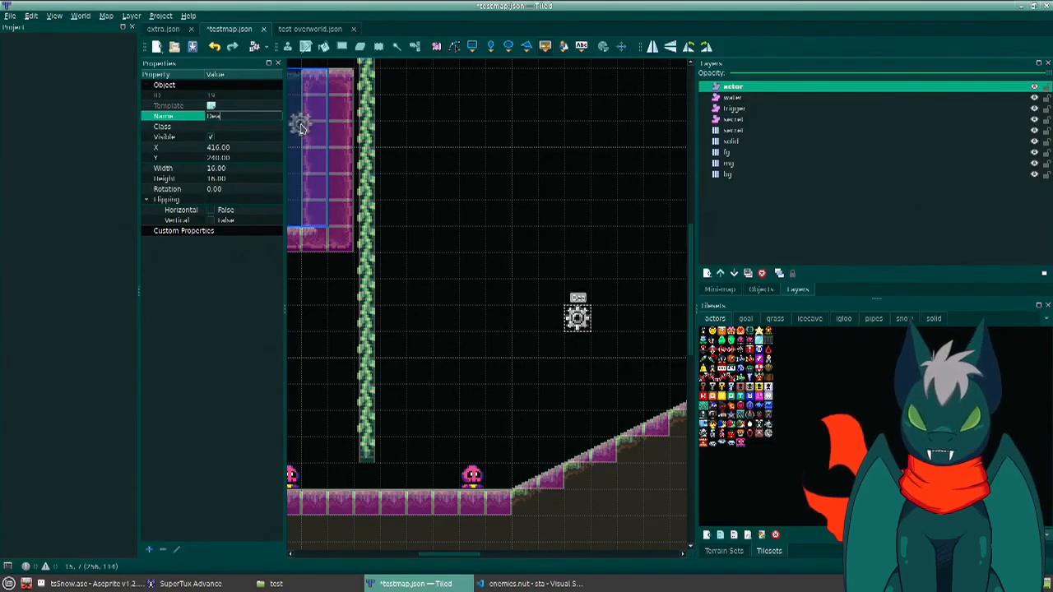
type("thcap,1,2,3")
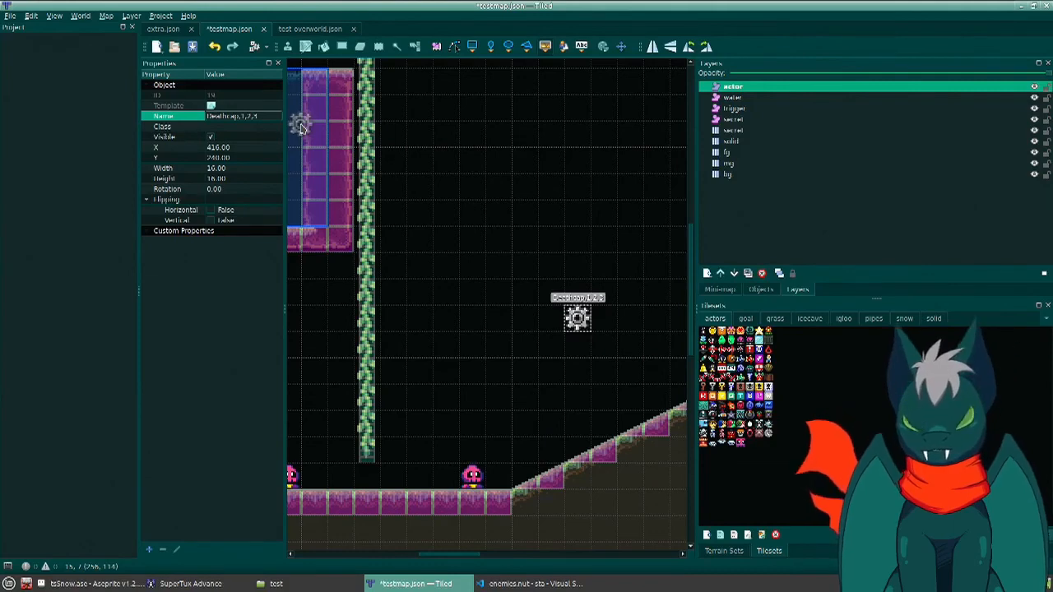
- Clear the gear object's name and delete the gear from the actor layer
key("ctrl+a")
key("BackSpace")
key("Return")
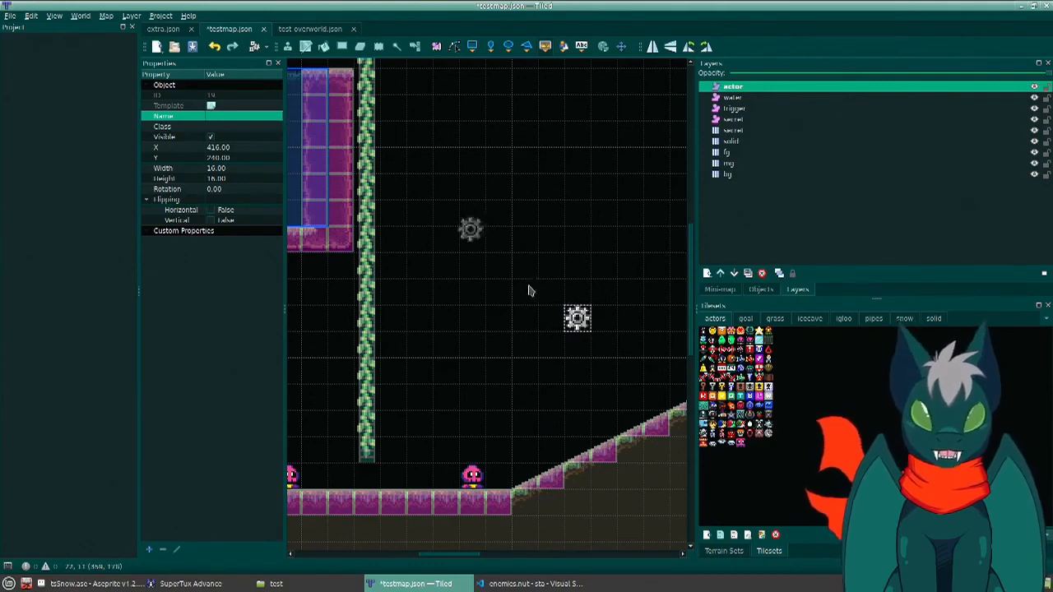
key("s")
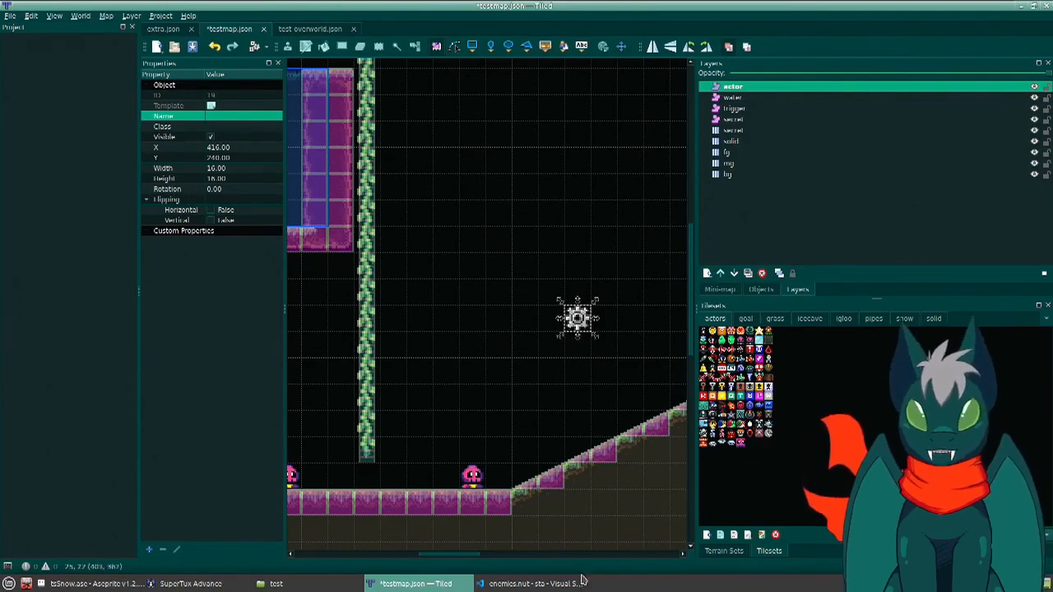
left_click(551, 340)
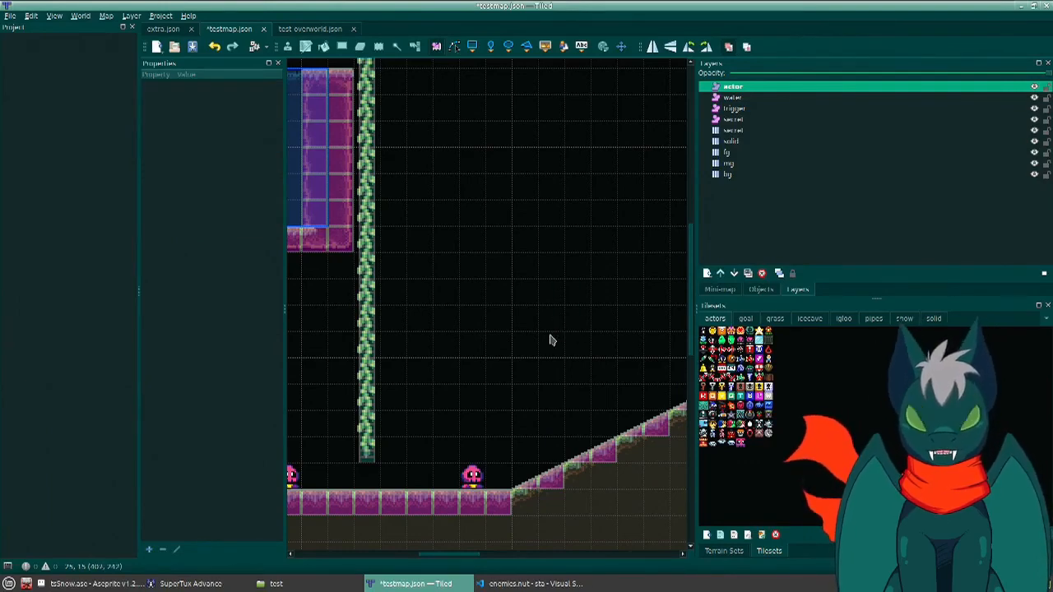
- Widen the map area to fit the whole level and save testmap.json
scroll(578, 343, "down", 5)
scroll(576, 343, "down", 3, "ctrl")
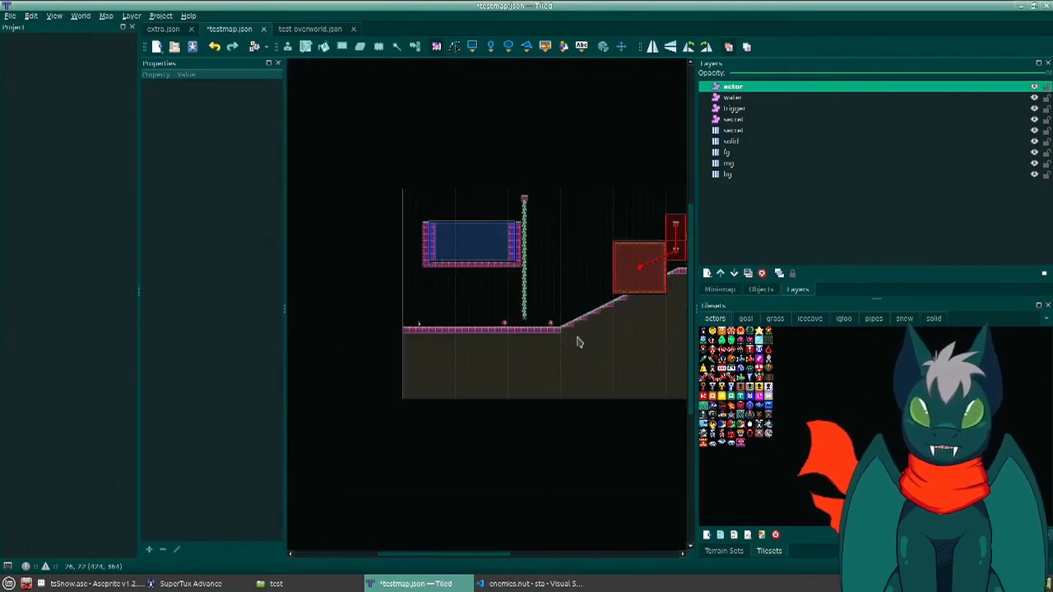
left_click_drag(694, 327, 932, 326)
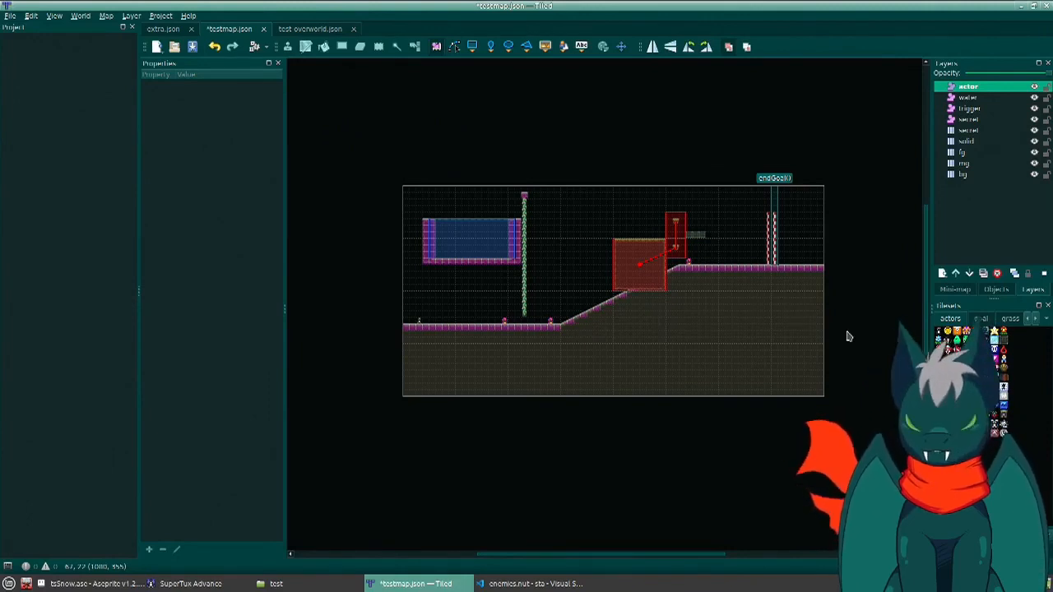
key("ctrl+s")
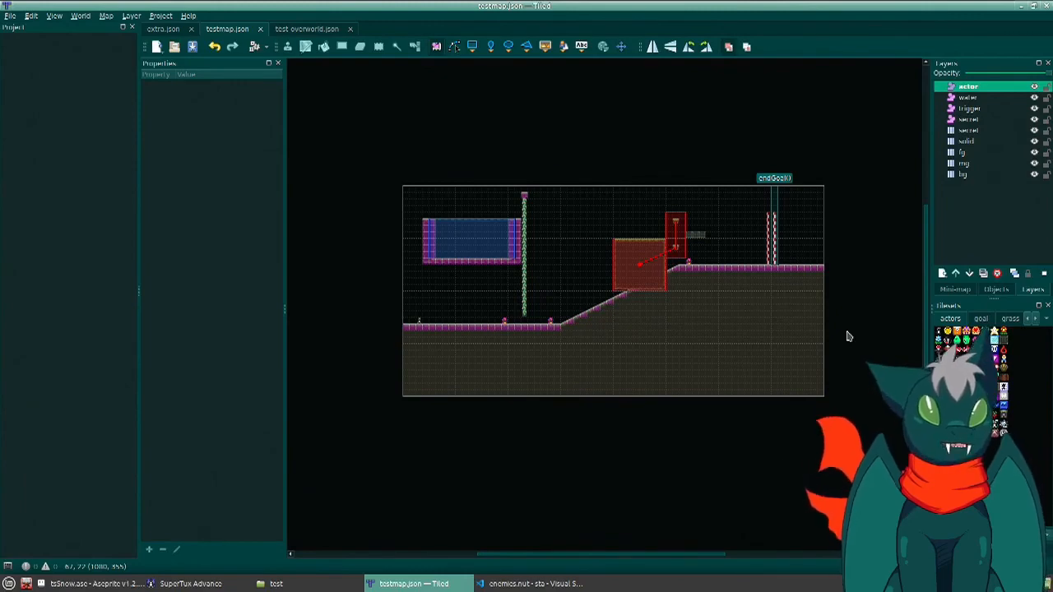